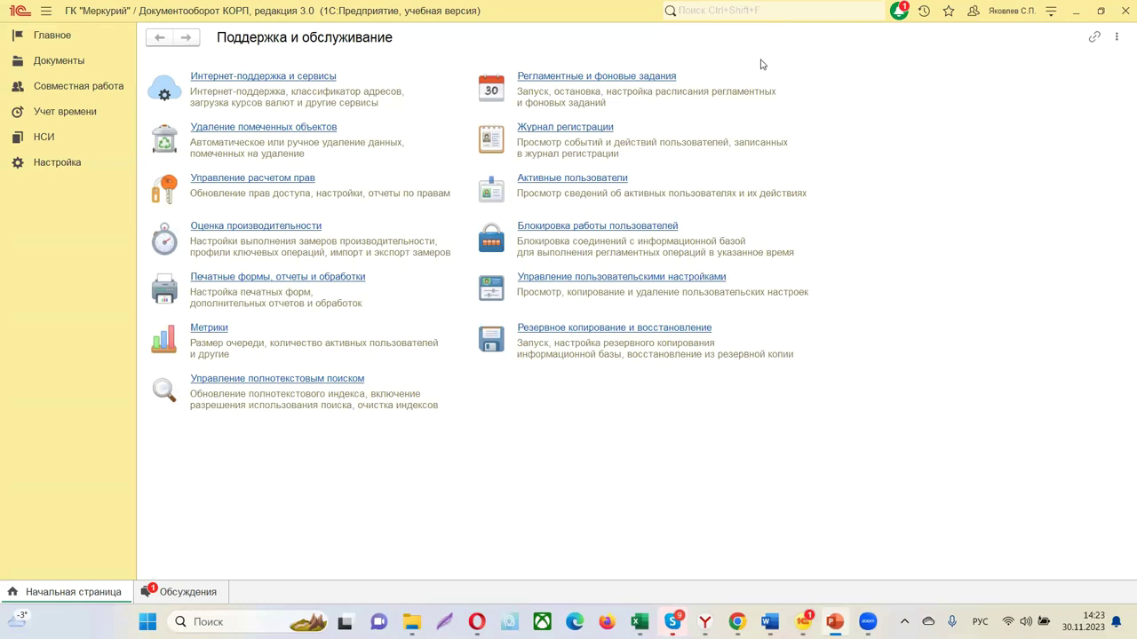
Start a new document type in the reference data and place it in the group "Кадровые документы вебинар"
{"action": "left_click", "coordinate": [43, 141]}
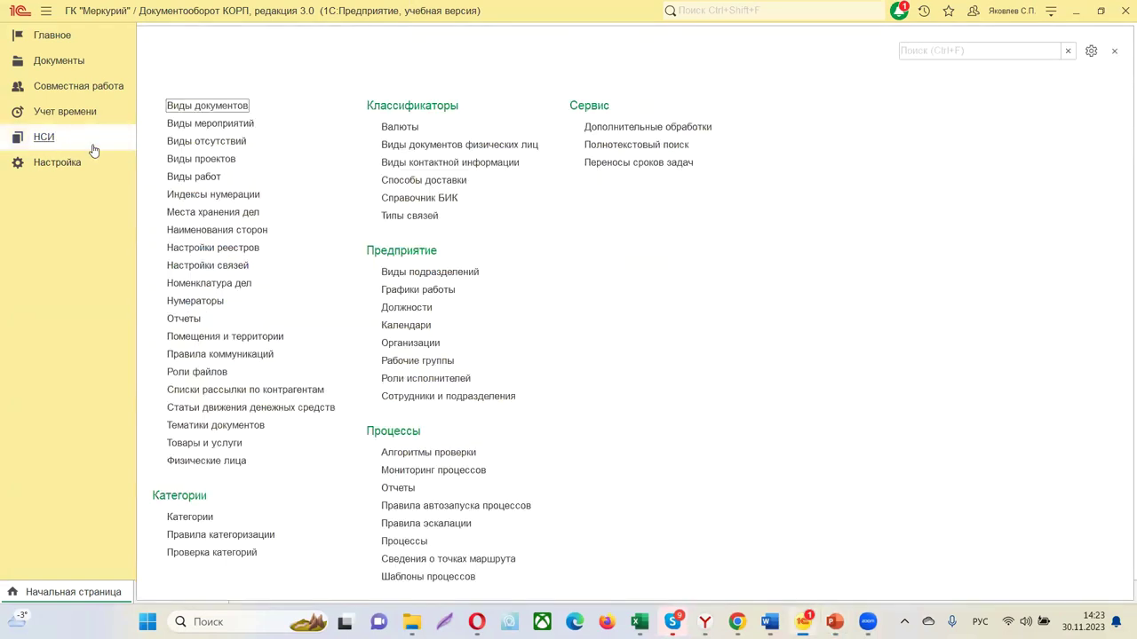
{"action": "left_click", "coordinate": [199, 105]}
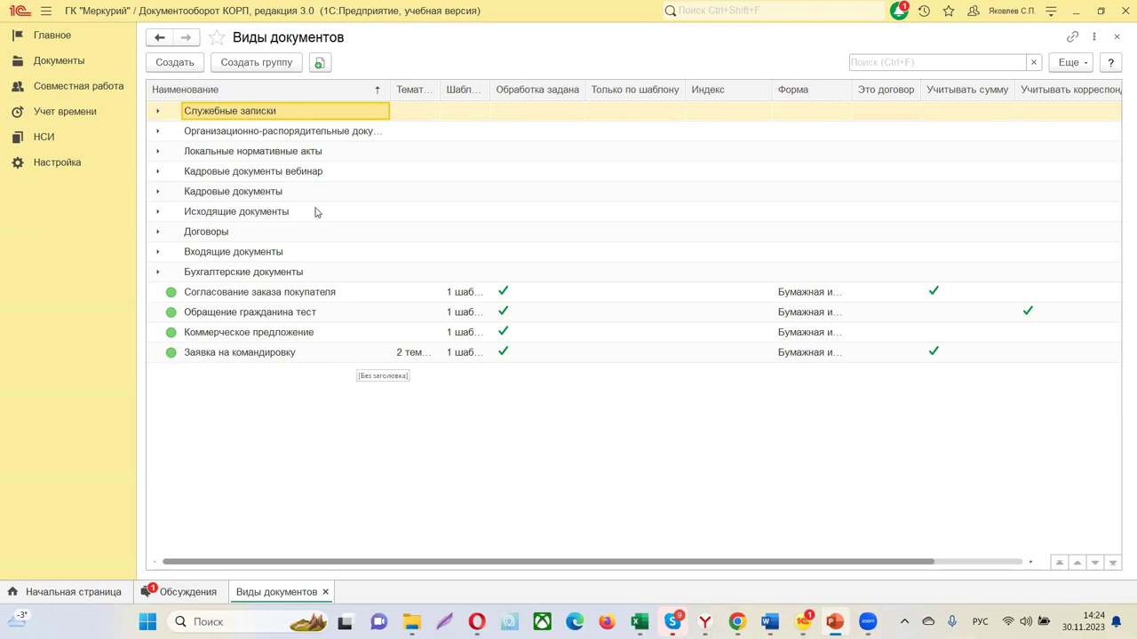
{"action": "left_click", "coordinate": [185, 58]}
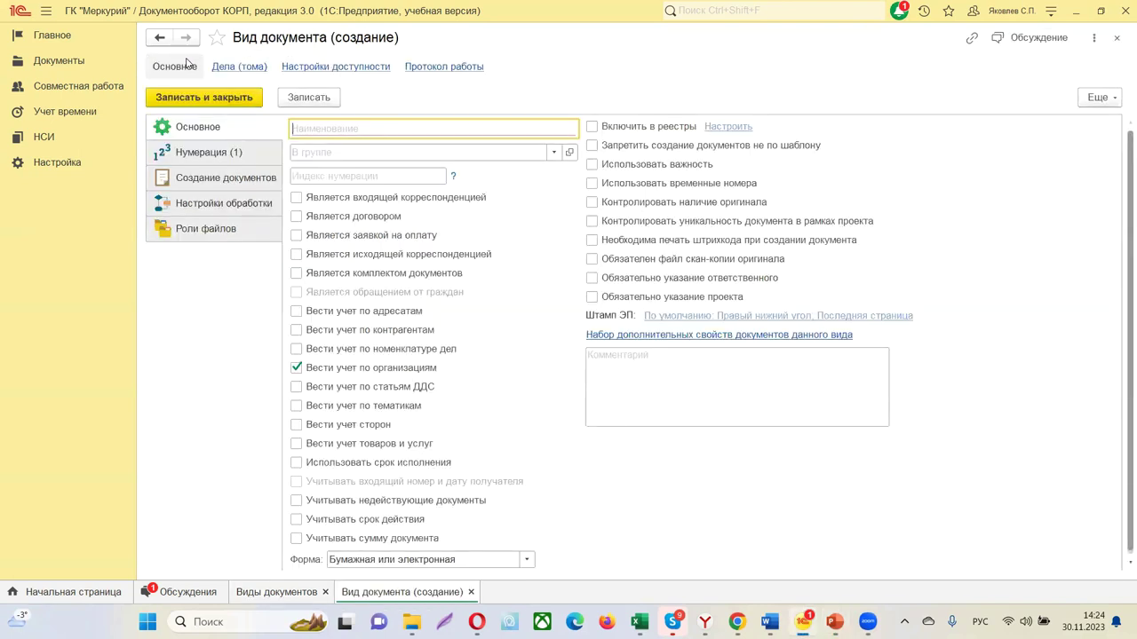
{"action": "left_click", "coordinate": [556, 153]}
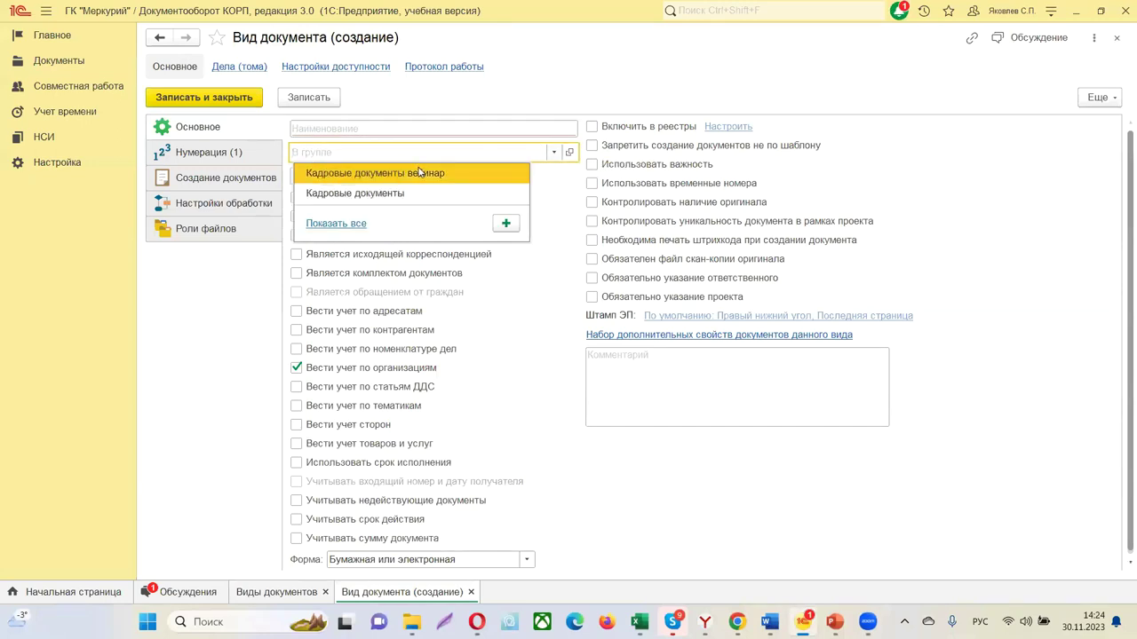
{"action": "left_click", "coordinate": [410, 176]}
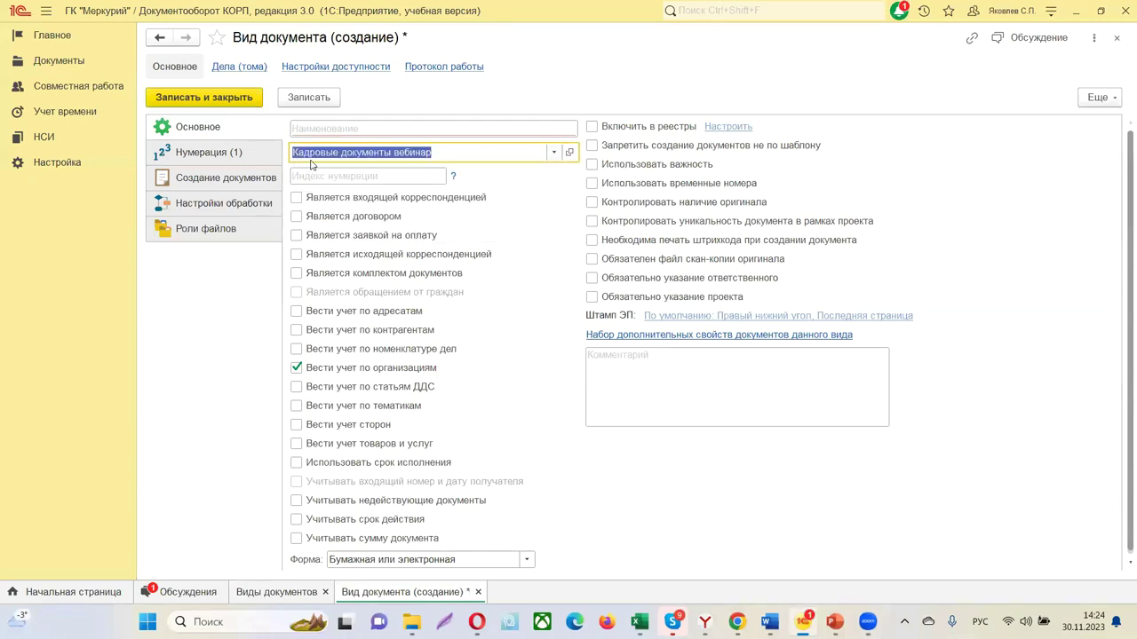
Name the document type "Заявка на командировку вебинар" and set its numbering index to "ЗНКВ"
{"action": "left_click", "coordinate": [324, 130]}
{"action": "type", "text": "З"}
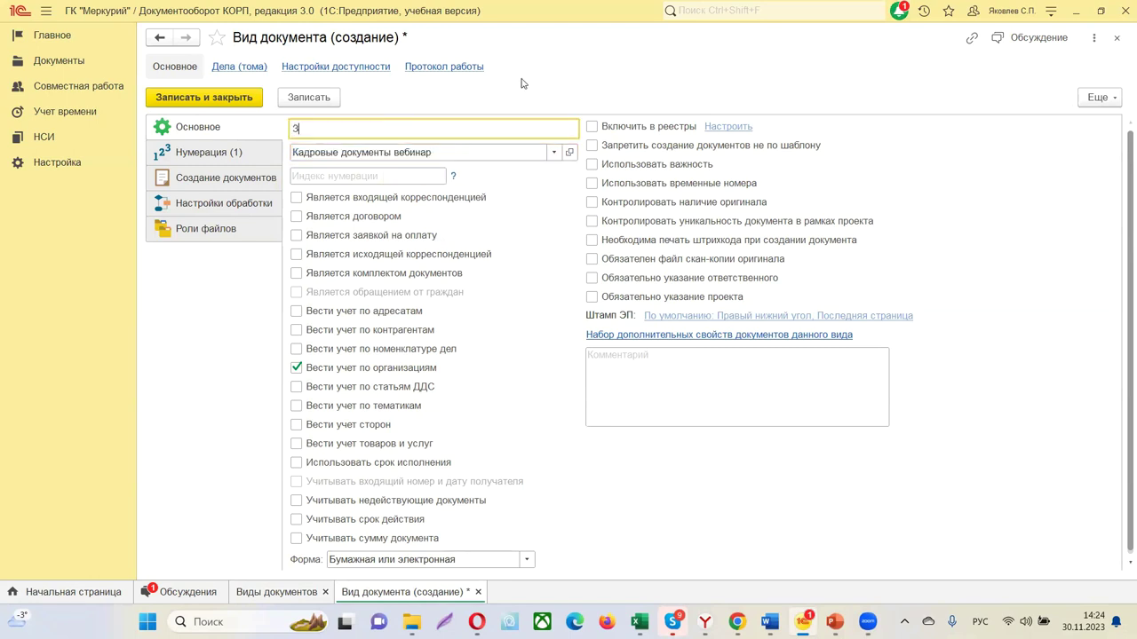
{"action": "type", "text": "аявка на командировку "}
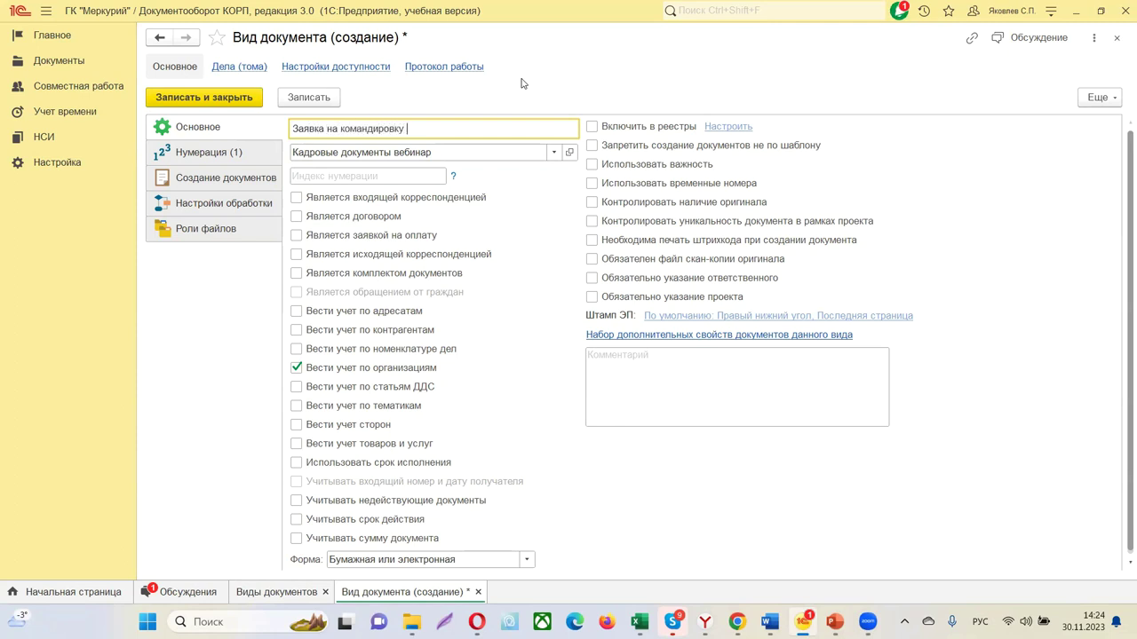
{"action": "type", "text": "вебинар"}
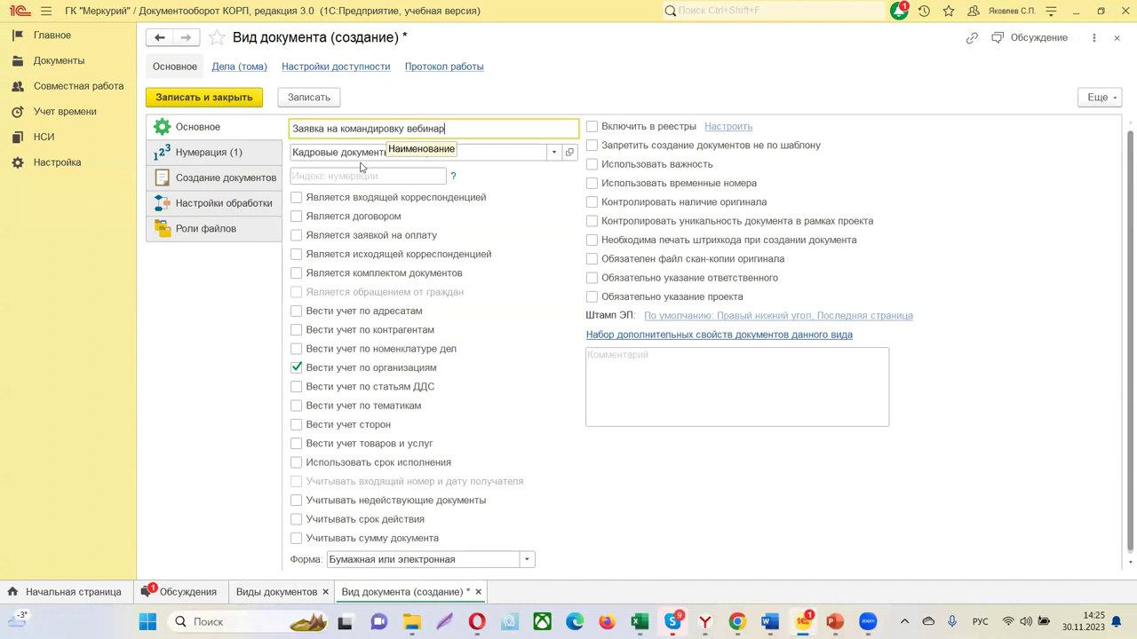
{"action": "left_click", "coordinate": [329, 177]}
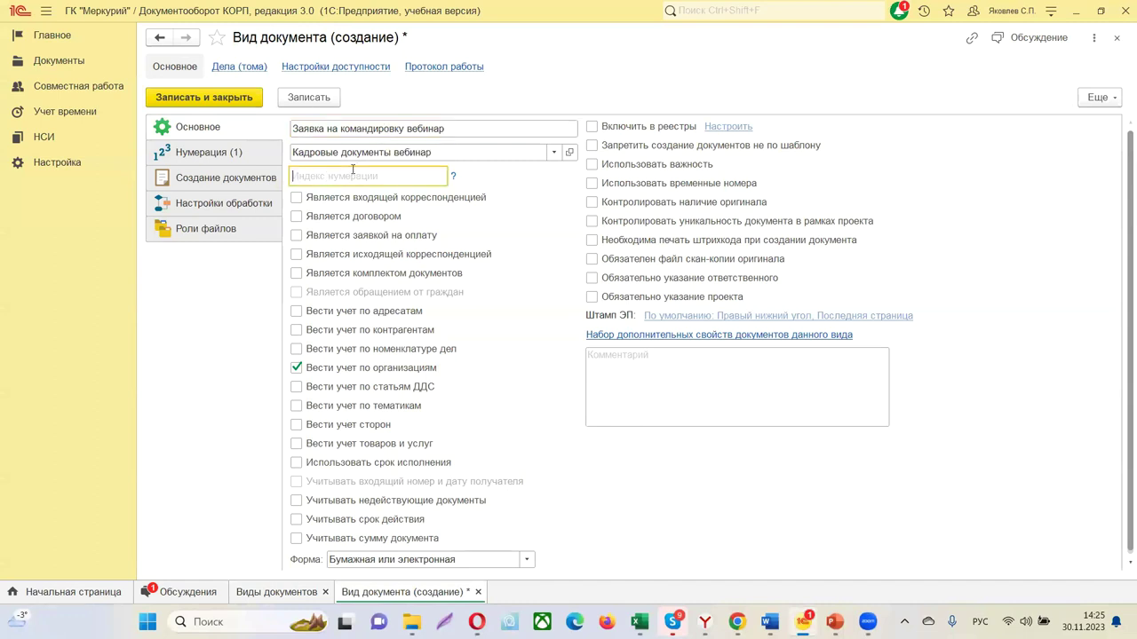
{"action": "type", "text": "ЗНКВ"}
Enable "Вести учет по тематикам", "Учитывать сумму документа" and "Обязательно указание ответственного" for the document type, and try to save it
{"action": "scroll", "coordinate": [524, 291], "scroll_direction": "down", "scroll_amount": 1}
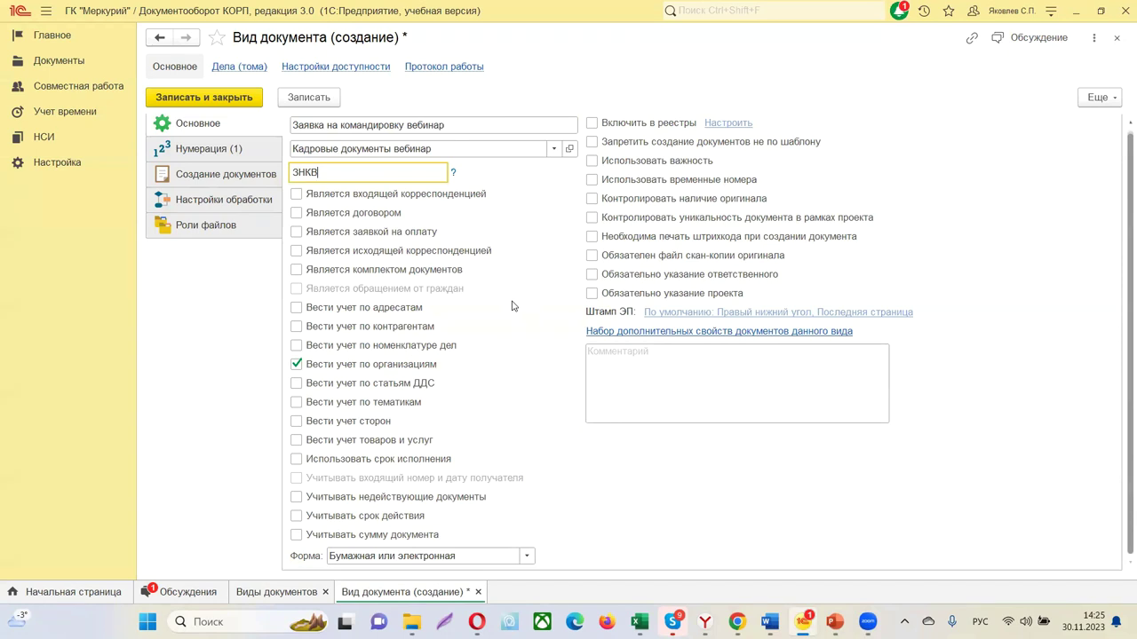
{"action": "scroll", "coordinate": [512, 305], "scroll_direction": "up", "scroll_amount": 1}
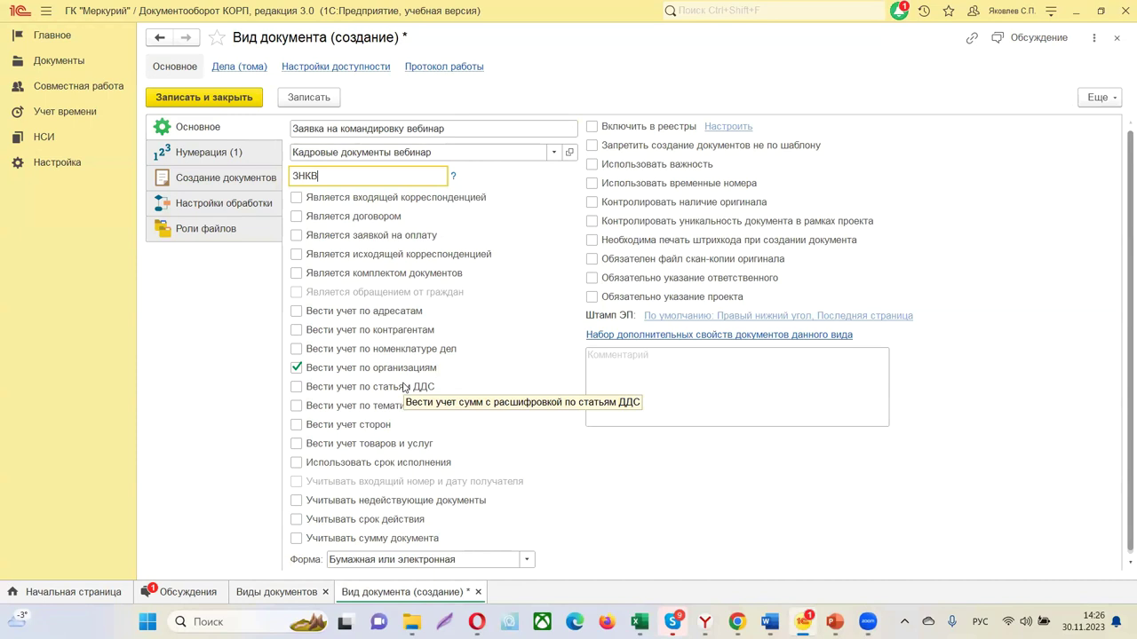
{"action": "scroll", "coordinate": [399, 383], "scroll_direction": "down", "scroll_amount": 1}
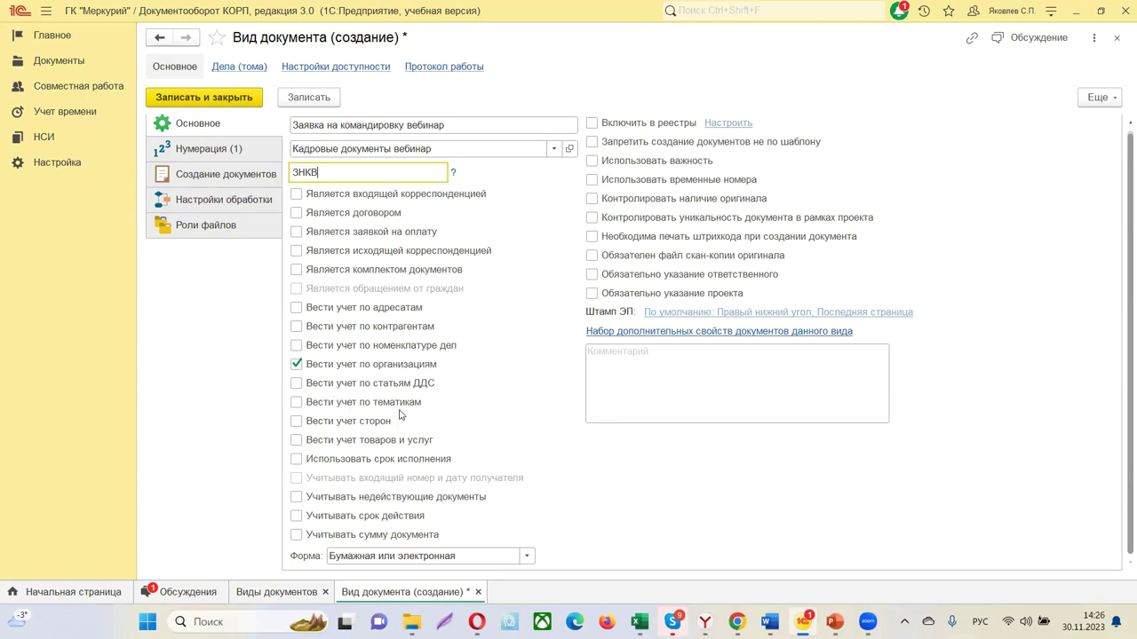
{"action": "left_click", "coordinate": [299, 404]}
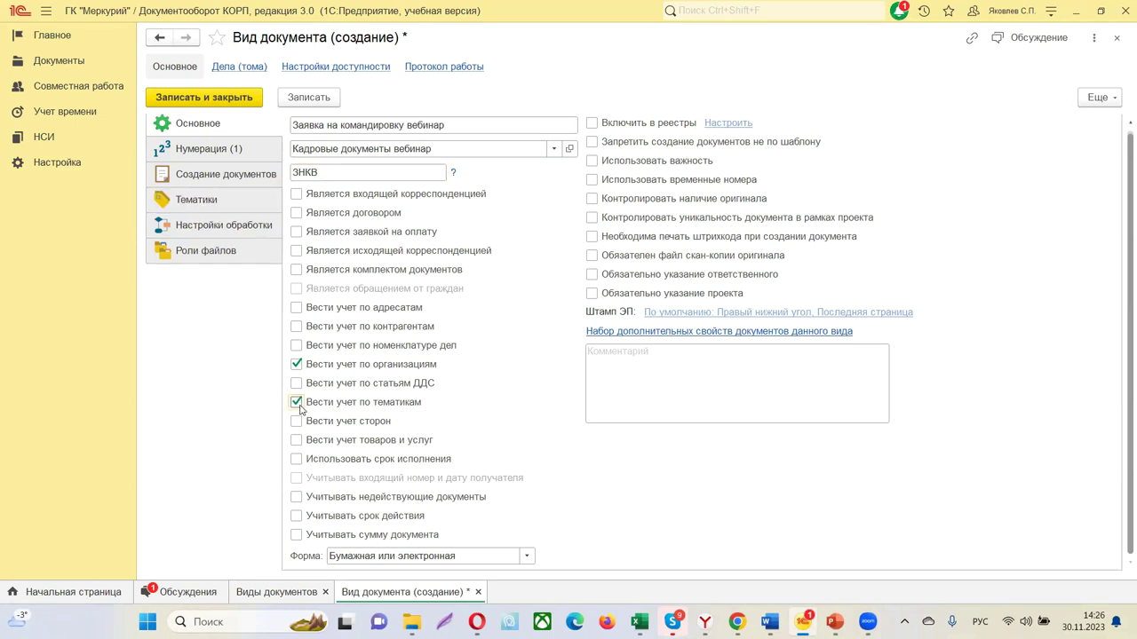
{"action": "left_click", "coordinate": [299, 404]}
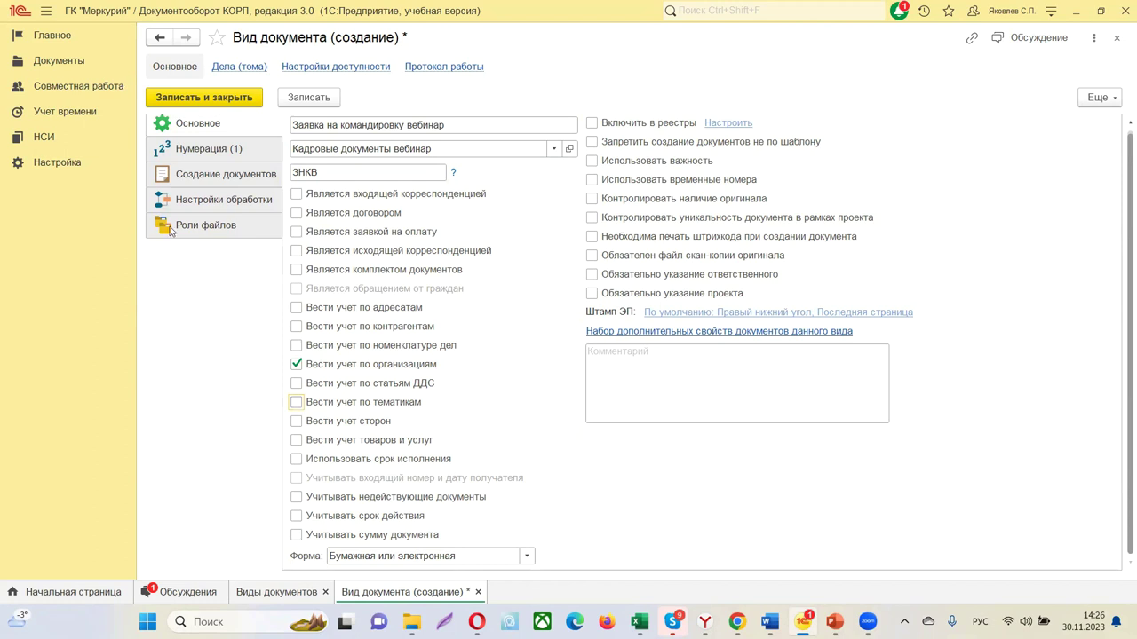
{"action": "left_click", "coordinate": [312, 405]}
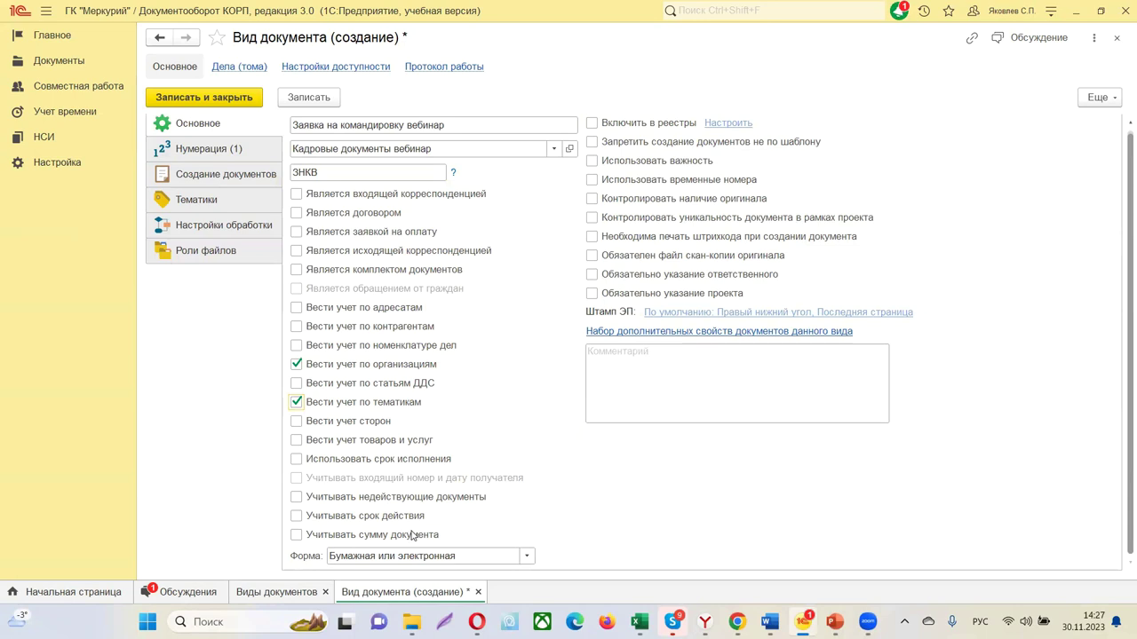
{"action": "left_click", "coordinate": [295, 537]}
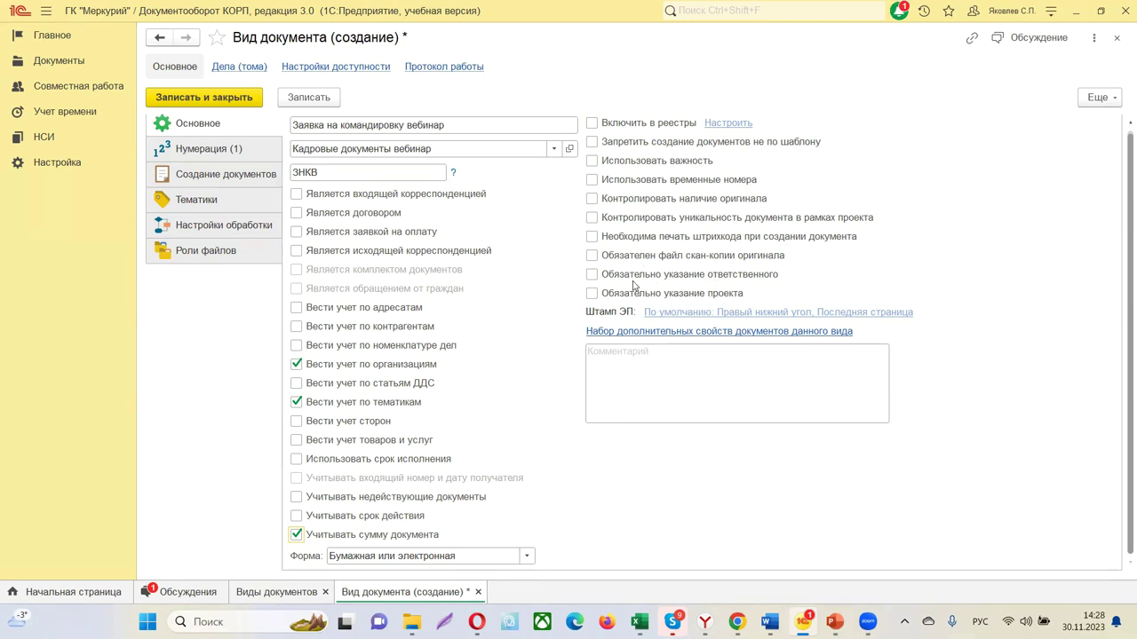
{"action": "left_click", "coordinate": [592, 275]}
{"action": "left_click", "coordinate": [323, 103]}
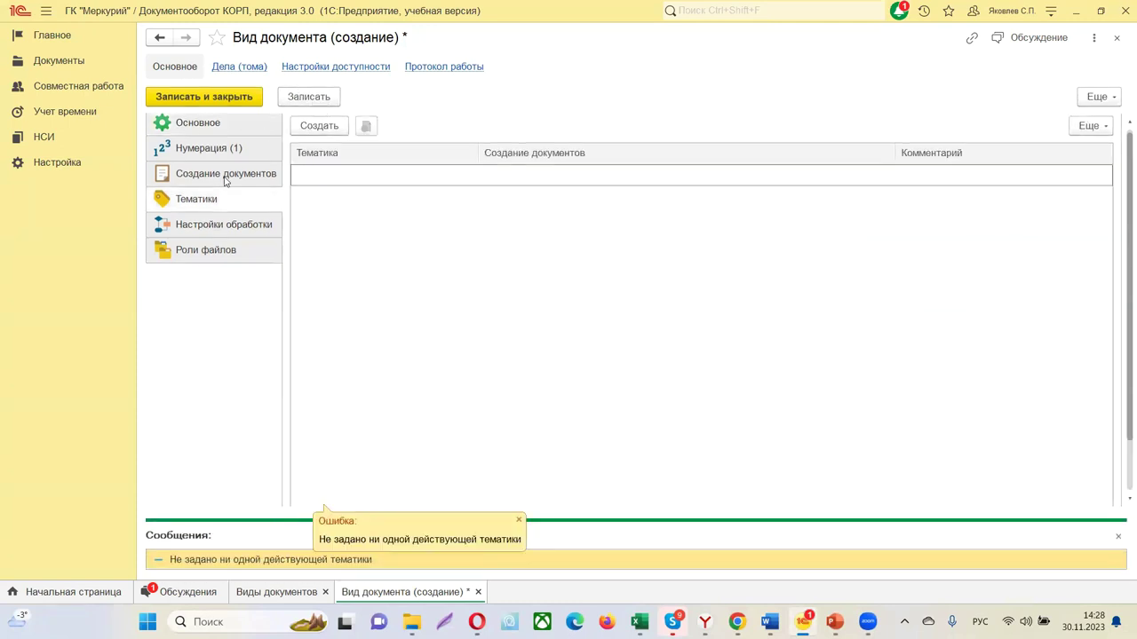
Create and save a topic named "С предварительным расчетом бюджета" for the document type
{"action": "left_click", "coordinate": [322, 126]}
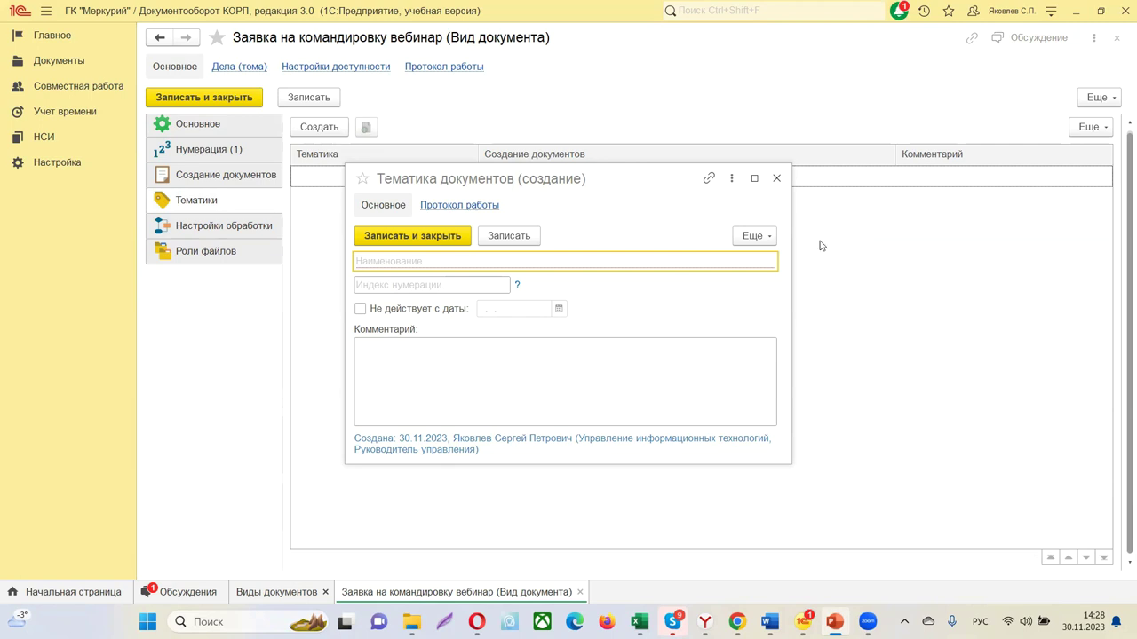
{"action": "right_click", "coordinate": [370, 268]}
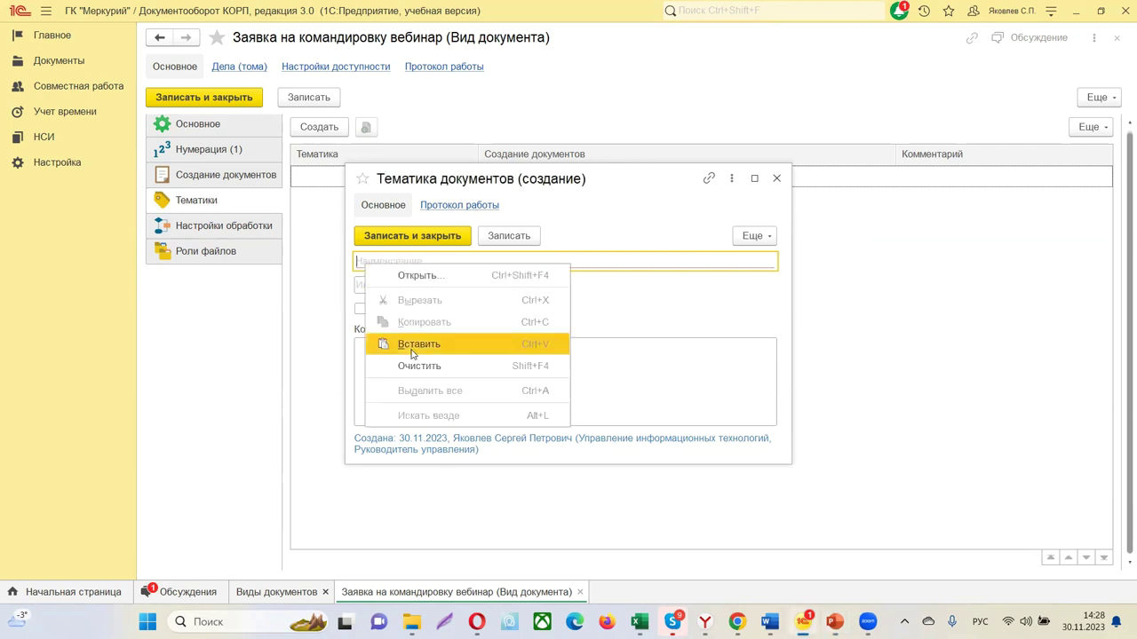
{"action": "left_click", "coordinate": [410, 344]}
{"action": "left_click", "coordinate": [365, 259]}
{"action": "key", "text": "BackSpace"}
{"action": "key", "text": "BackSpace"}
{"action": "type", "text": "С"}
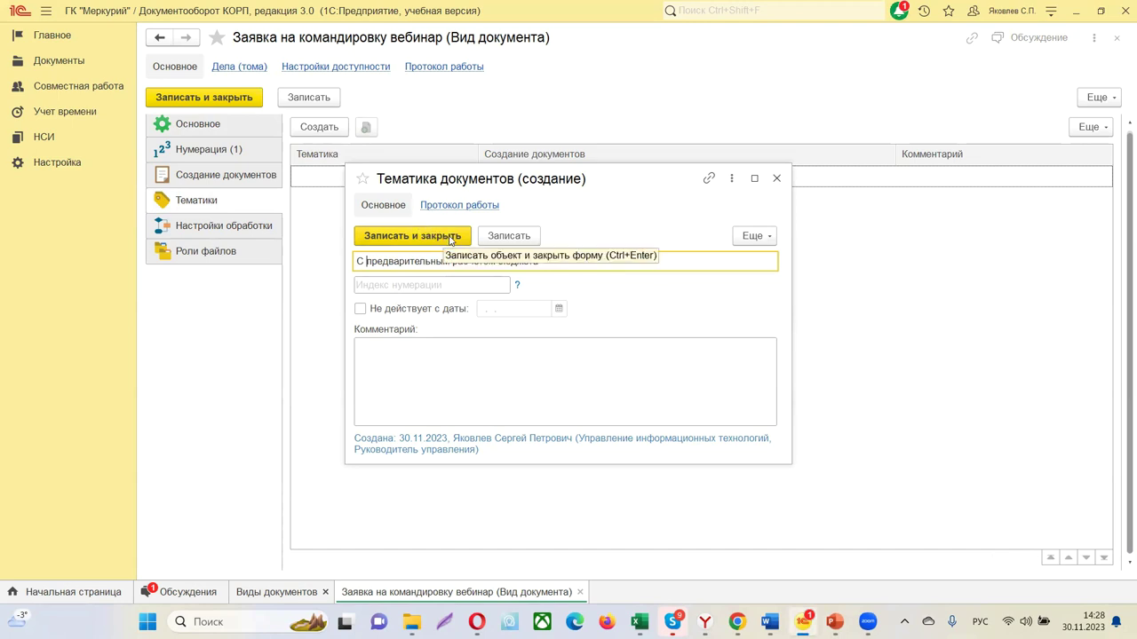
{"action": "left_click", "coordinate": [451, 238]}
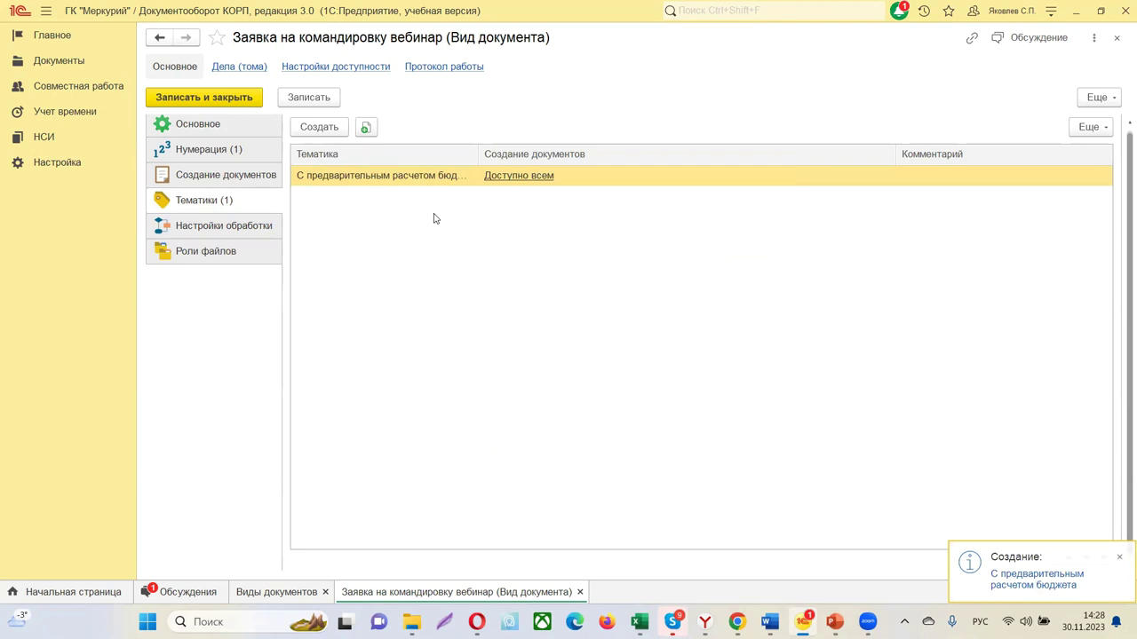
Create and save a second topic named "Без предварительного расчета бюджета"
{"action": "left_click", "coordinate": [319, 129]}
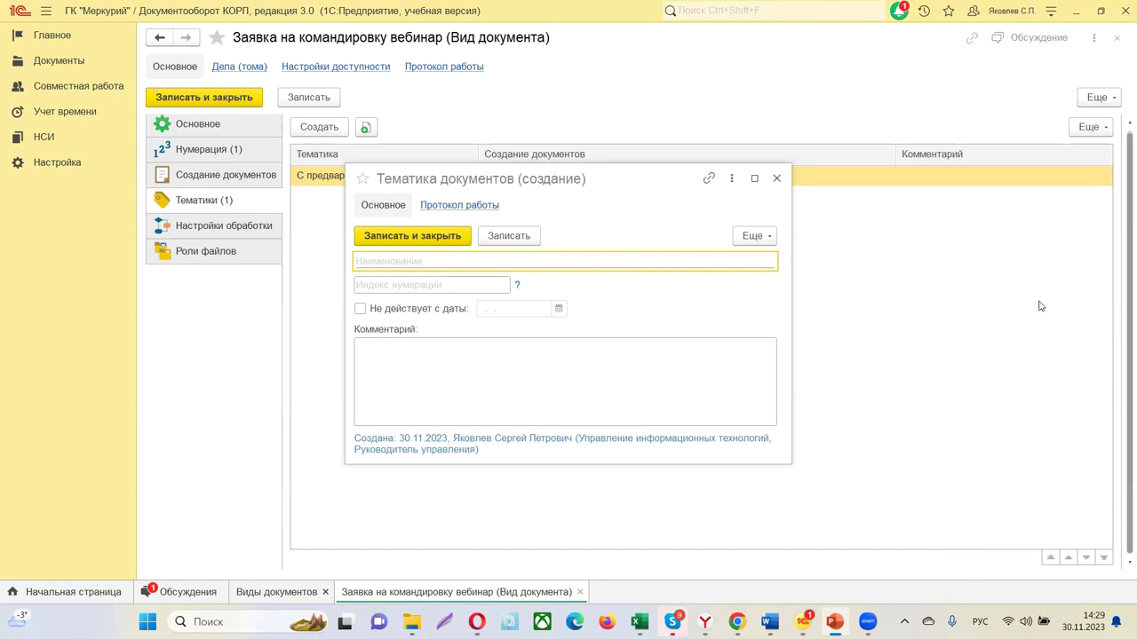
{"action": "right_click", "coordinate": [439, 260]}
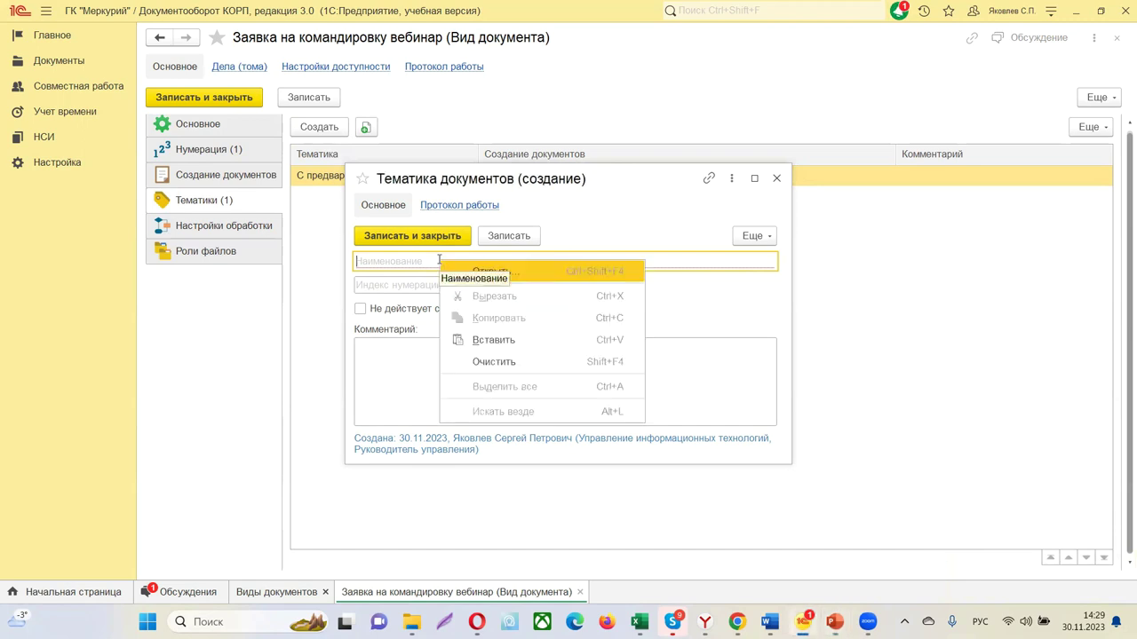
{"action": "left_click", "coordinate": [463, 342]}
{"action": "key", "text": "Home"}
{"action": "key", "text": "Delete"}
{"action": "type", "text": "Б"}
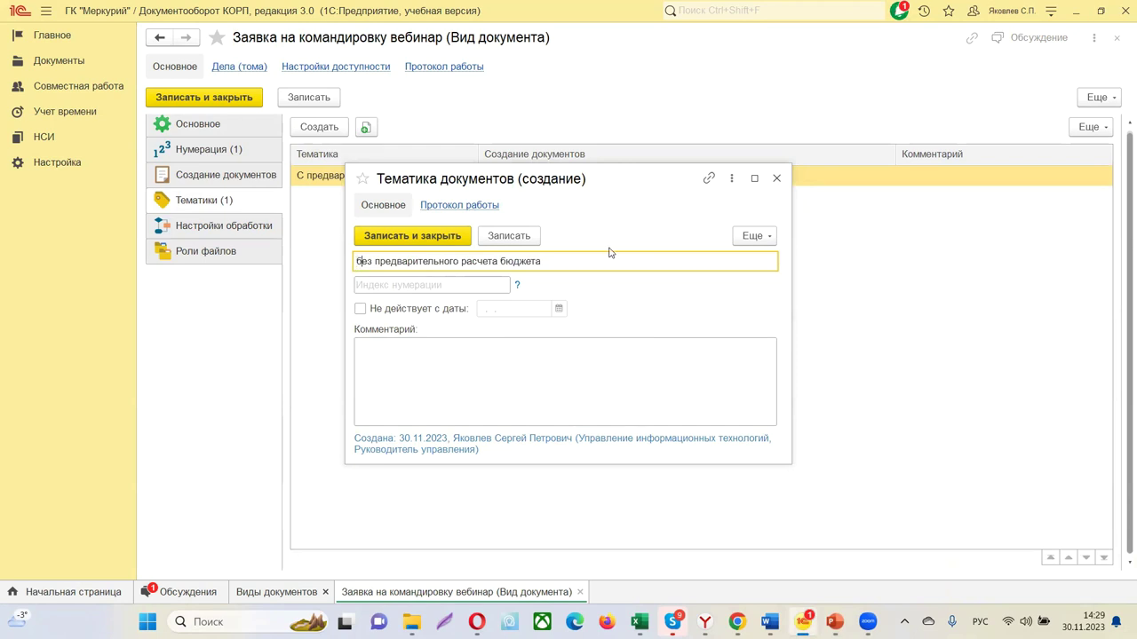
{"action": "key", "text": "Delete"}
{"action": "type", "text": "Б"}
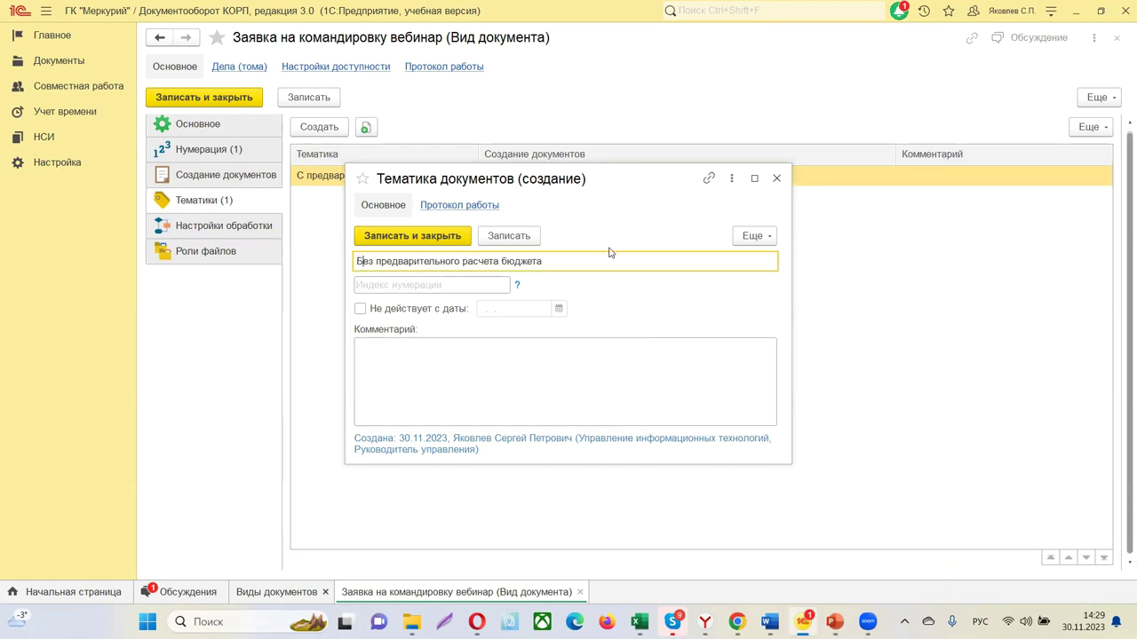
{"action": "left_click", "coordinate": [399, 238]}
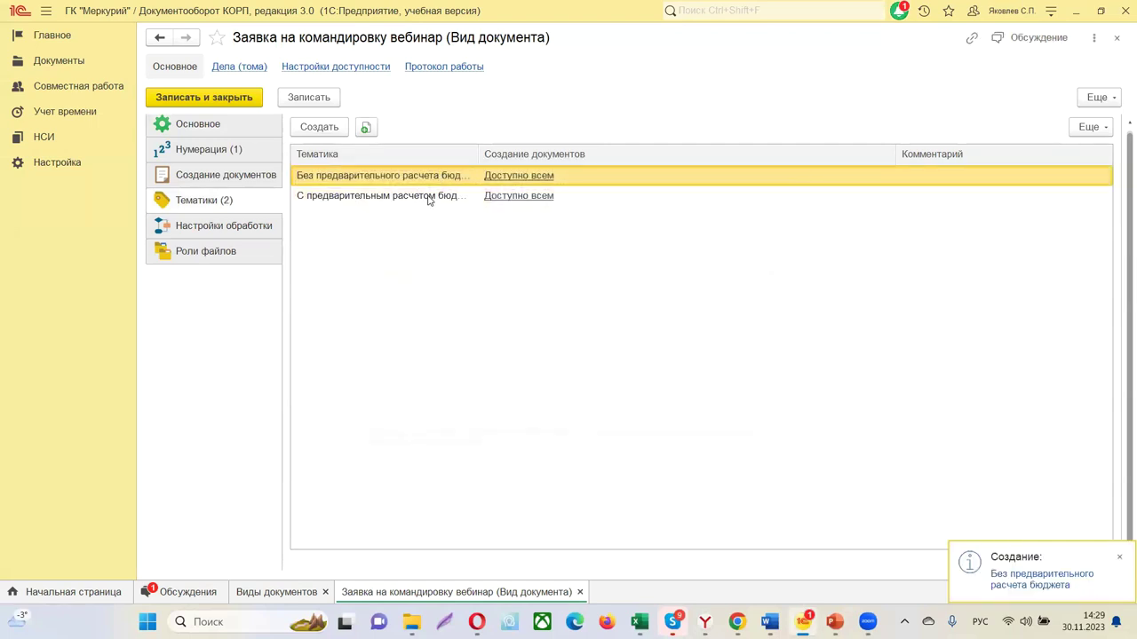
Review who may create documents on the topic "Без предварительного расчета бюджета", and clear the topic filter from the permission list
{"action": "left_click", "coordinate": [431, 198]}
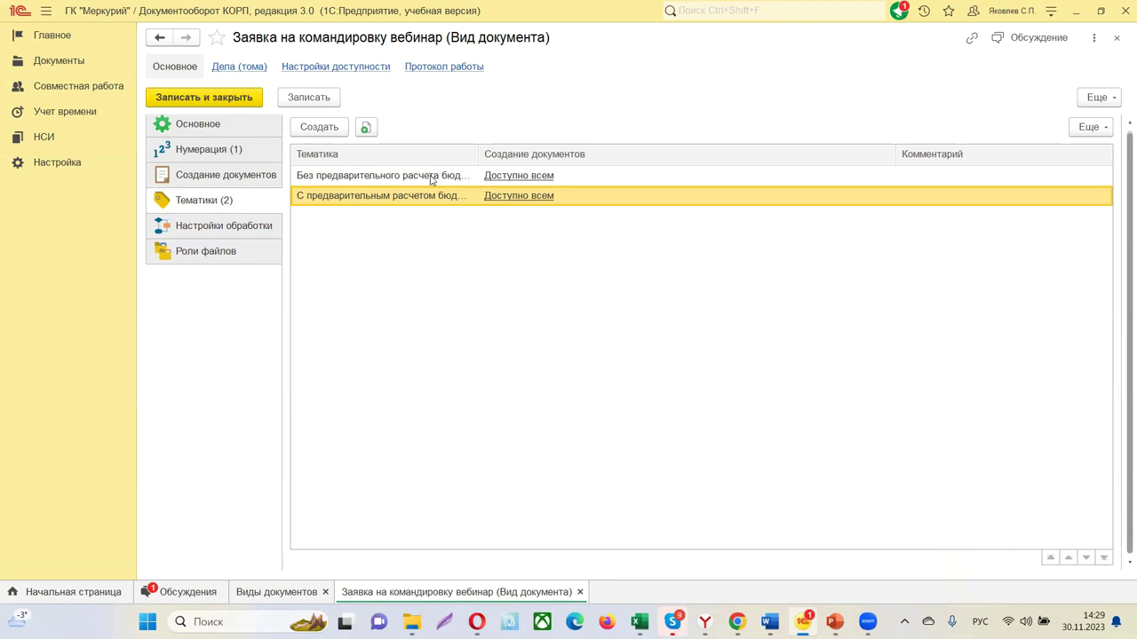
{"action": "left_click", "coordinate": [531, 181]}
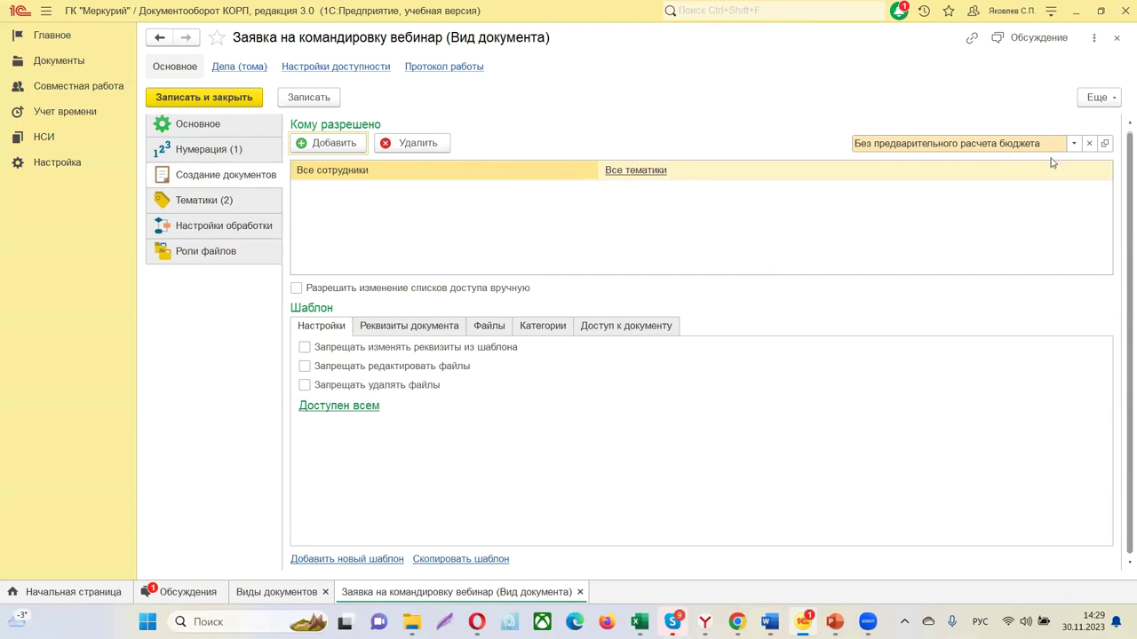
{"action": "left_click", "coordinate": [1089, 143]}
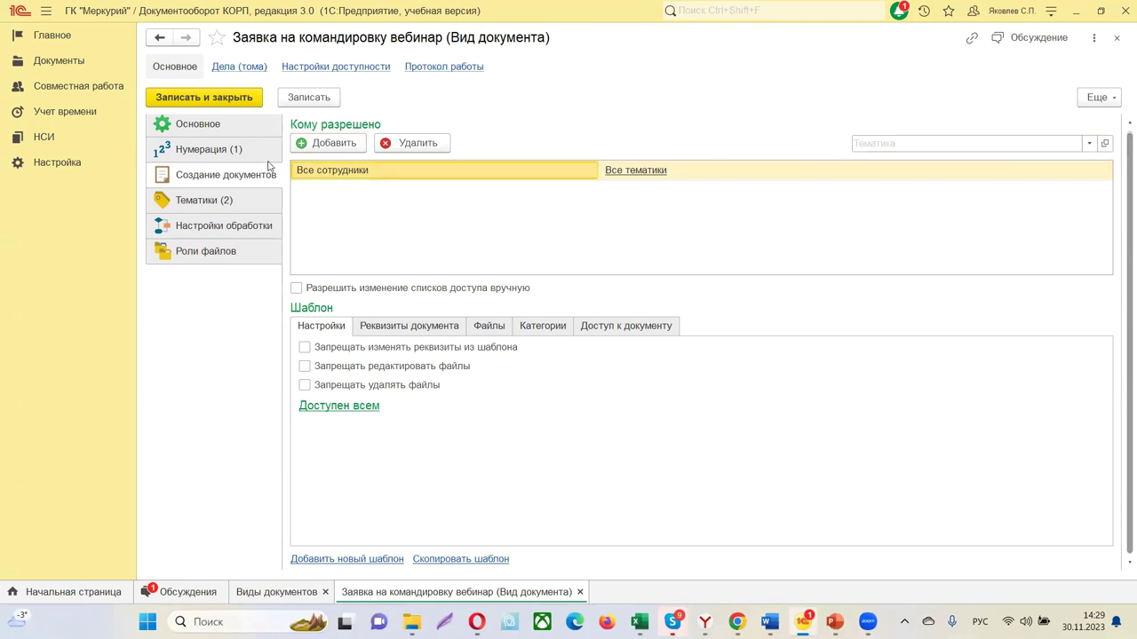
{"action": "left_click", "coordinate": [206, 201]}
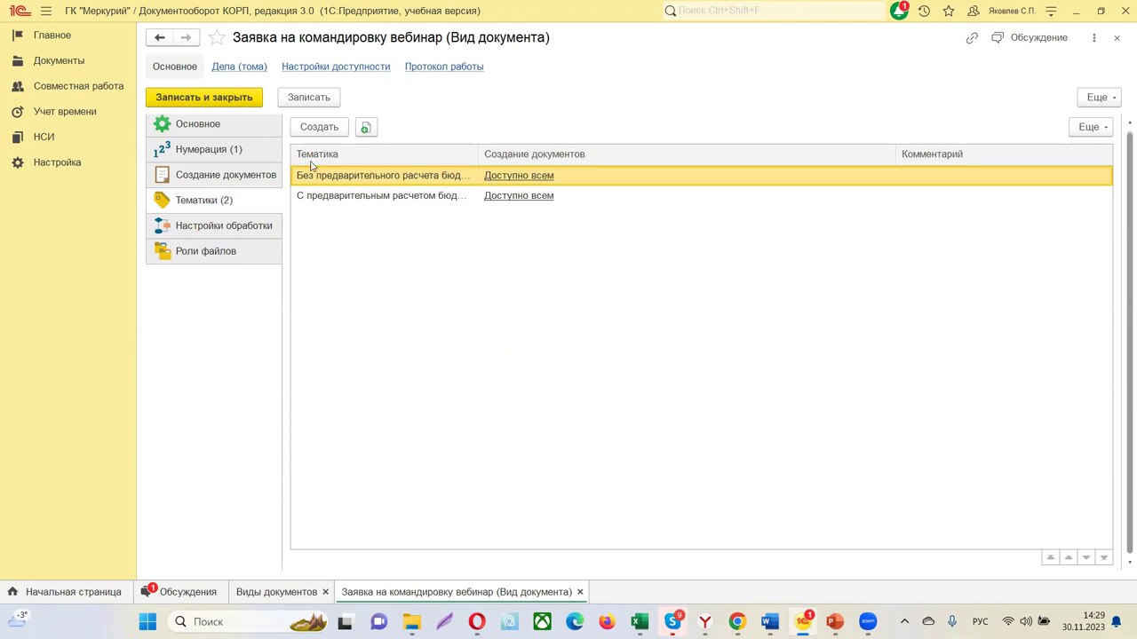
{"action": "left_click", "coordinate": [221, 180]}
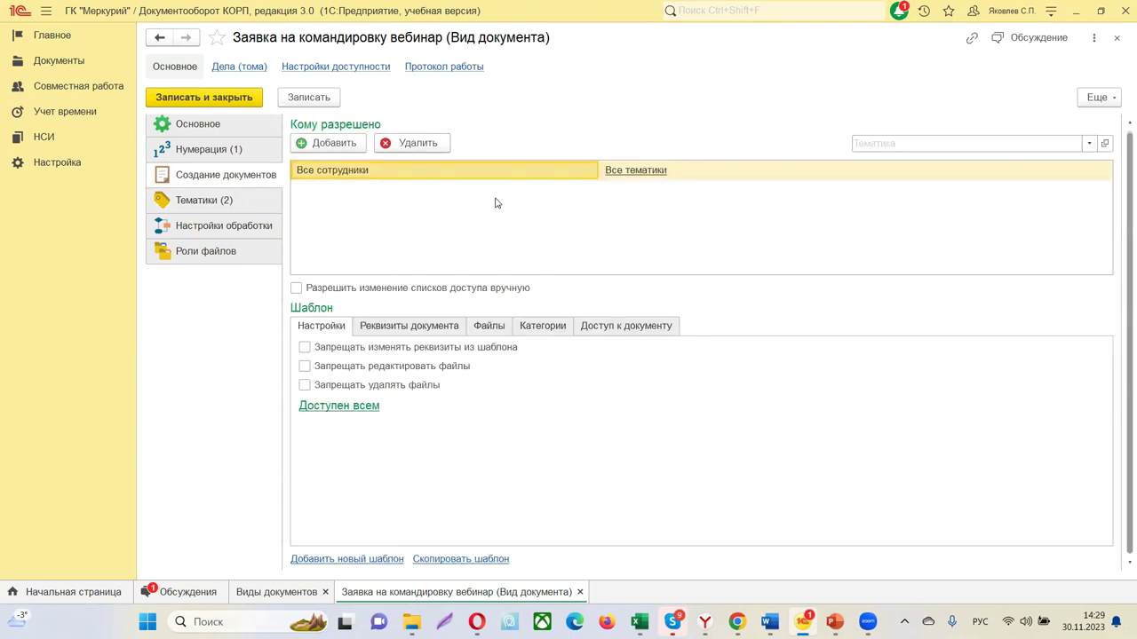
Restrict document creation for "Все сотрудники" to the topic "С предварительным расчетом бюджета", and check it against the topic list
{"action": "left_click", "coordinate": [618, 174]}
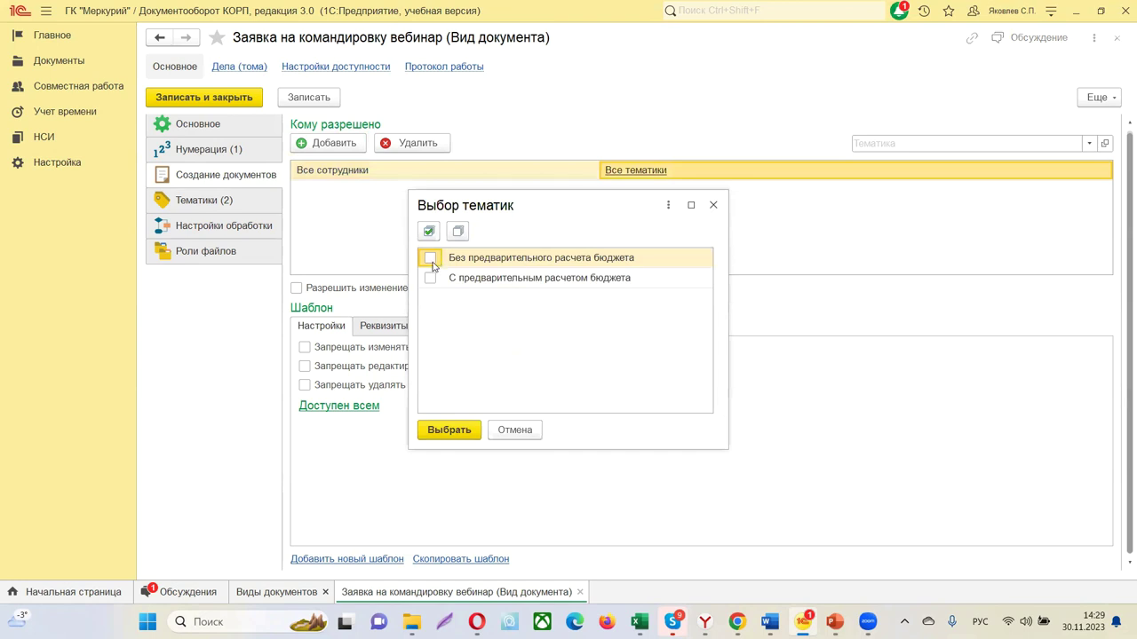
{"action": "left_click", "coordinate": [431, 278]}
{"action": "left_click", "coordinate": [430, 434]}
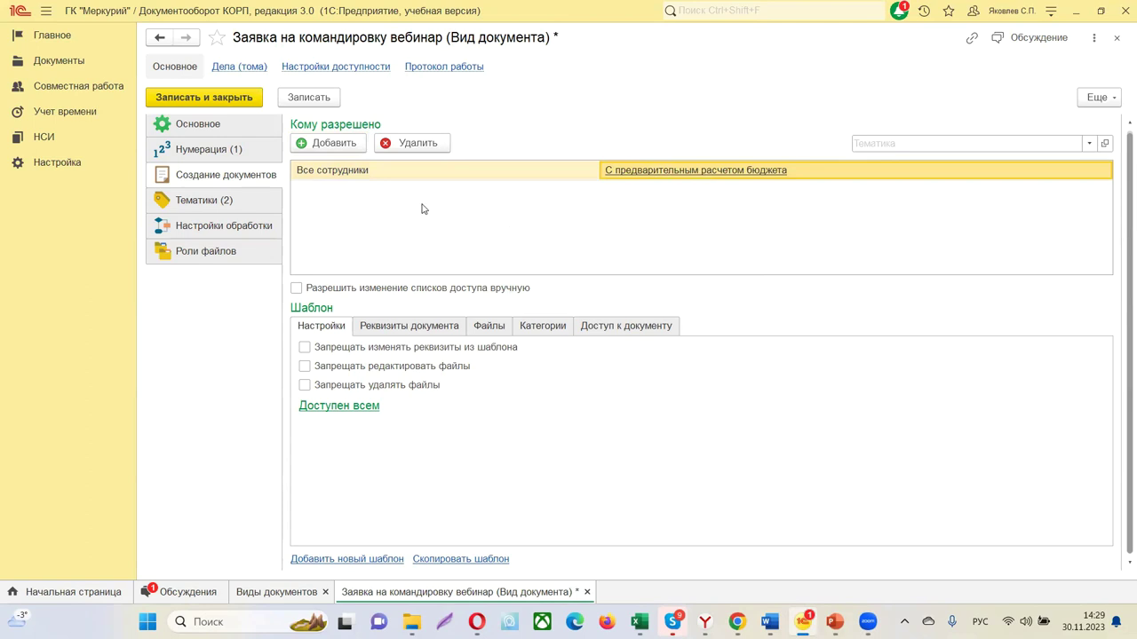
{"action": "left_click", "coordinate": [225, 202]}
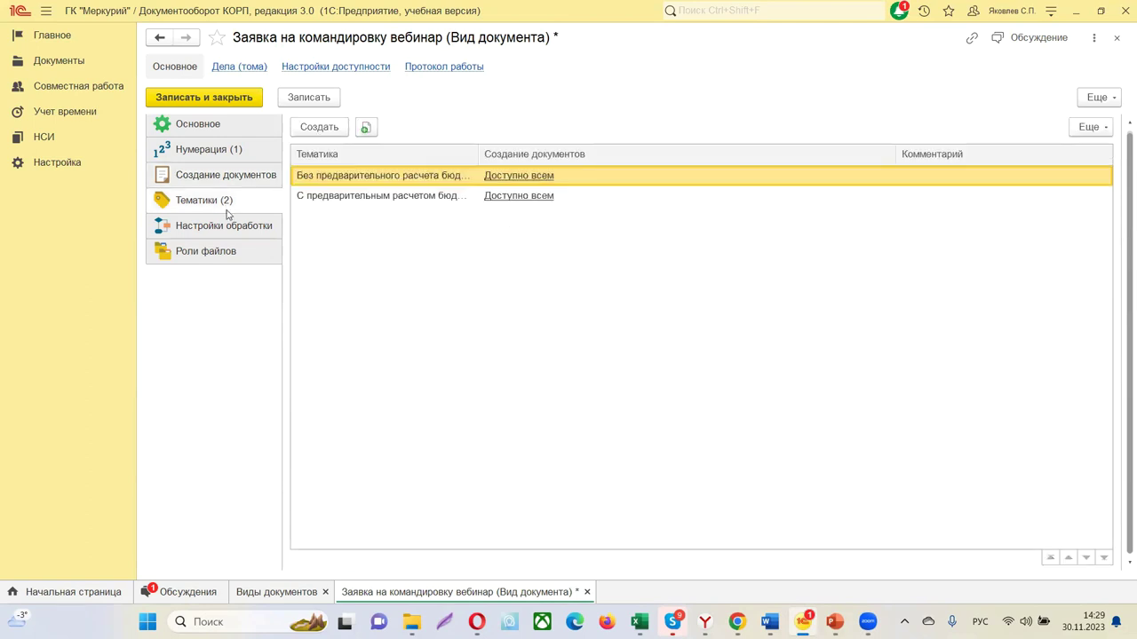
{"action": "left_click", "coordinate": [214, 178]}
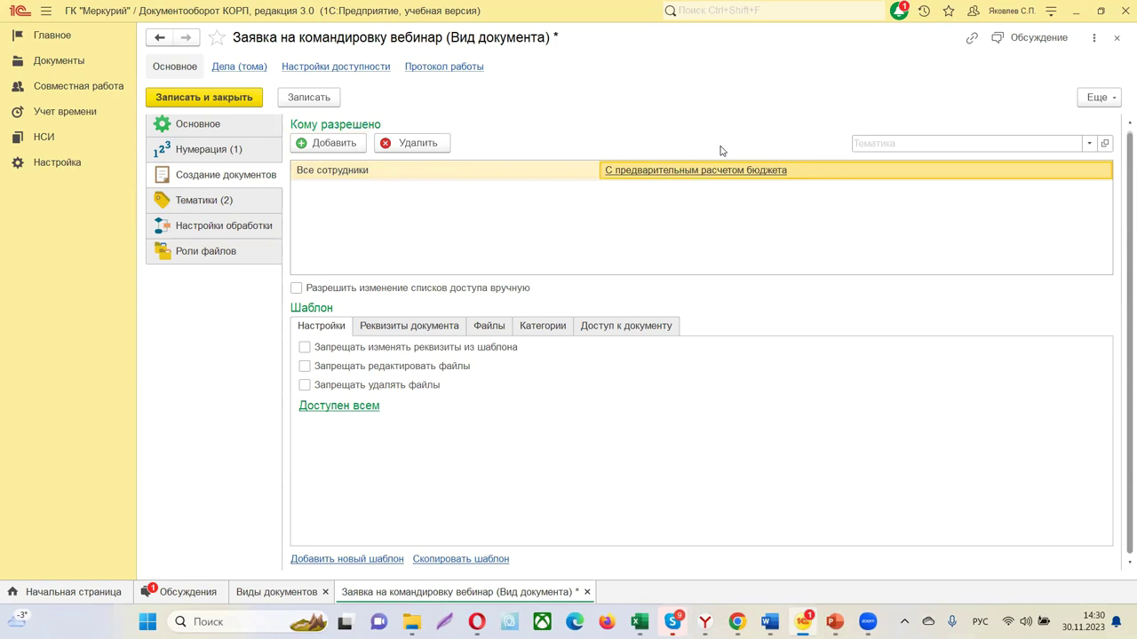
Add the work group "Руководители подразделений" to those allowed to create documents of this type
{"action": "left_click", "coordinate": [329, 143]}
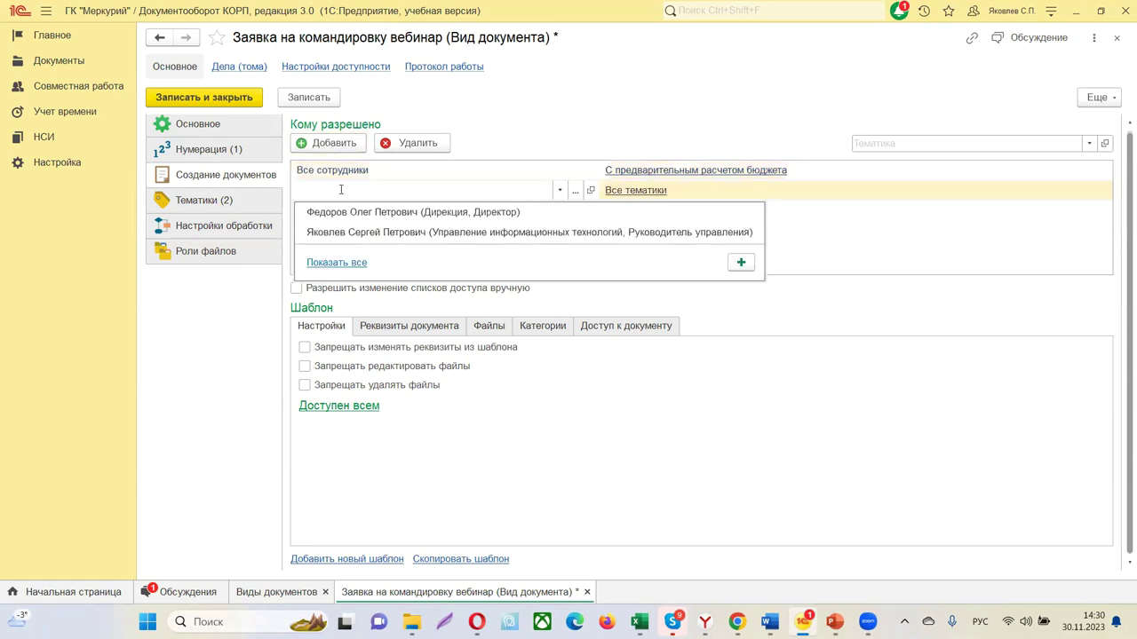
{"action": "left_click", "coordinate": [355, 263]}
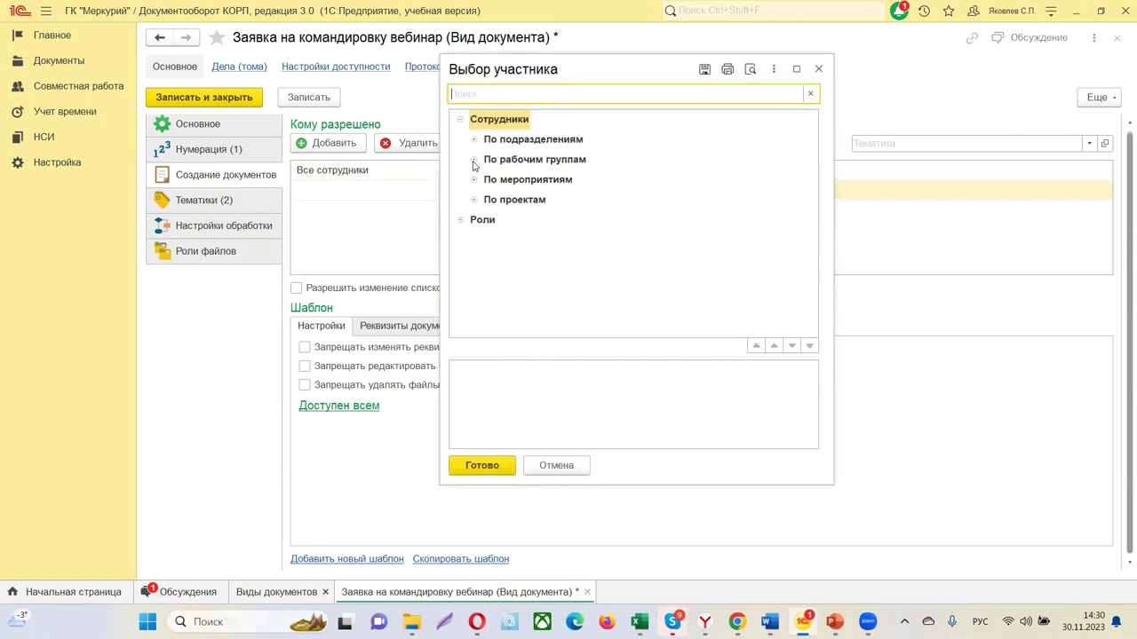
{"action": "left_click", "coordinate": [473, 160]}
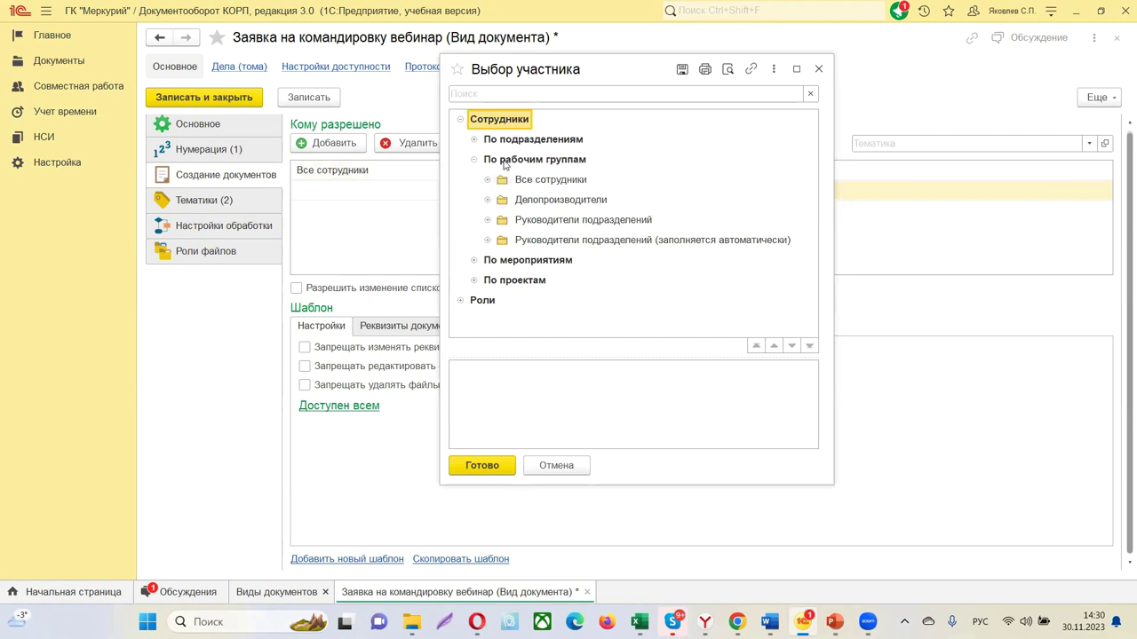
{"action": "left_click", "coordinate": [546, 224]}
{"action": "double_click", "coordinate": [545, 224]}
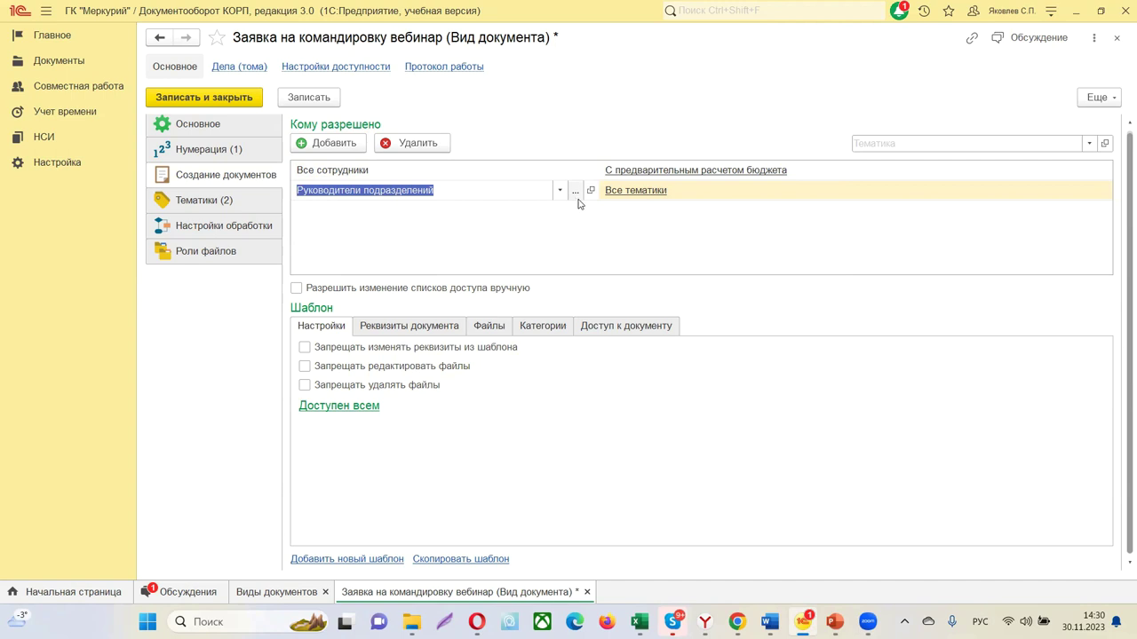
Restrict document creation for "Руководители подразделений" to the topic "Без предварительного расчета бюджета", and save the document type
{"action": "left_click", "coordinate": [624, 196]}
{"action": "left_click", "coordinate": [627, 192]}
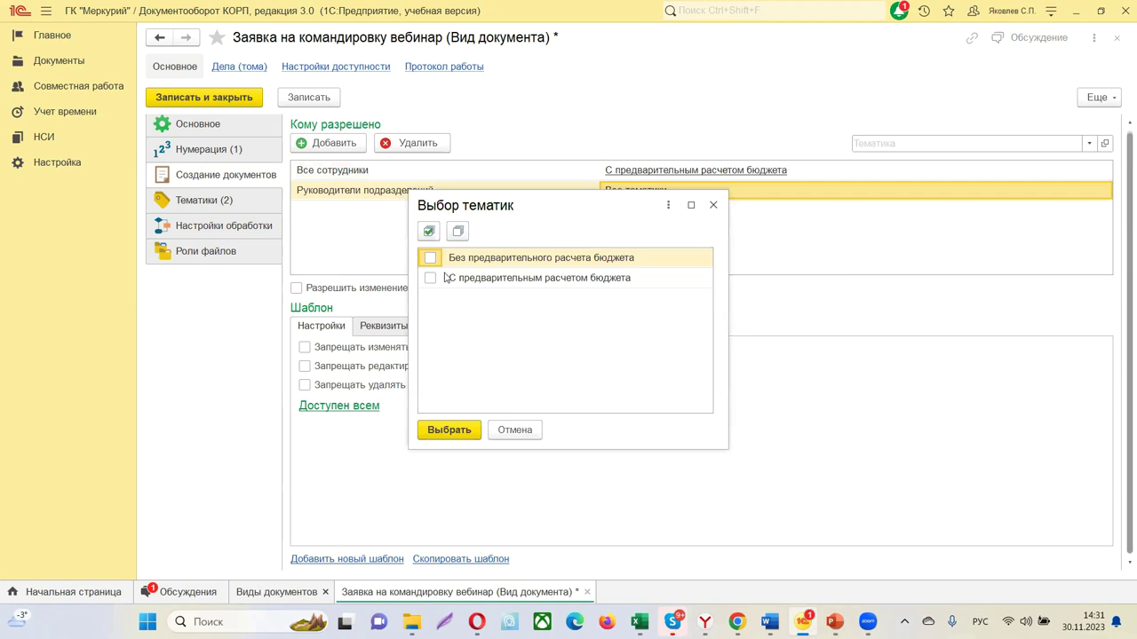
{"action": "left_click", "coordinate": [430, 258]}
{"action": "left_click", "coordinate": [442, 430]}
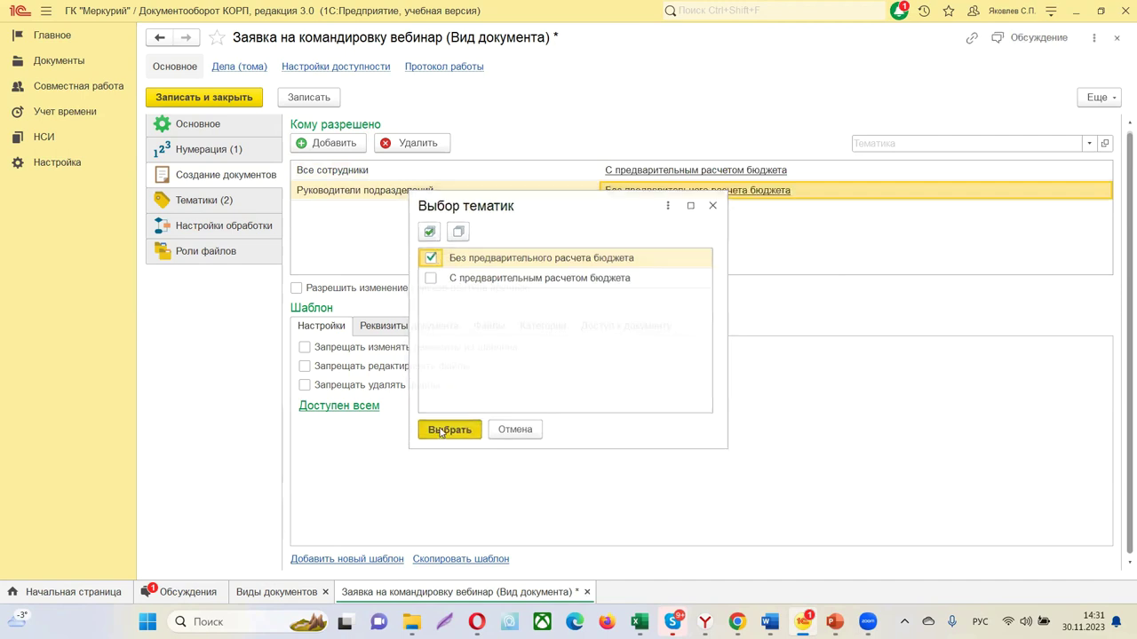
{"action": "left_click", "coordinate": [316, 99]}
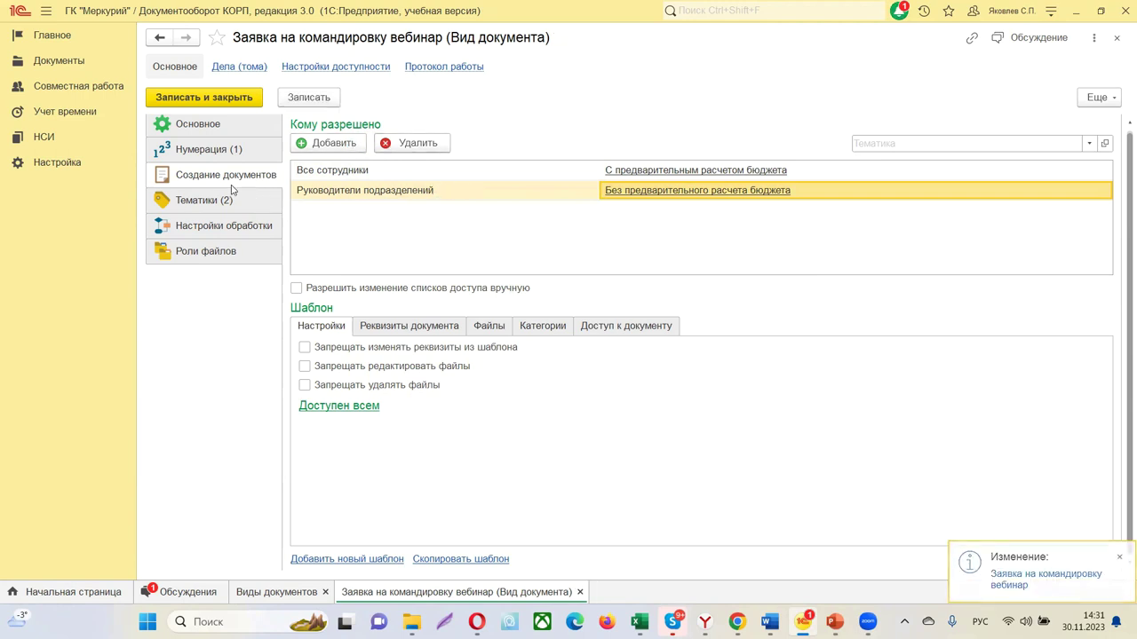
Review the document type's main settings, topic list and document creation permissions
{"action": "left_click", "coordinate": [222, 130]}
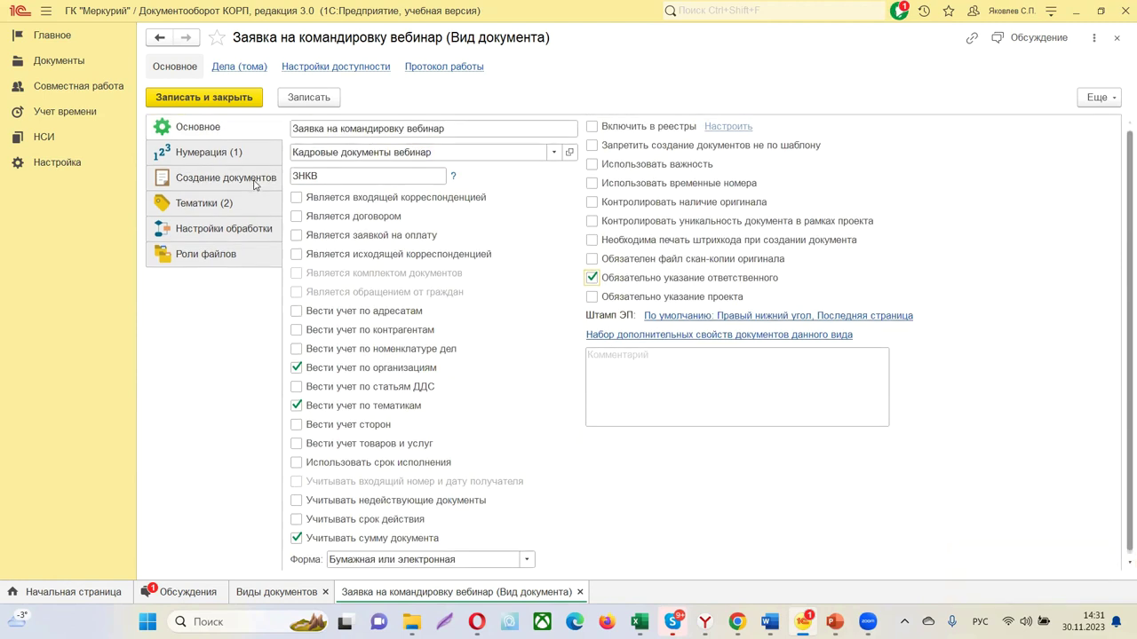
{"action": "left_click", "coordinate": [203, 203]}
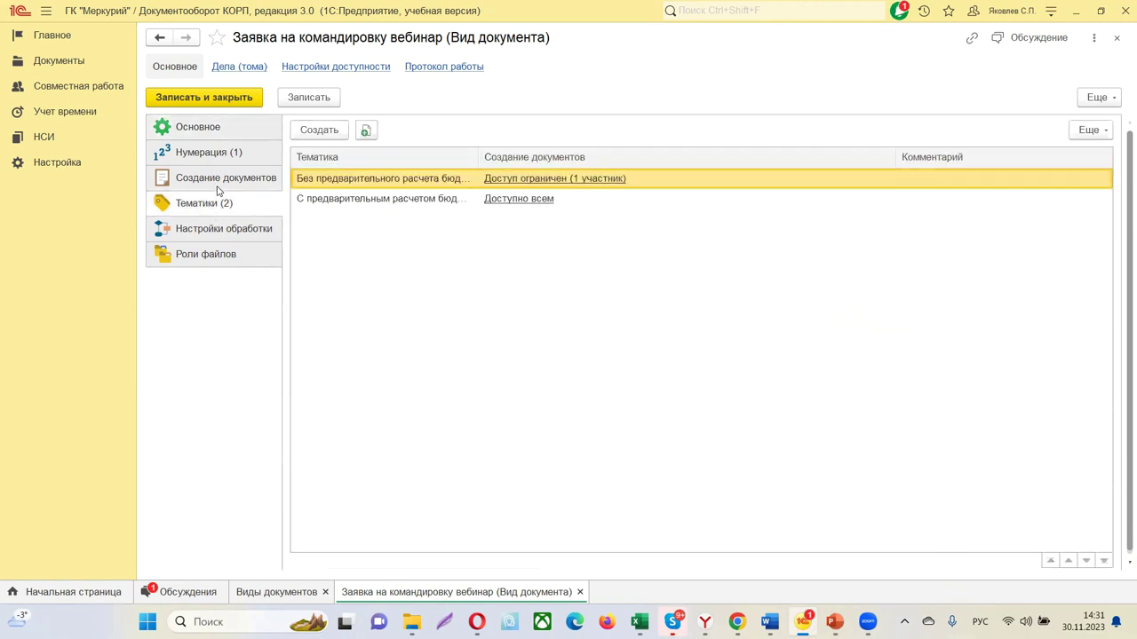
{"action": "left_click", "coordinate": [211, 186]}
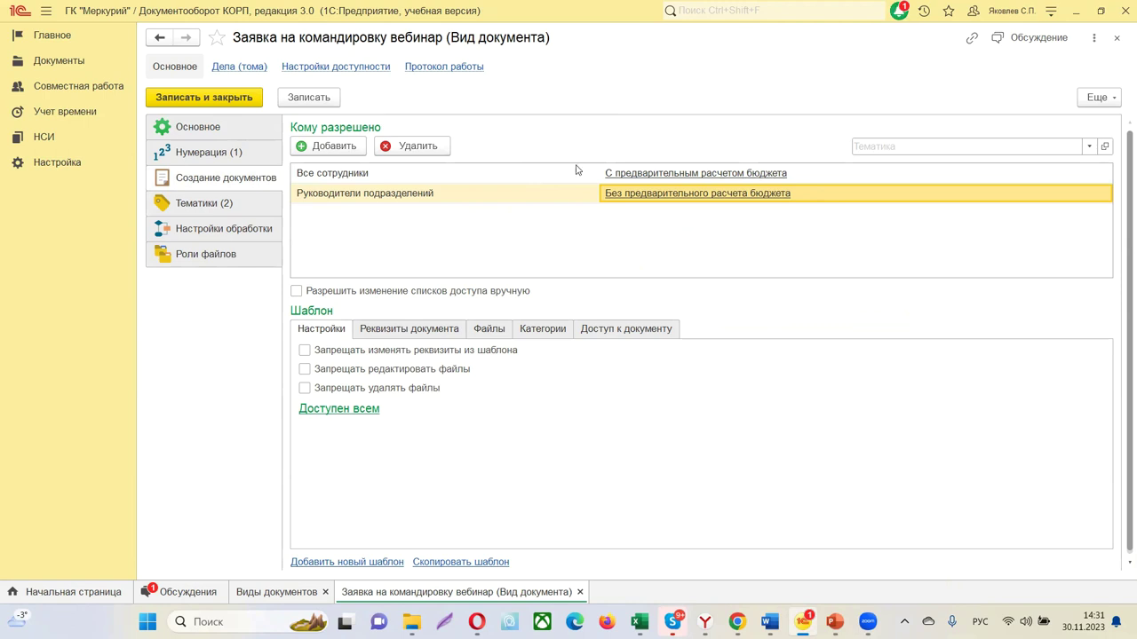
Choose automatic numbering for the document type and start a new numerator named "Заявка на командировку вебинар"
{"action": "left_click", "coordinate": [210, 153]}
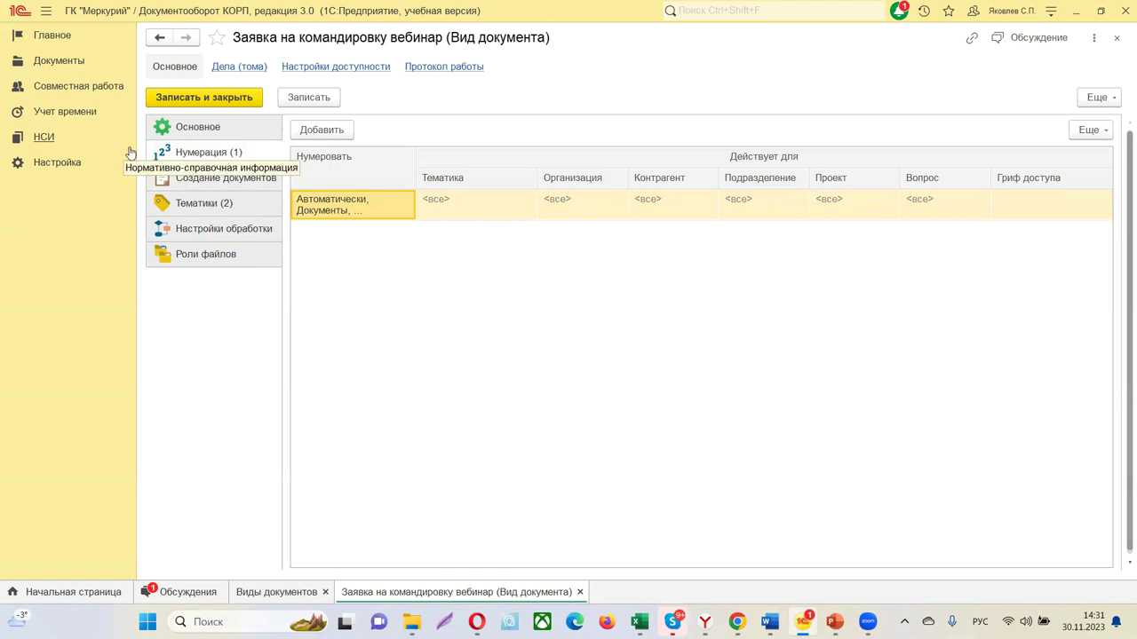
{"action": "double_click", "coordinate": [395, 209]}
{"action": "left_click", "coordinate": [394, 208]}
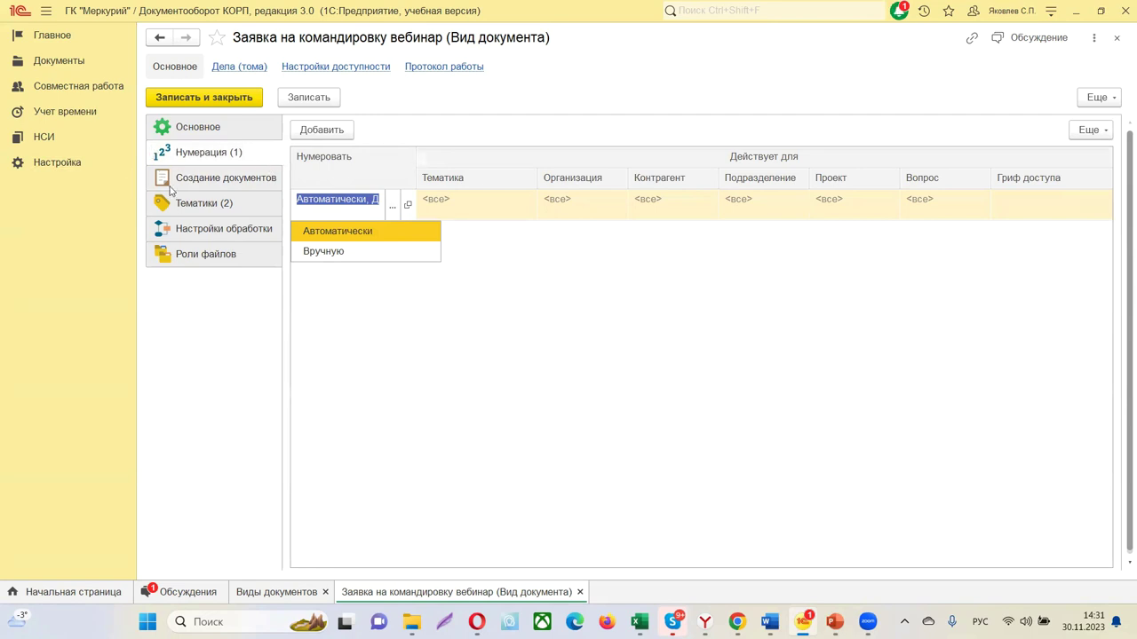
{"action": "left_click", "coordinate": [318, 235]}
{"action": "key", "text": "F4"}
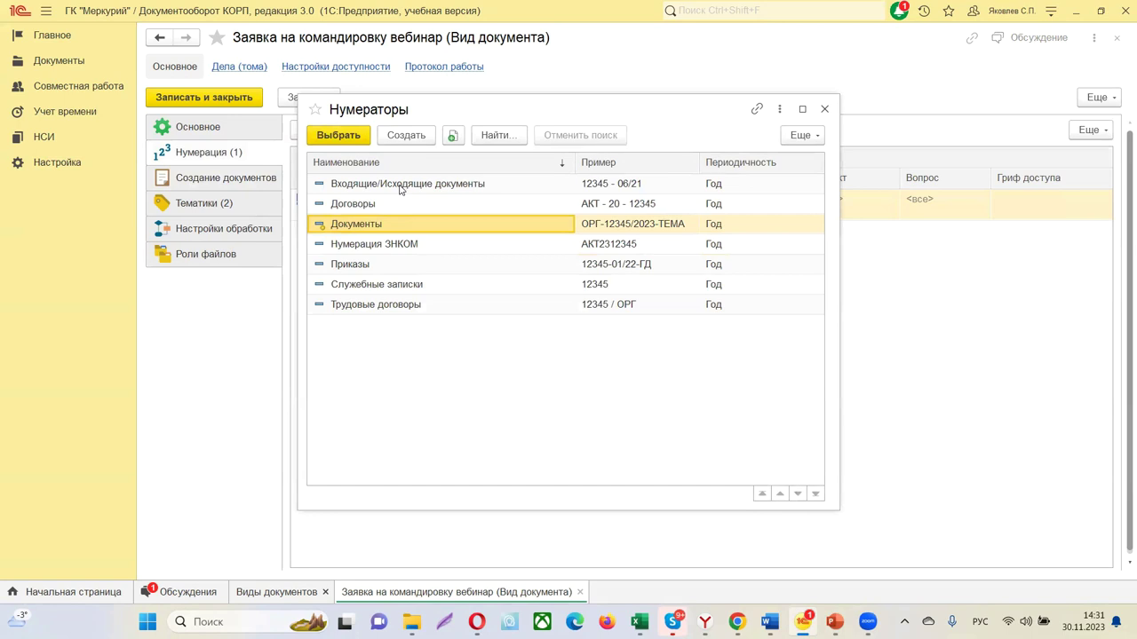
{"action": "left_click", "coordinate": [407, 135]}
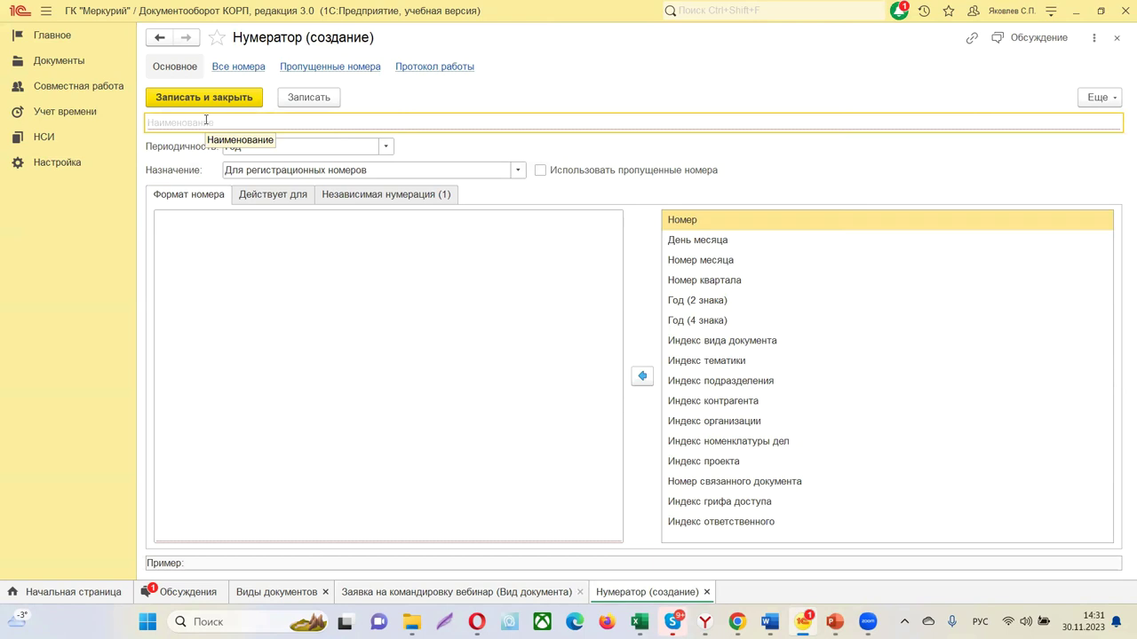
{"action": "type", "text": "За"}
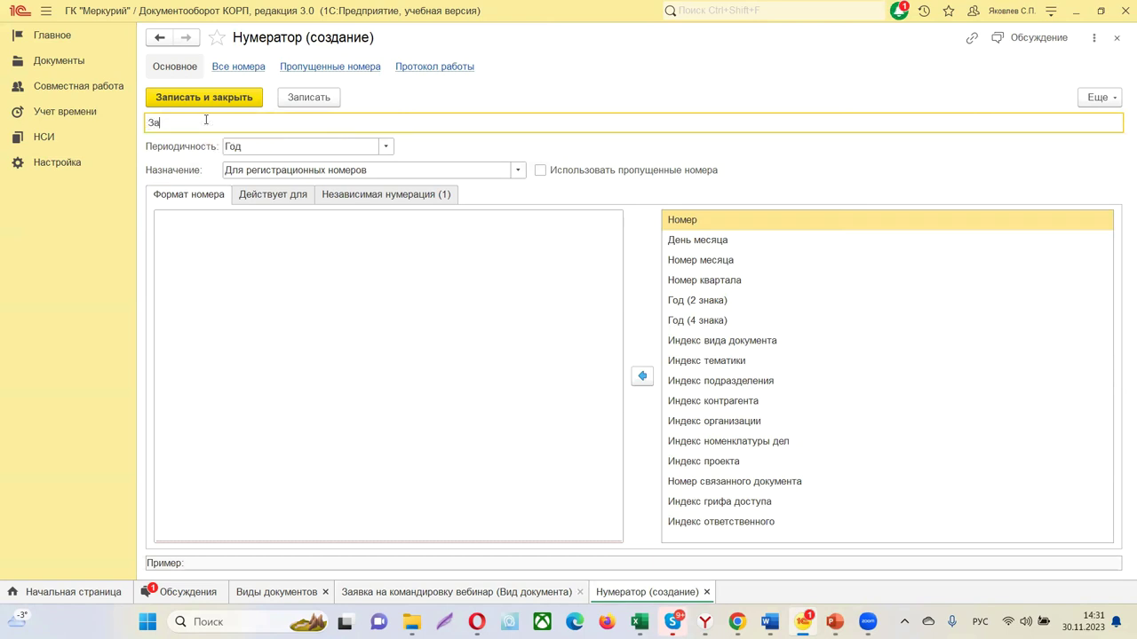
{"action": "type", "text": "явка на командировку вебирнар"}
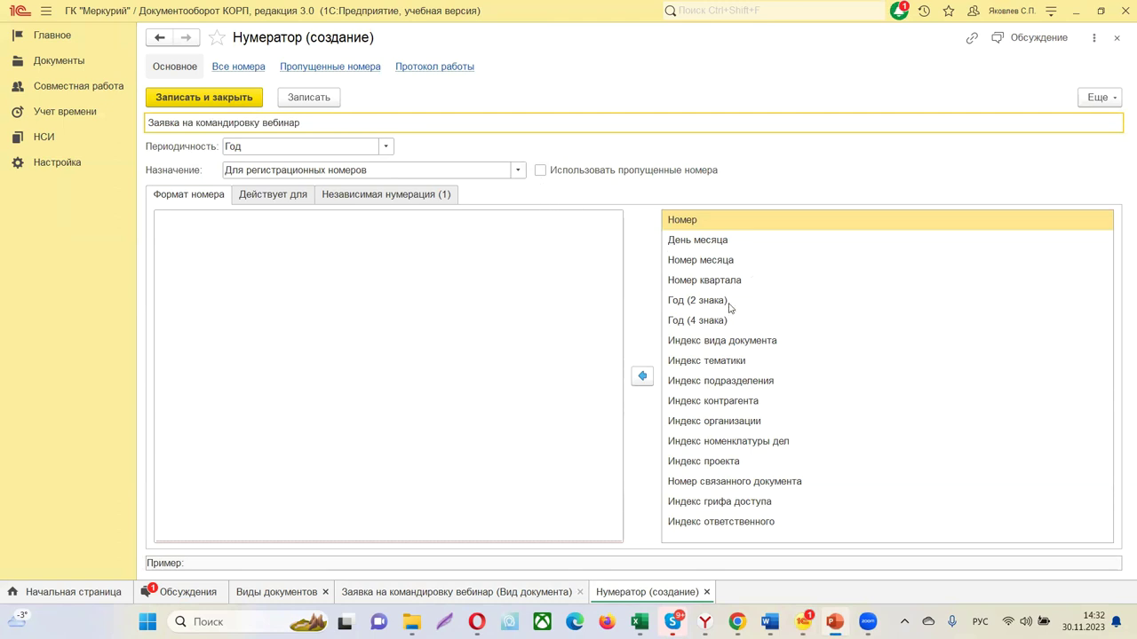
Build the numerator's number format from organization index, number and four-digit year as [ИндексОрг]-[Номер]/[Год4]
{"action": "double_click", "coordinate": [698, 422]}
{"action": "left_click", "coordinate": [210, 230]}
{"action": "type", "text": "-"}
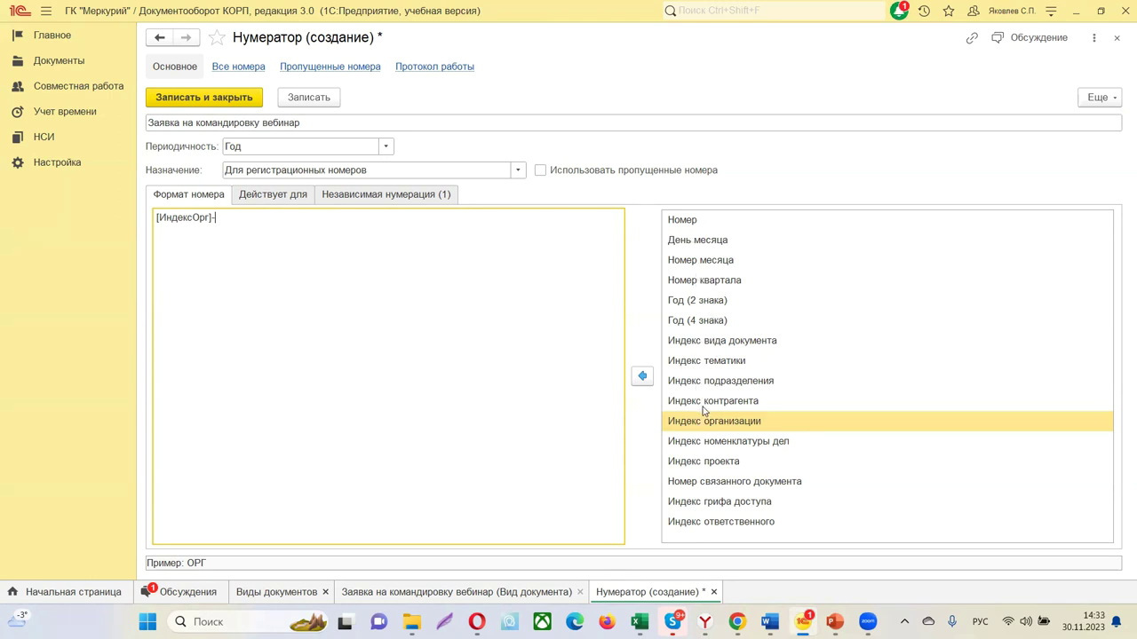
{"action": "left_click", "coordinate": [719, 463]}
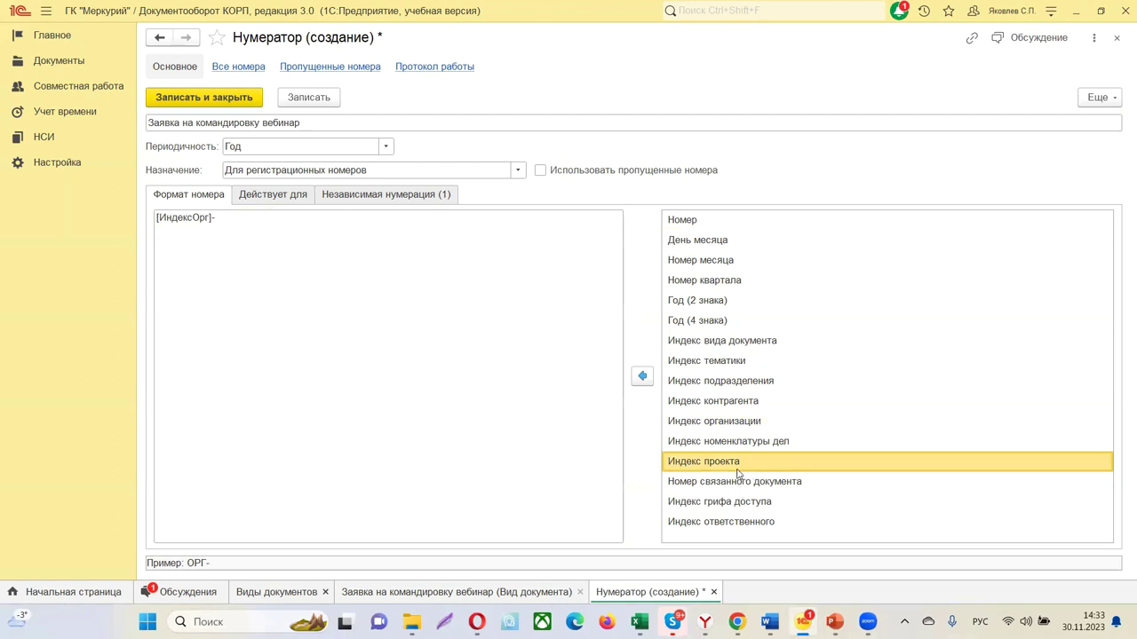
{"action": "double_click", "coordinate": [695, 221]}
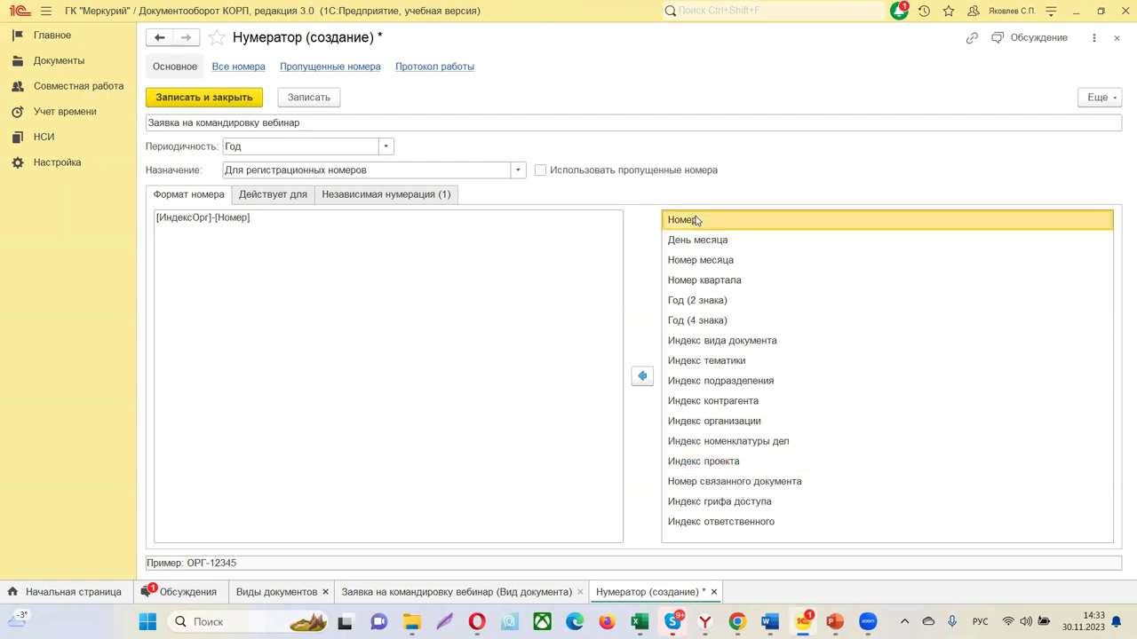
{"action": "left_click", "coordinate": [356, 217]}
{"action": "type", "text": "/"}
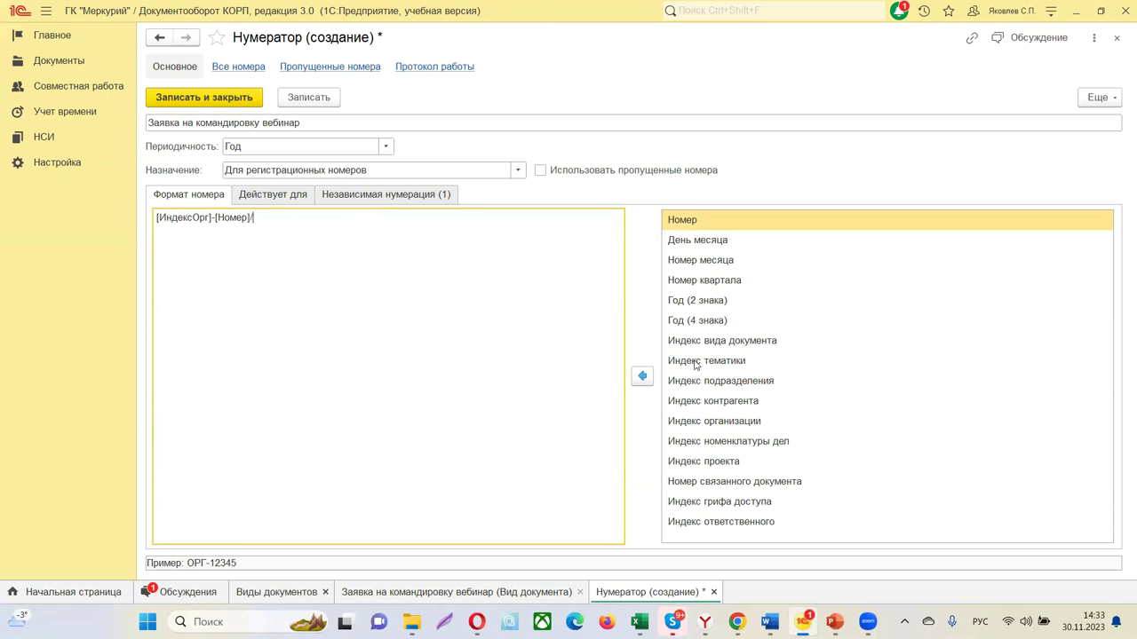
{"action": "double_click", "coordinate": [679, 321]}
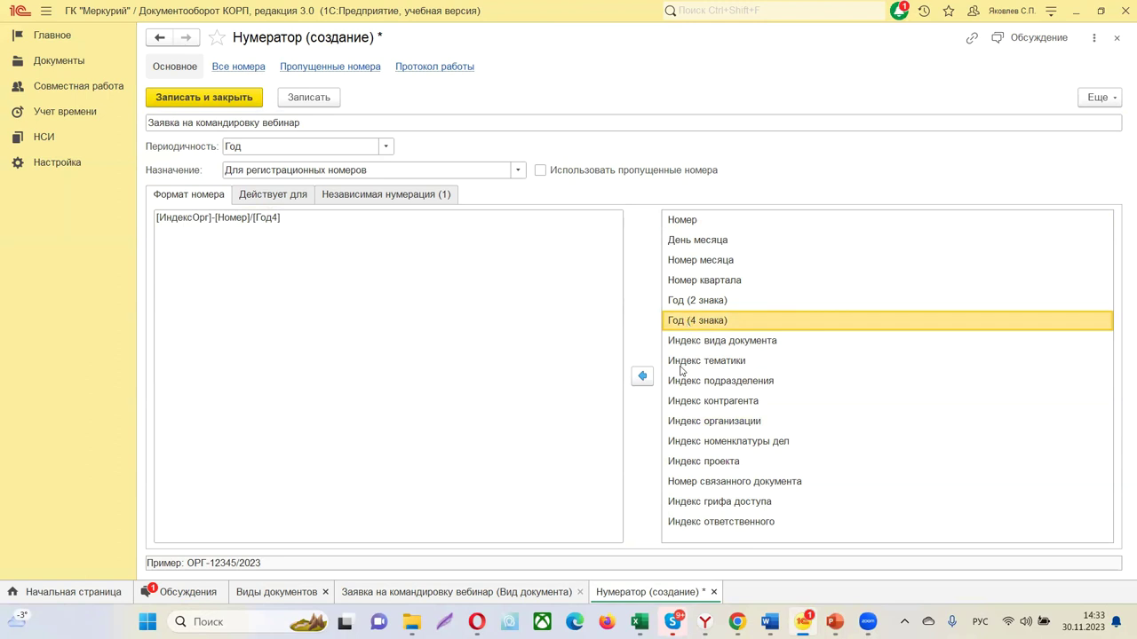
Append the topic index to the number format as -[ИндексТематики], and save and close the numerator
{"action": "left_click", "coordinate": [681, 365]}
{"action": "double_click", "coordinate": [681, 361]}
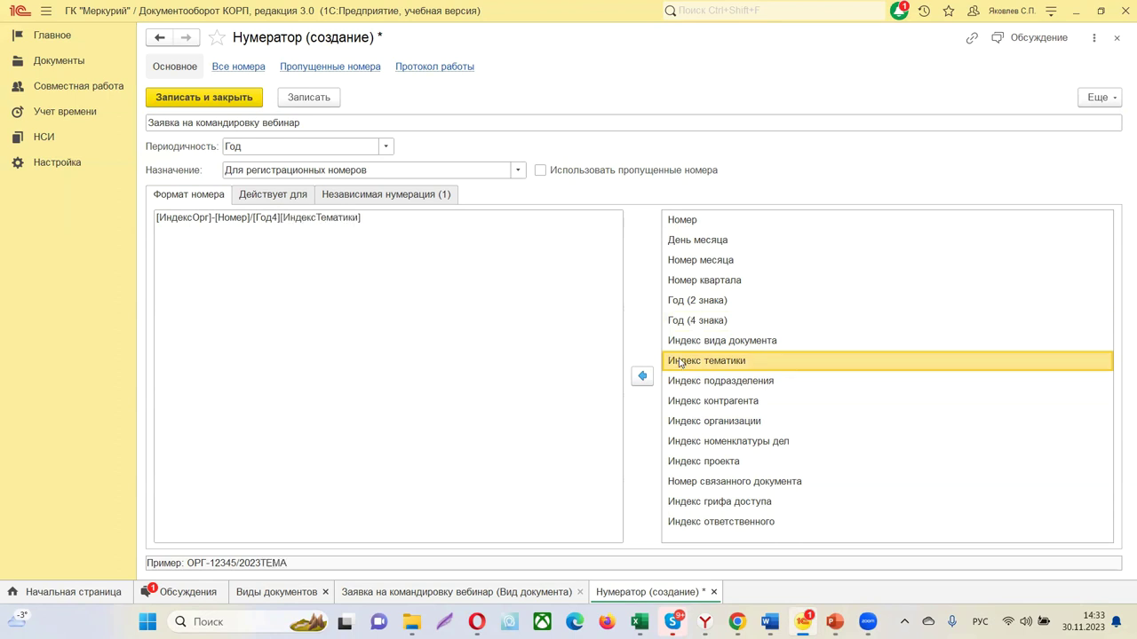
{"action": "left_click", "coordinate": [280, 218]}
{"action": "type", "text": "-"}
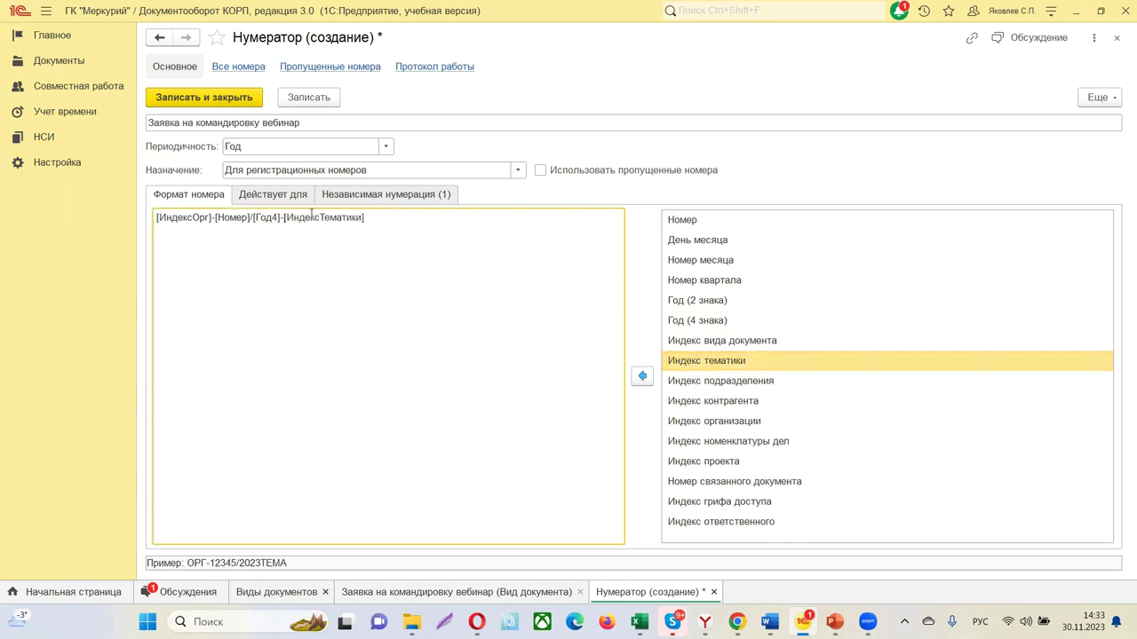
{"action": "left_click", "coordinate": [398, 214]}
{"action": "left_click", "coordinate": [220, 101]}
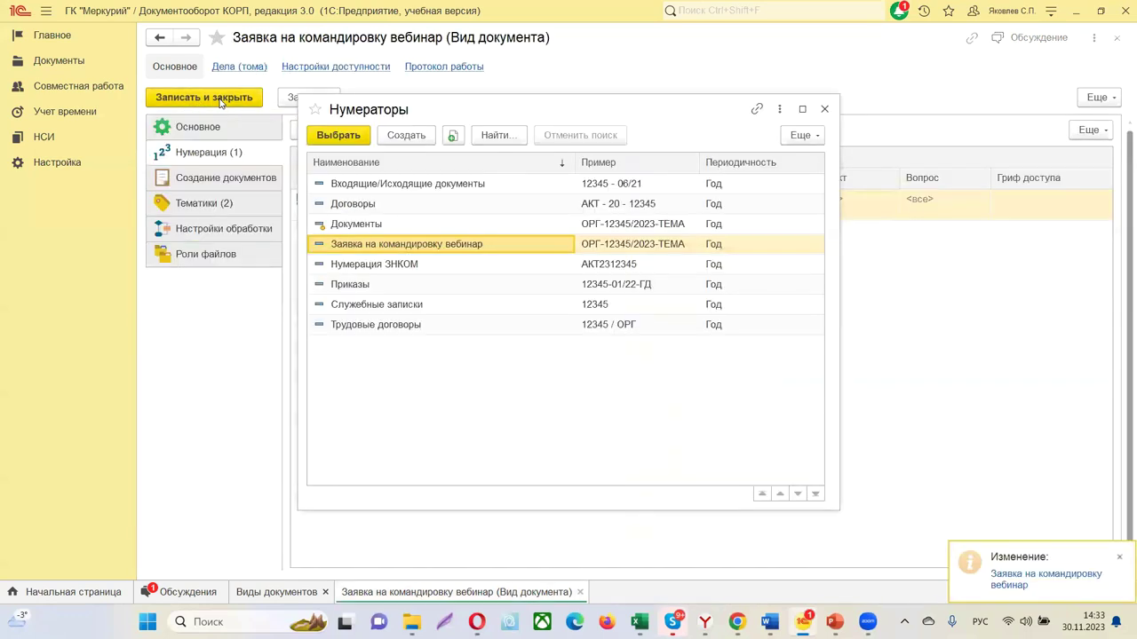
Assign the numerator "Заявка на командировку вебинар" to the automatic numbering rule, and save the document type
{"action": "double_click", "coordinate": [361, 246]}
{"action": "left_click", "coordinate": [395, 285]}
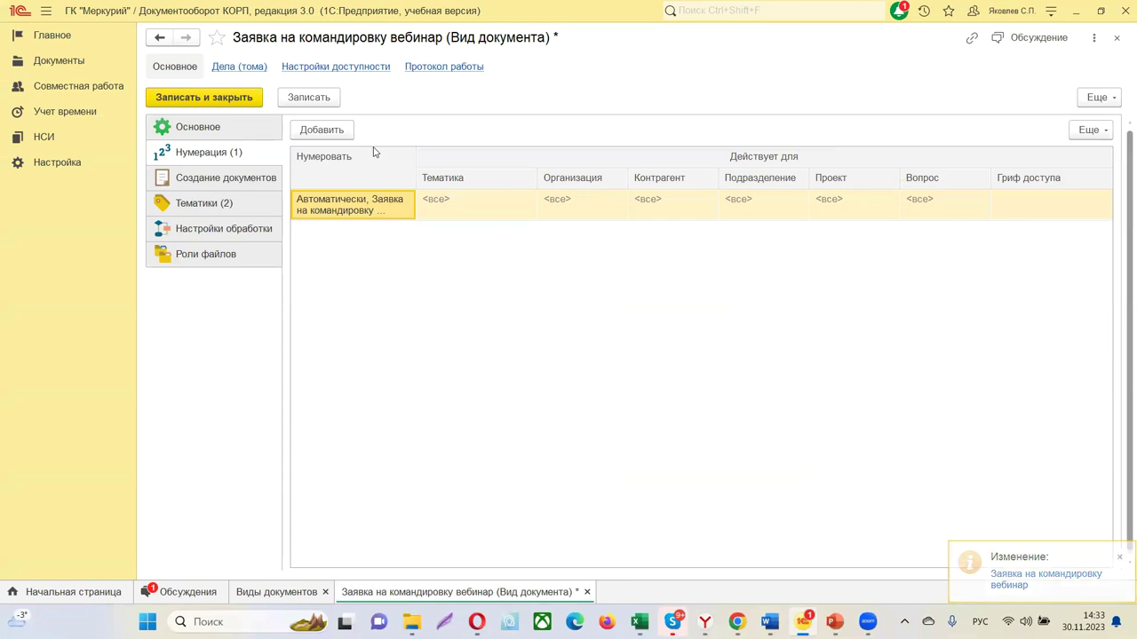
{"action": "left_click", "coordinate": [325, 100]}
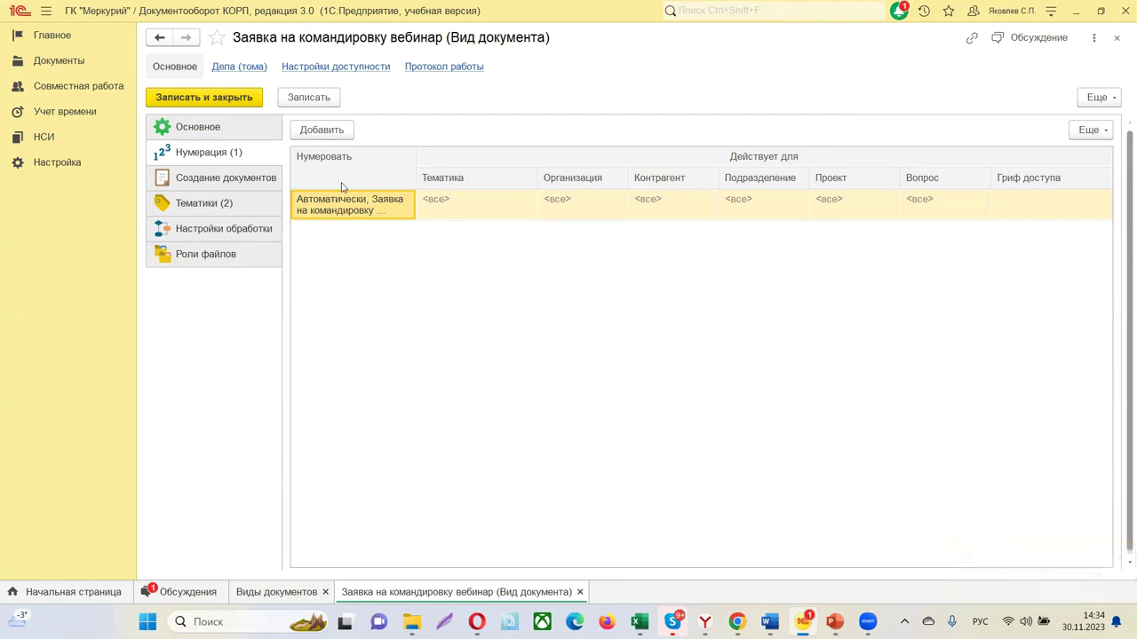
Review the document type's creation permissions, topics and numbering rule
{"action": "left_click", "coordinate": [238, 178]}
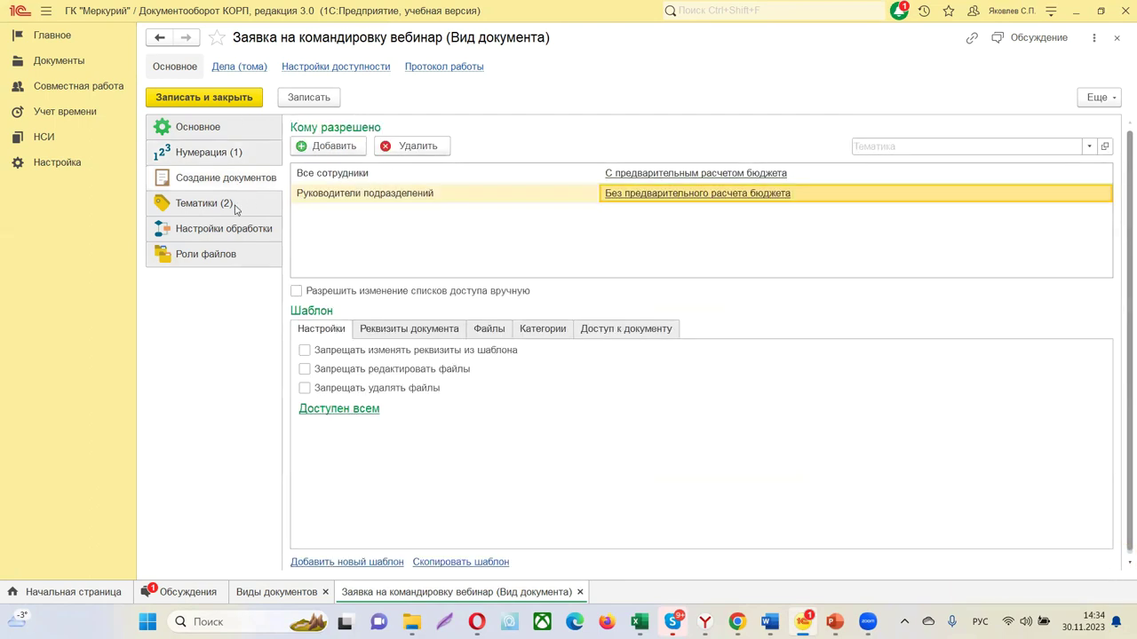
{"action": "left_click", "coordinate": [238, 206]}
{"action": "left_click", "coordinate": [233, 182]}
{"action": "left_click", "coordinate": [234, 206]}
{"action": "left_click", "coordinate": [224, 164]}
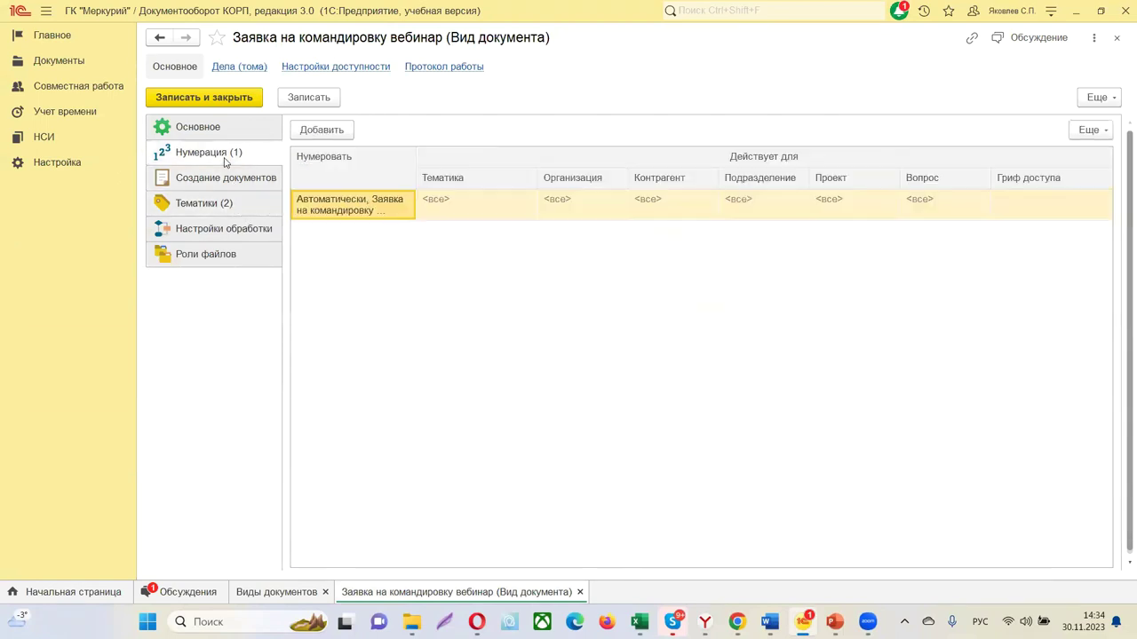
Open the document type's additional attribute set and compare it with the sets of "Заявка на командировку", "Заявка на командировку сотрудника" and "Обращение"
{"action": "left_click", "coordinate": [222, 136]}
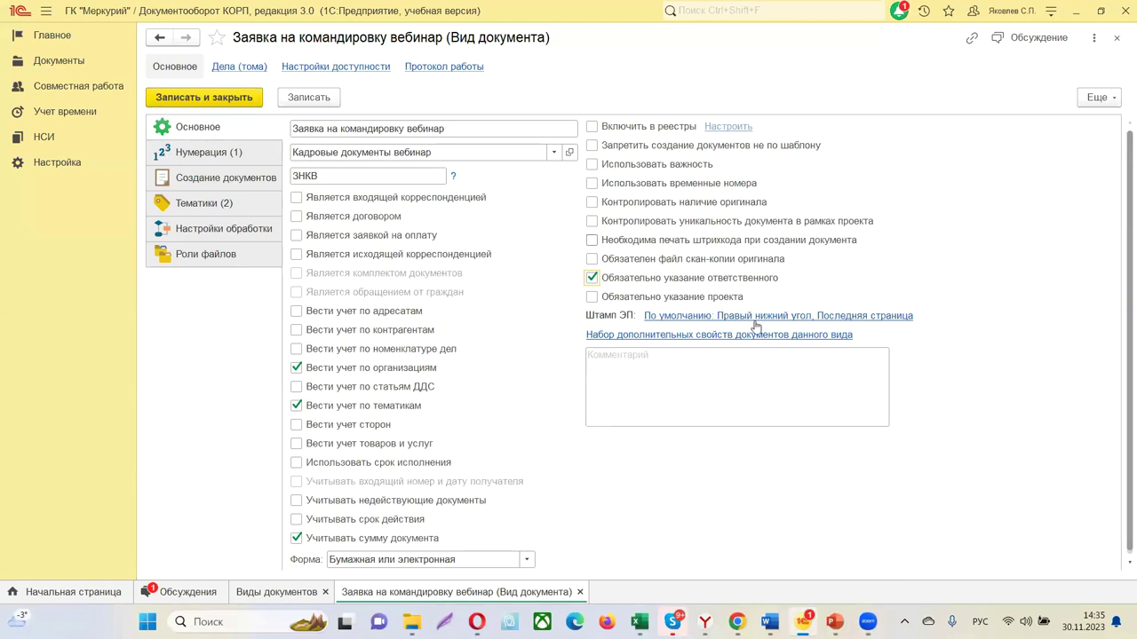
{"action": "left_click", "coordinate": [674, 335]}
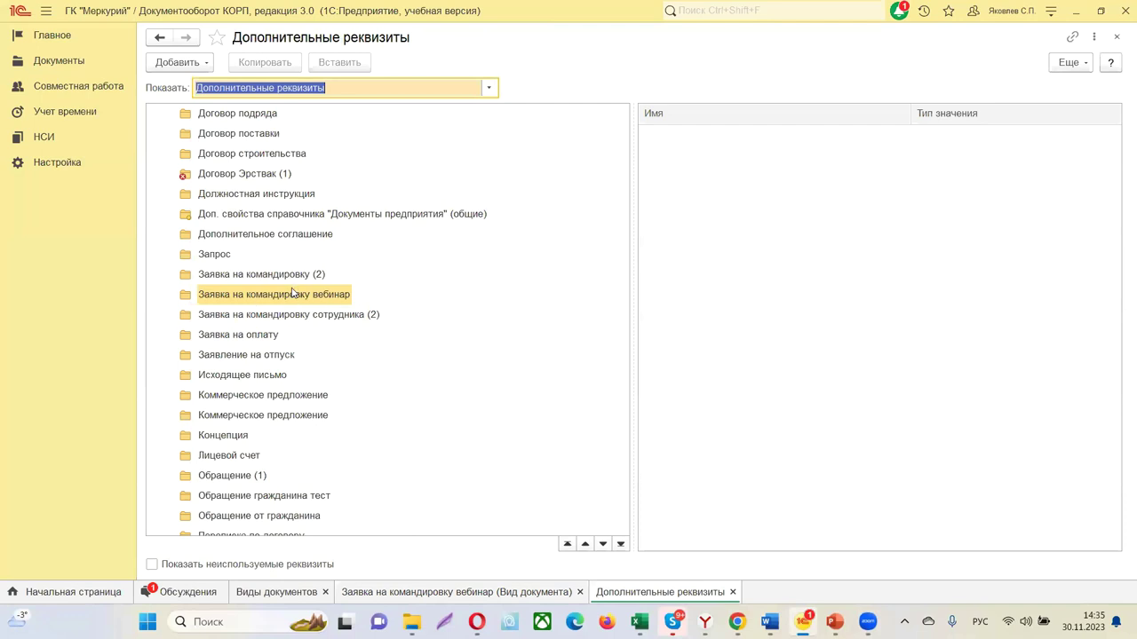
{"action": "left_click", "coordinate": [245, 273]}
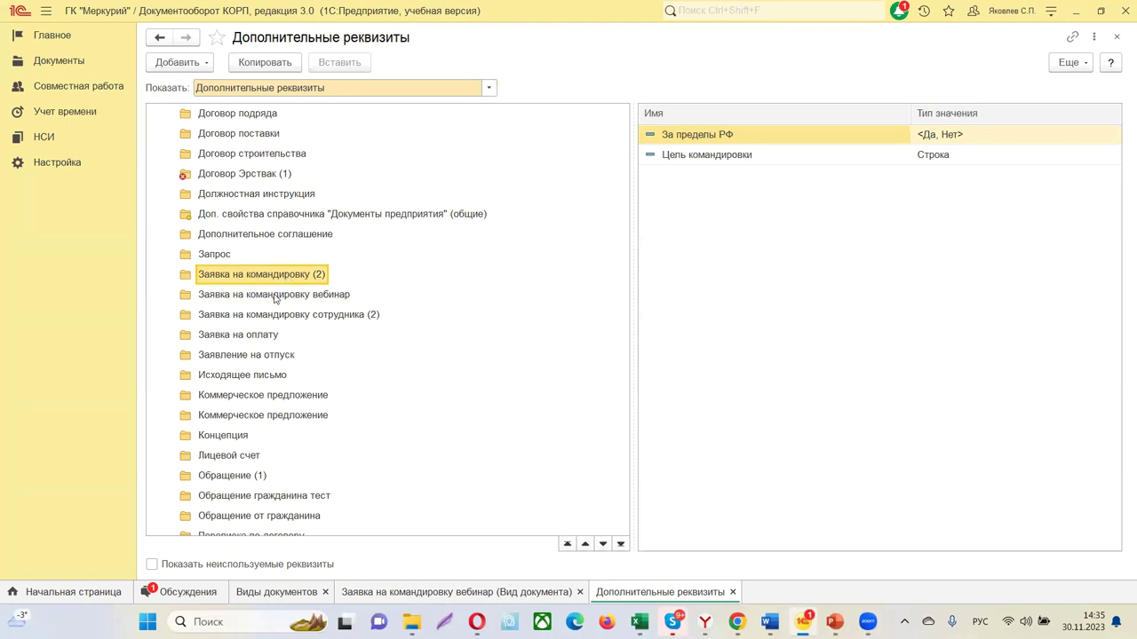
{"action": "left_click", "coordinate": [276, 297]}
{"action": "left_click", "coordinate": [271, 314]}
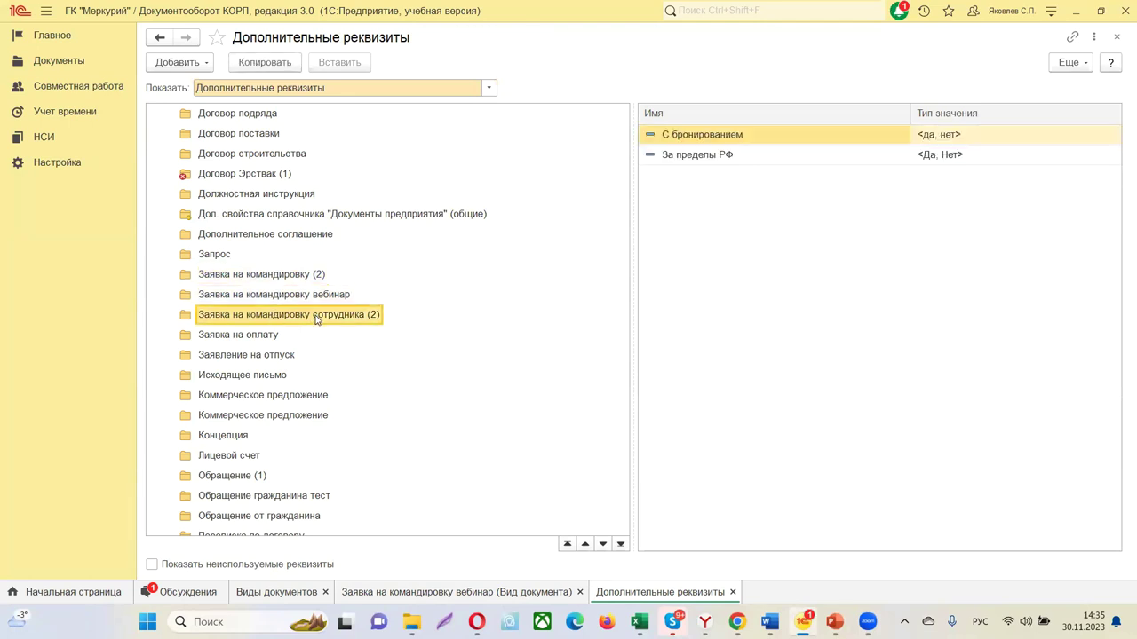
{"action": "left_click", "coordinate": [297, 298]}
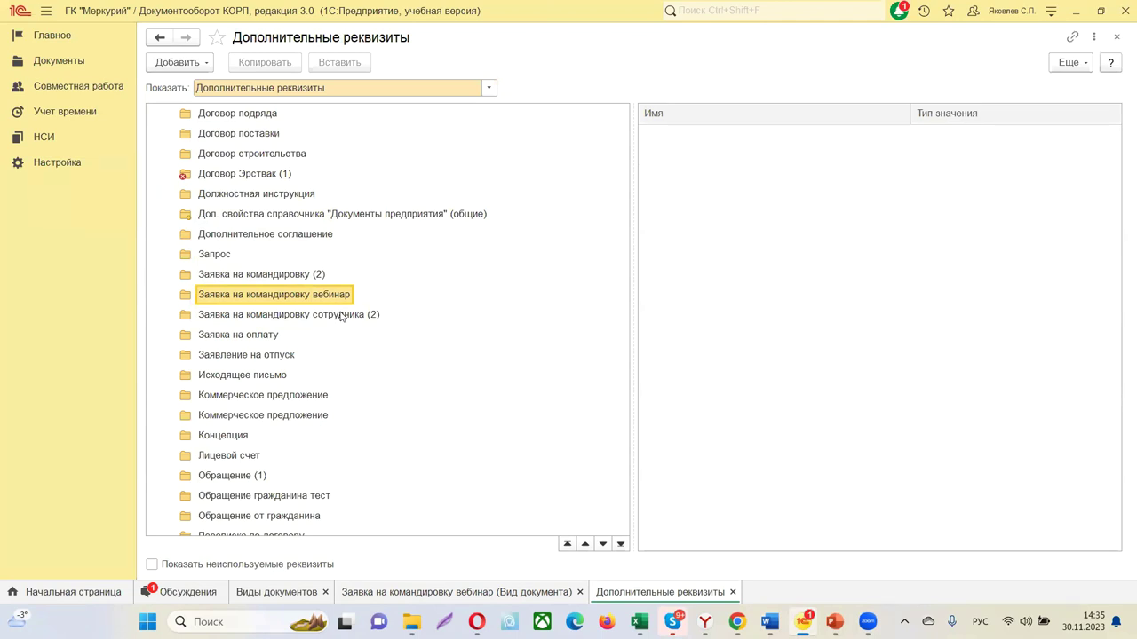
{"action": "left_click", "coordinate": [278, 476]}
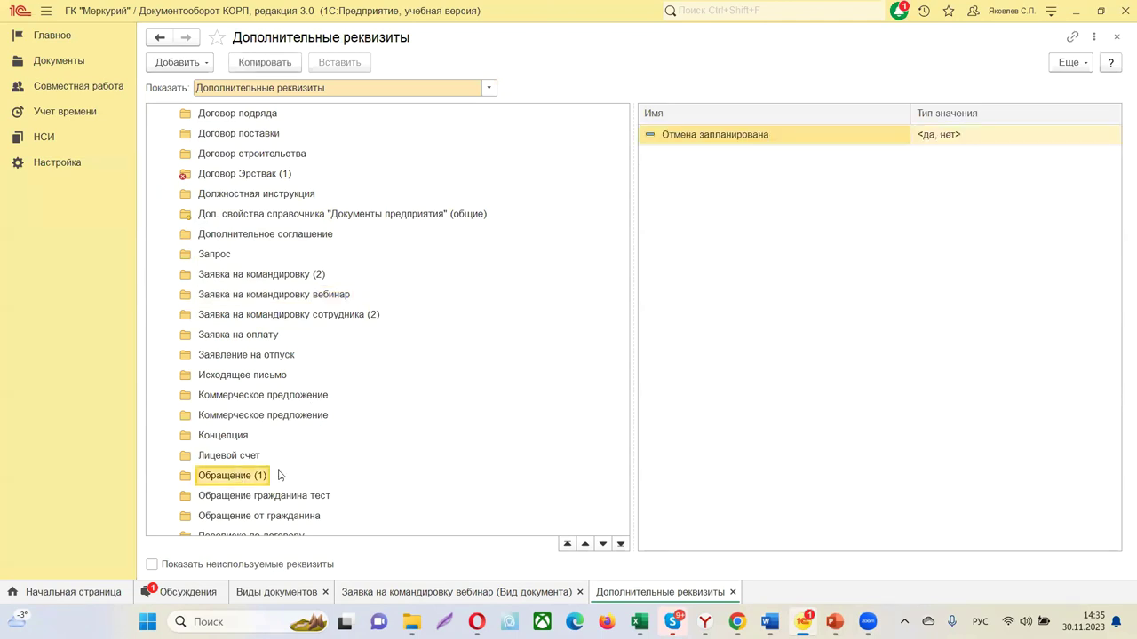
{"action": "left_click", "coordinate": [264, 298]}
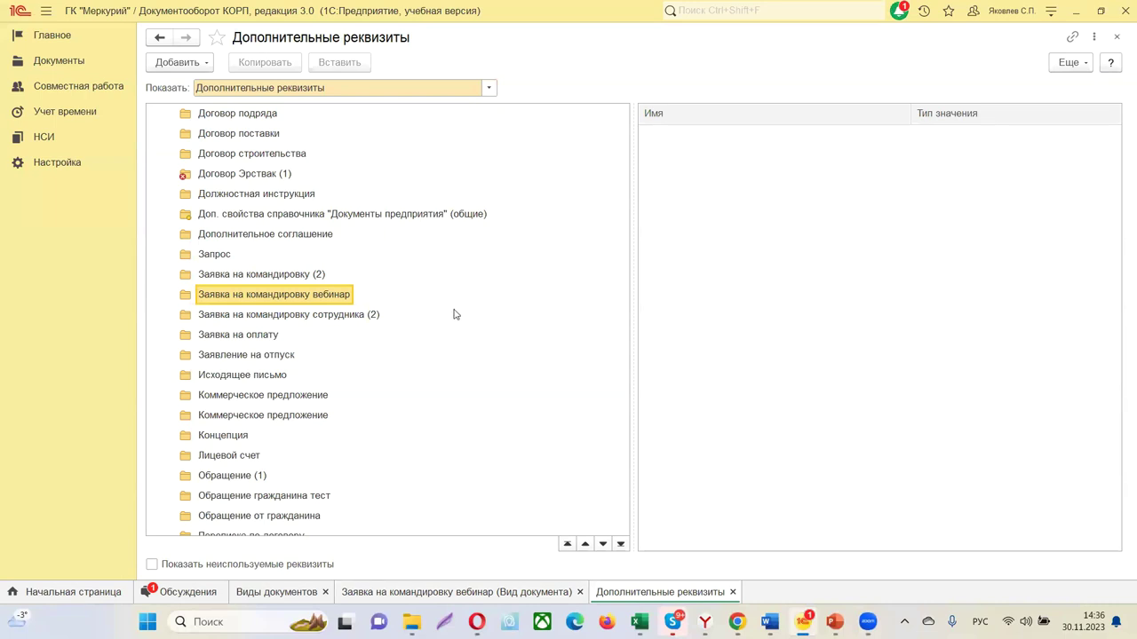
Add a new additional attribute named "За пределами РФ вебинар" to the set "Заявка на командировку вебинар"
{"action": "left_click", "coordinate": [184, 66]}
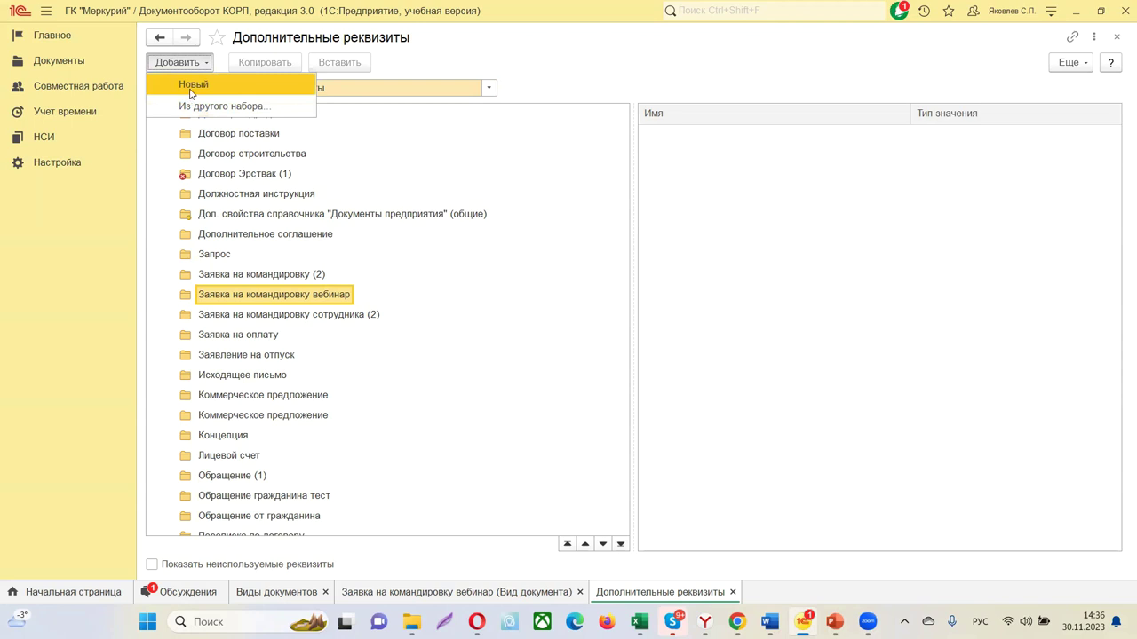
{"action": "left_click", "coordinate": [191, 85]}
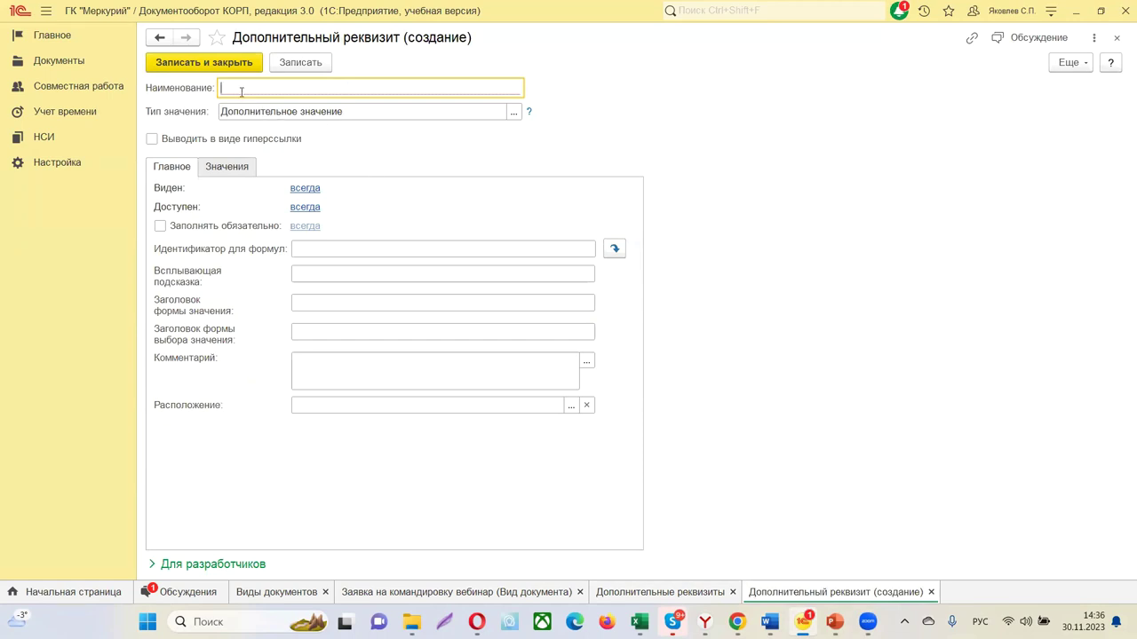
{"action": "type", "text": "За преде"}
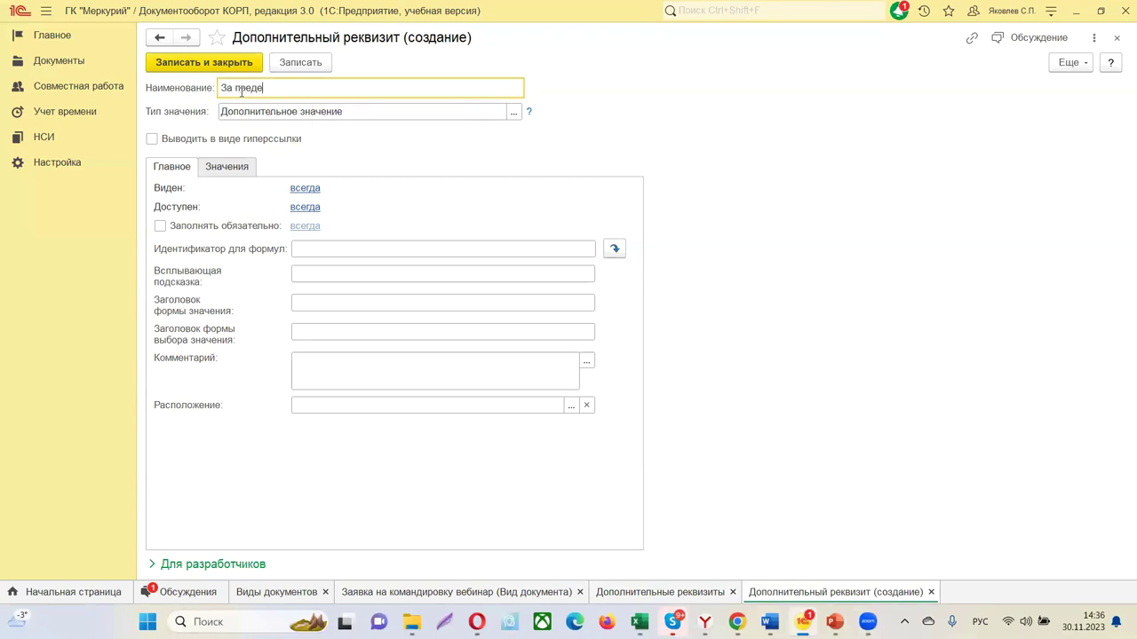
{"action": "type", "text": "лами РФ вебинар"}
{"action": "key", "text": "Tab"}
{"action": "left_click", "coordinate": [347, 111]}
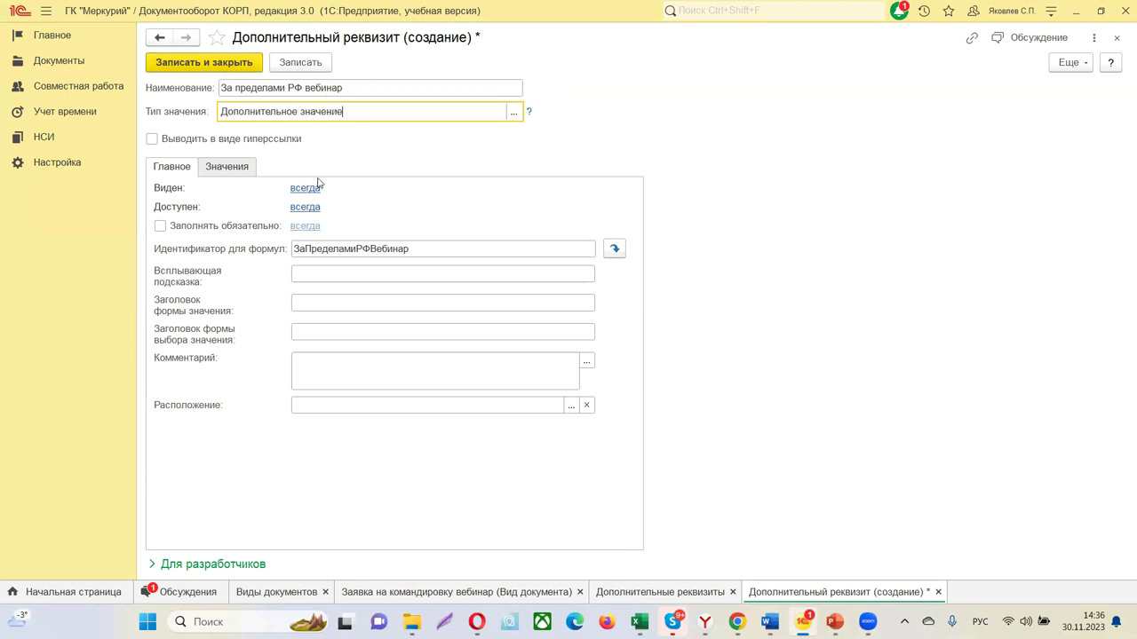
Review the attribute's value list and the available value types, keeping the type "Дополнительное значение"
{"action": "left_click", "coordinate": [233, 168]}
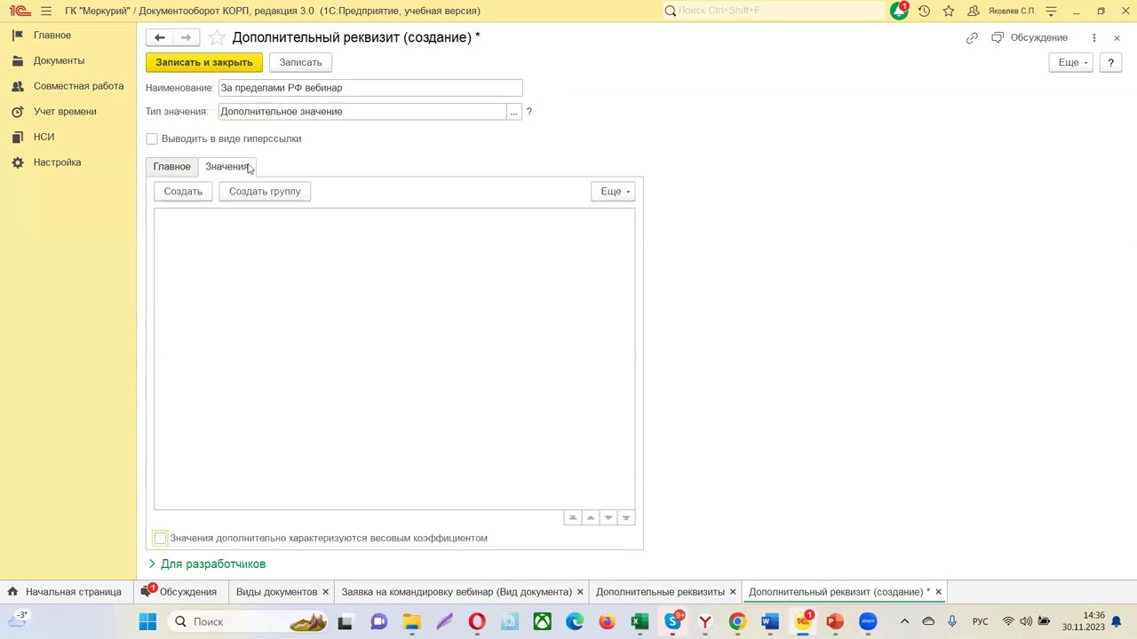
{"action": "left_click", "coordinate": [514, 112]}
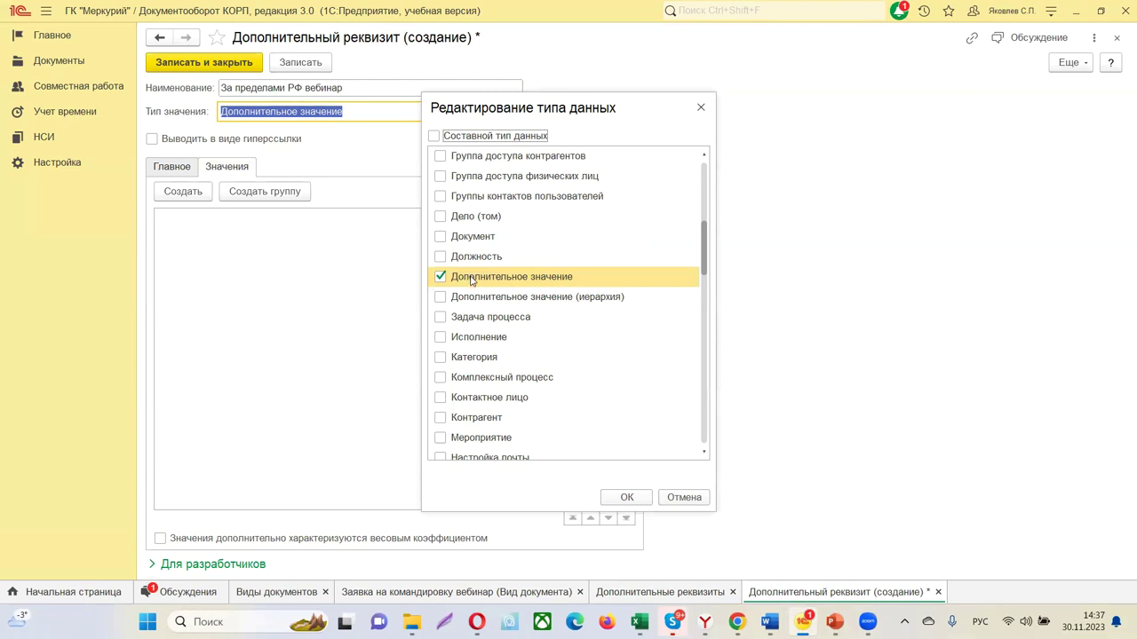
{"action": "scroll", "coordinate": [475, 286], "scroll_direction": "down", "scroll_amount": 2}
{"action": "scroll", "coordinate": [489, 295], "scroll_direction": "down", "scroll_amount": 8}
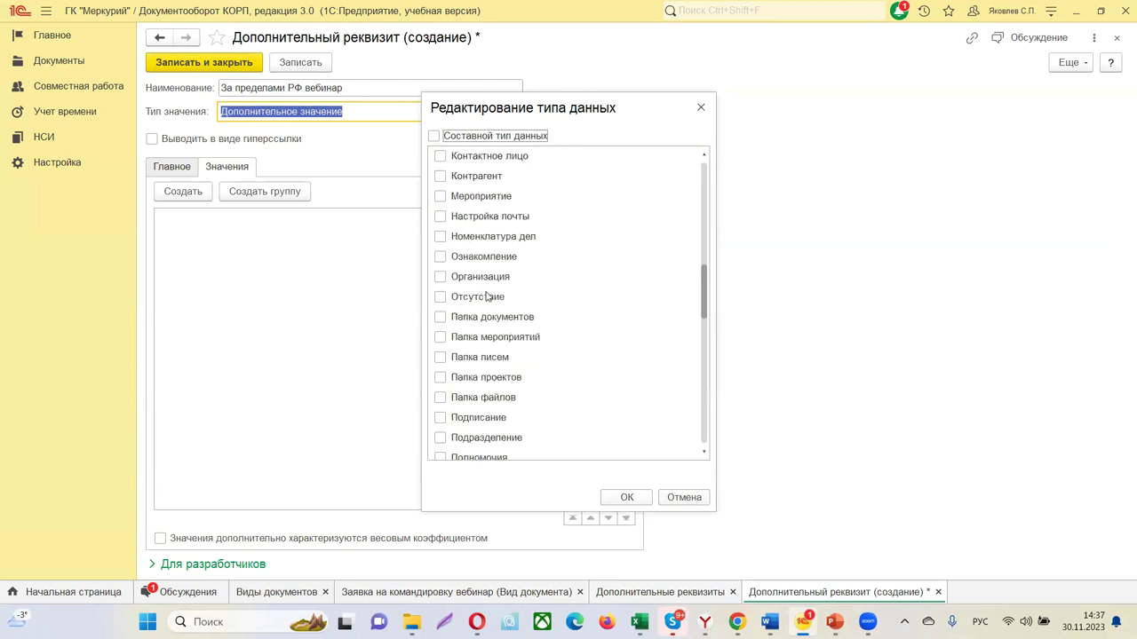
{"action": "scroll", "coordinate": [498, 296], "scroll_direction": "down", "scroll_amount": 6}
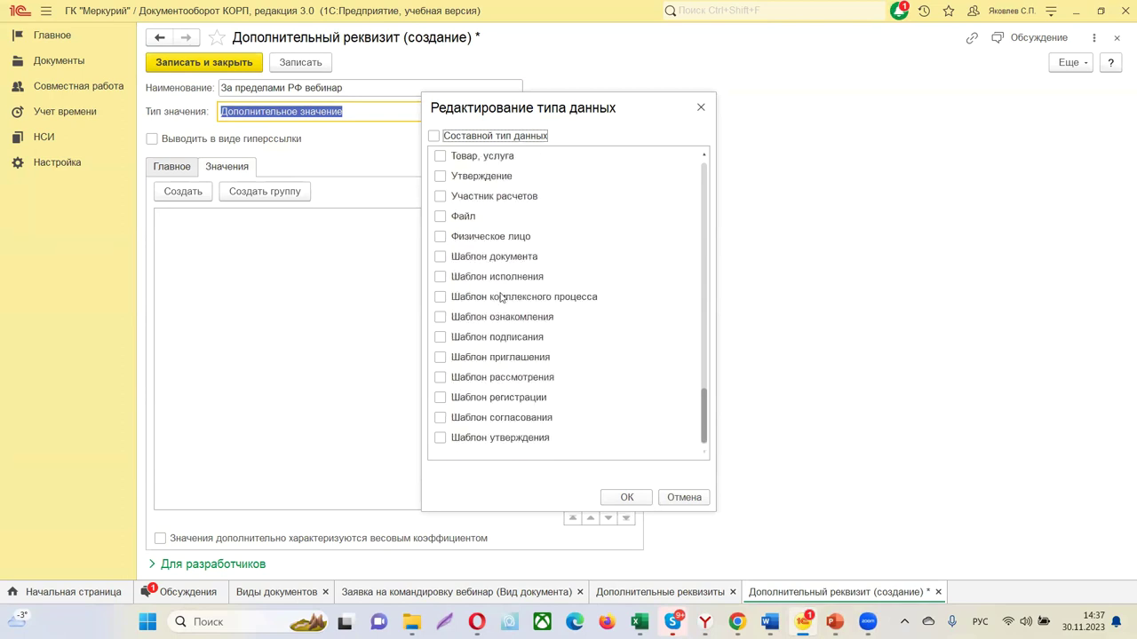
{"action": "scroll", "coordinate": [502, 295], "scroll_direction": "up", "scroll_amount": 13}
{"action": "scroll", "coordinate": [506, 294], "scroll_direction": "up", "scroll_amount": 6}
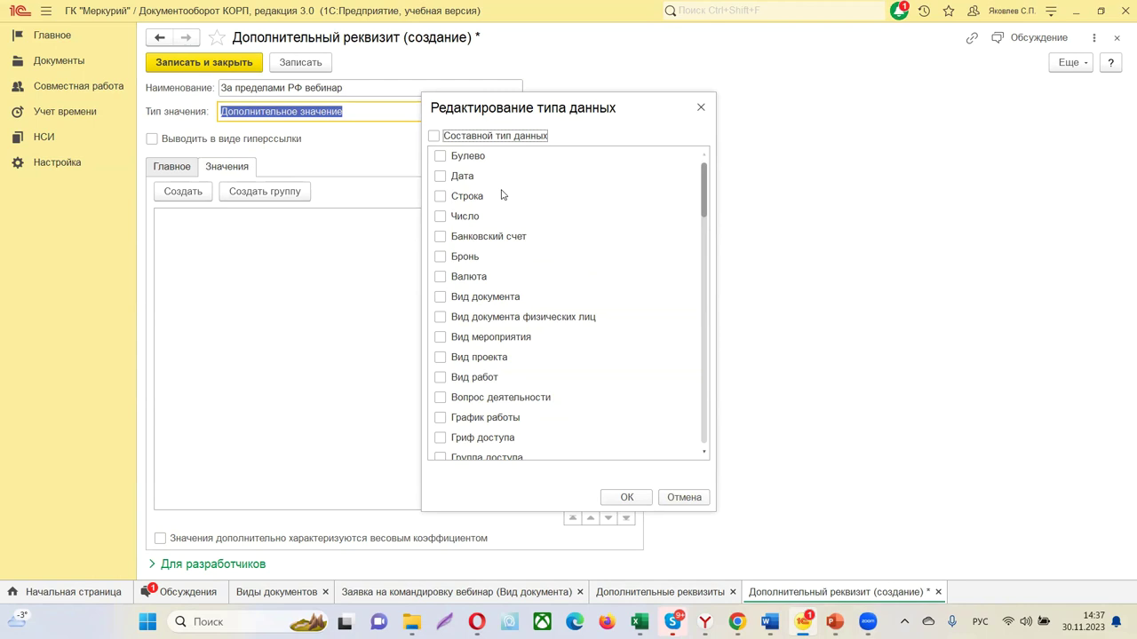
{"action": "scroll", "coordinate": [502, 200], "scroll_direction": "down", "scroll_amount": 7}
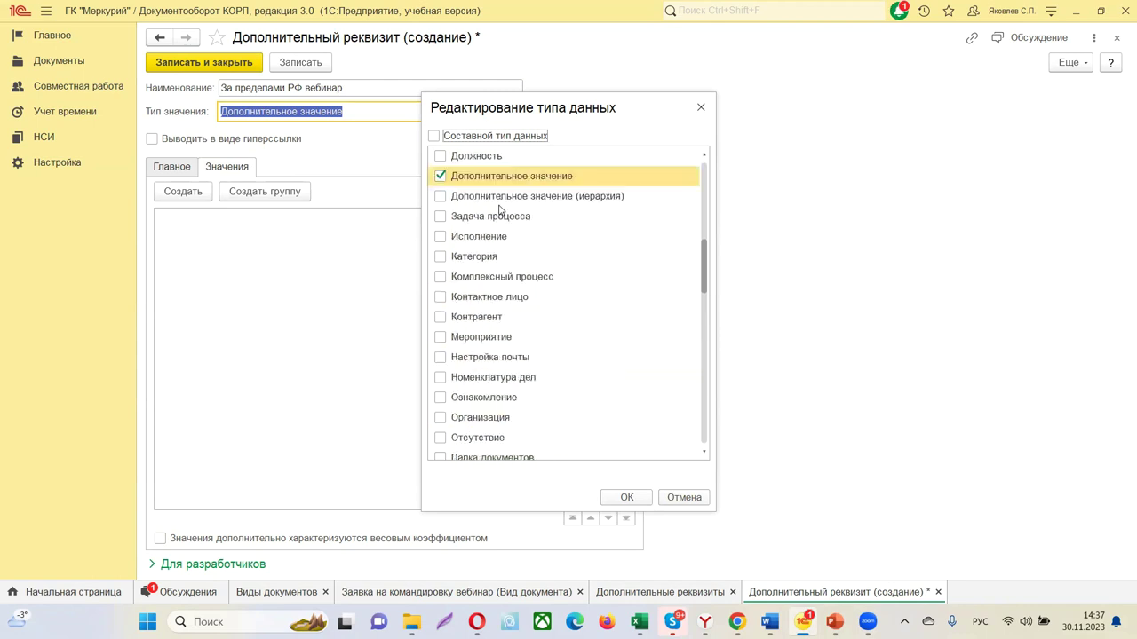
{"action": "scroll", "coordinate": [499, 211], "scroll_direction": "down", "scroll_amount": 9}
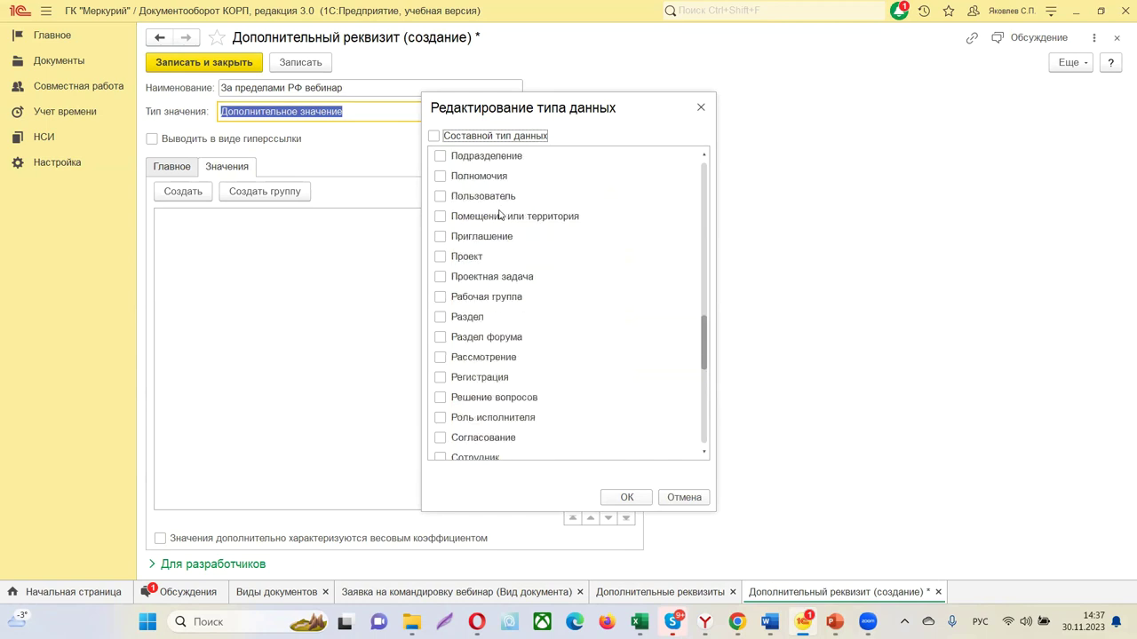
{"action": "scroll", "coordinate": [500, 217], "scroll_direction": "down", "scroll_amount": 5}
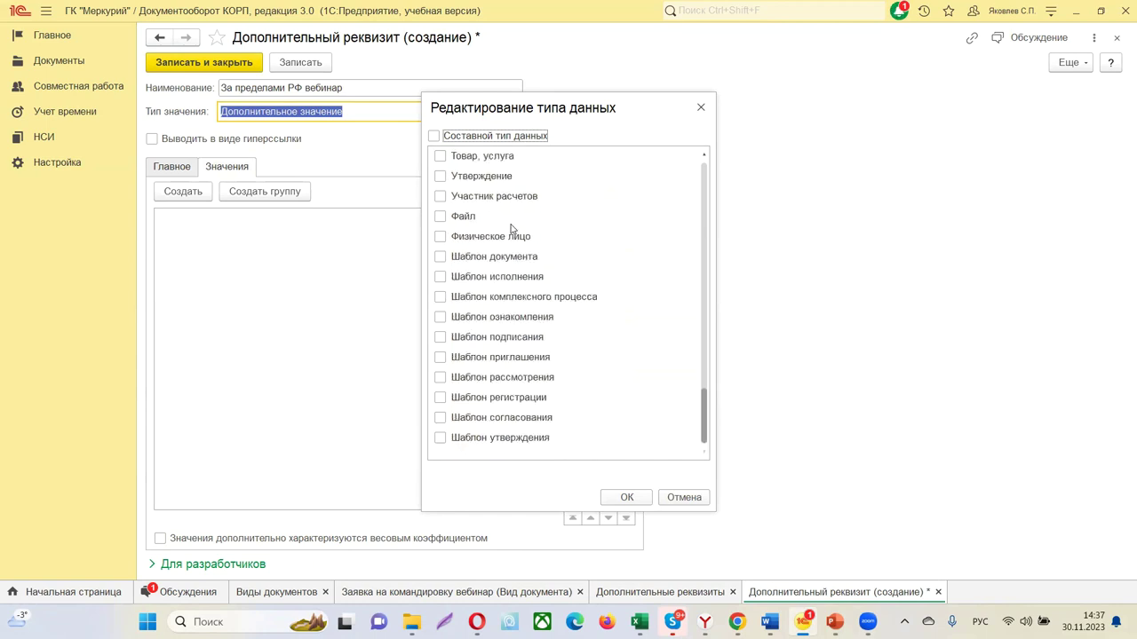
{"action": "left_click", "coordinate": [624, 497]}
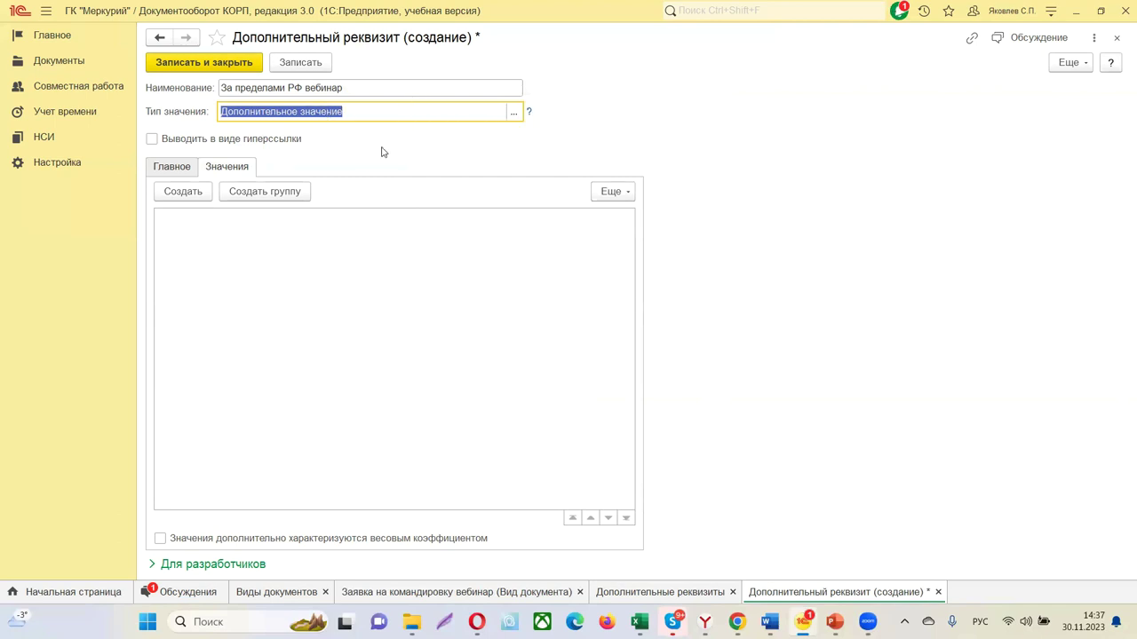
Save the new attribute and create its two selectable values "да" and "нет"
{"action": "left_click", "coordinate": [198, 194]}
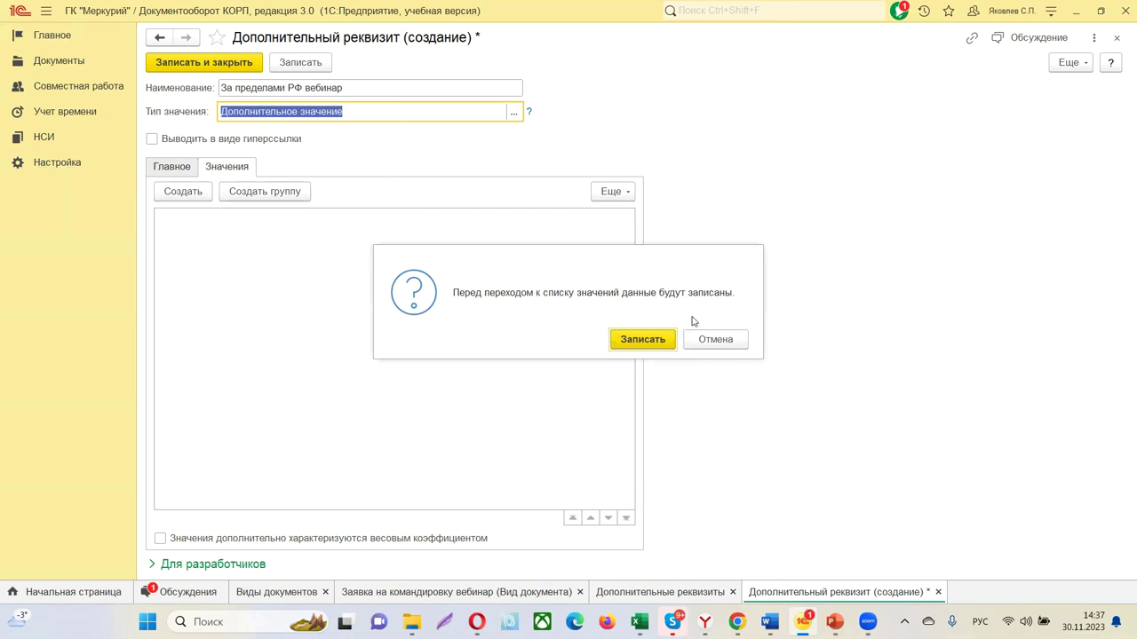
{"action": "left_click", "coordinate": [641, 340]}
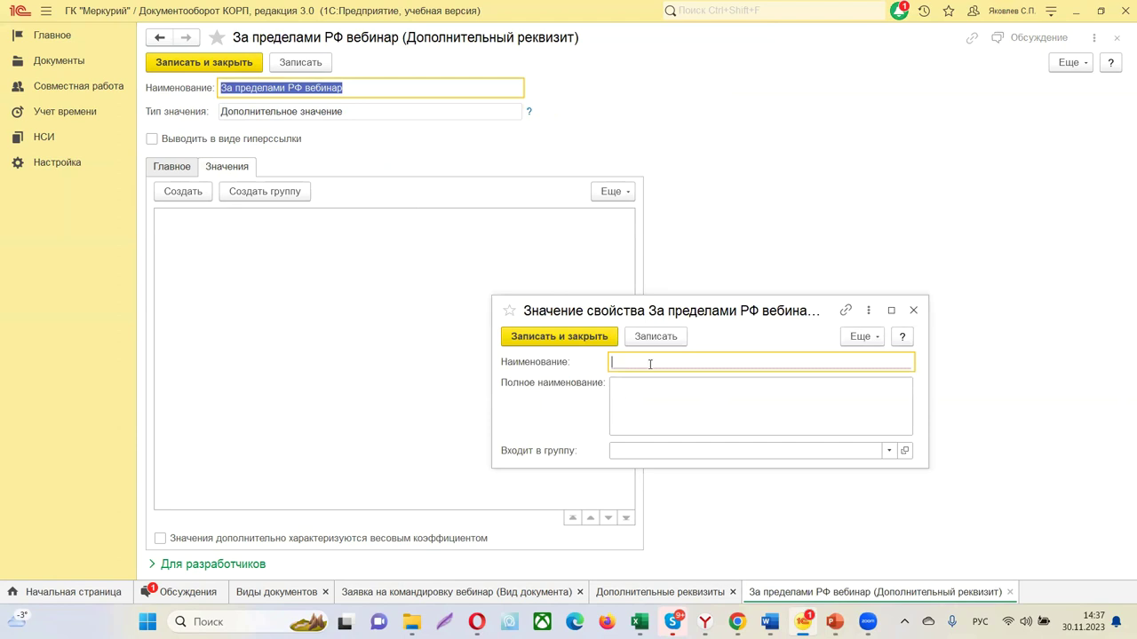
{"action": "type", "text": "да"}
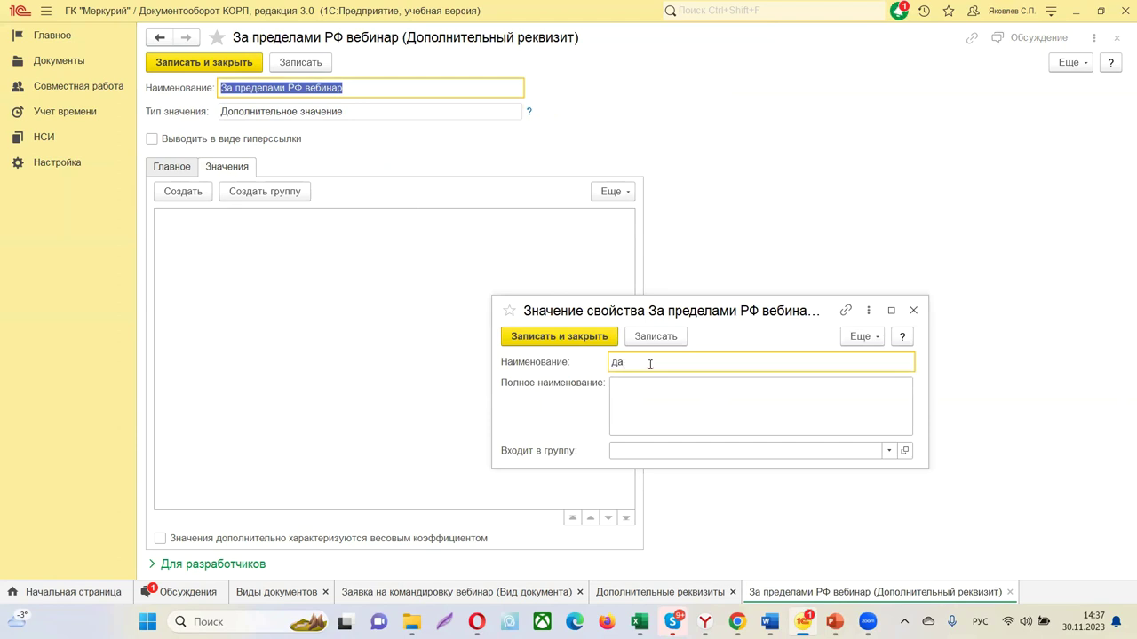
{"action": "left_click", "coordinate": [559, 341]}
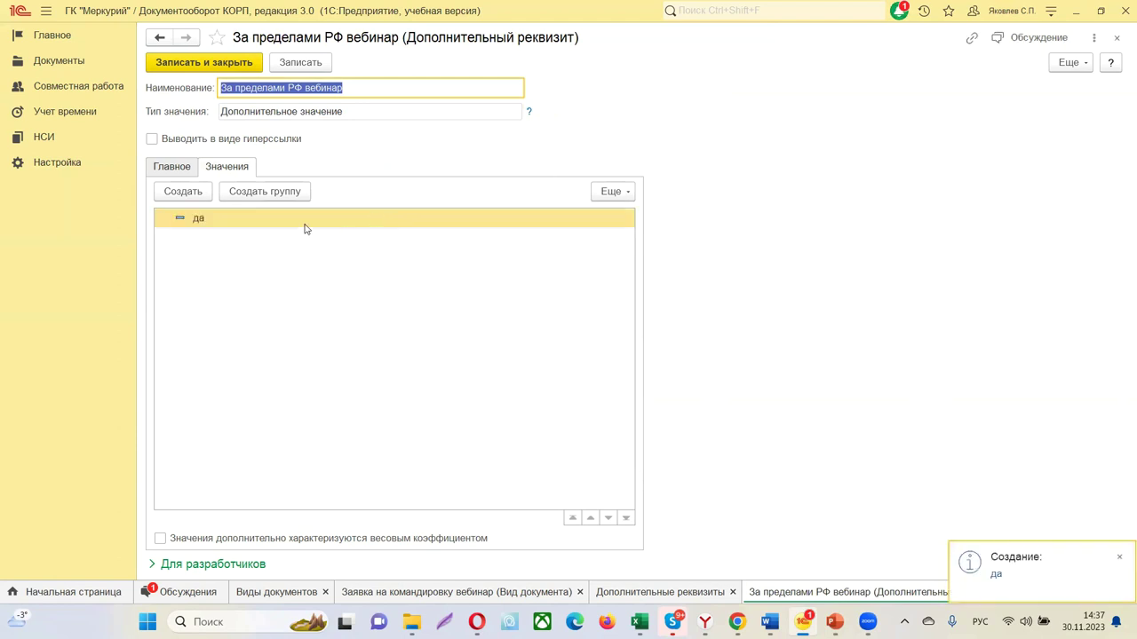
{"action": "left_click", "coordinate": [178, 192]}
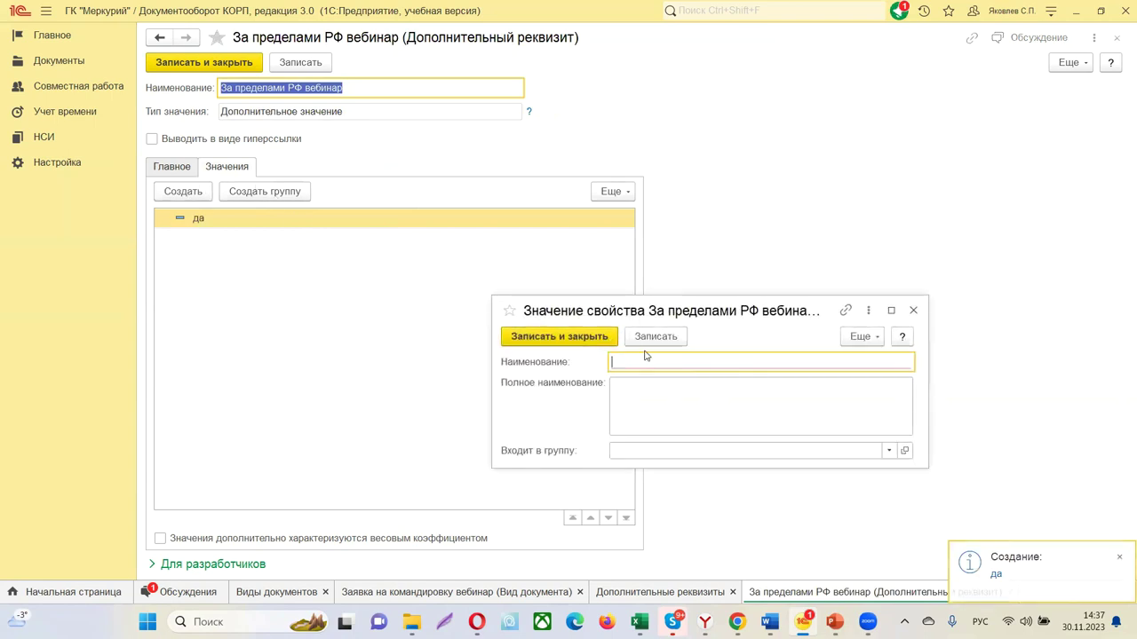
{"action": "type", "text": "нет"}
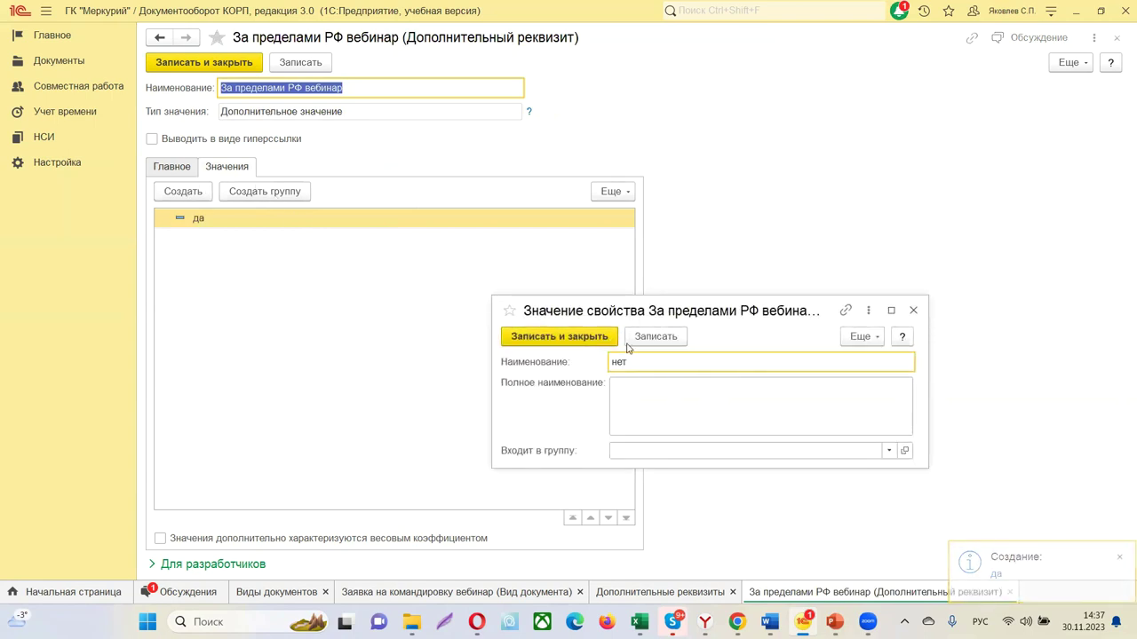
{"action": "left_click", "coordinate": [609, 337]}
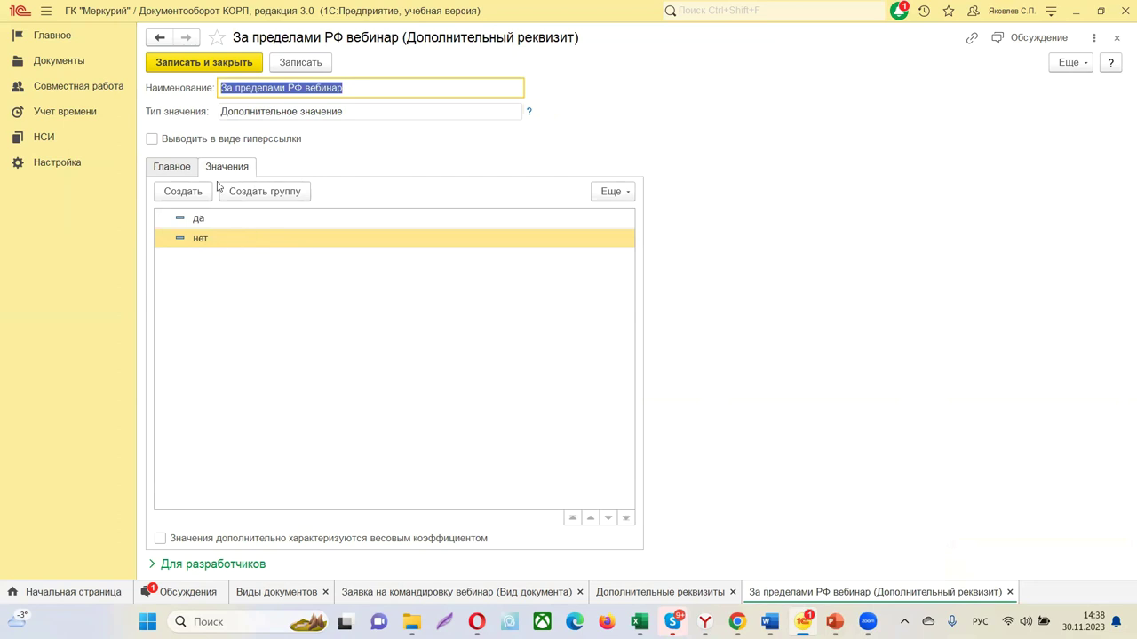
Check the attribute's visibility conditions without adding any, and make filling in the attribute mandatory
{"action": "left_click", "coordinate": [169, 170]}
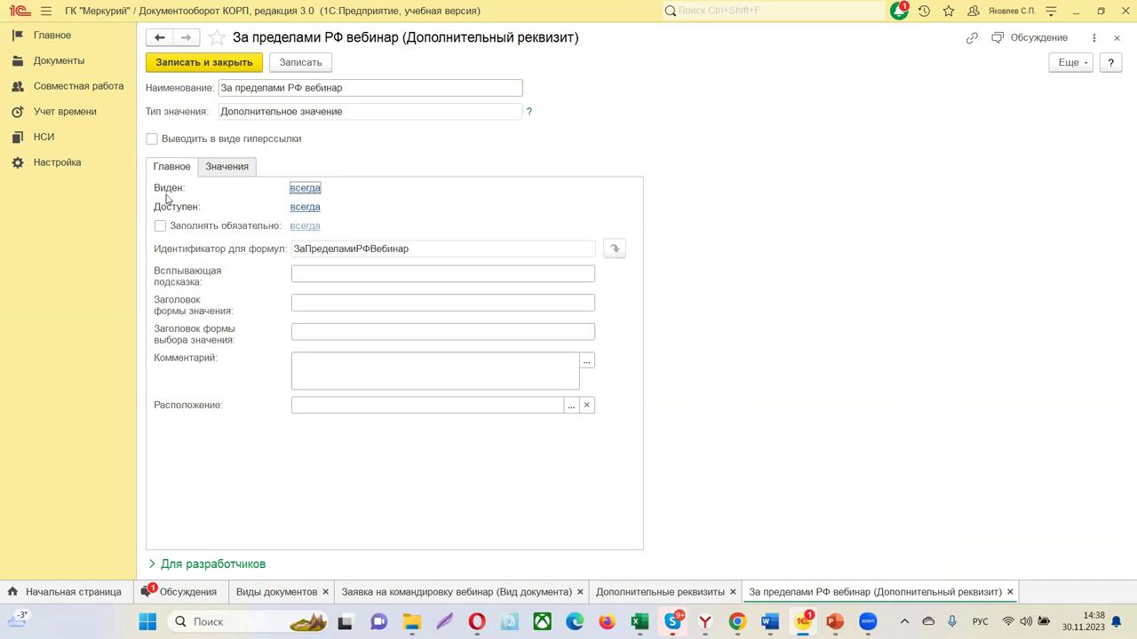
{"action": "left_click", "coordinate": [304, 190]}
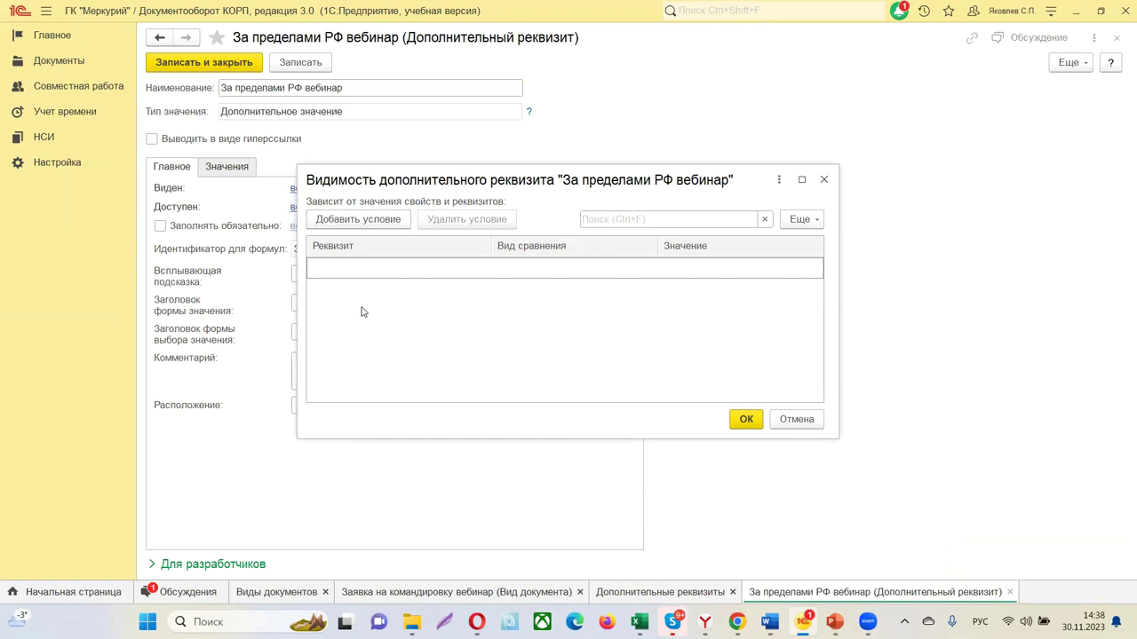
{"action": "left_click", "coordinate": [825, 179]}
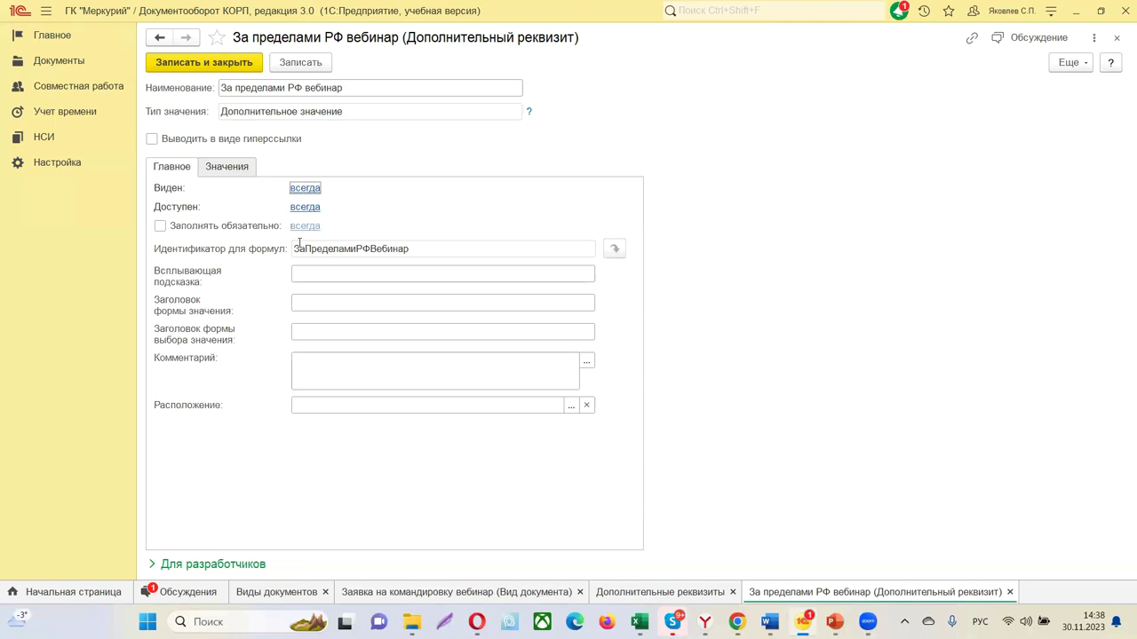
{"action": "left_click", "coordinate": [161, 226]}
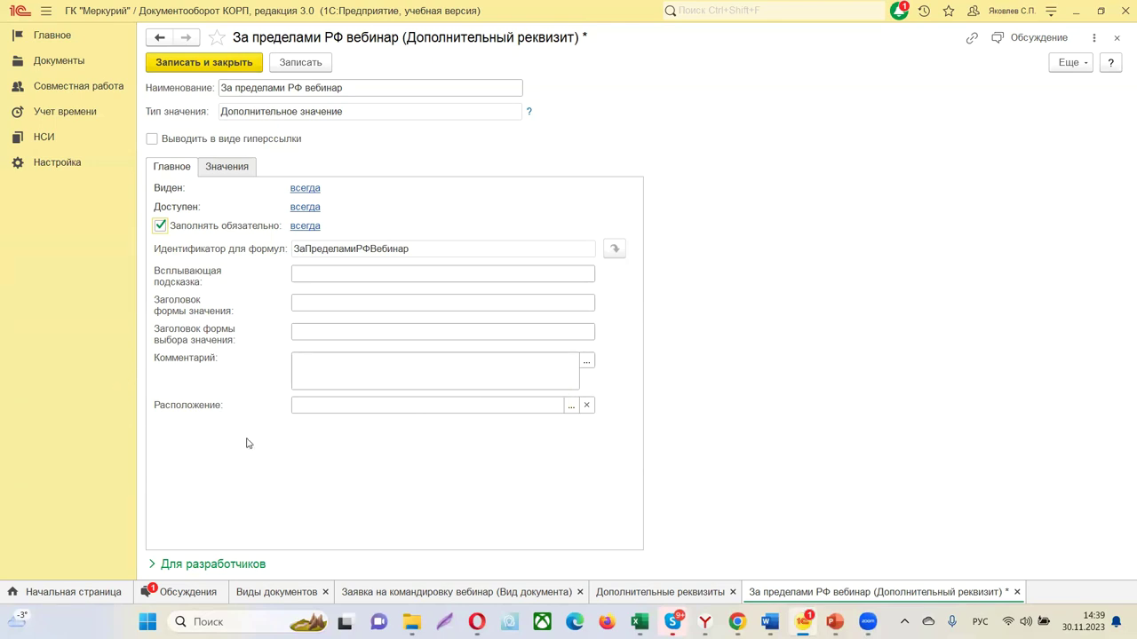
Set the attribute's form location to the group "Хранение", found within "ГруппаПраво" of the "Реквизиты" page
{"action": "left_click", "coordinate": [573, 405]}
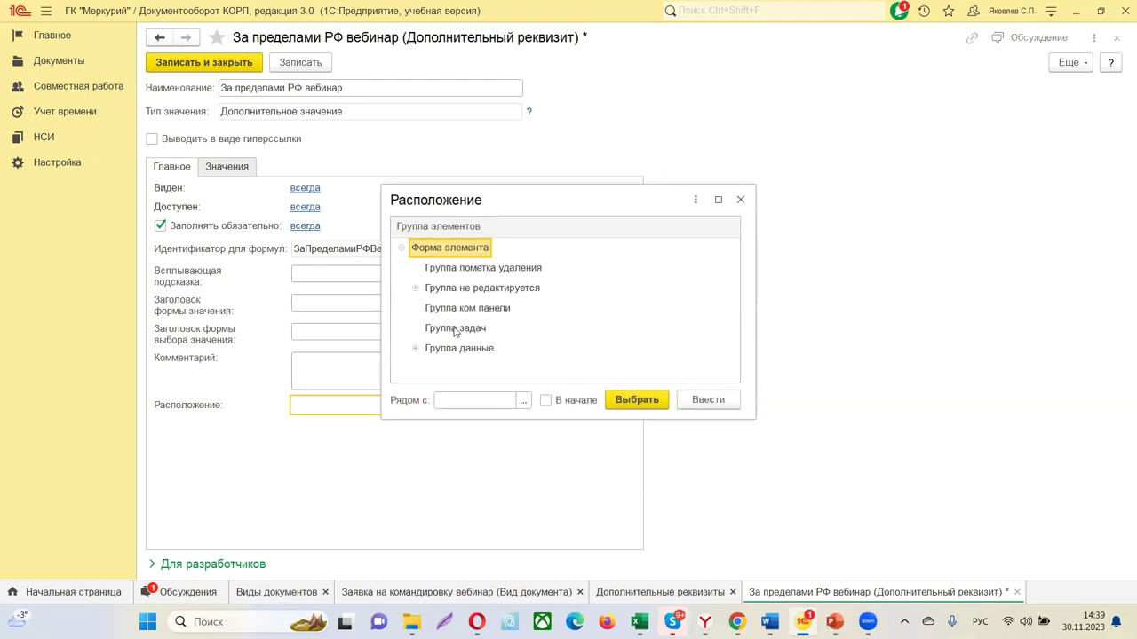
{"action": "left_click", "coordinate": [414, 349]}
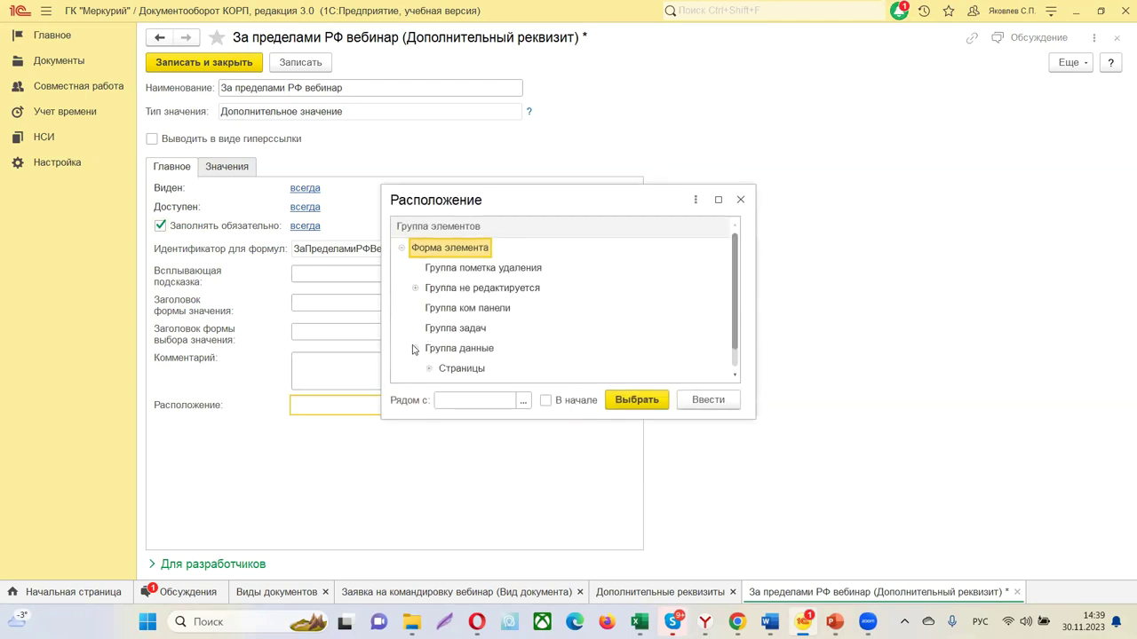
{"action": "scroll", "coordinate": [497, 333], "scroll_direction": "down", "scroll_amount": 1}
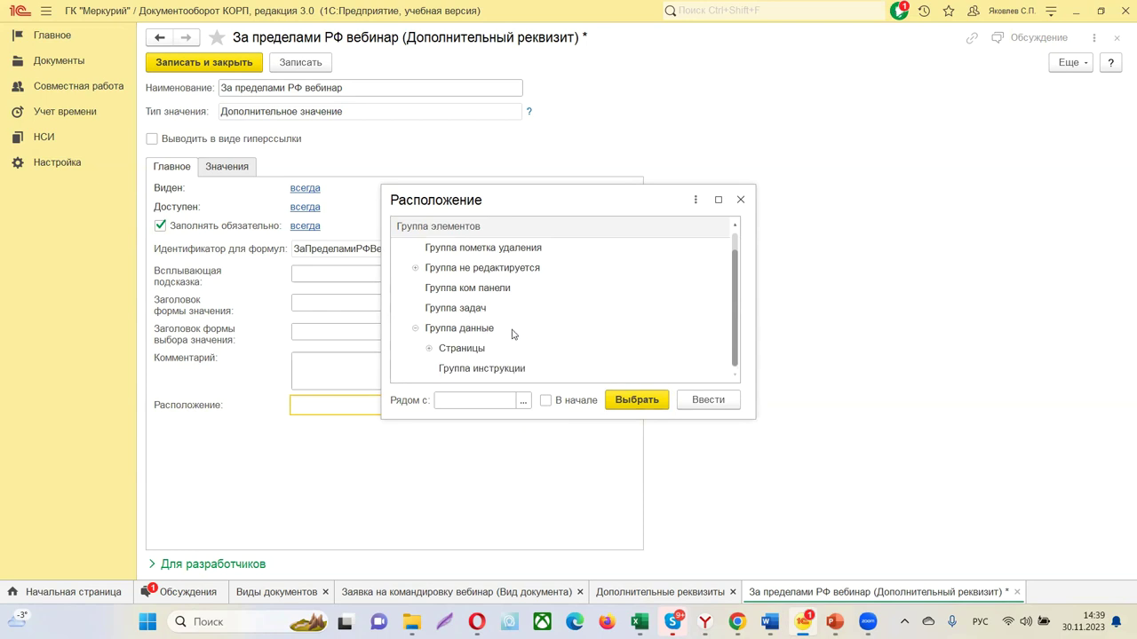
{"action": "left_click", "coordinate": [429, 349]}
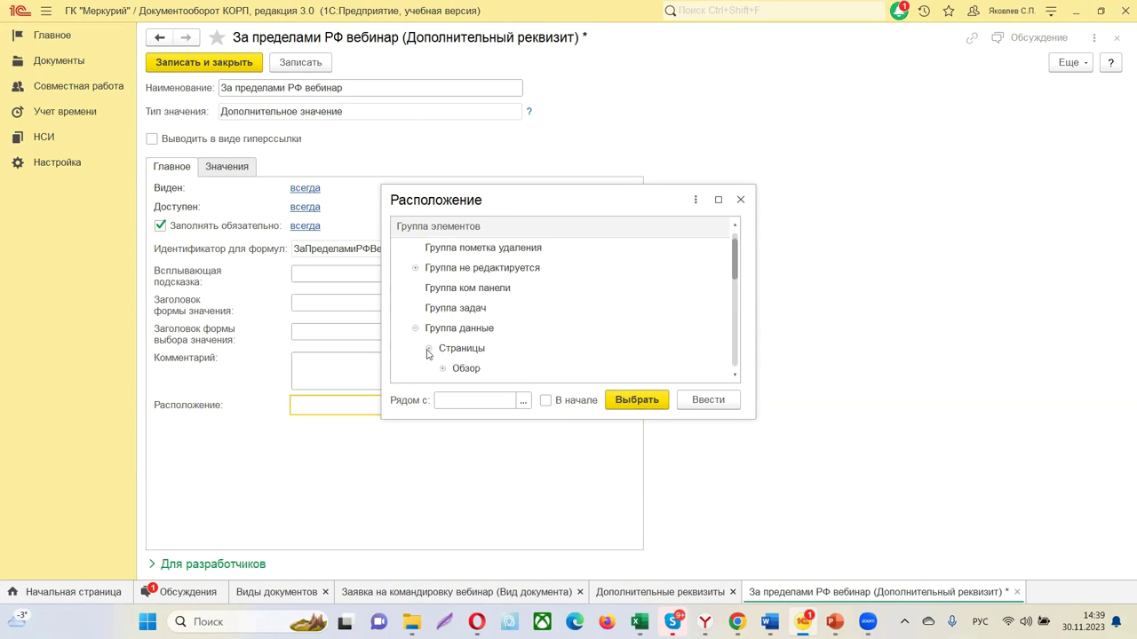
{"action": "scroll", "coordinate": [494, 337], "scroll_direction": "down", "scroll_amount": 3}
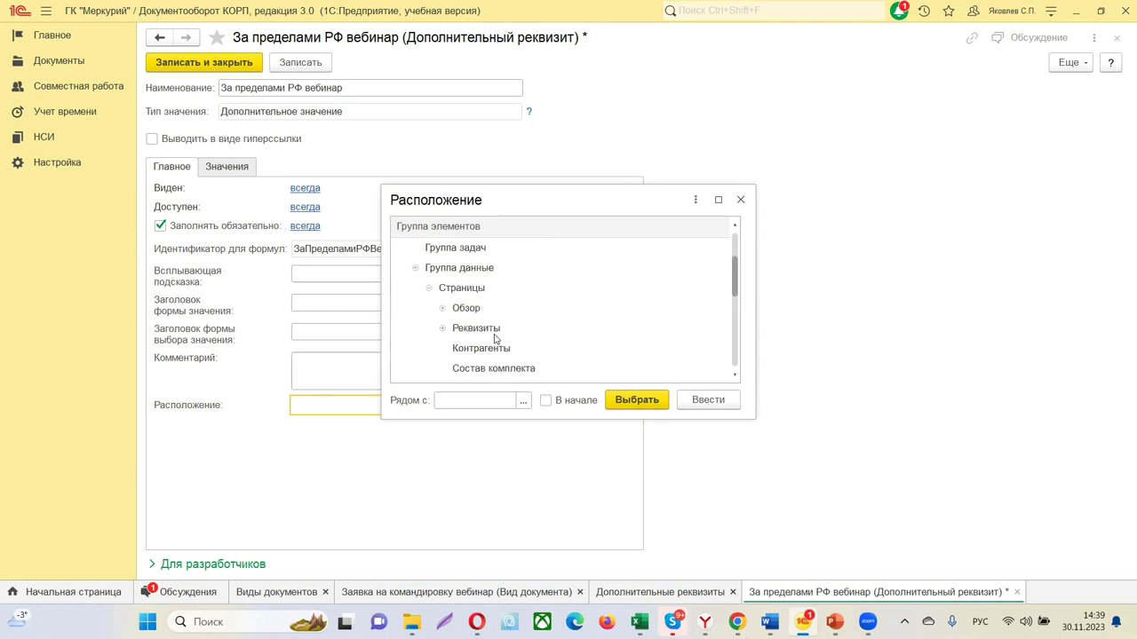
{"action": "left_click", "coordinate": [443, 329]}
{"action": "scroll", "coordinate": [513, 330], "scroll_direction": "down", "scroll_amount": 3}
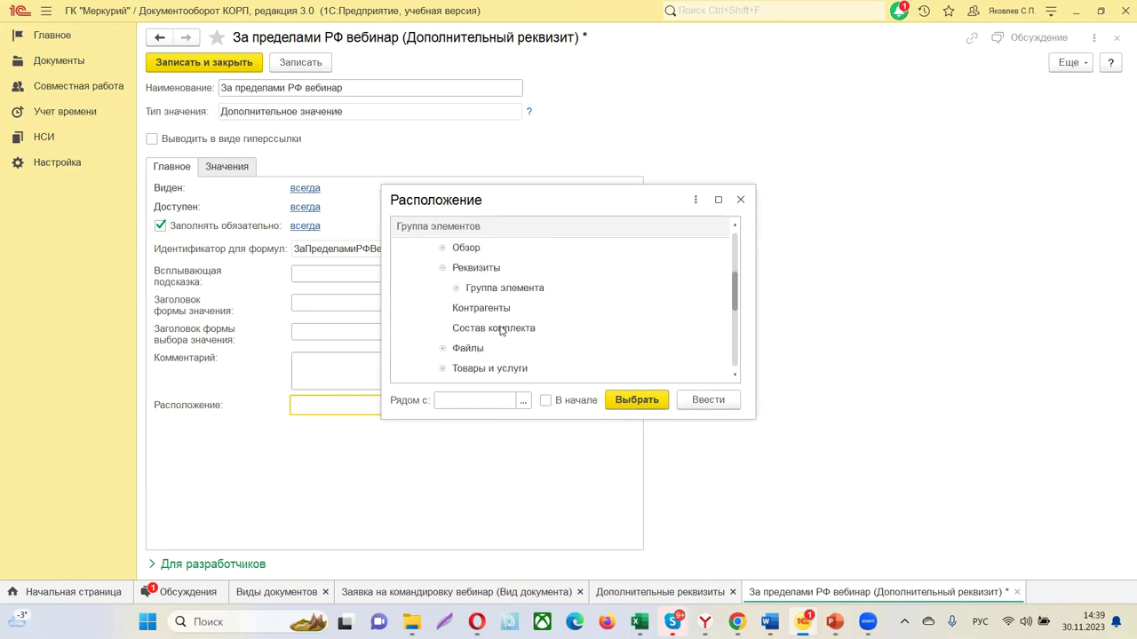
{"action": "left_click", "coordinate": [456, 288]}
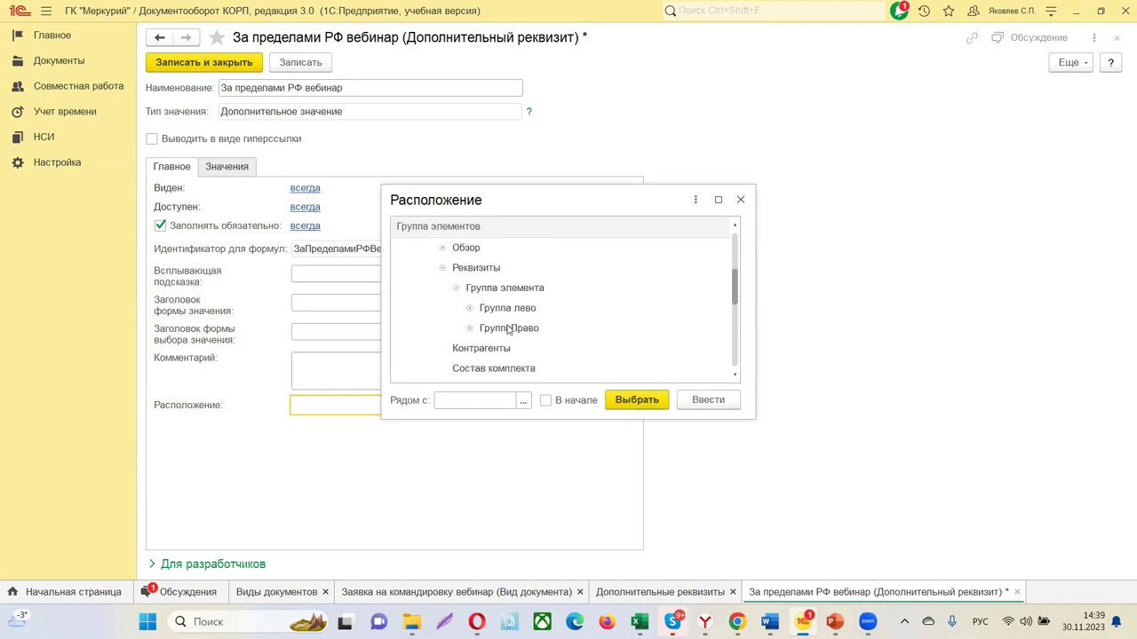
{"action": "left_click", "coordinate": [469, 328]}
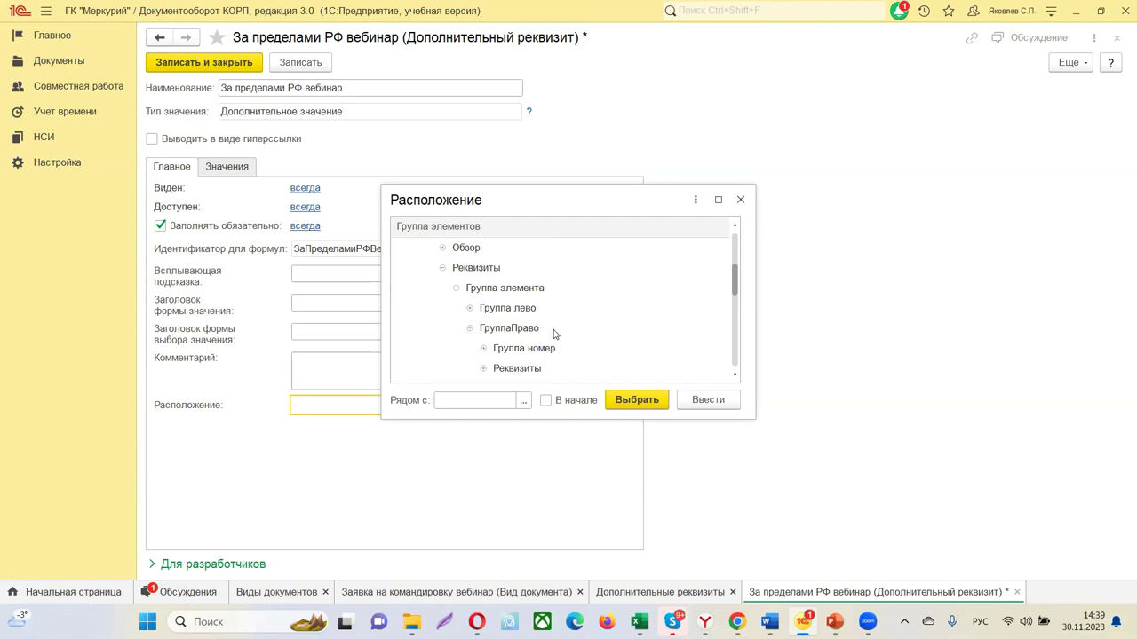
{"action": "scroll", "coordinate": [555, 335], "scroll_direction": "down", "scroll_amount": 3}
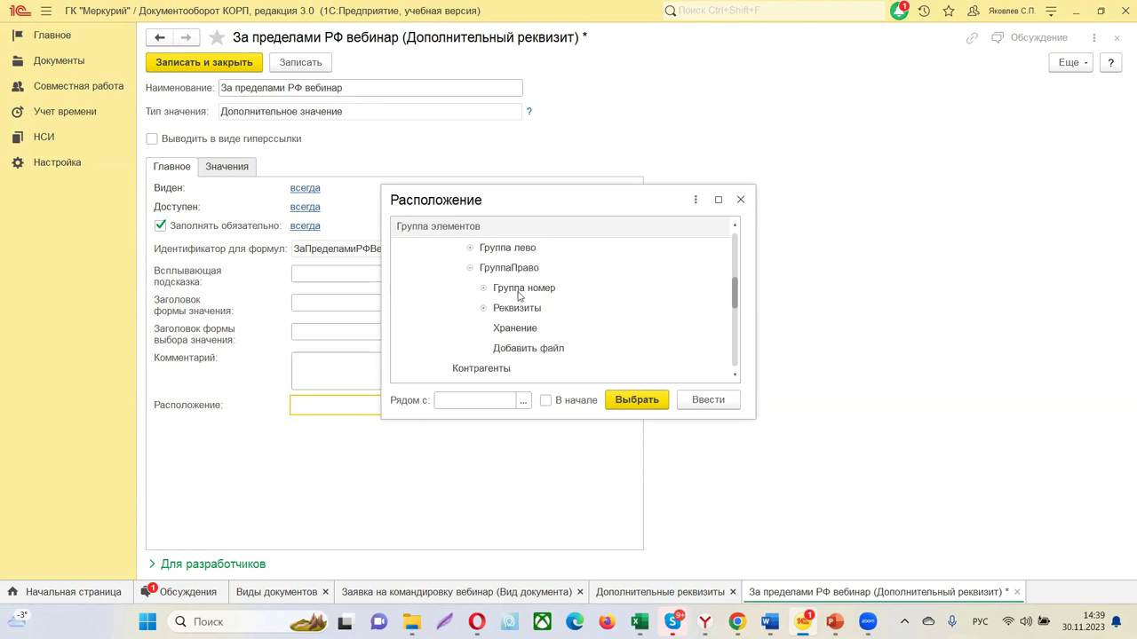
{"action": "scroll", "coordinate": [524, 311], "scroll_direction": "up", "scroll_amount": 3}
{"action": "scroll", "coordinate": [546, 349], "scroll_direction": "down", "scroll_amount": 3}
{"action": "double_click", "coordinate": [522, 330]}
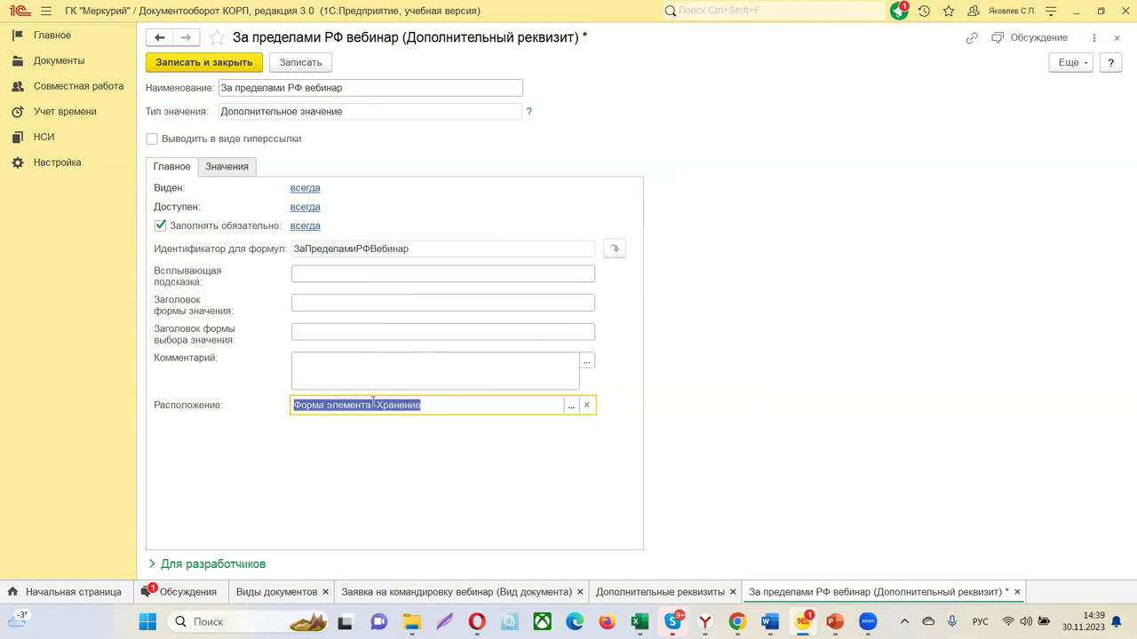
Confirm "Хранение" as the form location of the attribute "За пределами РФ вебинар", then save and close the attribute
{"action": "left_click", "coordinate": [571, 406]}
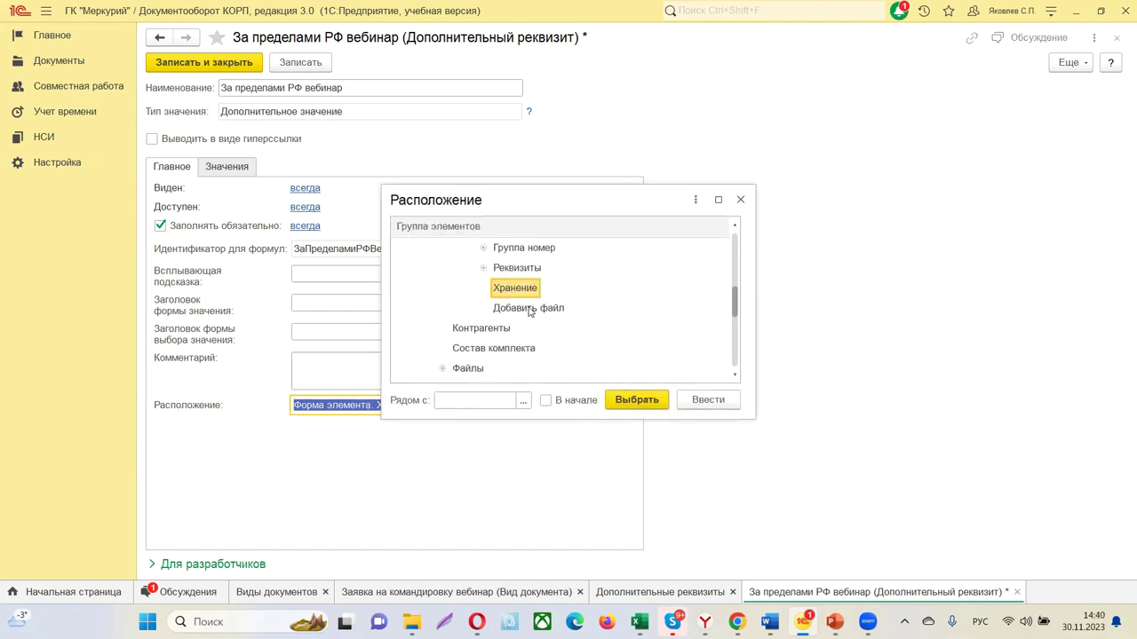
{"action": "scroll", "coordinate": [526, 313], "scroll_direction": "up", "scroll_amount": 2}
{"action": "scroll", "coordinate": [524, 316], "scroll_direction": "down", "scroll_amount": 1}
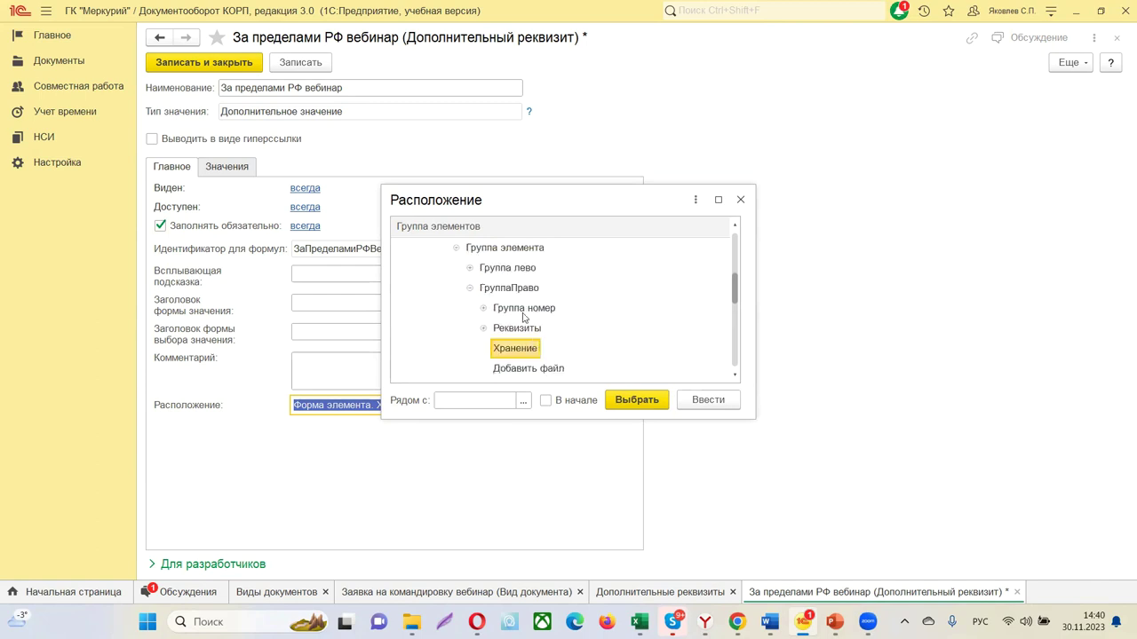
{"action": "left_click", "coordinate": [632, 402]}
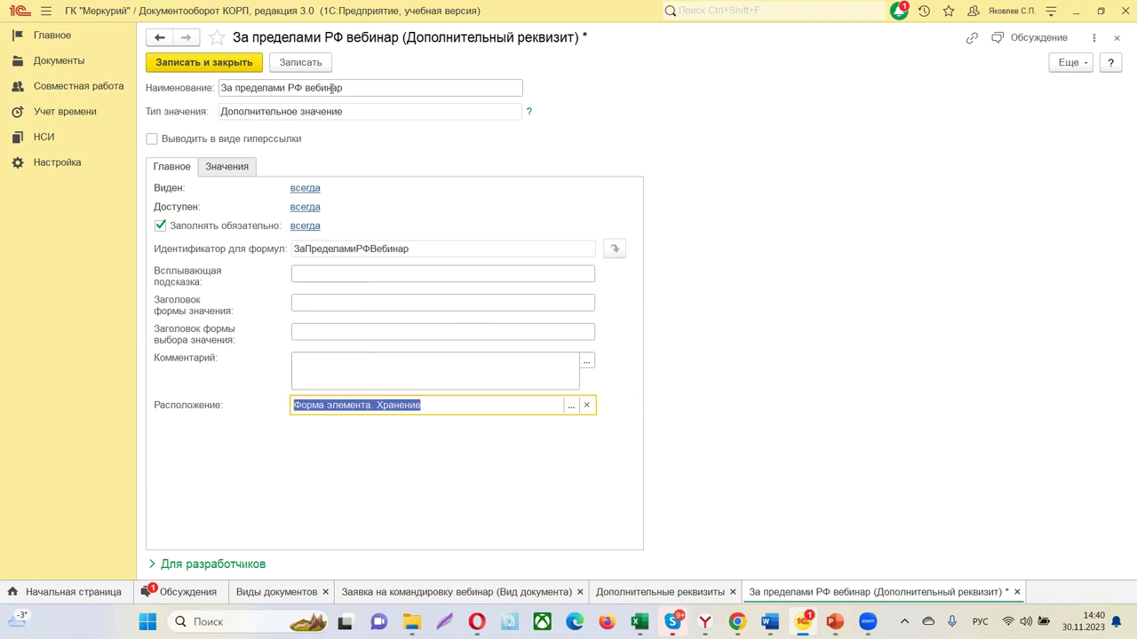
{"action": "left_click", "coordinate": [311, 68]}
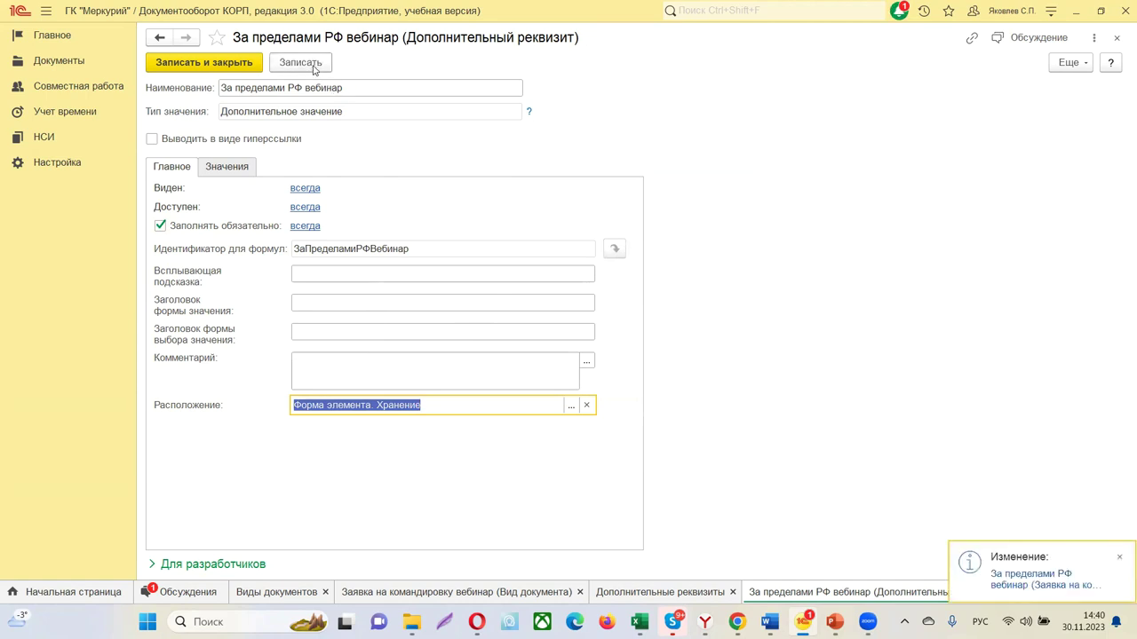
{"action": "left_click", "coordinate": [226, 64]}
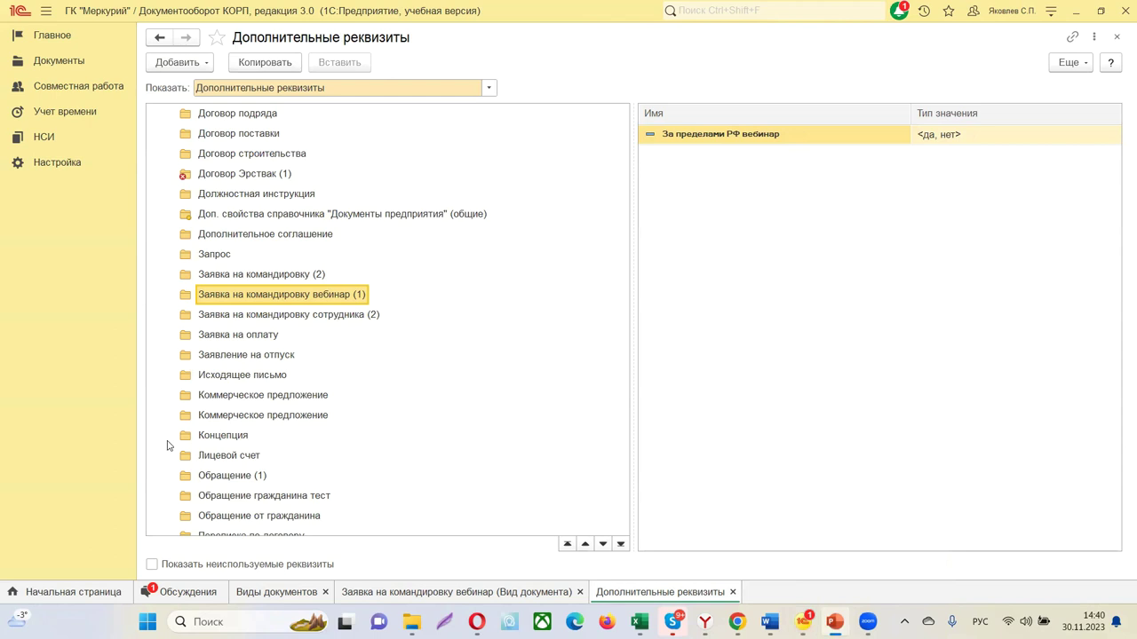
Create a new additional attribute named "Цель командировки" for the document type "Заявка на командировку вебинар"
{"action": "left_click", "coordinate": [203, 64]}
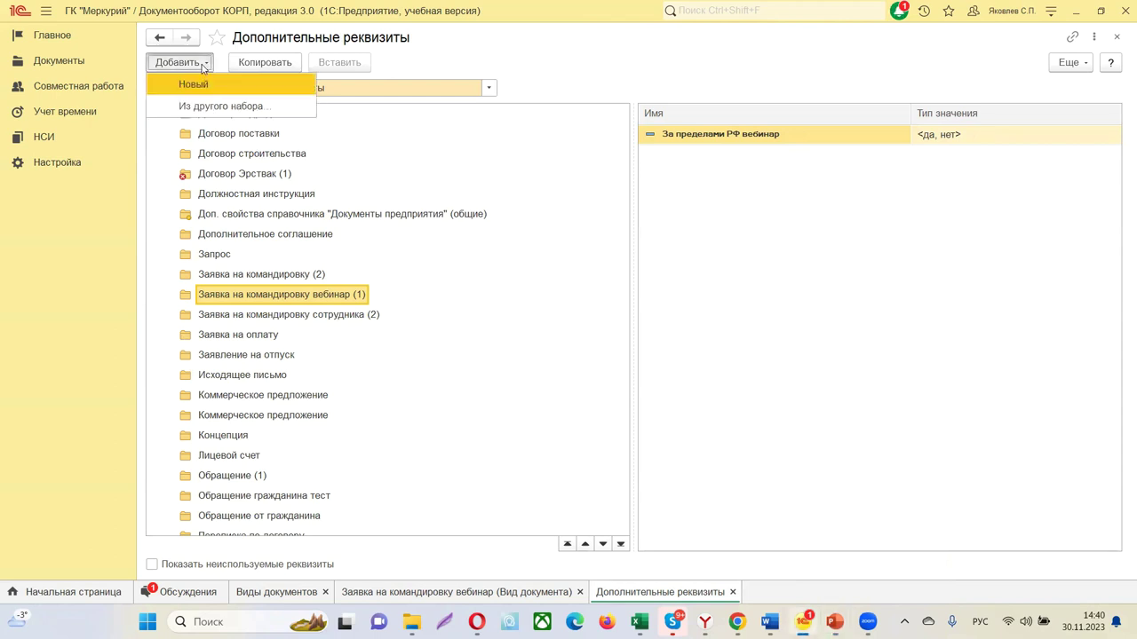
{"action": "left_click", "coordinate": [202, 85]}
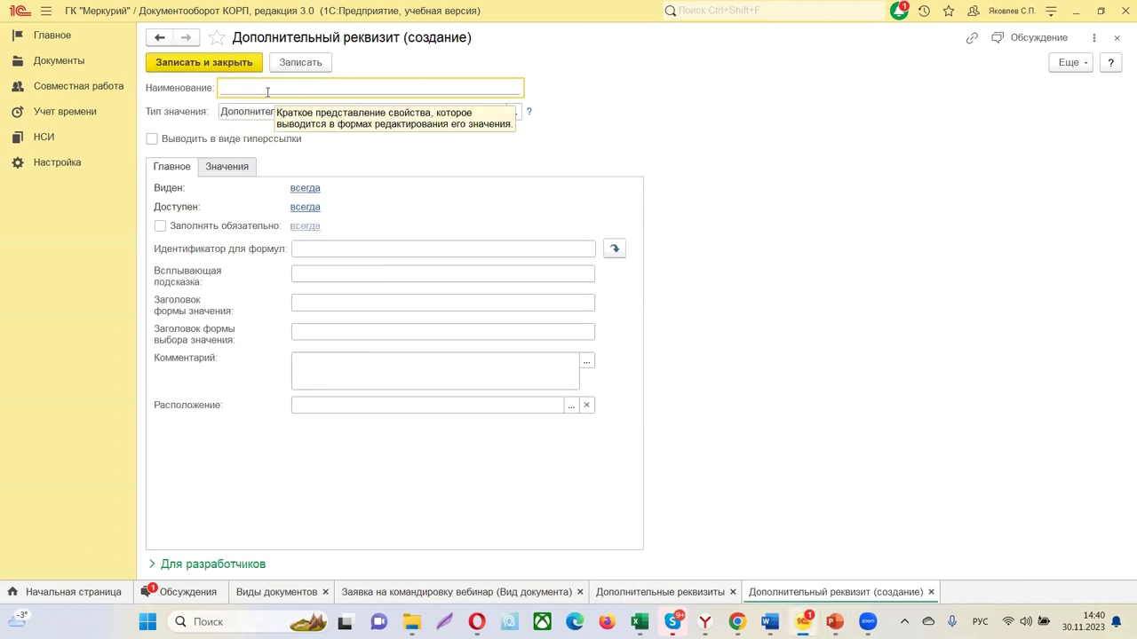
{"action": "type", "text": "Цель коман"}
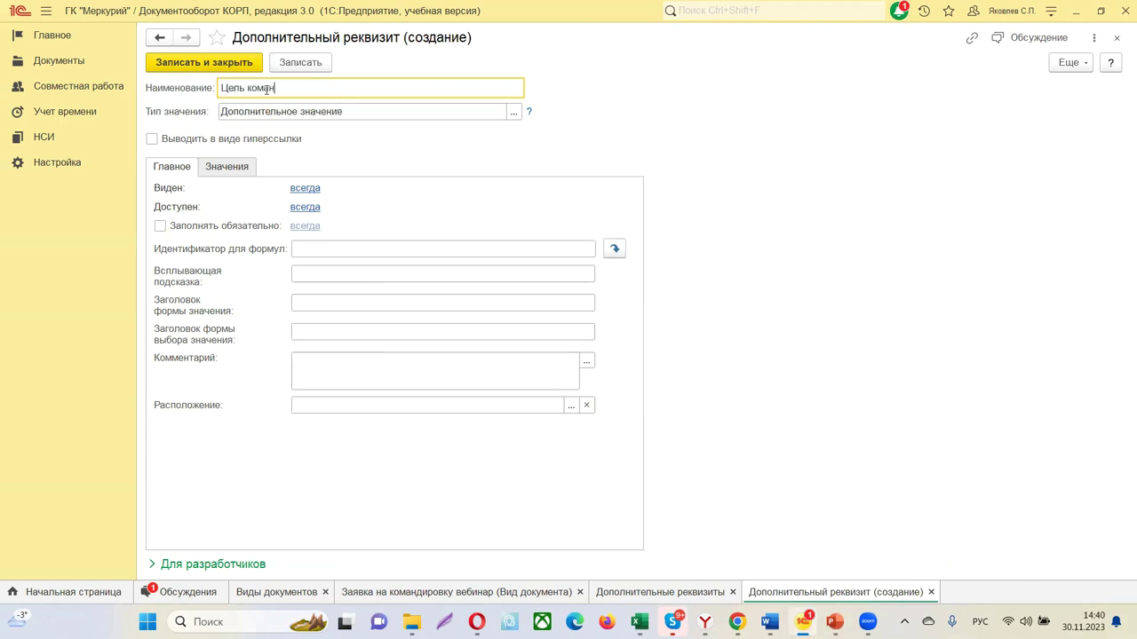
{"action": "type", "text": "дировки"}
Set the value type of the attribute "Цель командировки" to "Строка" with variable length
{"action": "left_click", "coordinate": [513, 111]}
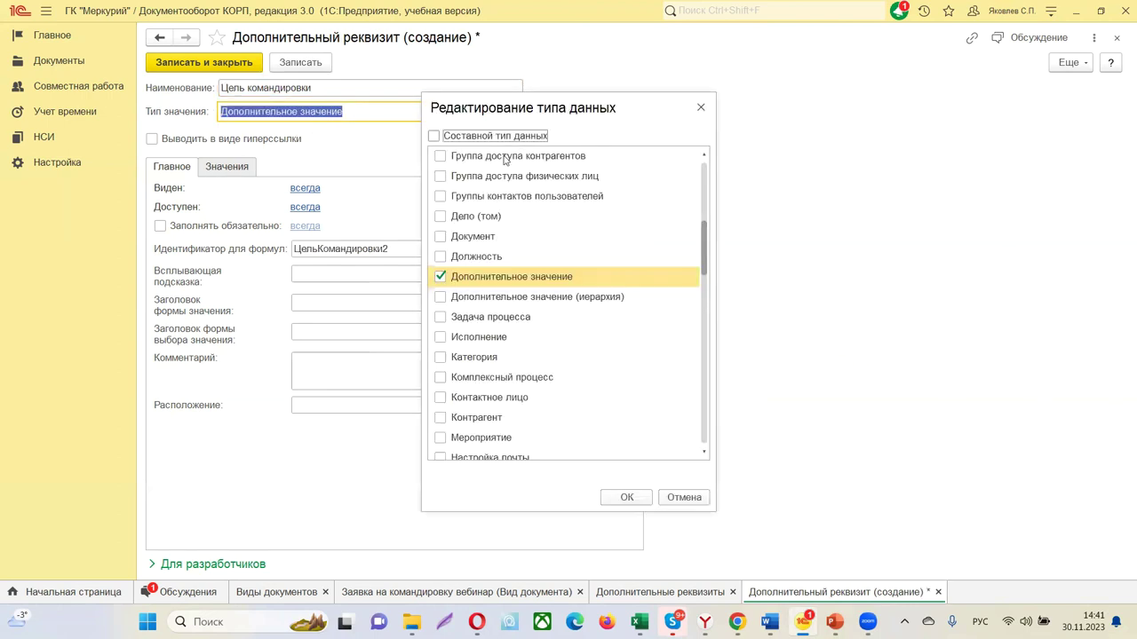
{"action": "scroll", "coordinate": [503, 270], "scroll_direction": "up", "scroll_amount": 5}
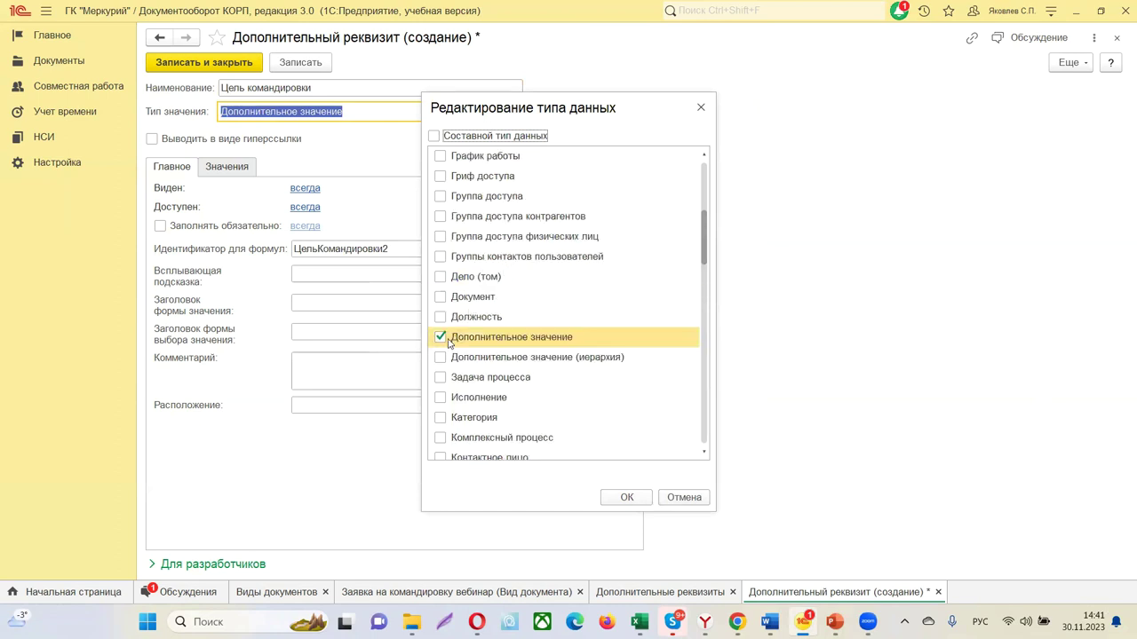
{"action": "left_click", "coordinate": [441, 197]}
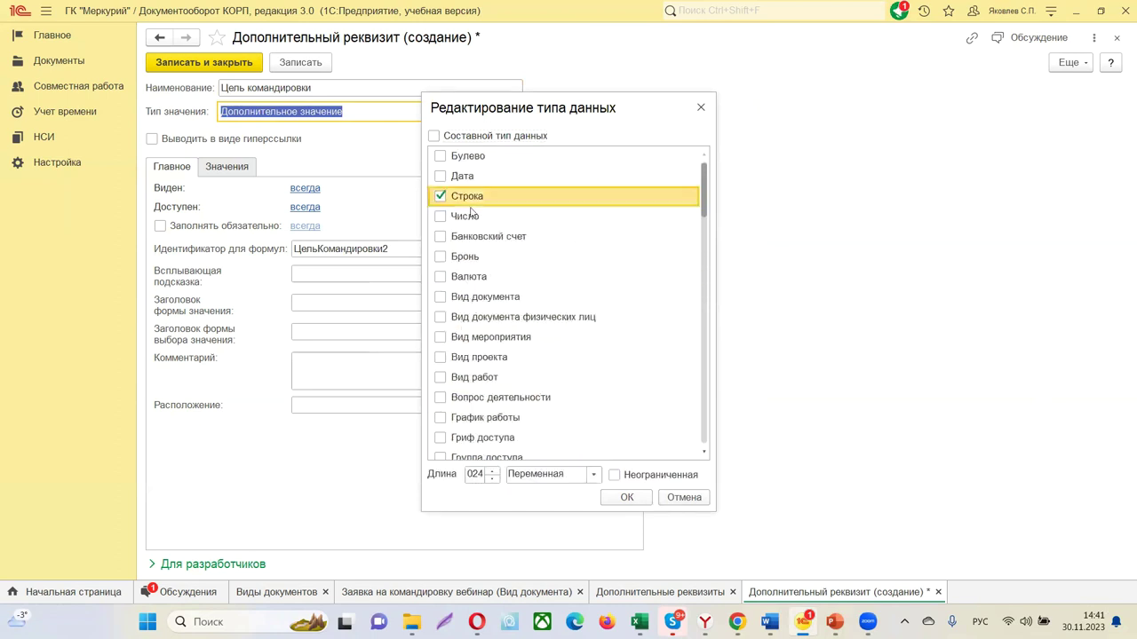
{"action": "scroll", "coordinate": [495, 320], "scroll_direction": "down", "scroll_amount": 2}
{"action": "scroll", "coordinate": [495, 321], "scroll_direction": "down", "scroll_amount": 20}
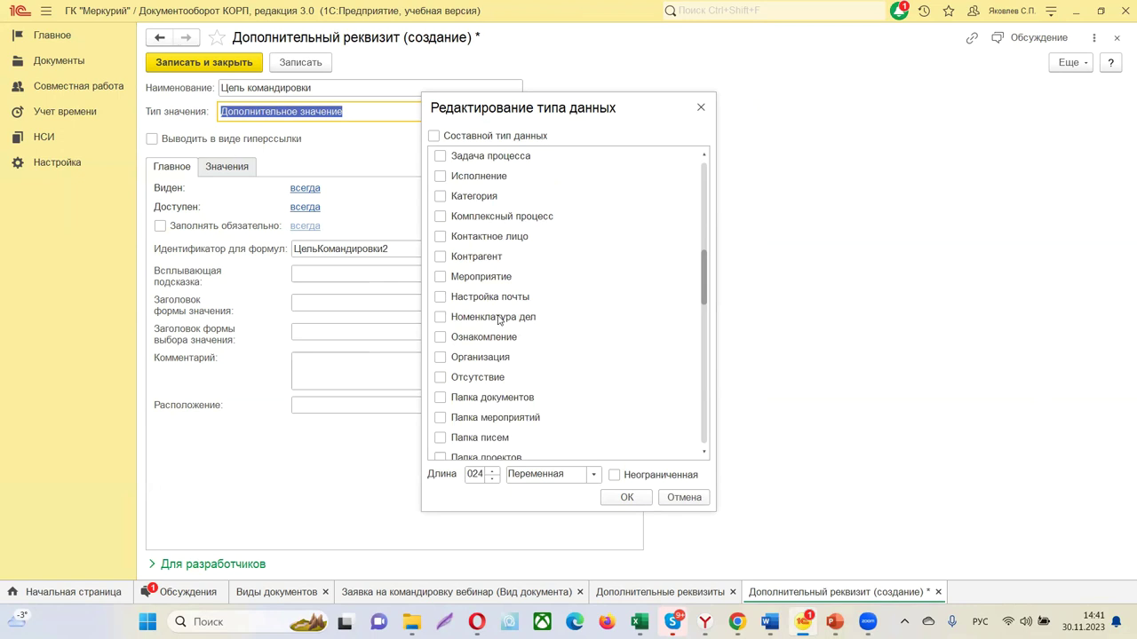
{"action": "scroll", "coordinate": [547, 332], "scroll_direction": "down", "scroll_amount": 1}
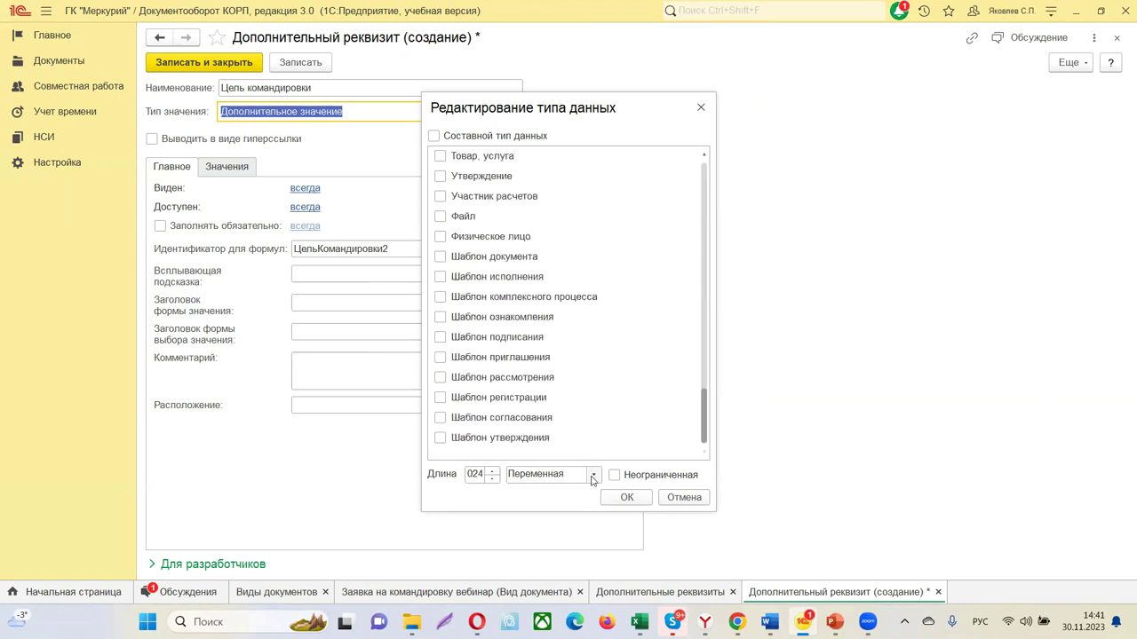
{"action": "left_click", "coordinate": [626, 498]}
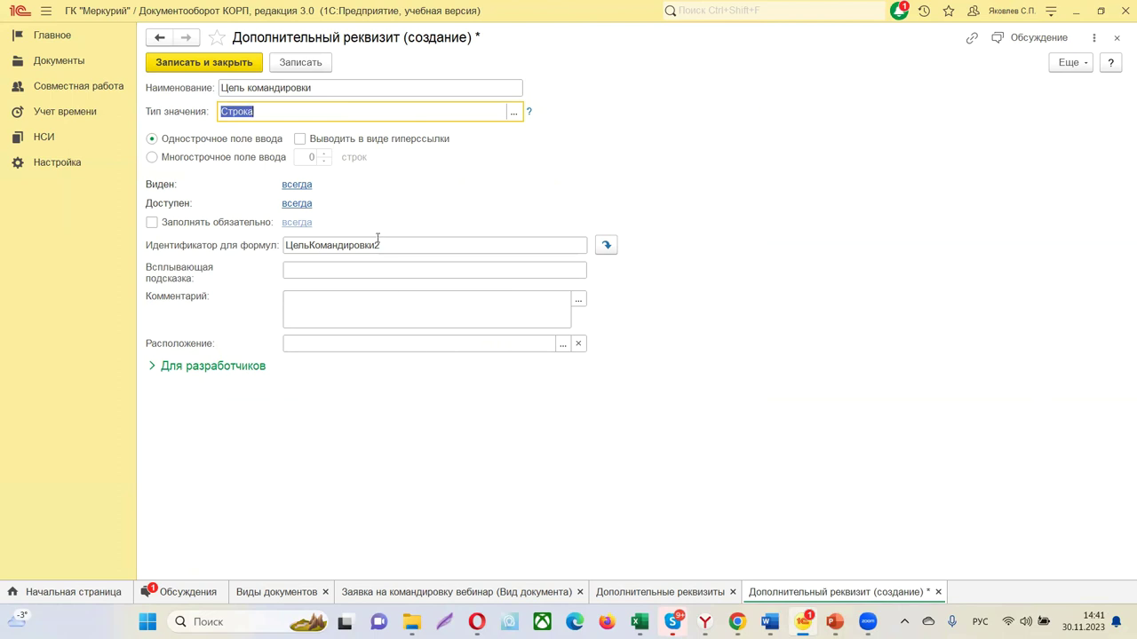
Make filling in the attribute "Цель командировки" mandatory and save it
{"action": "left_click", "coordinate": [266, 114]}
{"action": "left_click", "coordinate": [152, 222]}
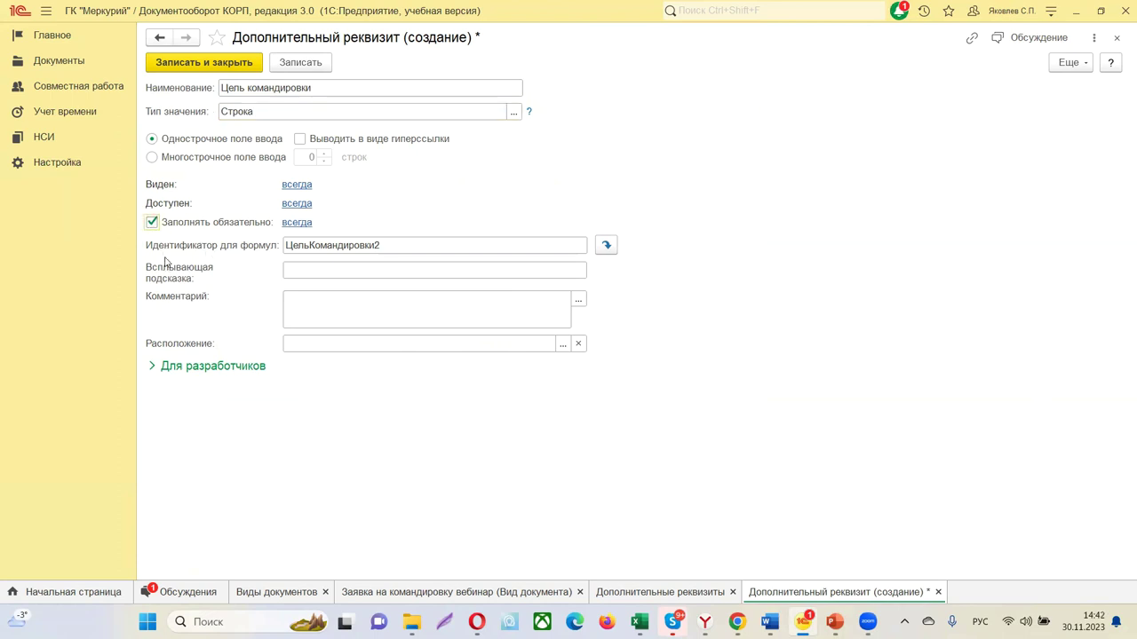
{"action": "left_click", "coordinate": [302, 63]}
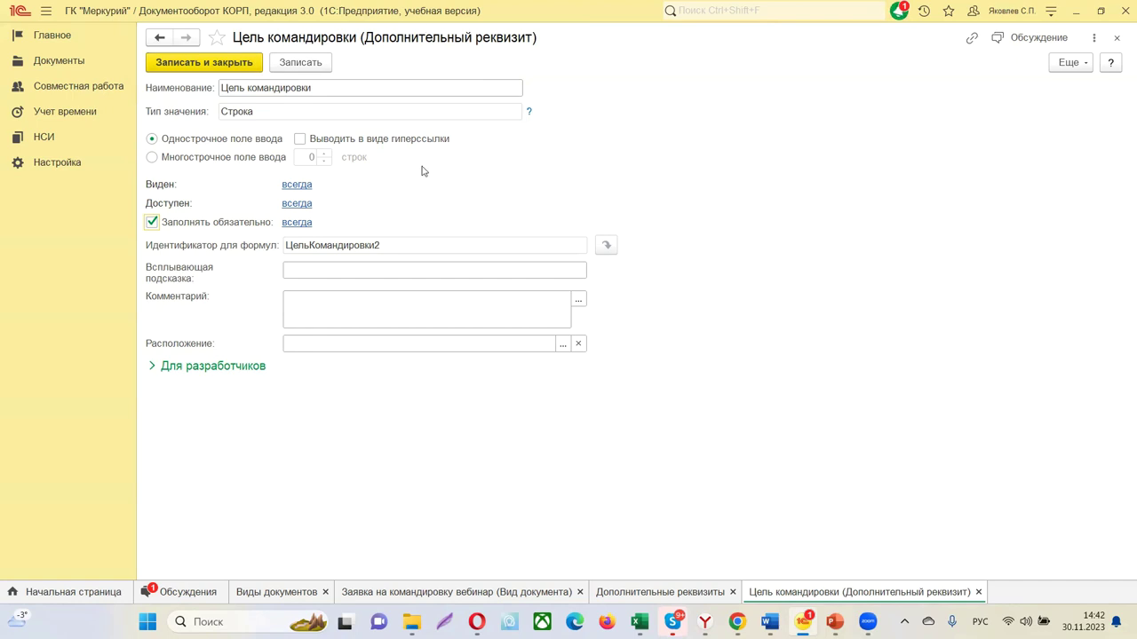
Allow editing of the locked fields of the saved attribute "Цель командировки"
{"action": "left_click", "coordinate": [1060, 62]}
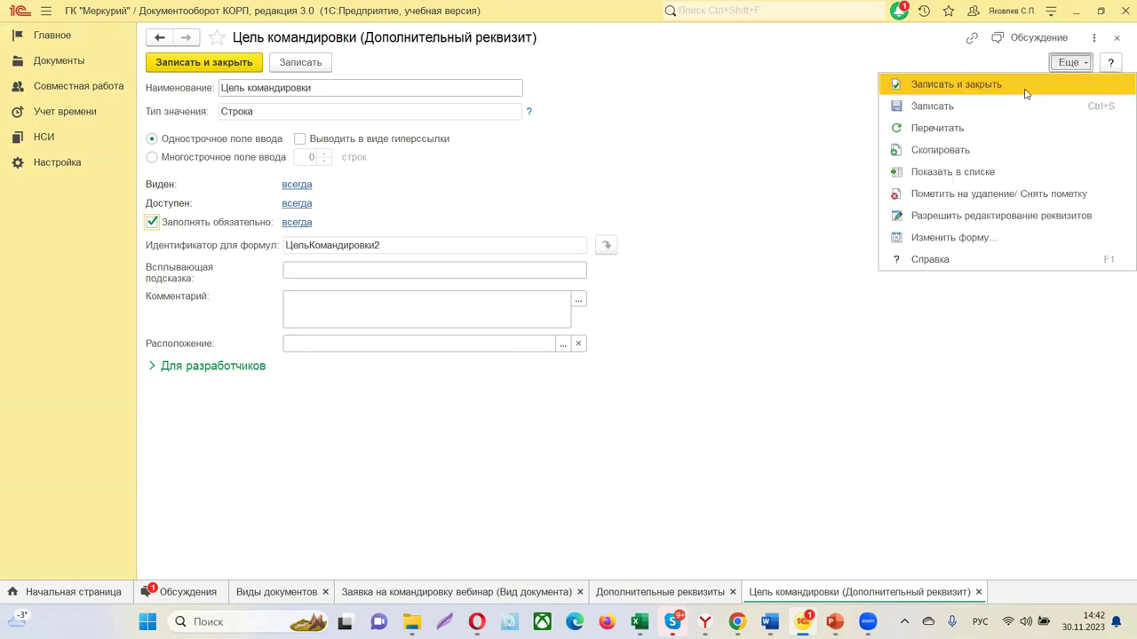
{"action": "left_click", "coordinate": [953, 215]}
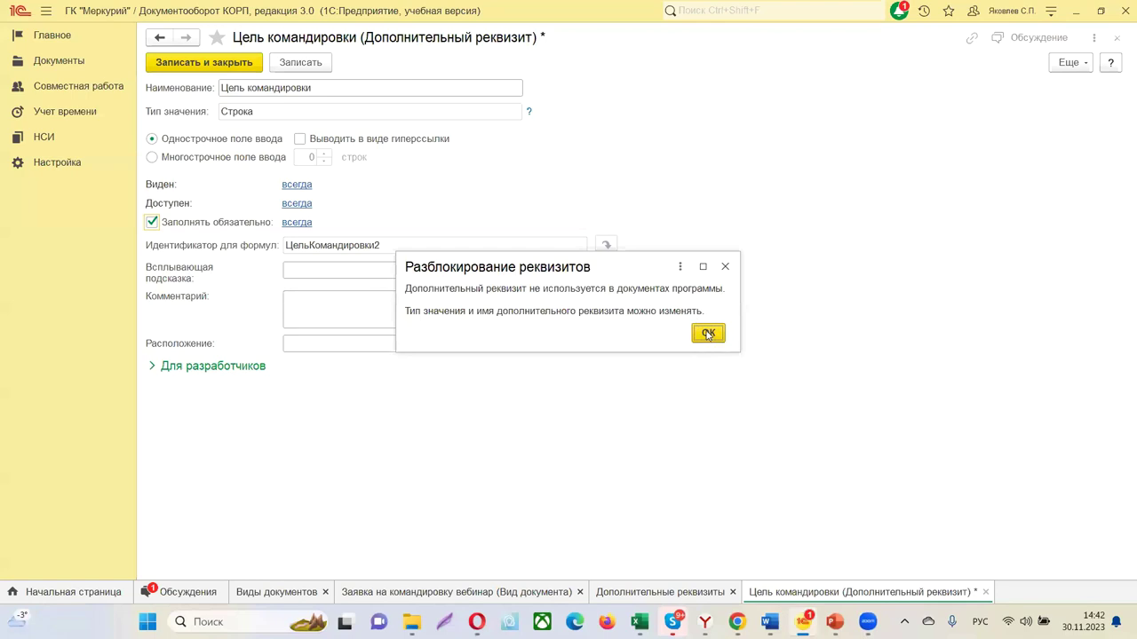
{"action": "left_click", "coordinate": [708, 334]}
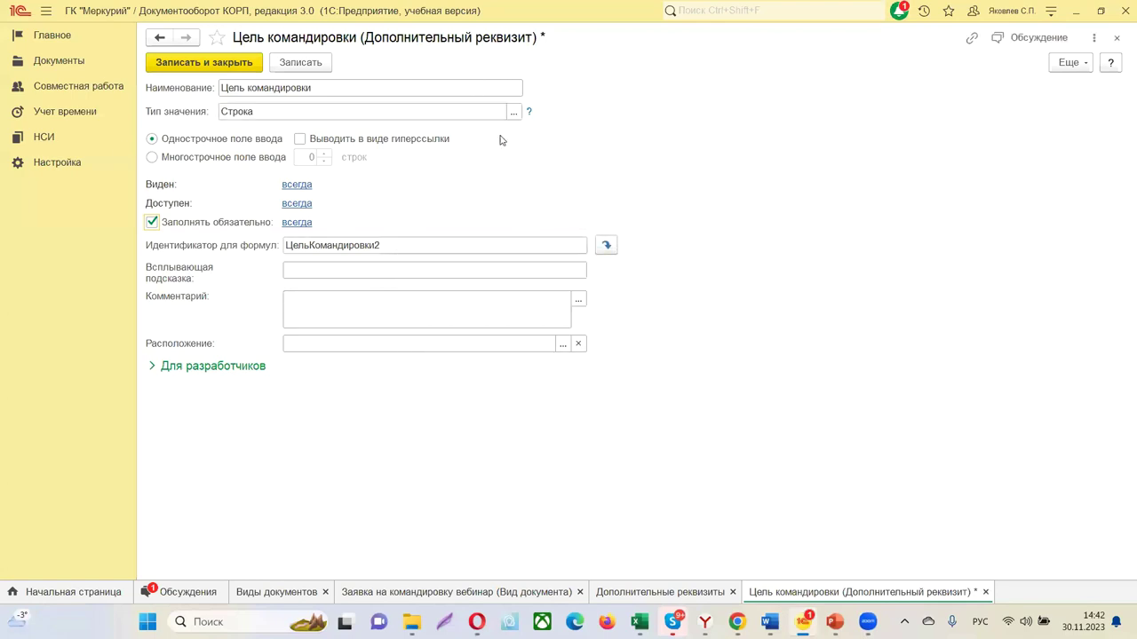
Review the full list of data types available for the attribute, keeping the type "Строка"
{"action": "left_click", "coordinate": [514, 112]}
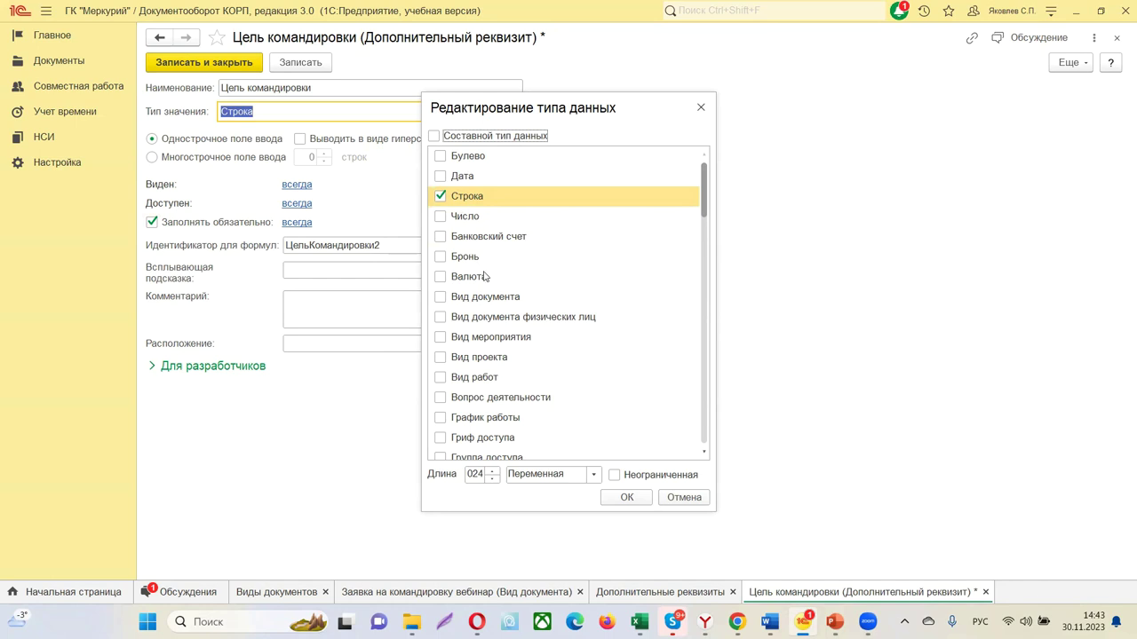
{"action": "scroll", "coordinate": [490, 322], "scroll_direction": "down", "scroll_amount": 1}
{"action": "scroll", "coordinate": [487, 304], "scroll_direction": "down", "scroll_amount": 6}
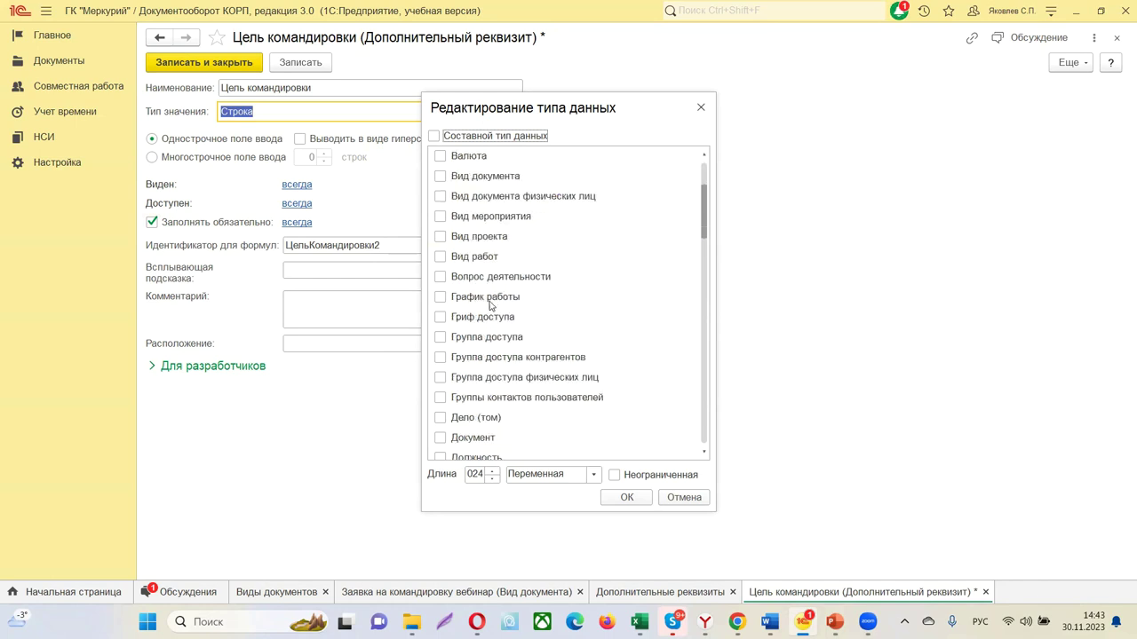
{"action": "scroll", "coordinate": [490, 299], "scroll_direction": "down", "scroll_amount": 1}
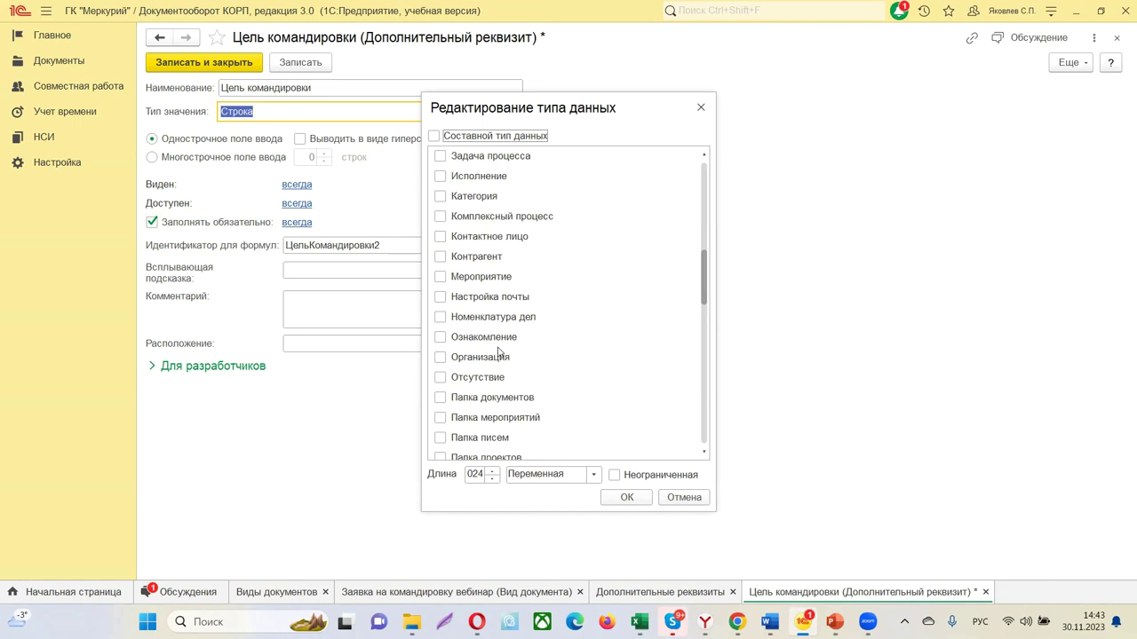
{"action": "scroll", "coordinate": [479, 391], "scroll_direction": "down", "scroll_amount": 4}
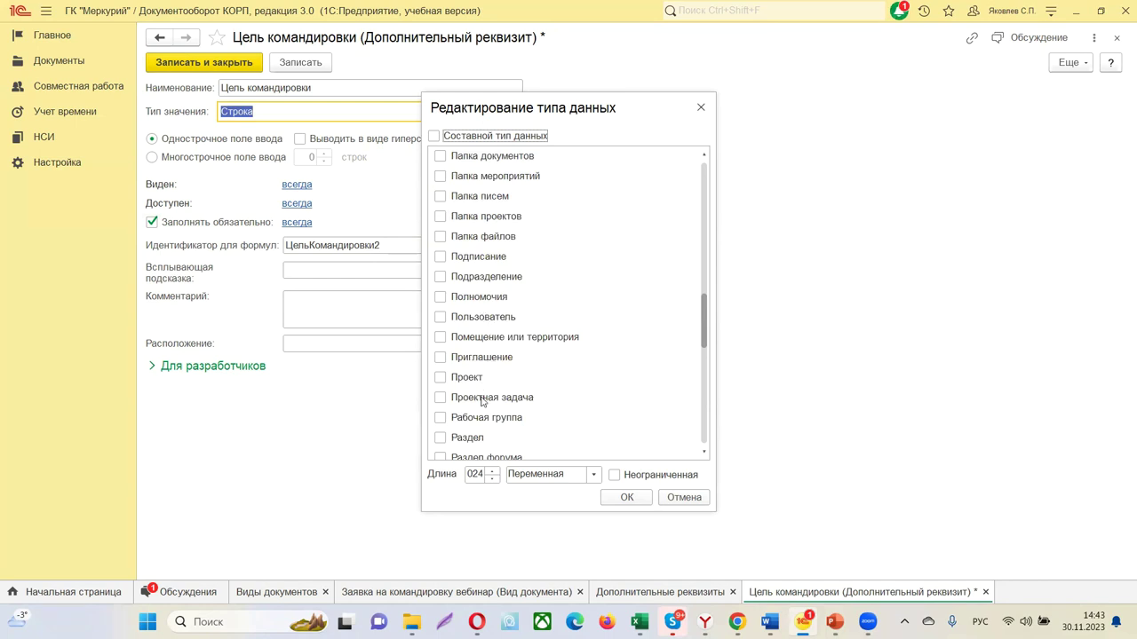
{"action": "scroll", "coordinate": [488, 407], "scroll_direction": "down", "scroll_amount": 2}
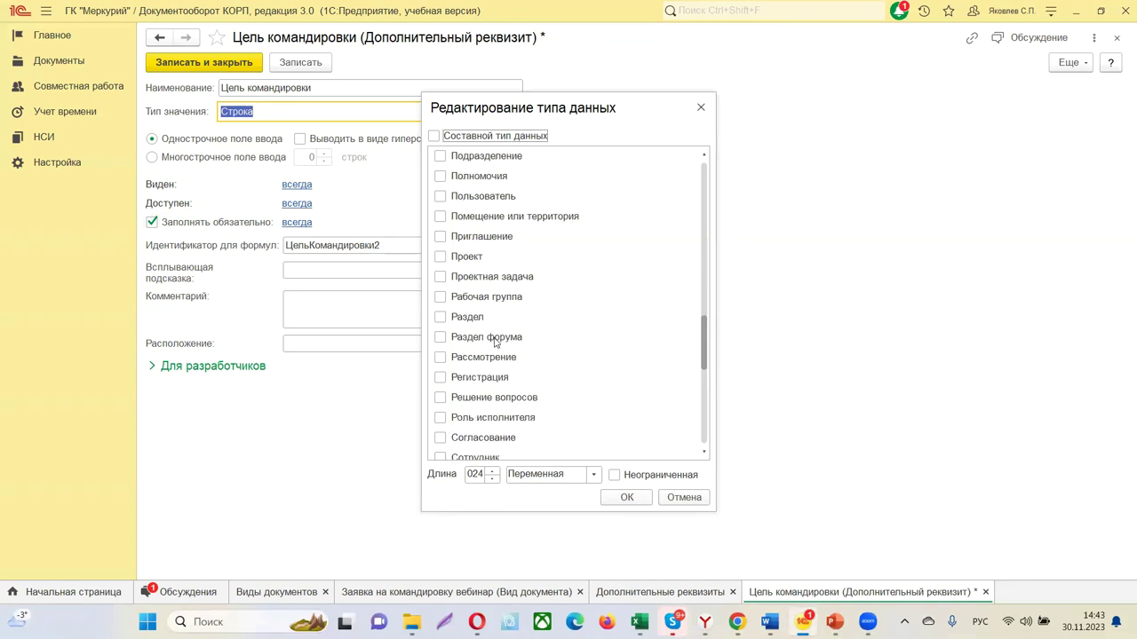
{"action": "scroll", "coordinate": [490, 343], "scroll_direction": "down", "scroll_amount": 2}
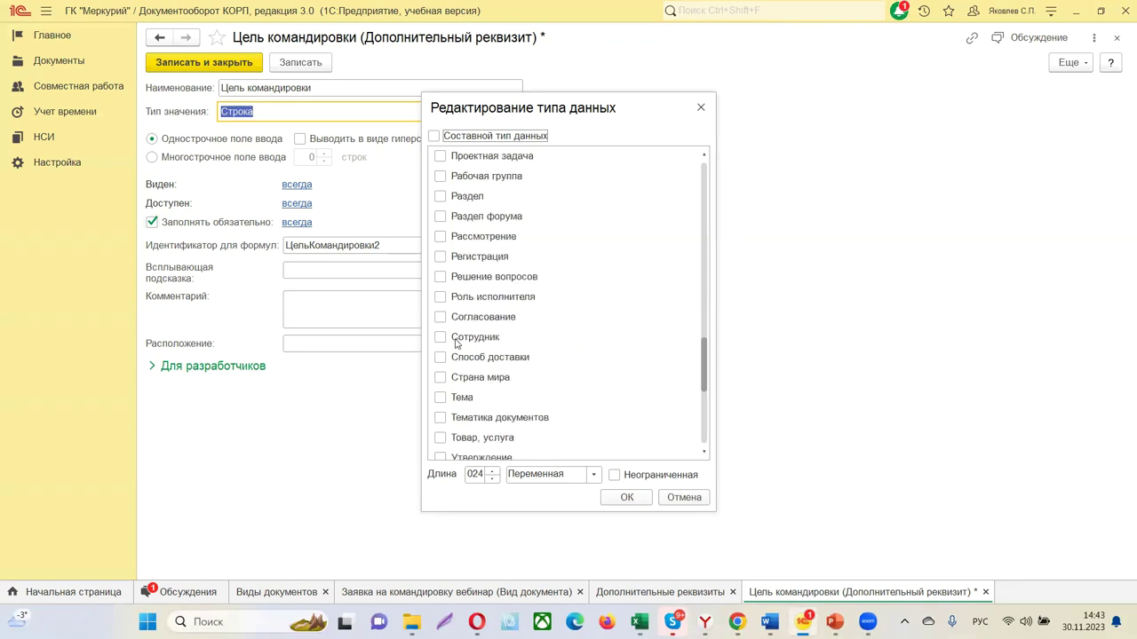
{"action": "scroll", "coordinate": [498, 424], "scroll_direction": "down", "scroll_amount": 4}
{"action": "scroll", "coordinate": [495, 419], "scroll_direction": "down", "scroll_amount": 1}
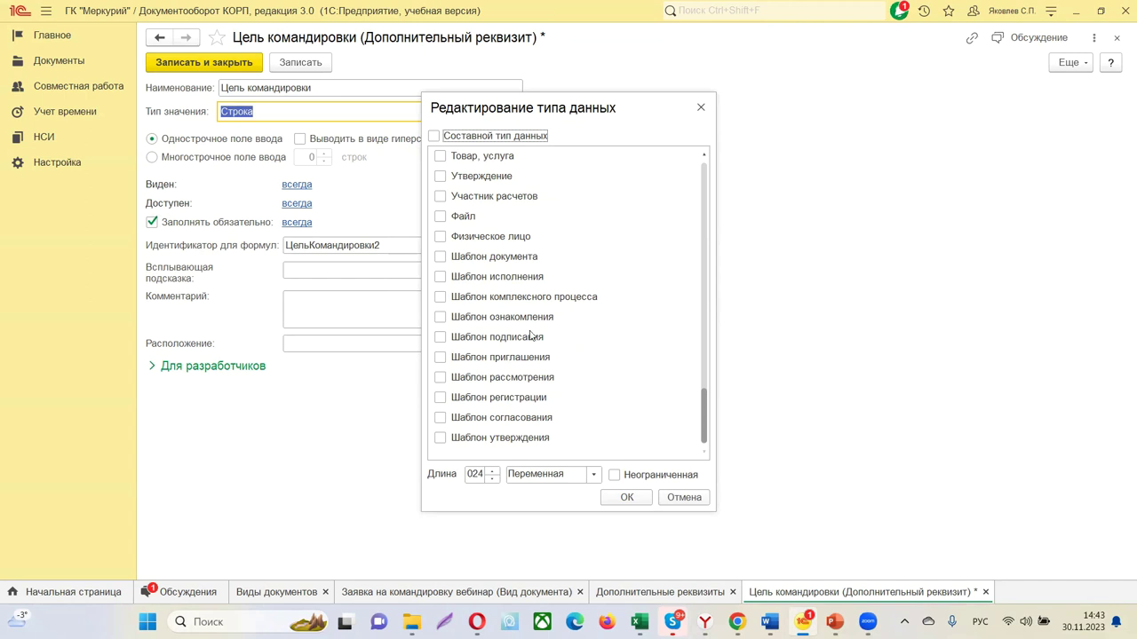
{"action": "scroll", "coordinate": [511, 286], "scroll_direction": "up", "scroll_amount": 10}
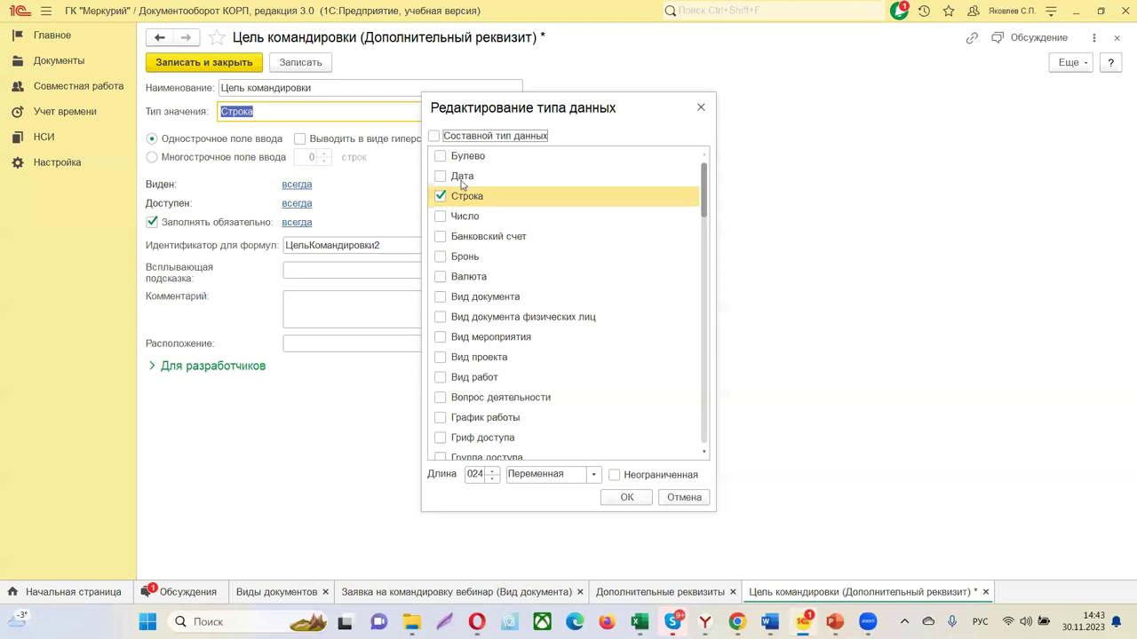
{"action": "left_click", "coordinate": [626, 497]}
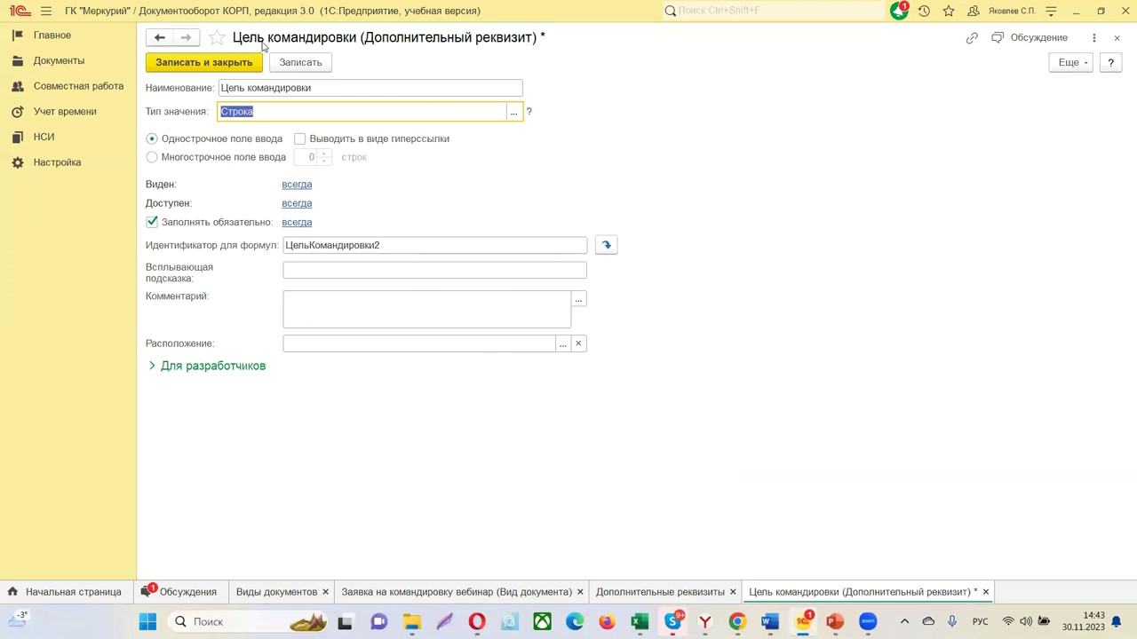
Save and close the attribute "Цель командировки", then return to the document type "Заявка на командировку вебинар" and save it
{"action": "left_click", "coordinate": [189, 67]}
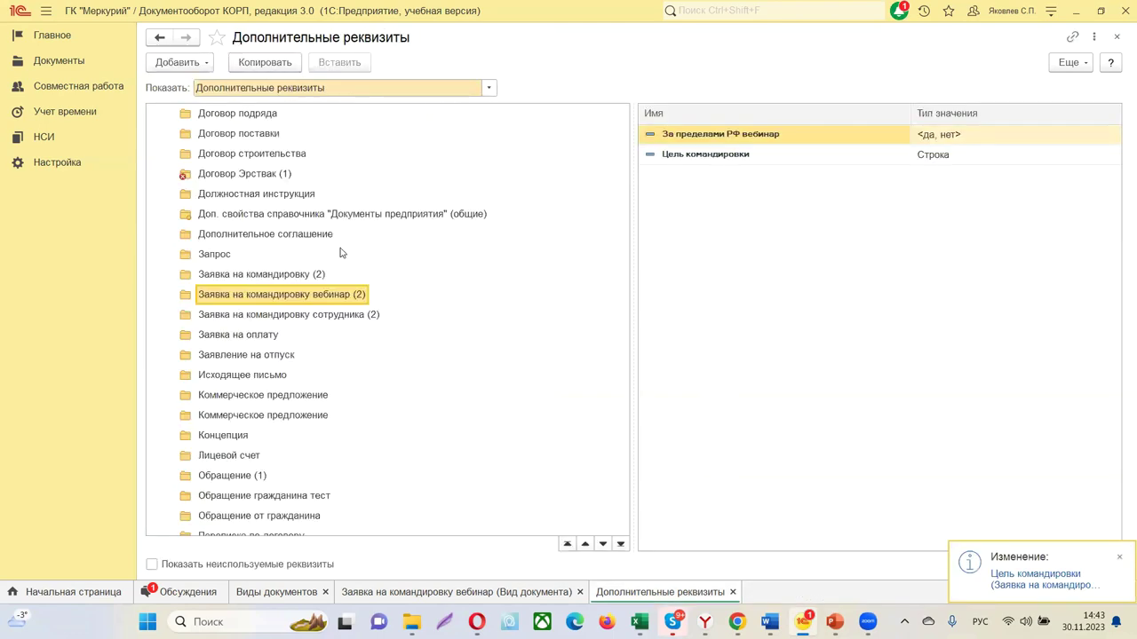
{"action": "left_click", "coordinate": [158, 39]}
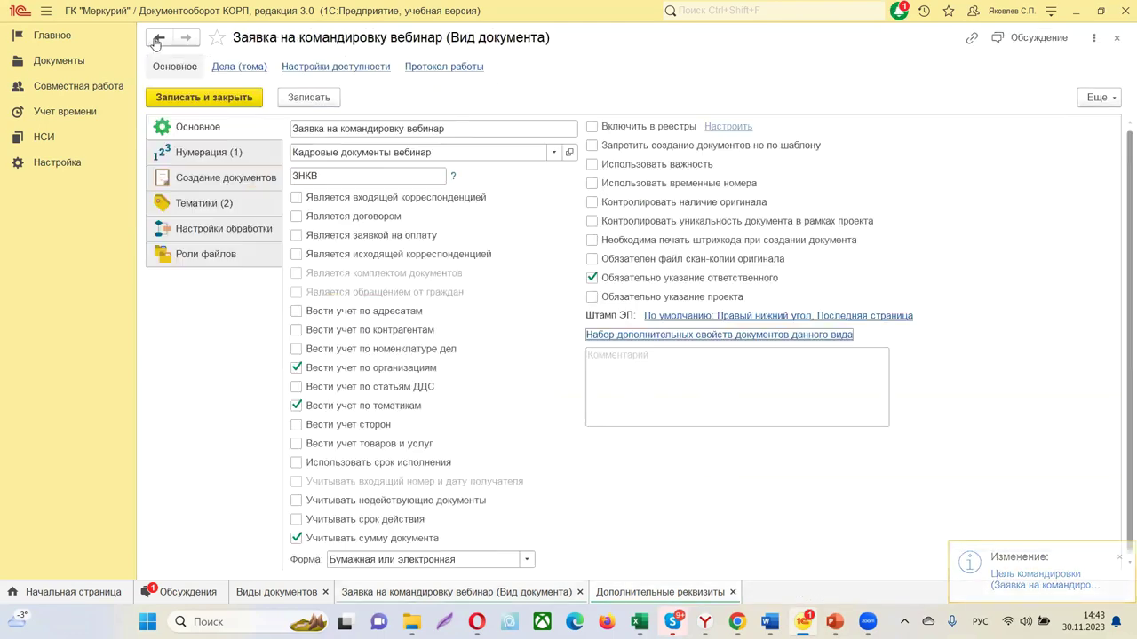
{"action": "left_click", "coordinate": [306, 98]}
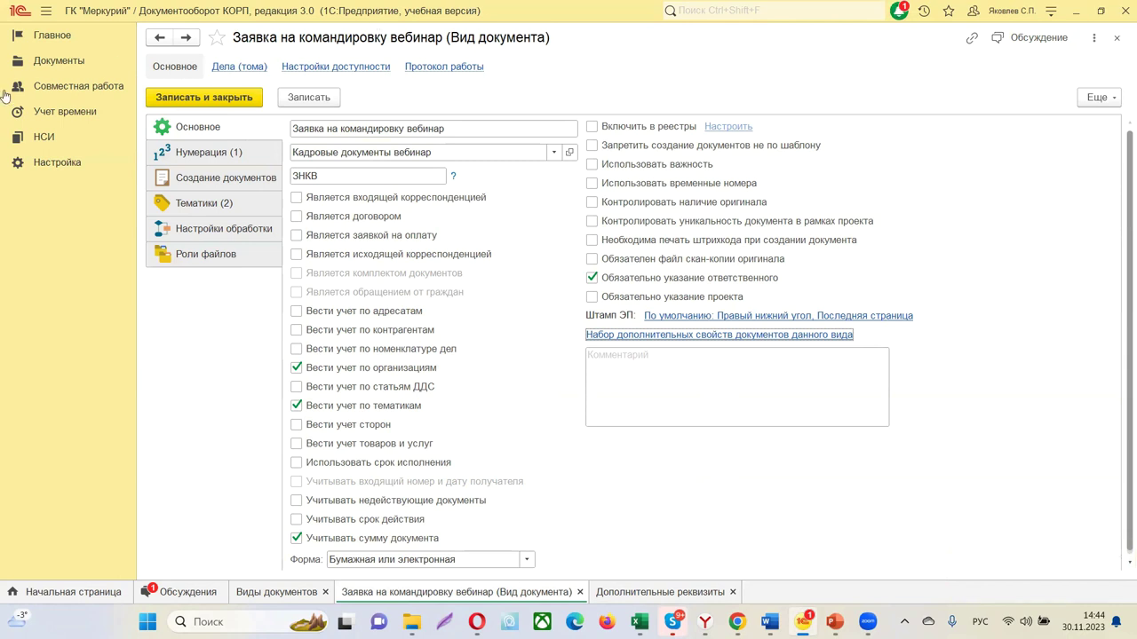
Set the document topic in the creation template's attributes to "С предварительным расчетом бюджета"
{"action": "left_click", "coordinate": [210, 189]}
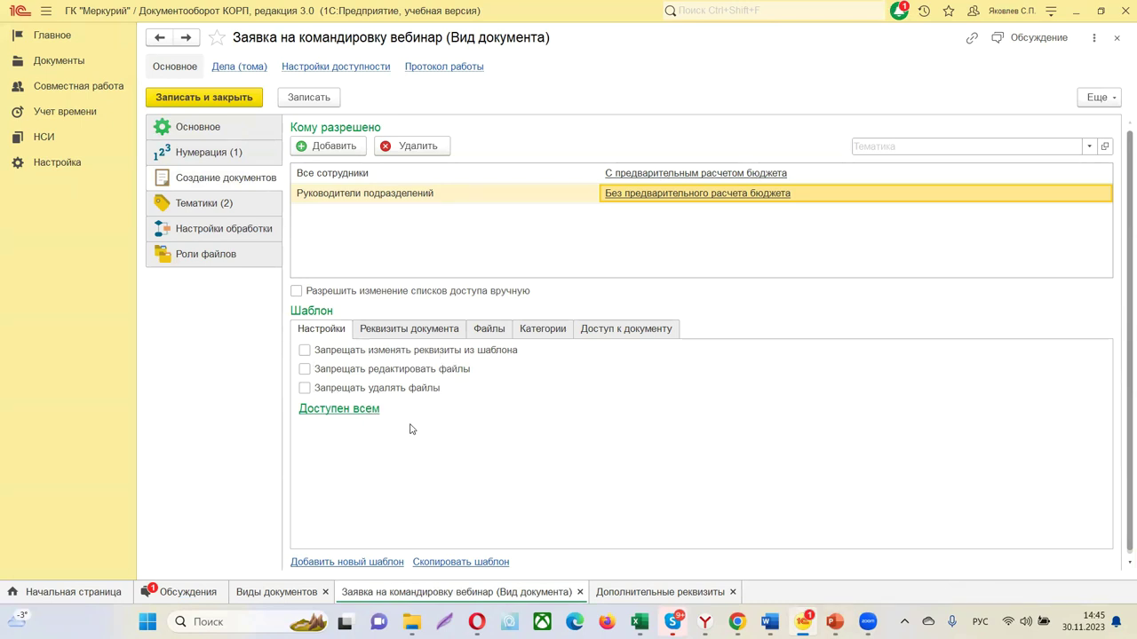
{"action": "left_click", "coordinate": [399, 331]}
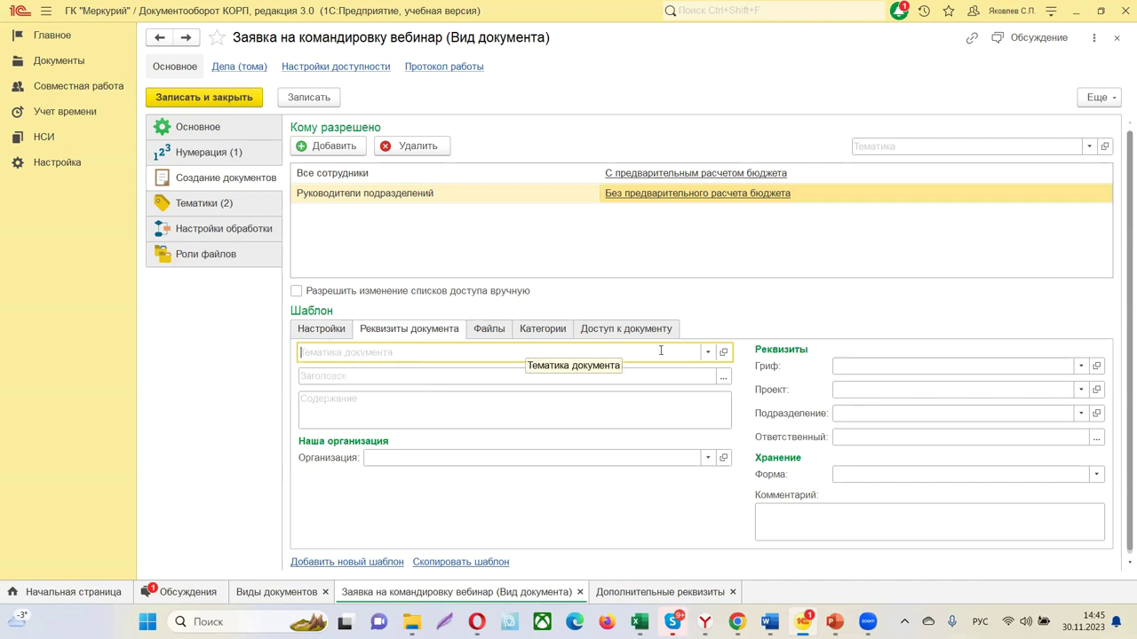
{"action": "left_click", "coordinate": [708, 353]}
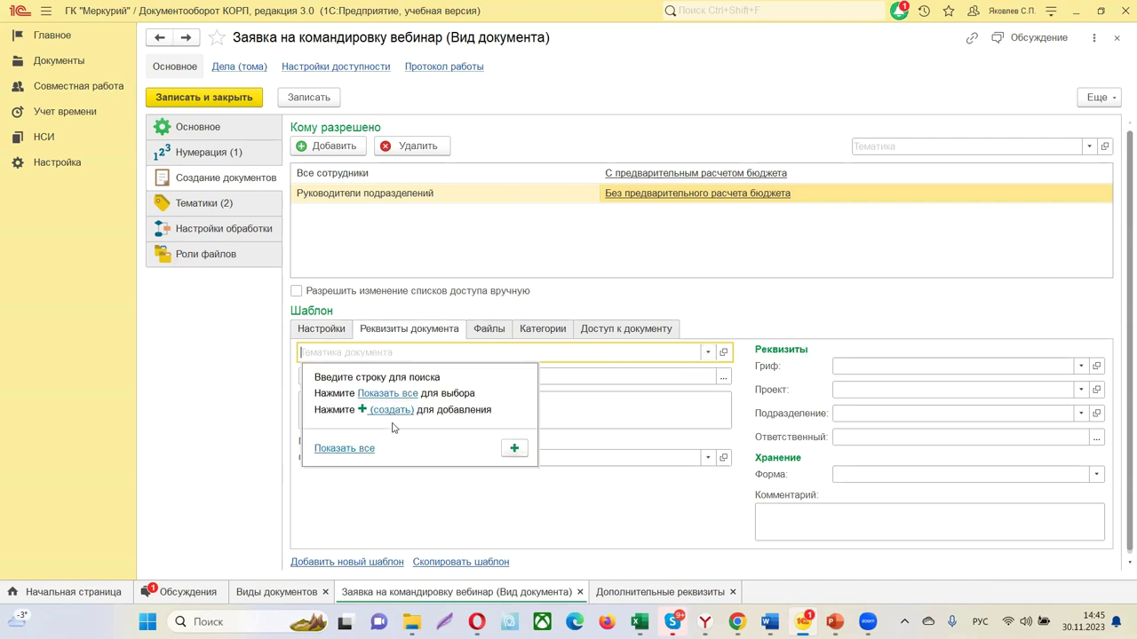
{"action": "left_click", "coordinate": [395, 397]}
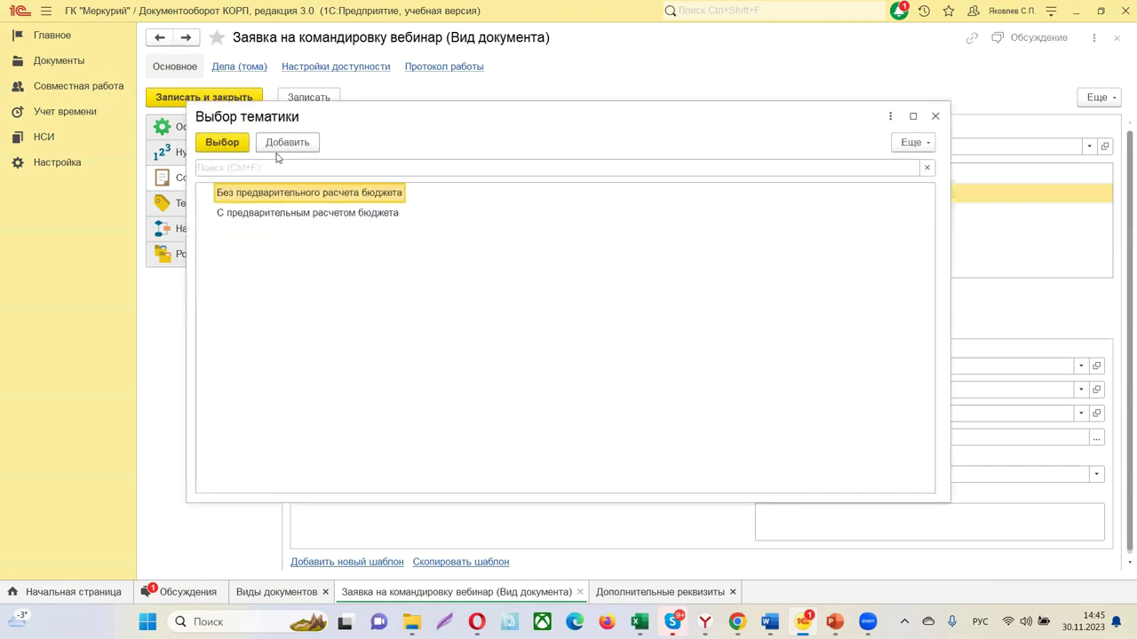
{"action": "double_click", "coordinate": [252, 218]}
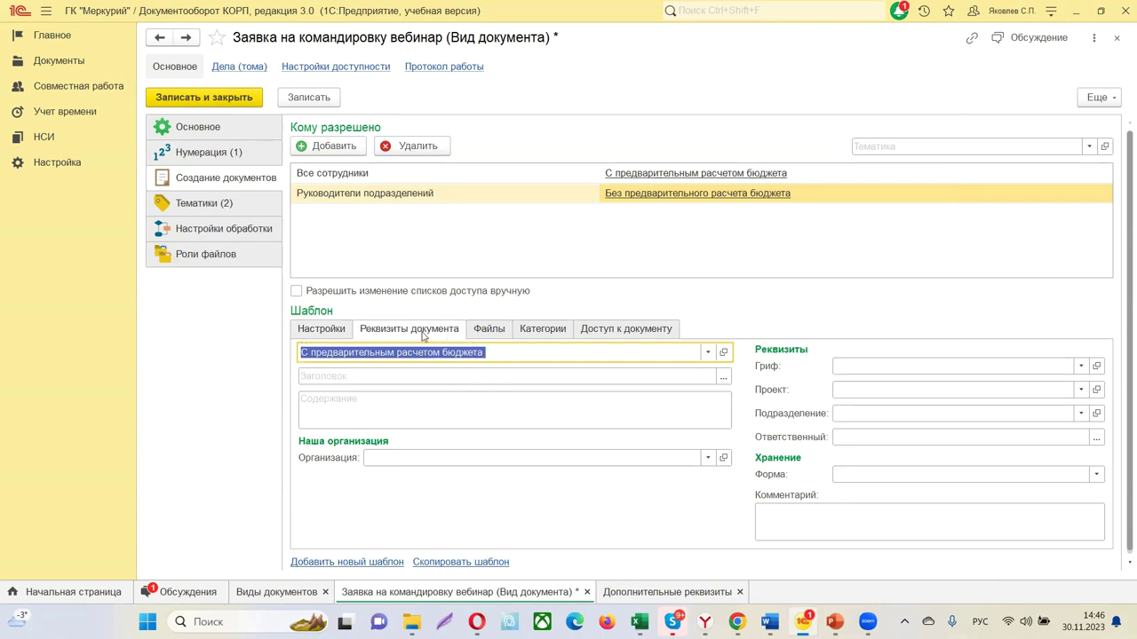
{"action": "left_click", "coordinate": [502, 359]}
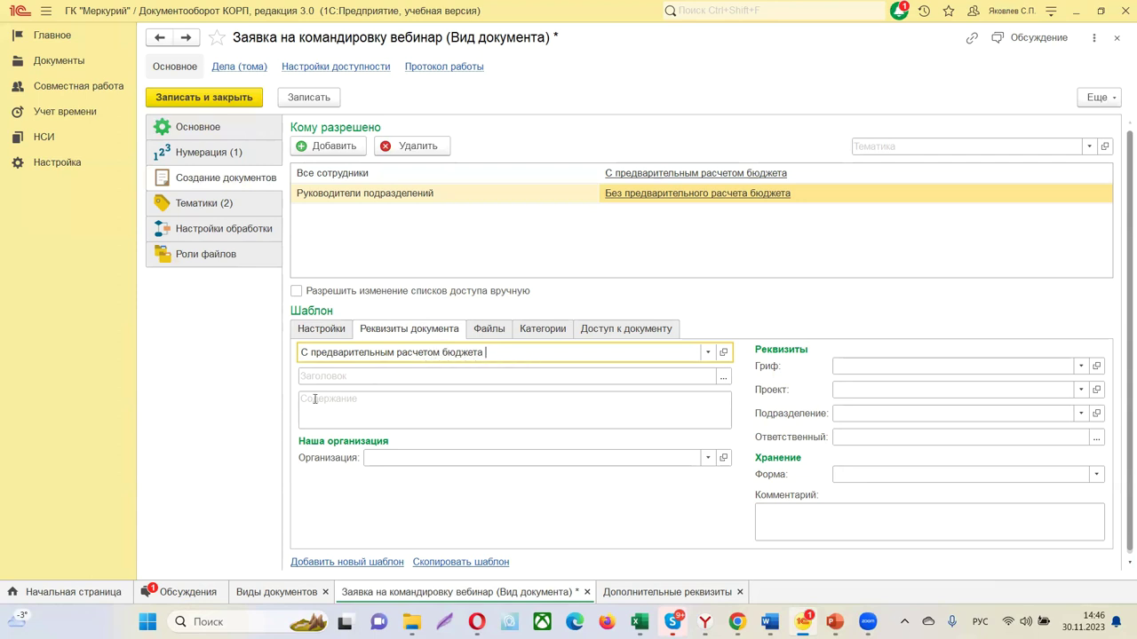
Open the template's document title for composing and insert the attribute "Вид документа" as its first element
{"action": "left_click", "coordinate": [721, 381]}
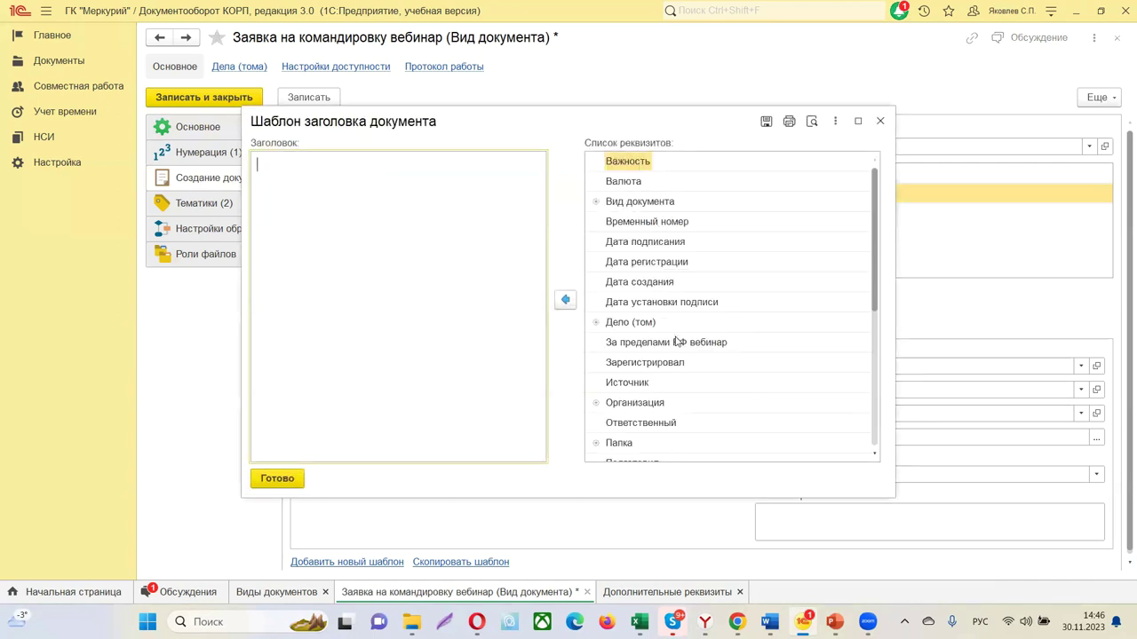
{"action": "scroll", "coordinate": [655, 404], "scroll_direction": "down", "scroll_amount": 3}
{"action": "scroll", "coordinate": [658, 403], "scroll_direction": "down", "scroll_amount": 1}
{"action": "scroll", "coordinate": [675, 400], "scroll_direction": "up", "scroll_amount": 4}
{"action": "double_click", "coordinate": [633, 204]}
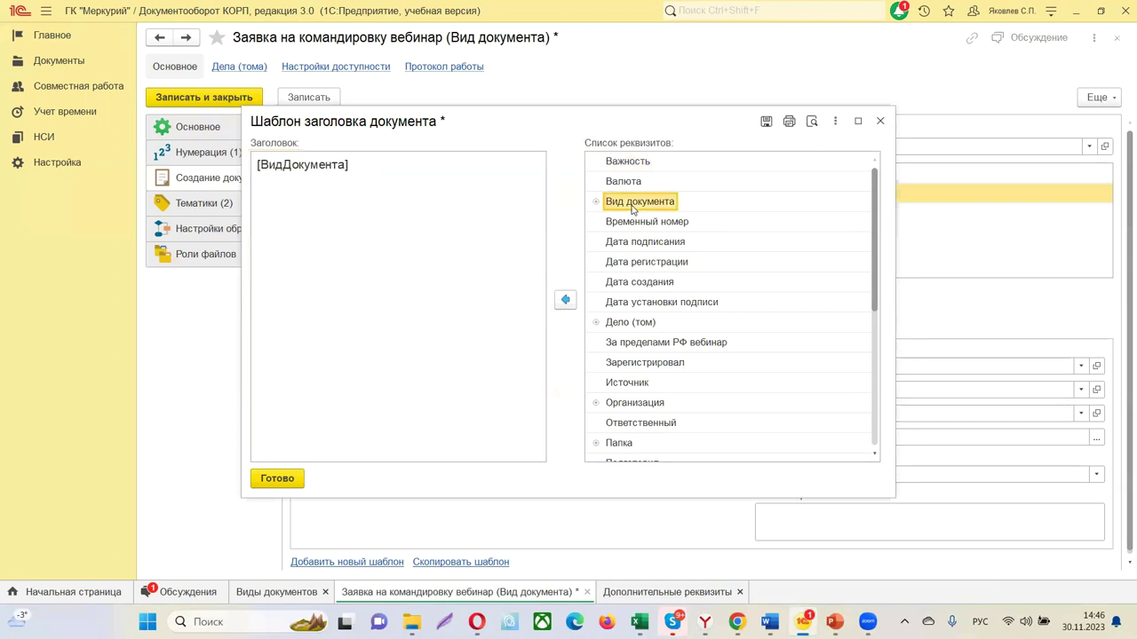
Extend the title template with a hyphen and the attribute "Тематика" after the document type
{"action": "scroll", "coordinate": [657, 305], "scroll_direction": "down", "scroll_amount": 1}
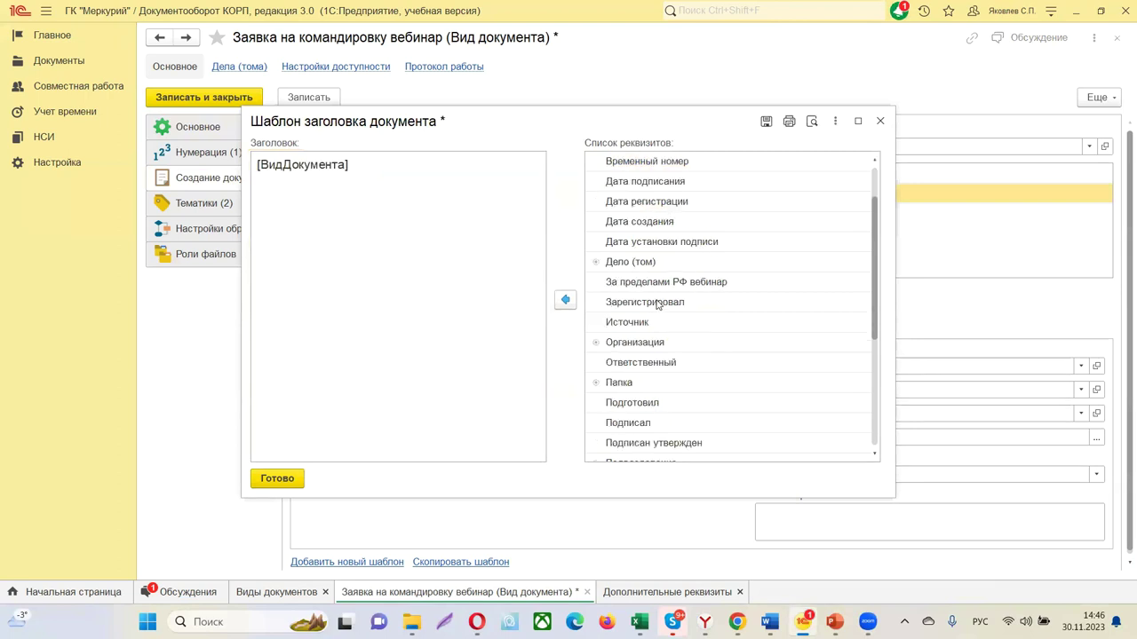
{"action": "scroll", "coordinate": [658, 305], "scroll_direction": "down", "scroll_amount": 3}
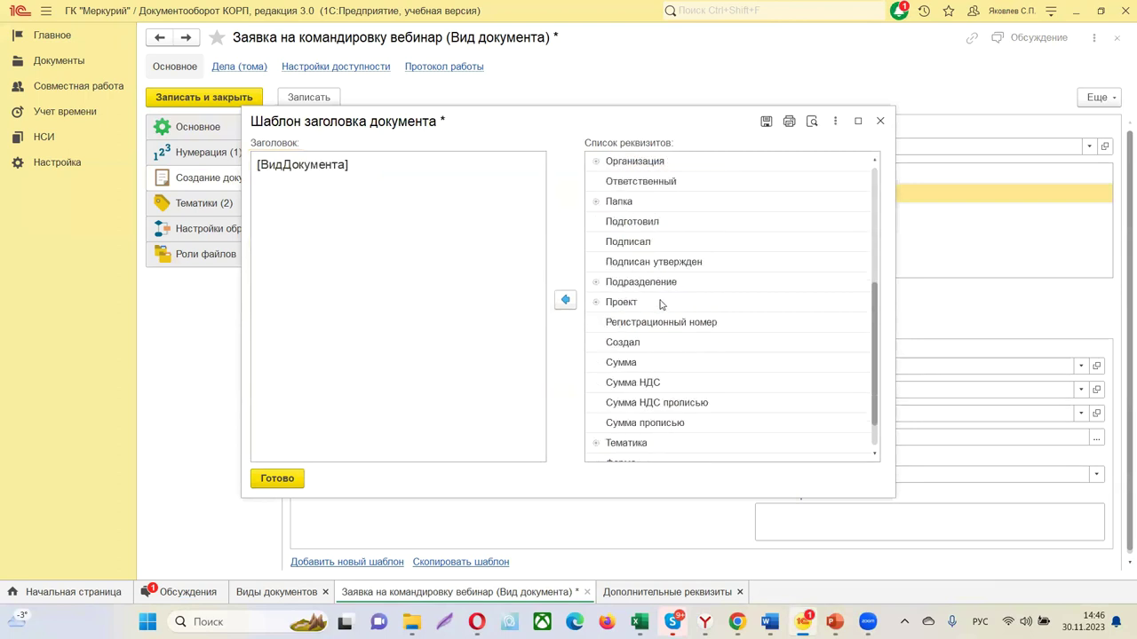
{"action": "scroll", "coordinate": [660, 304], "scroll_direction": "down", "scroll_amount": 1}
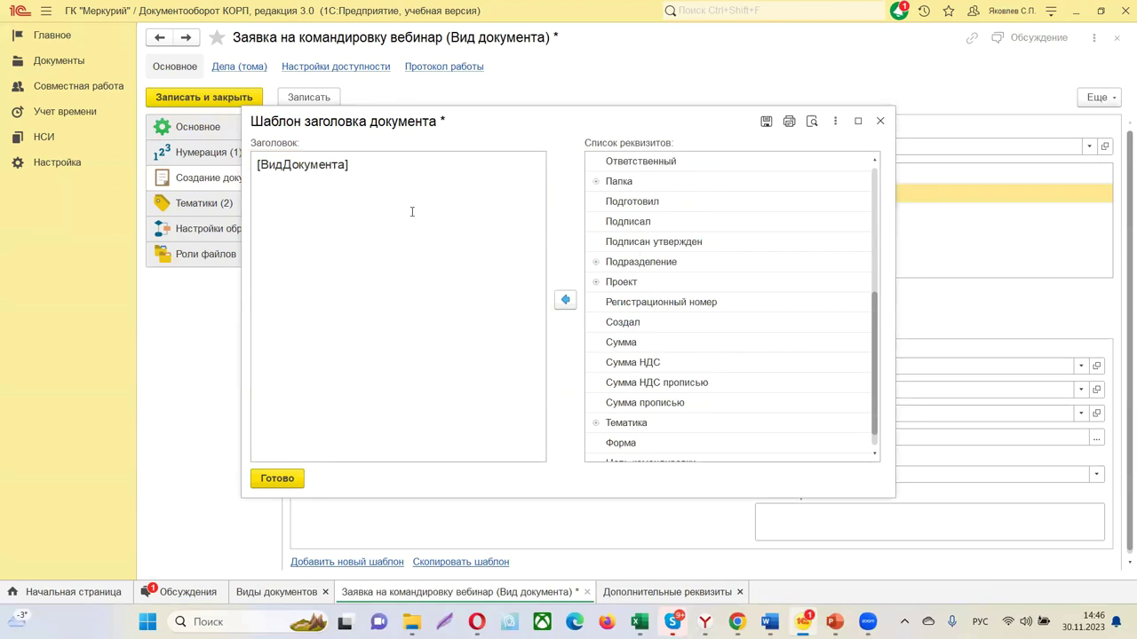
{"action": "left_click", "coordinate": [371, 160]}
{"action": "type", "text": "-"}
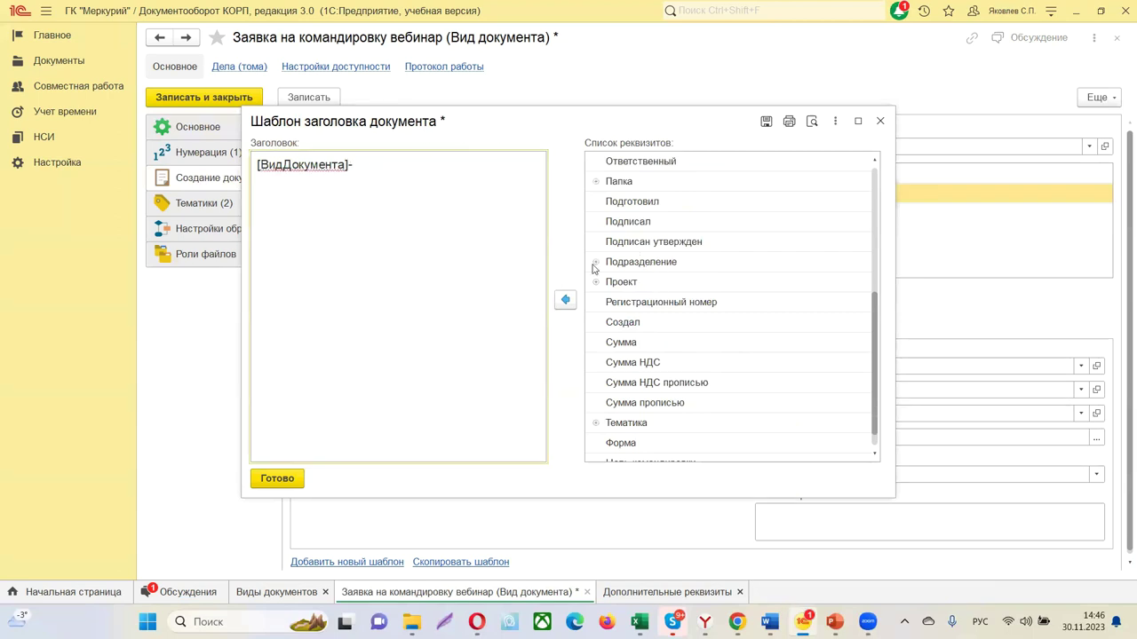
{"action": "double_click", "coordinate": [626, 423]}
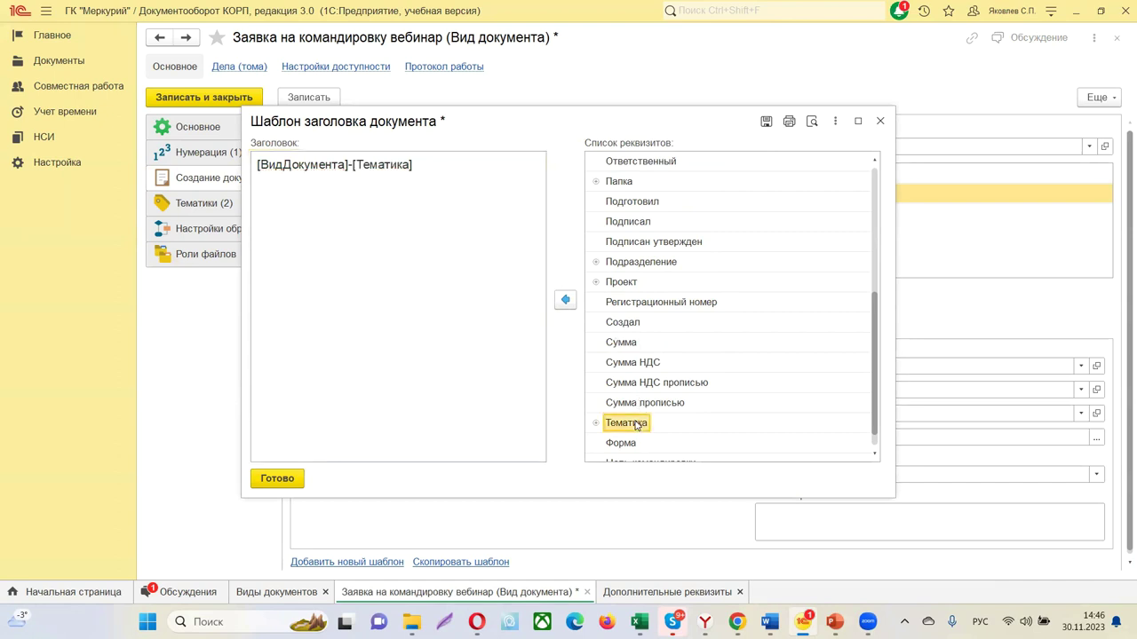
Complete the title template with a hyphen and the attribute "Ответственный", and accept it
{"action": "left_click", "coordinate": [457, 176]}
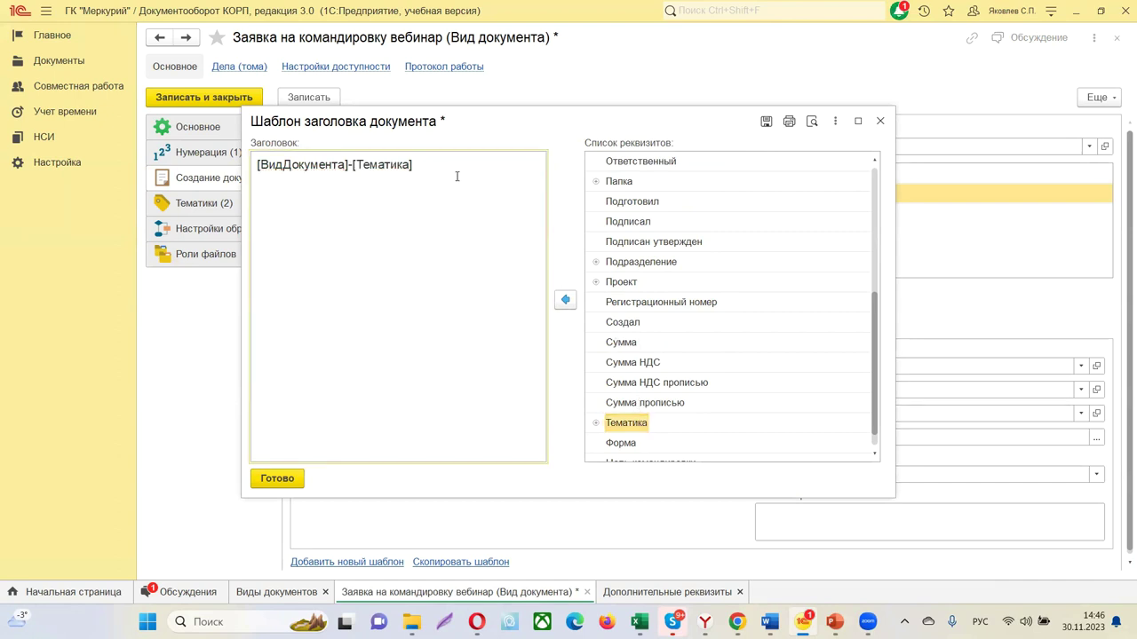
{"action": "type", "text": "-"}
{"action": "scroll", "coordinate": [724, 270], "scroll_direction": "up", "scroll_amount": 2}
{"action": "scroll", "coordinate": [724, 270], "scroll_direction": "up", "scroll_amount": 3}
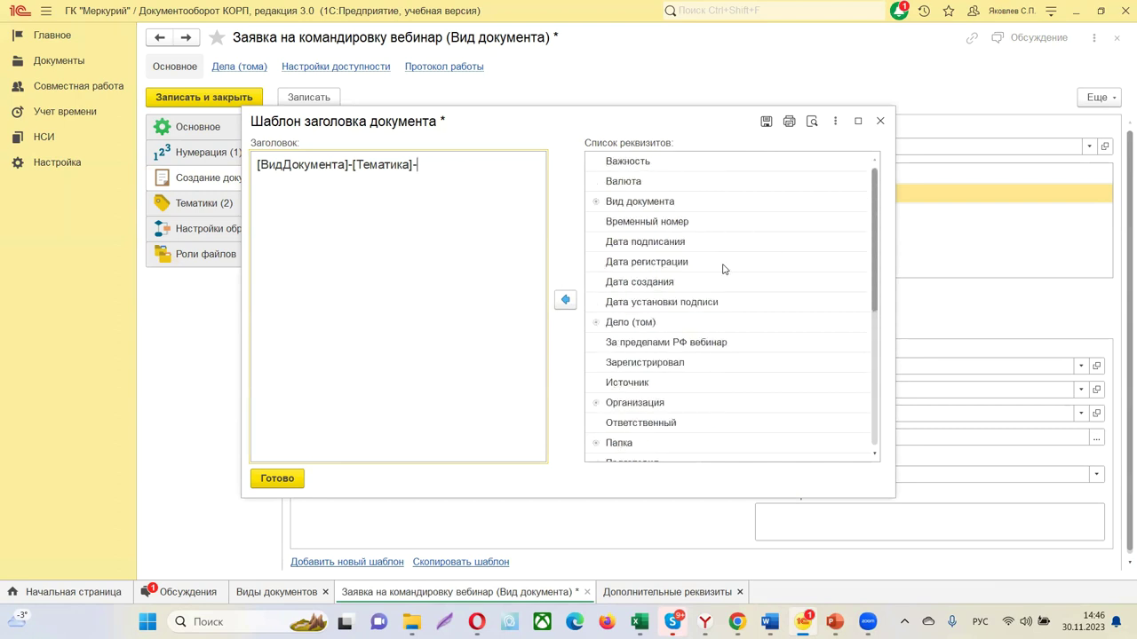
{"action": "scroll", "coordinate": [688, 373], "scroll_direction": "down", "scroll_amount": 1}
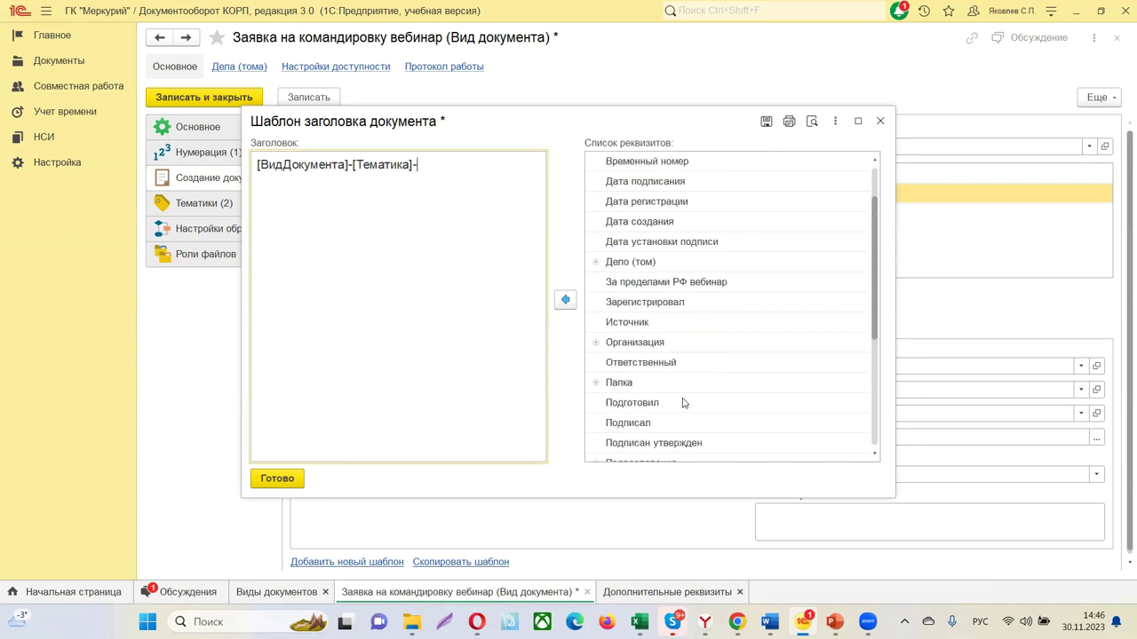
{"action": "double_click", "coordinate": [640, 364]}
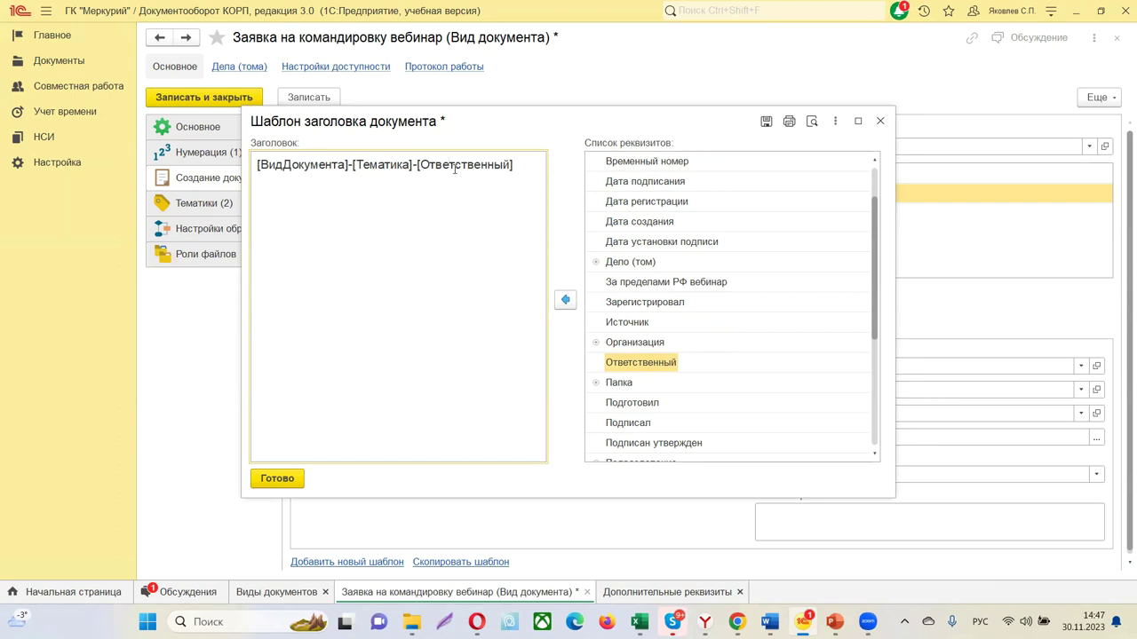
{"action": "left_click", "coordinate": [279, 480]}
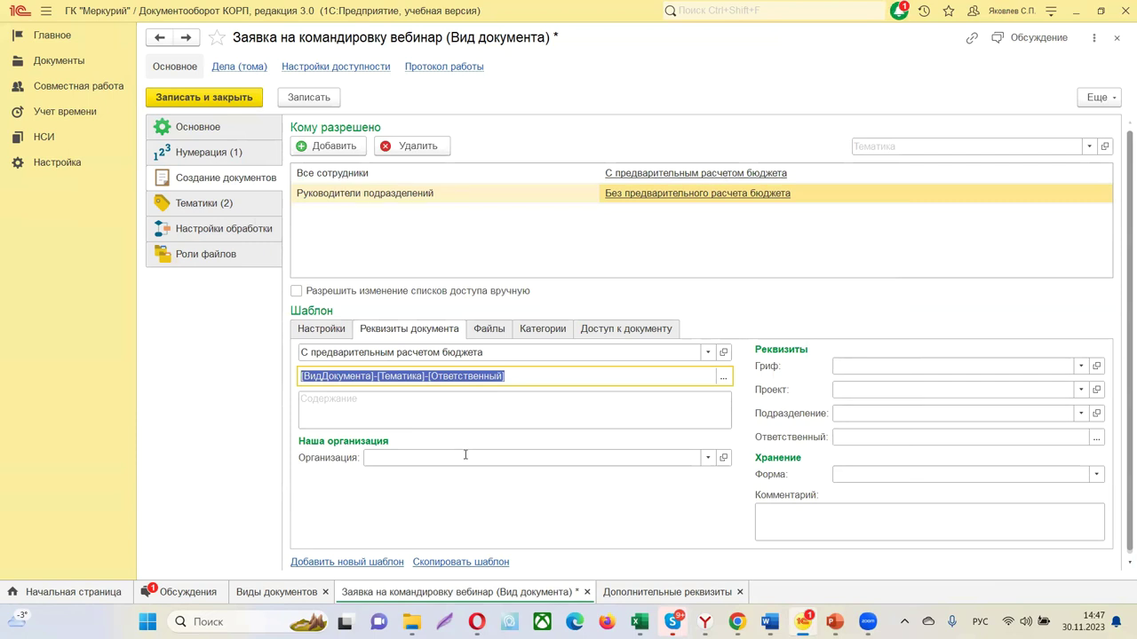
Review how the template's organization, department and responsible employee are selected, leaving these fields blank
{"action": "left_click", "coordinate": [708, 458]}
{"action": "left_click", "coordinate": [708, 458]}
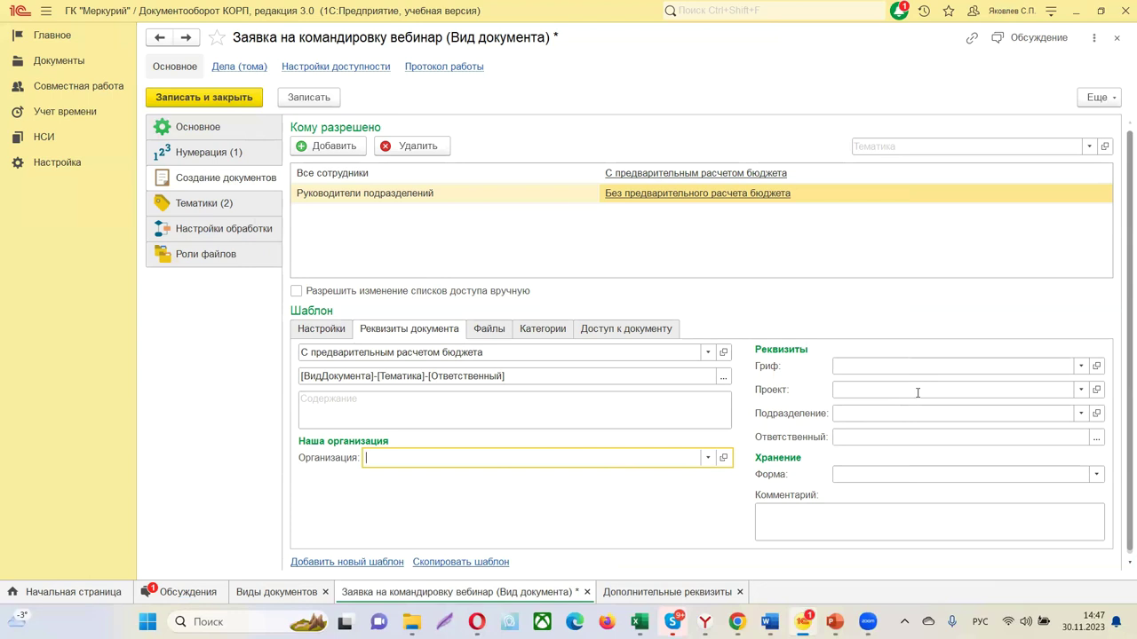
{"action": "left_click", "coordinate": [1081, 413]}
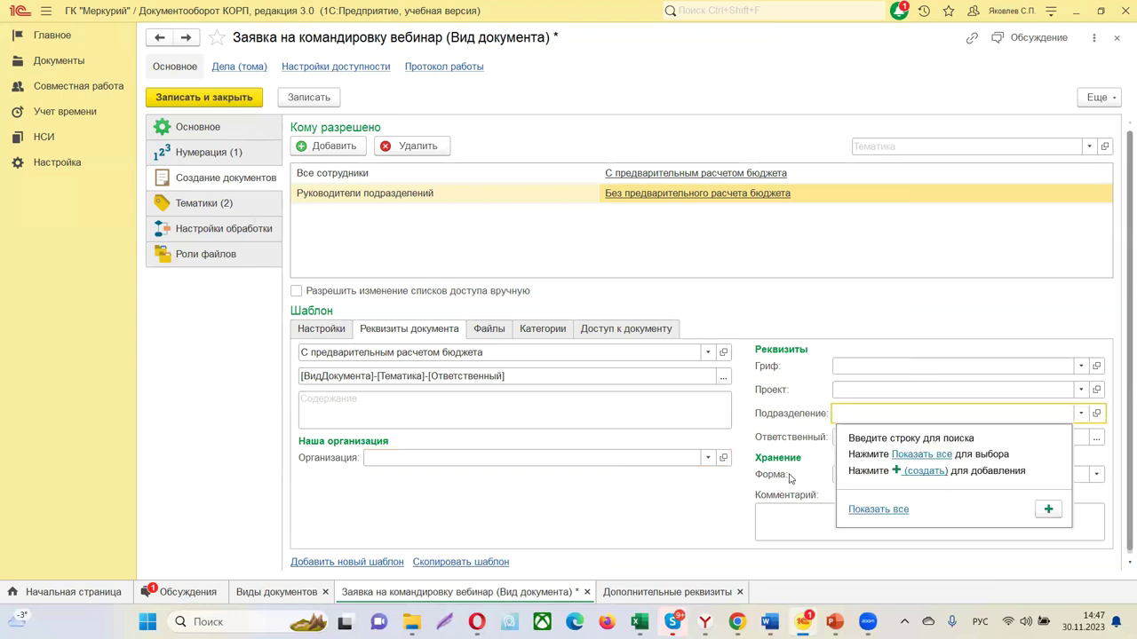
{"action": "left_click", "coordinate": [818, 459]}
{"action": "left_click", "coordinate": [1096, 438]}
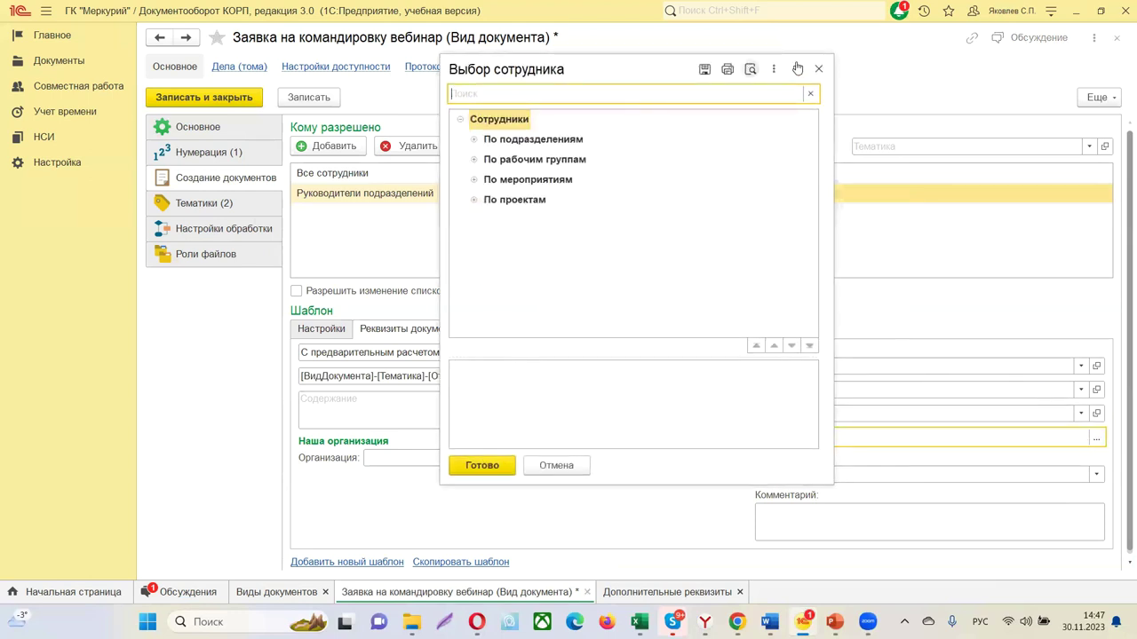
{"action": "left_click", "coordinate": [820, 71]}
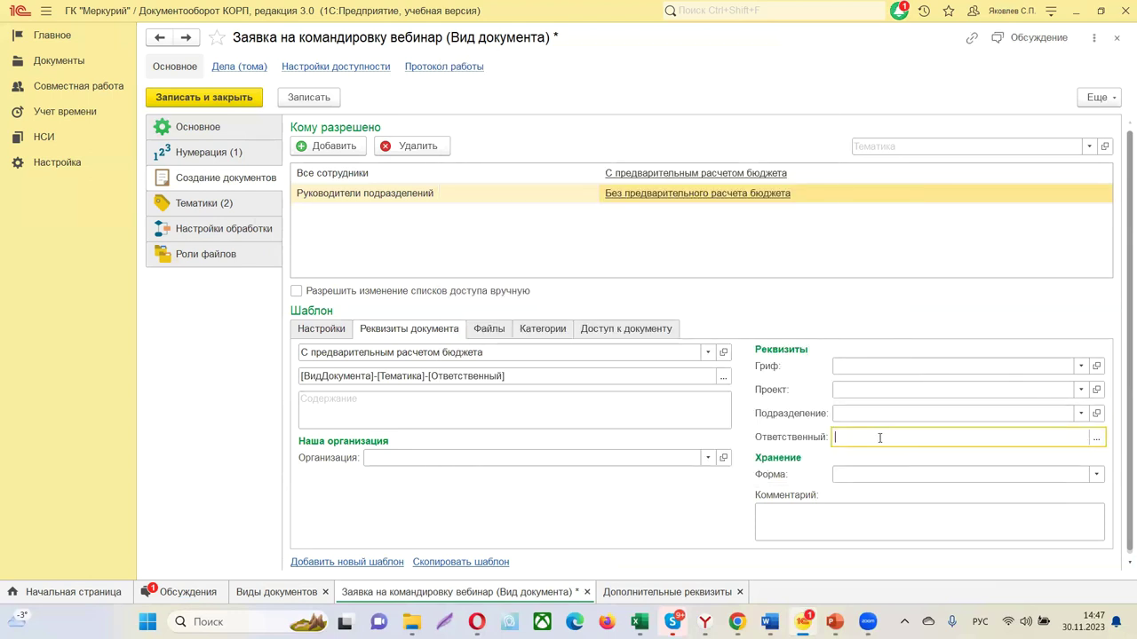
Check the template's files, categories and document access settings, then save the document type "Заявка на командировку вебинар"
{"action": "left_click", "coordinate": [496, 332]}
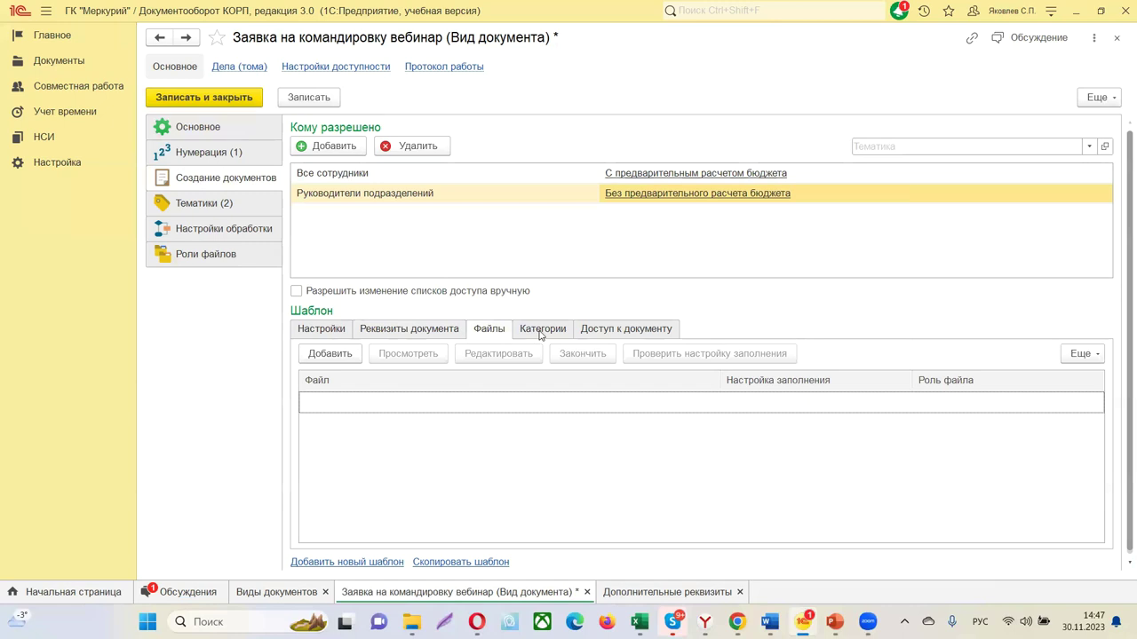
{"action": "left_click", "coordinate": [534, 335]}
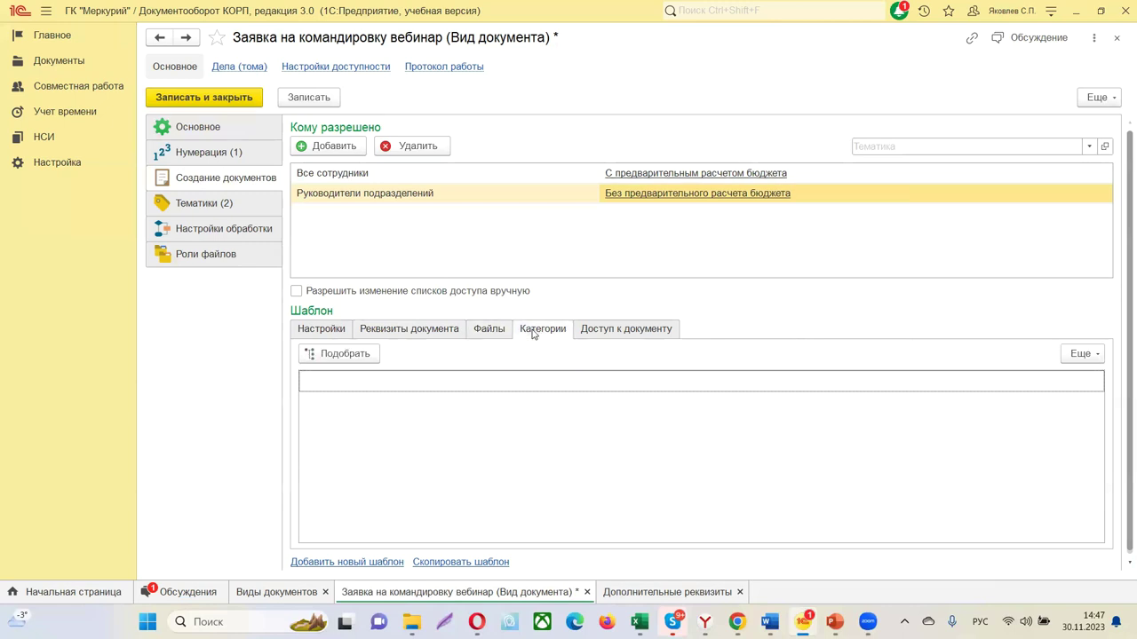
{"action": "left_click", "coordinate": [598, 334]}
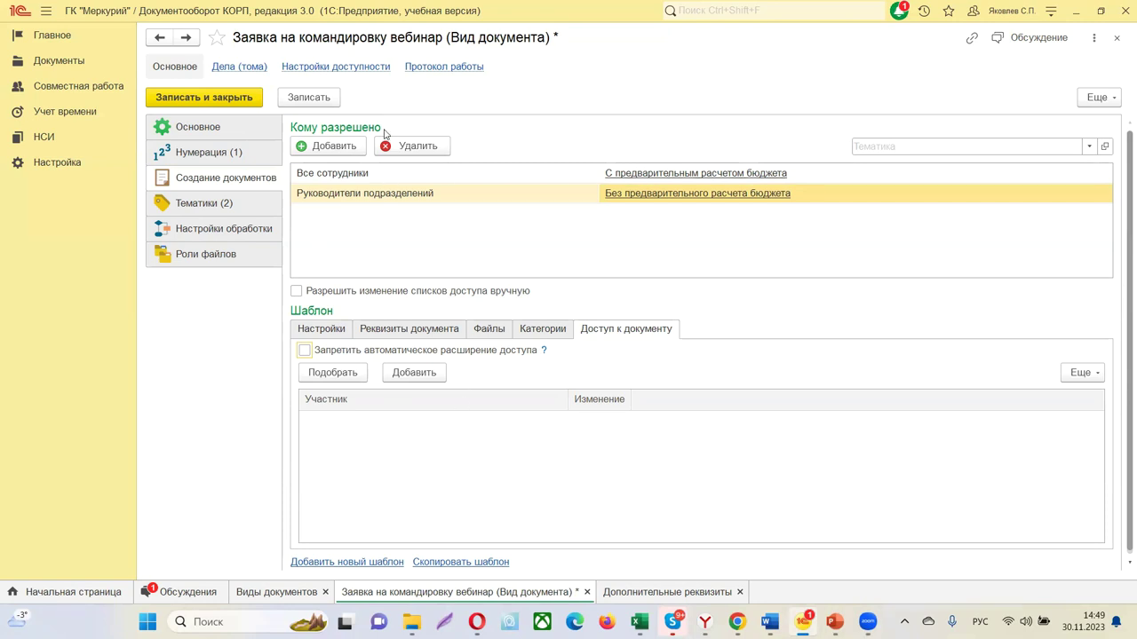
{"action": "left_click", "coordinate": [384, 328]}
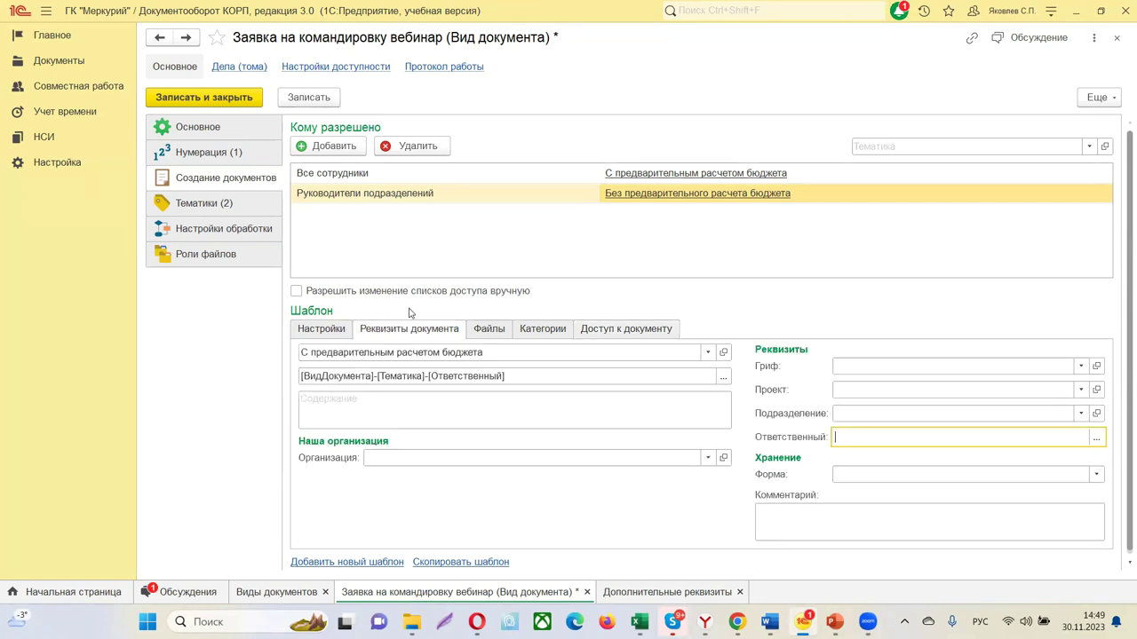
{"action": "left_click", "coordinate": [323, 99]}
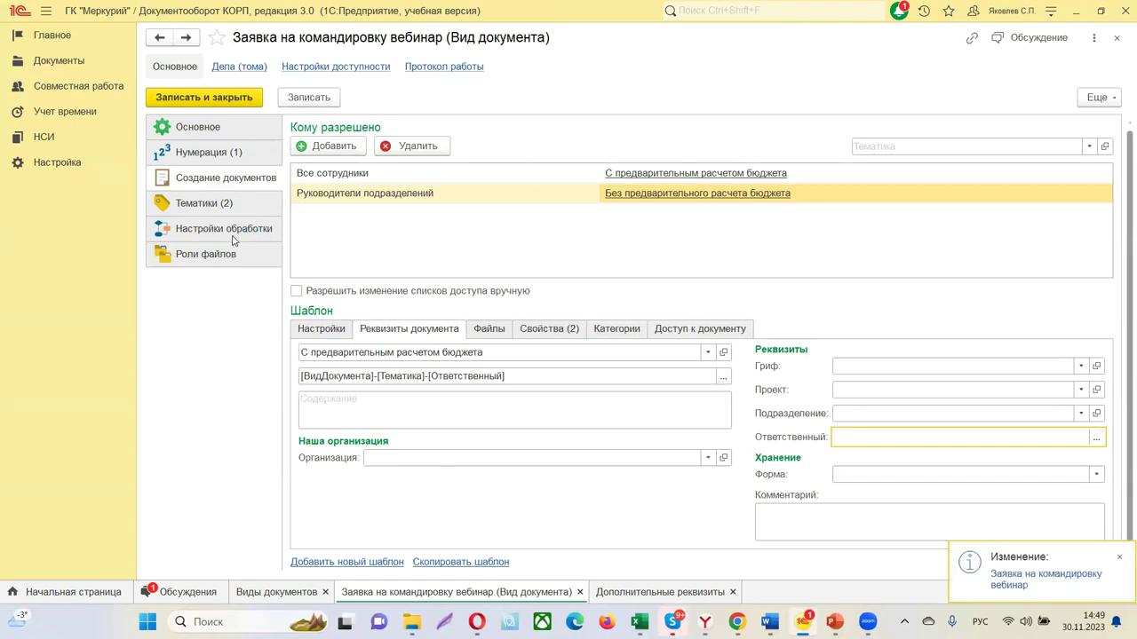
Look at the file roles, then add a processing setting effective from 30.11.2023 to the document type
{"action": "left_click", "coordinate": [203, 255]}
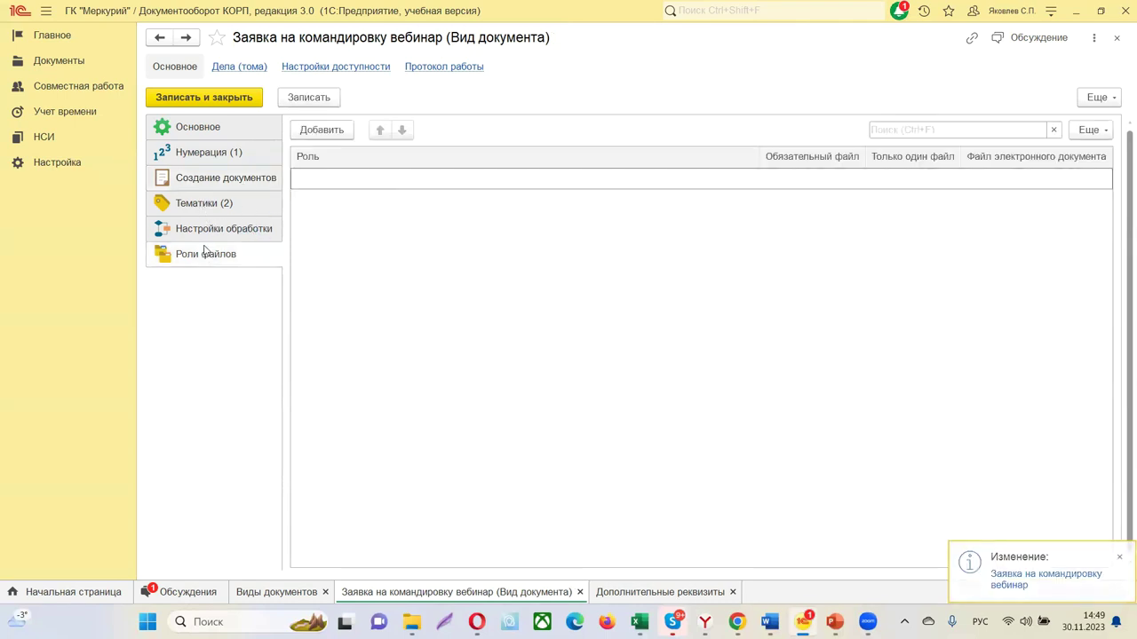
{"action": "left_click", "coordinate": [205, 230]}
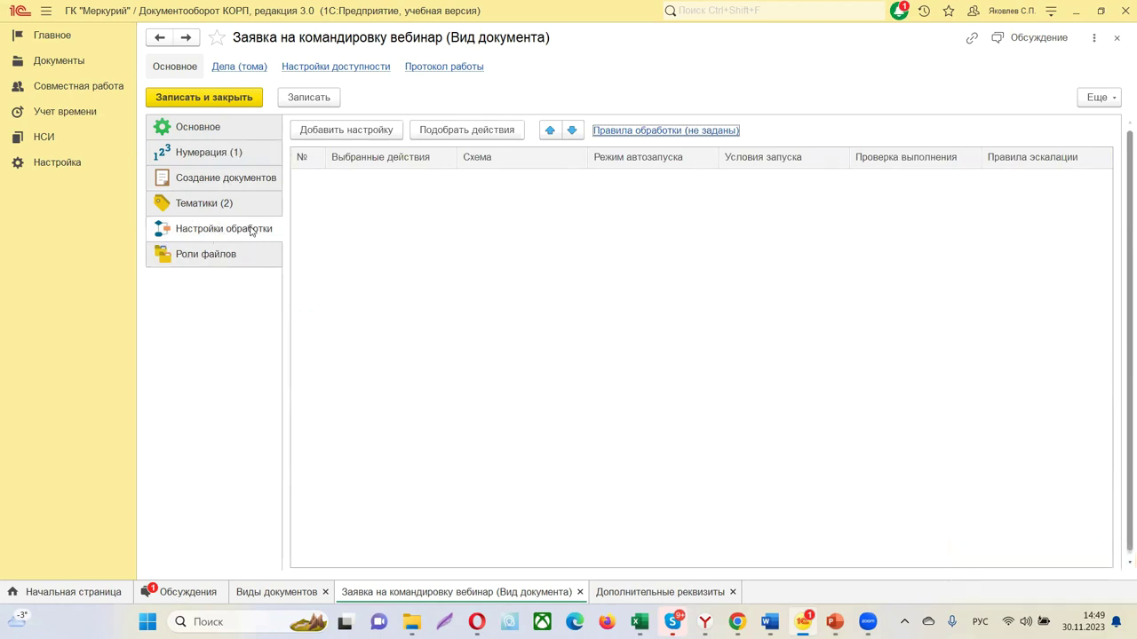
{"action": "left_click", "coordinate": [383, 131]}
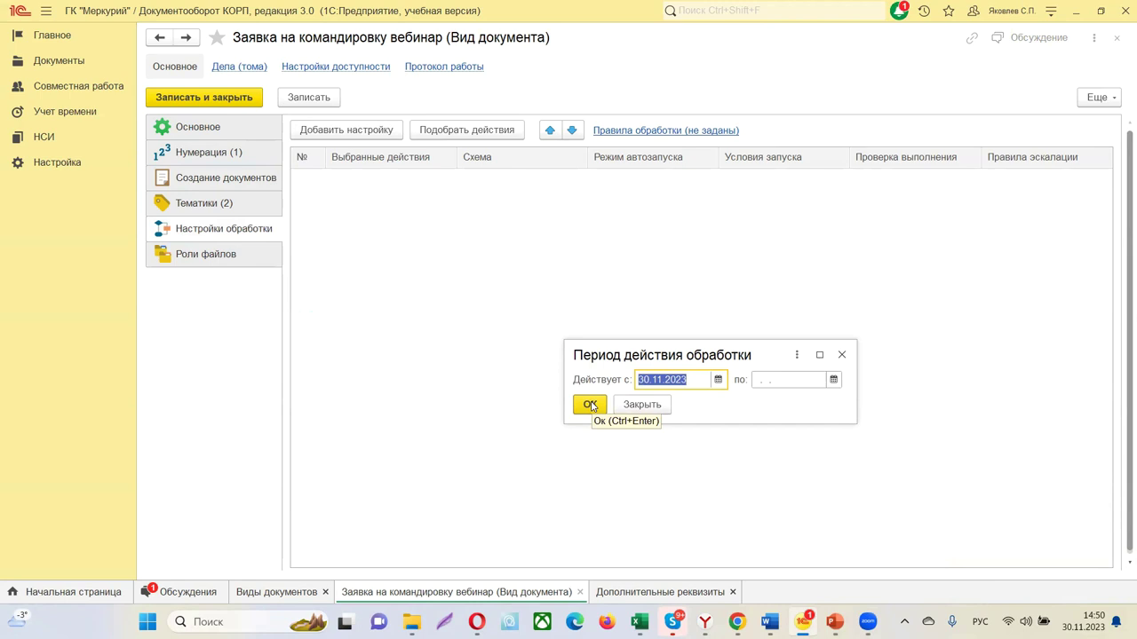
{"action": "left_click", "coordinate": [590, 406]}
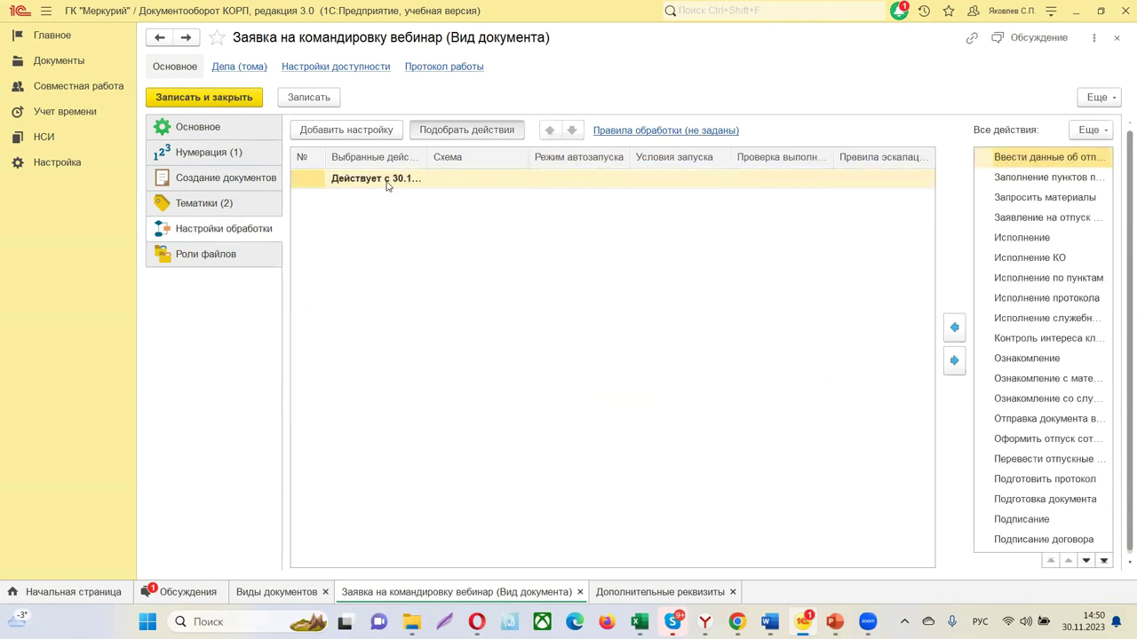
Add the action "Согласование" from the available actions to the processing setting effective from 30.11.2023
{"action": "left_click", "coordinate": [478, 131]}
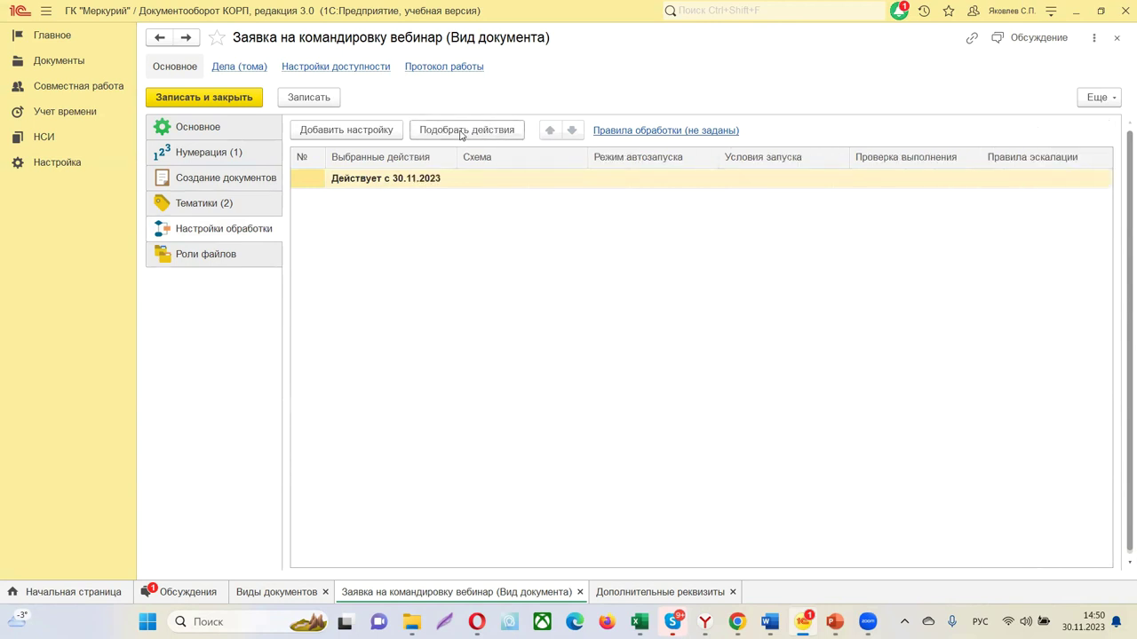
{"action": "left_click", "coordinate": [462, 132]}
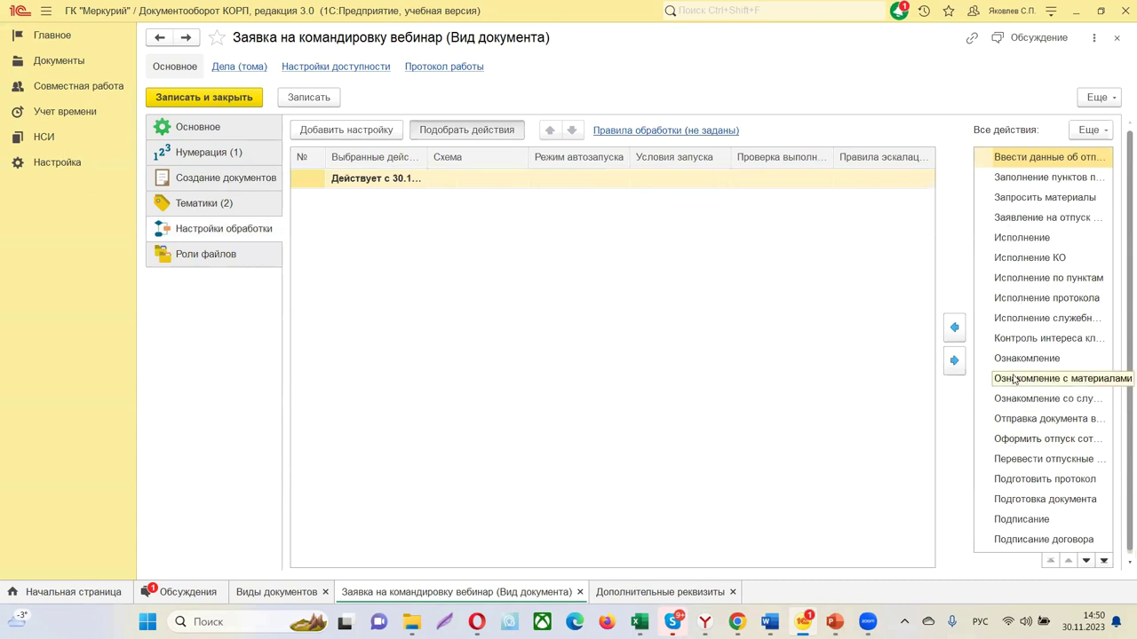
{"action": "scroll", "coordinate": [1014, 382], "scroll_direction": "down", "scroll_amount": 4}
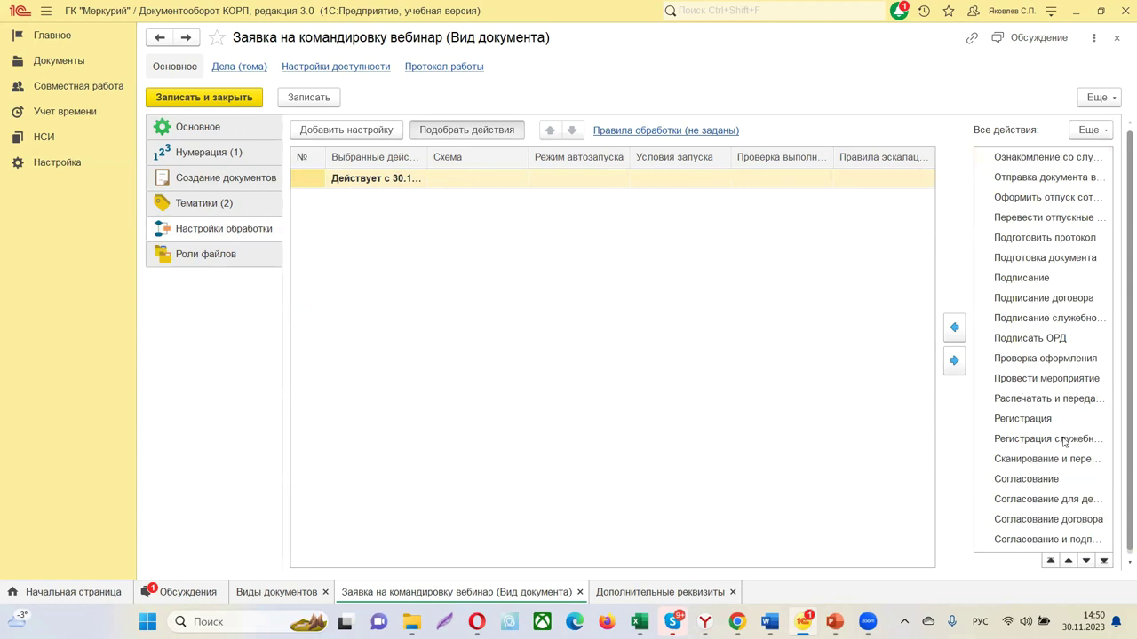
{"action": "double_click", "coordinate": [1023, 479]}
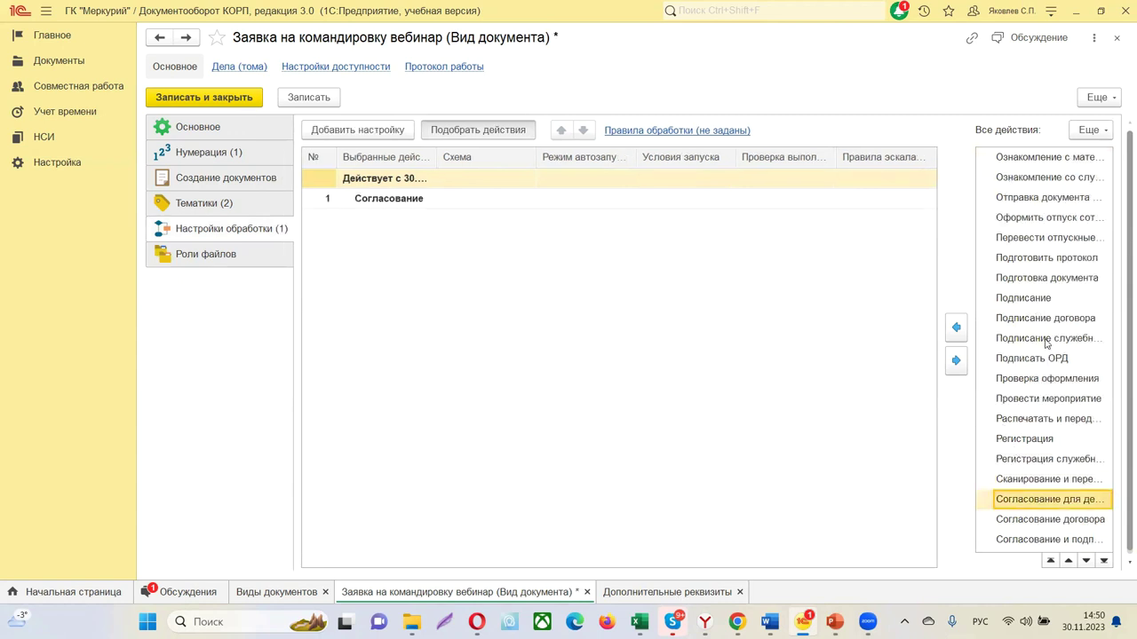
Add the action "Исполнение" to the processing setting effective from 30.11.2023 and save the document type
{"action": "scroll", "coordinate": [1048, 355], "scroll_direction": "down", "scroll_amount": 3}
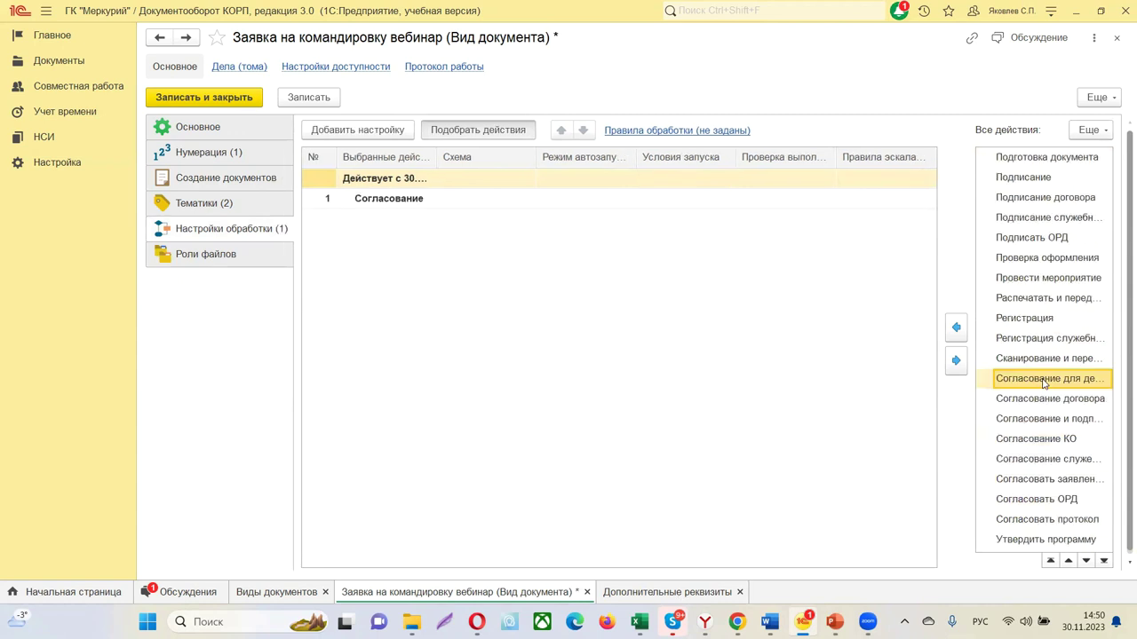
{"action": "scroll", "coordinate": [1043, 382], "scroll_direction": "down", "scroll_amount": 1}
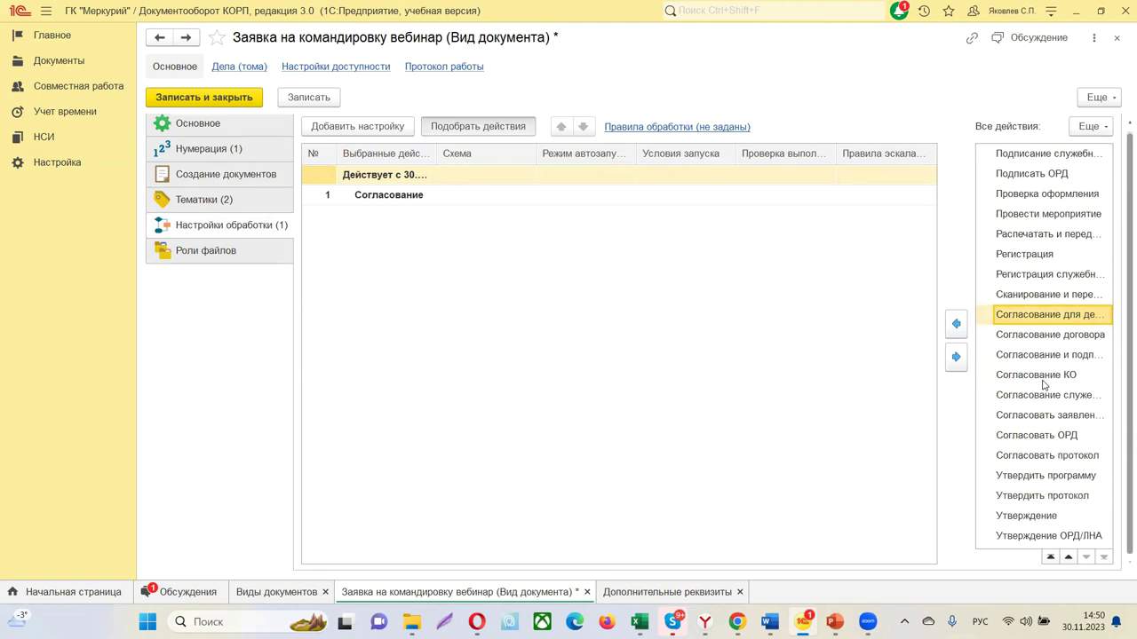
{"action": "scroll", "coordinate": [1044, 382], "scroll_direction": "up", "scroll_amount": 5}
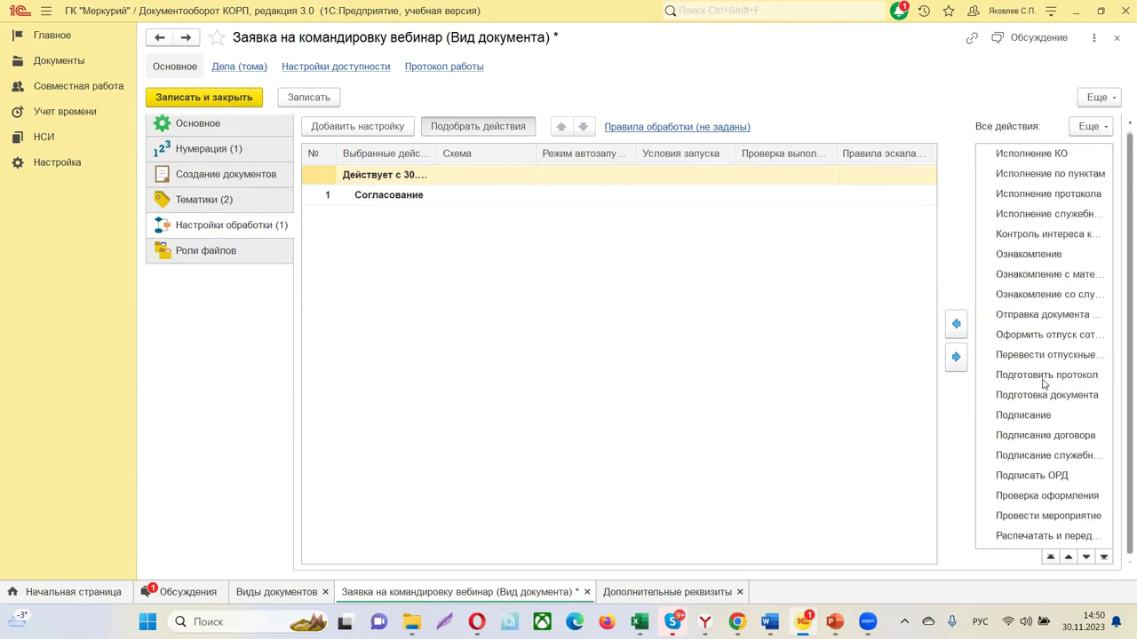
{"action": "scroll", "coordinate": [1033, 256], "scroll_direction": "up", "scroll_amount": 2}
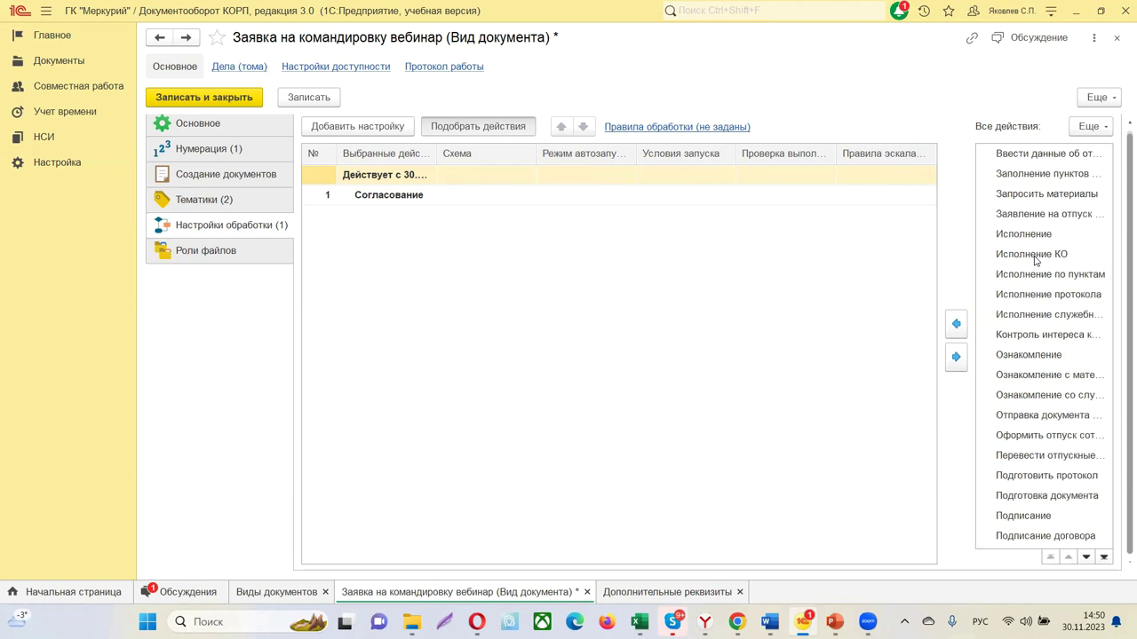
{"action": "double_click", "coordinate": [1027, 236]}
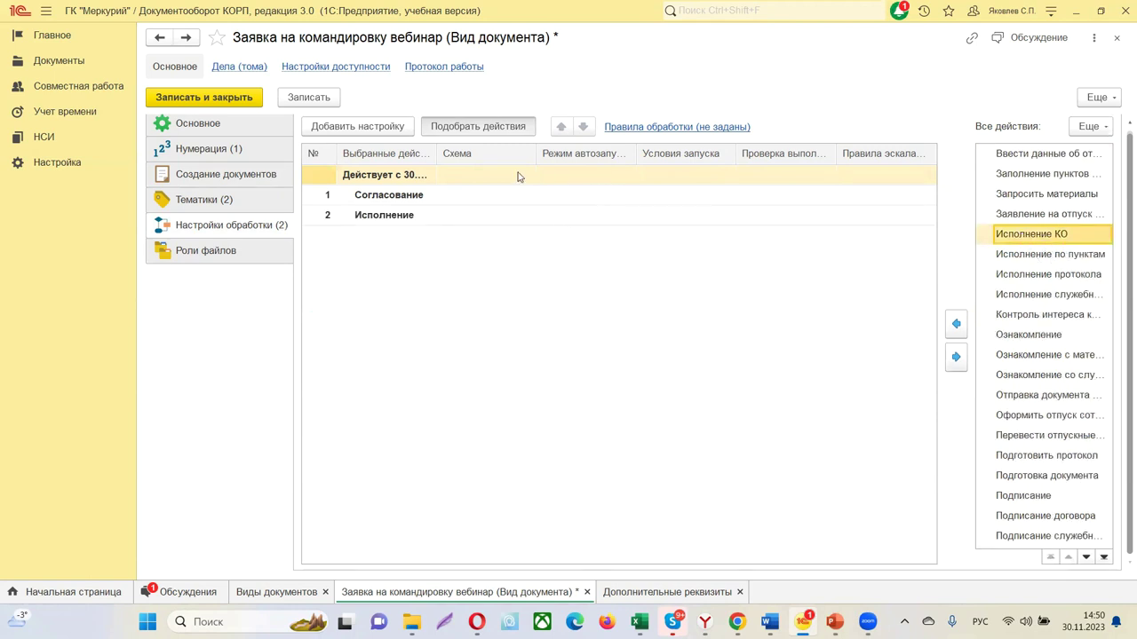
{"action": "left_click", "coordinate": [320, 101]}
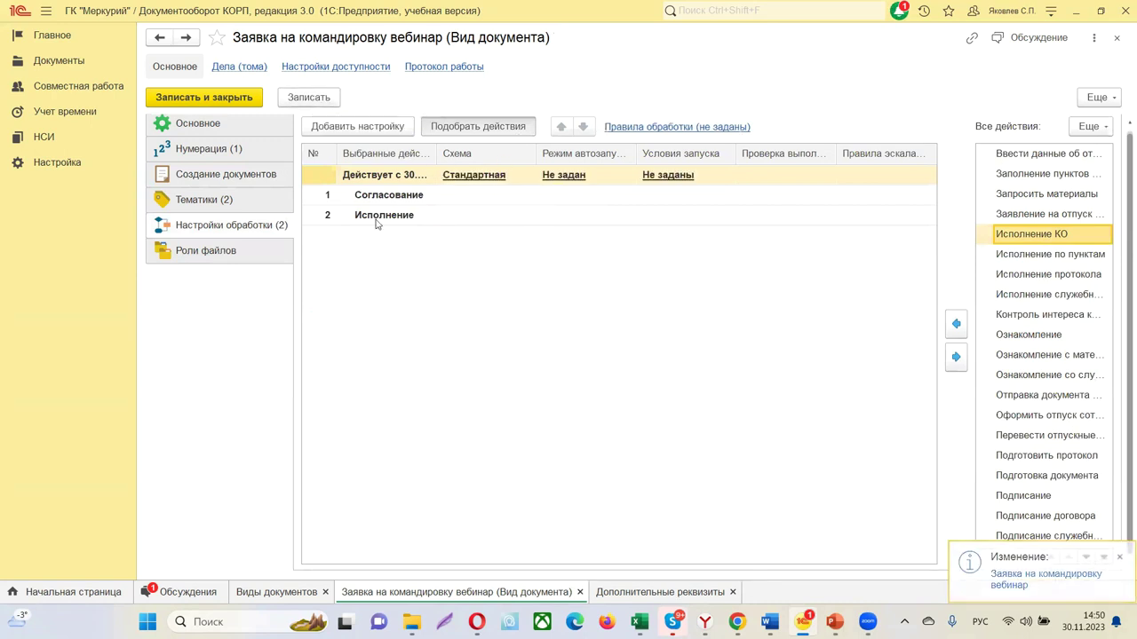
Create a processing rule for the document type "Заявка на командировку вебинар" and enable its actions "Согласование" and "Исполнение"
{"action": "left_click", "coordinate": [629, 128]}
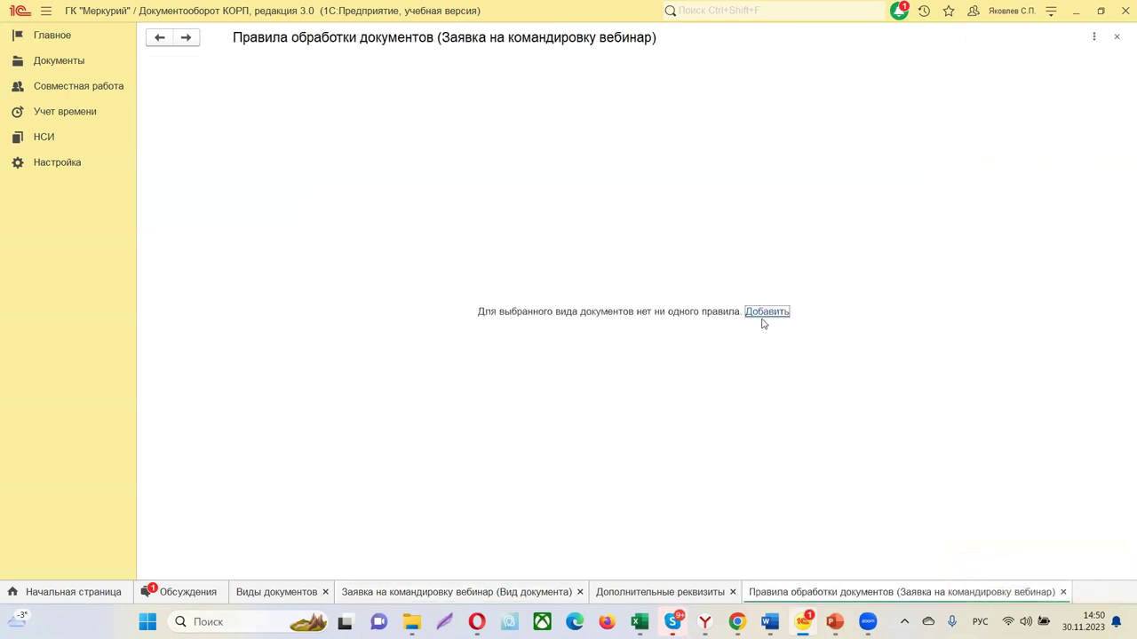
{"action": "left_click", "coordinate": [764, 312]}
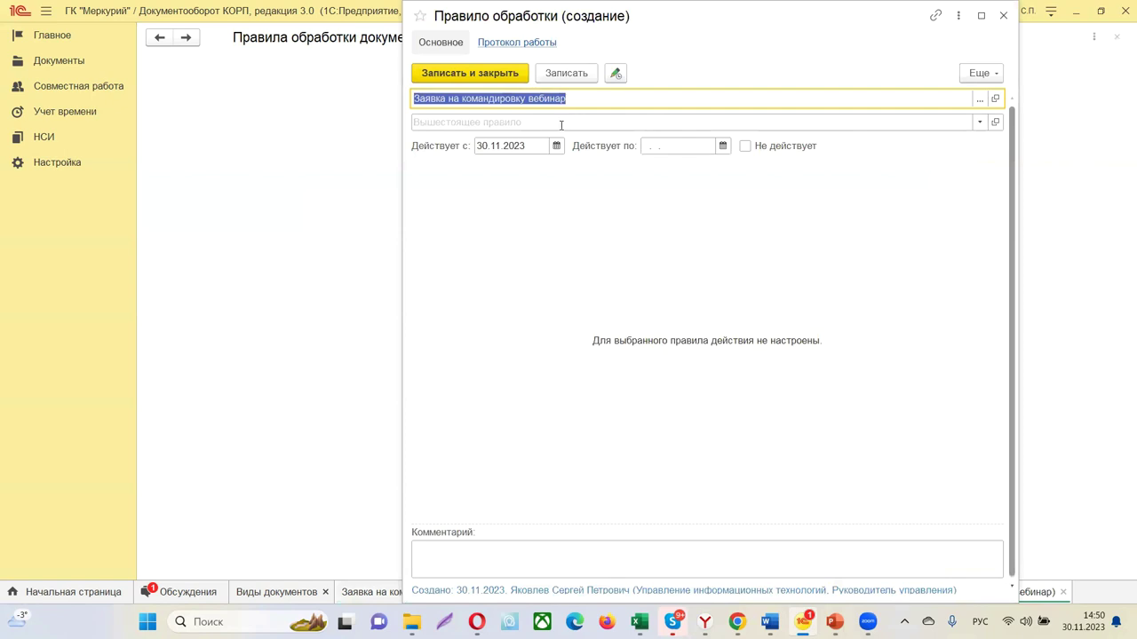
{"action": "left_click", "coordinate": [499, 75]}
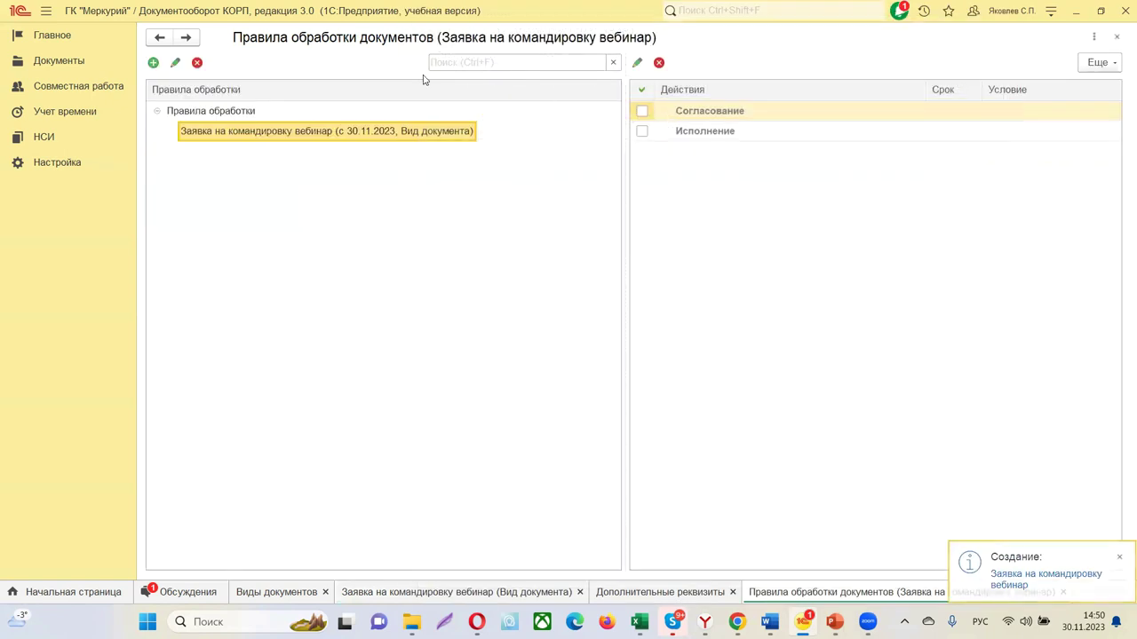
{"action": "left_click", "coordinate": [641, 113]}
{"action": "left_click", "coordinate": [642, 130]}
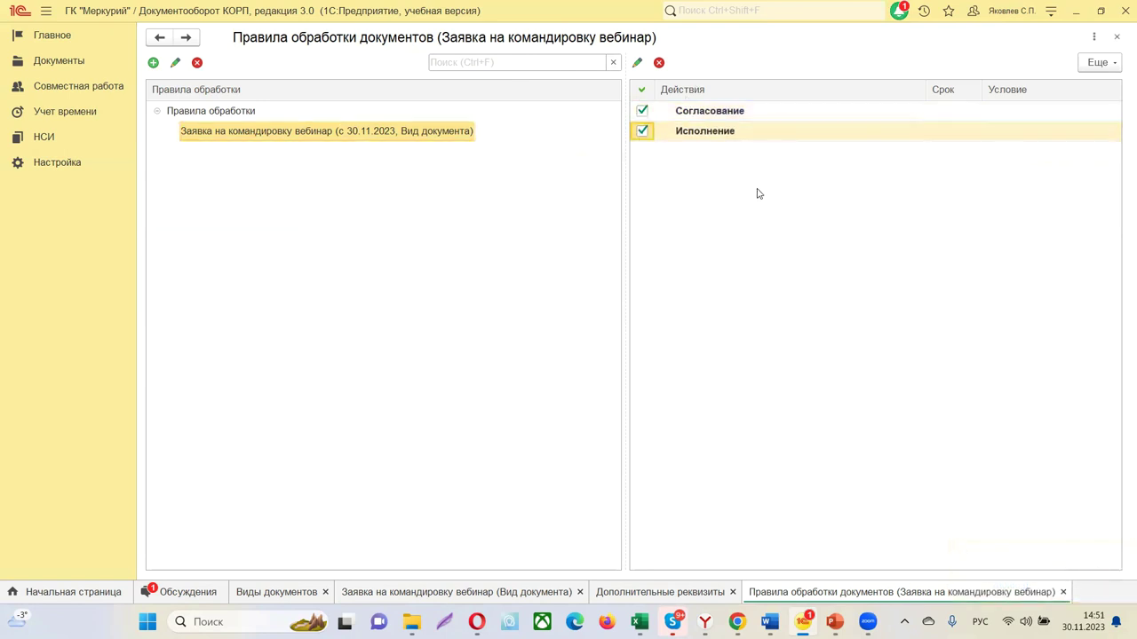
In the settings of "Согласование", set the approver to the auto-substitution "Непосредственный руководитель подготовившего документ" and widen the participants column
{"action": "left_click", "coordinate": [695, 114]}
{"action": "double_click", "coordinate": [695, 115]}
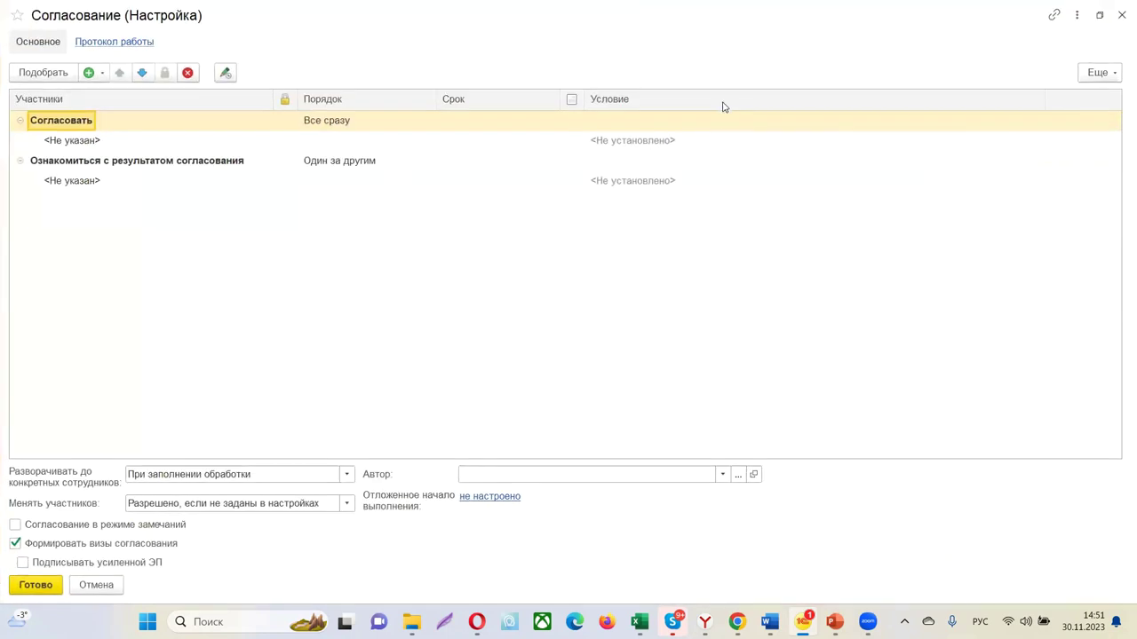
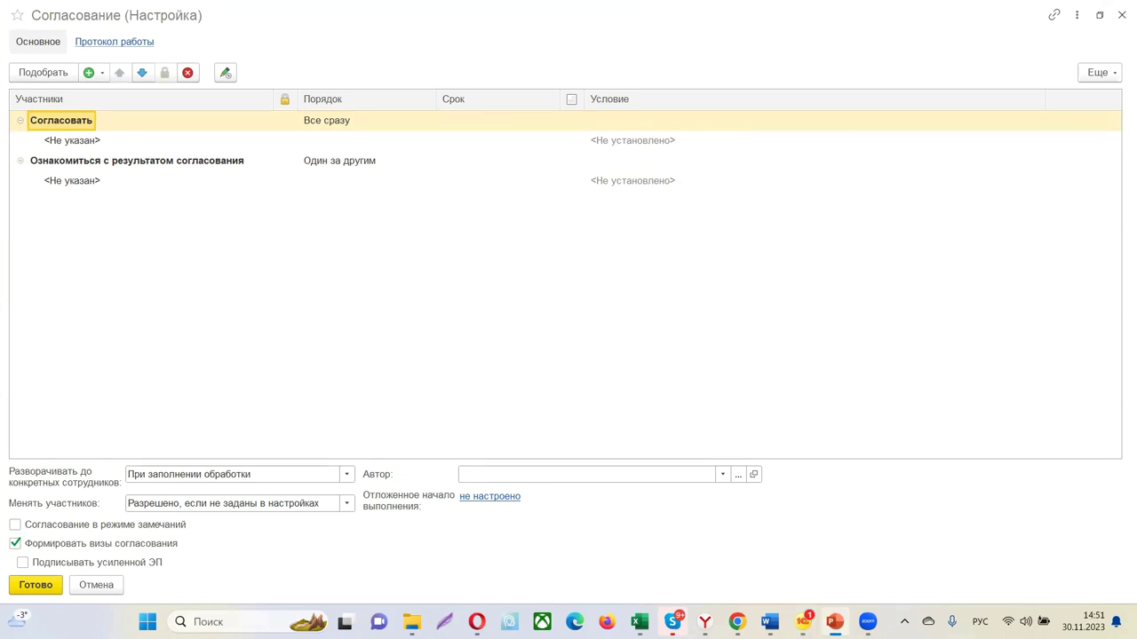
{"action": "double_click", "coordinate": [50, 142]}
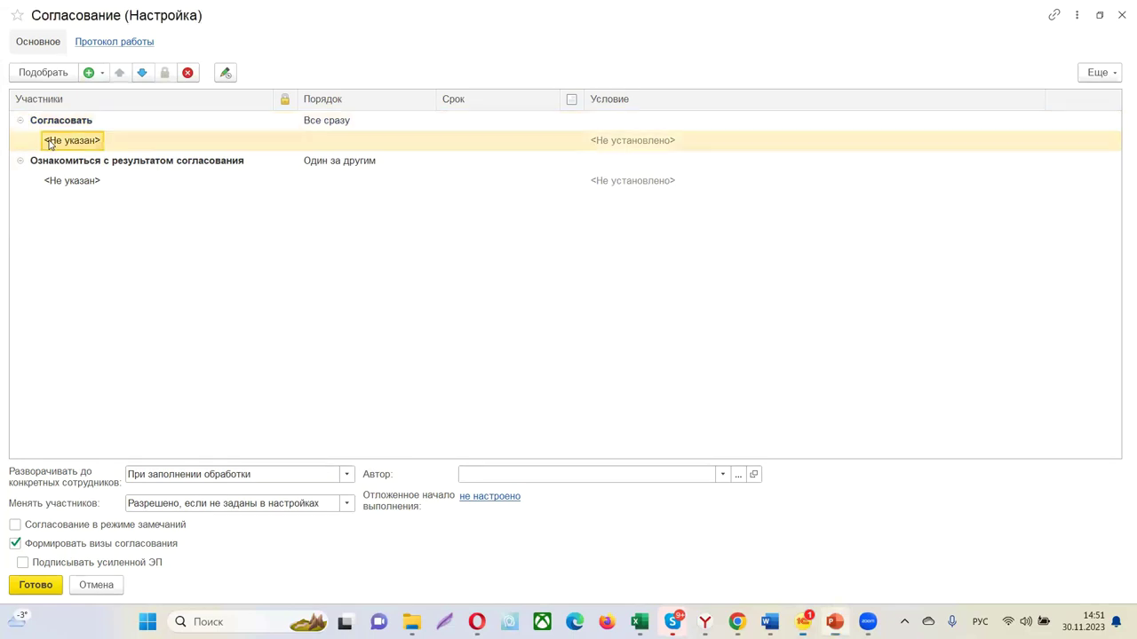
{"action": "left_click", "coordinate": [265, 142]}
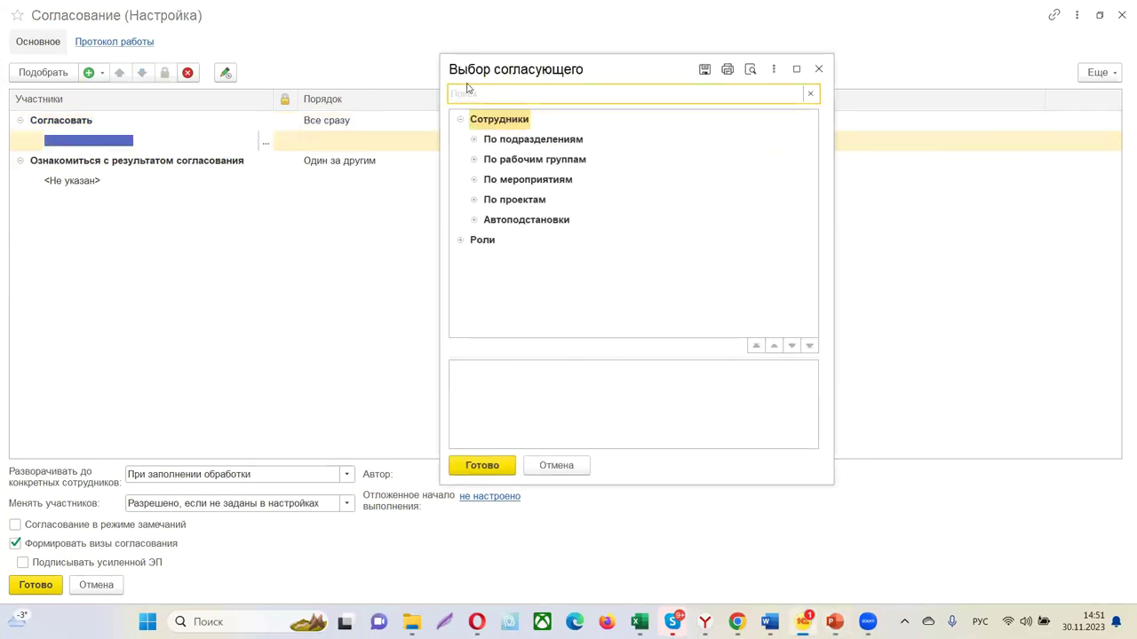
{"action": "left_click", "coordinate": [473, 221]}
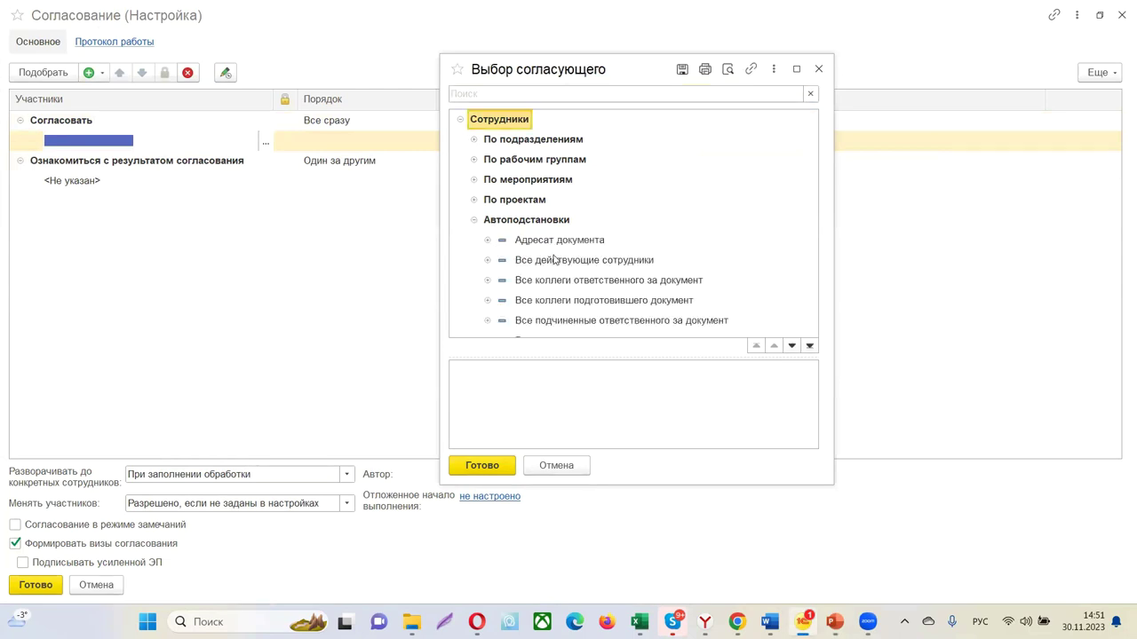
{"action": "scroll", "coordinate": [542, 253], "scroll_direction": "down", "scroll_amount": 1}
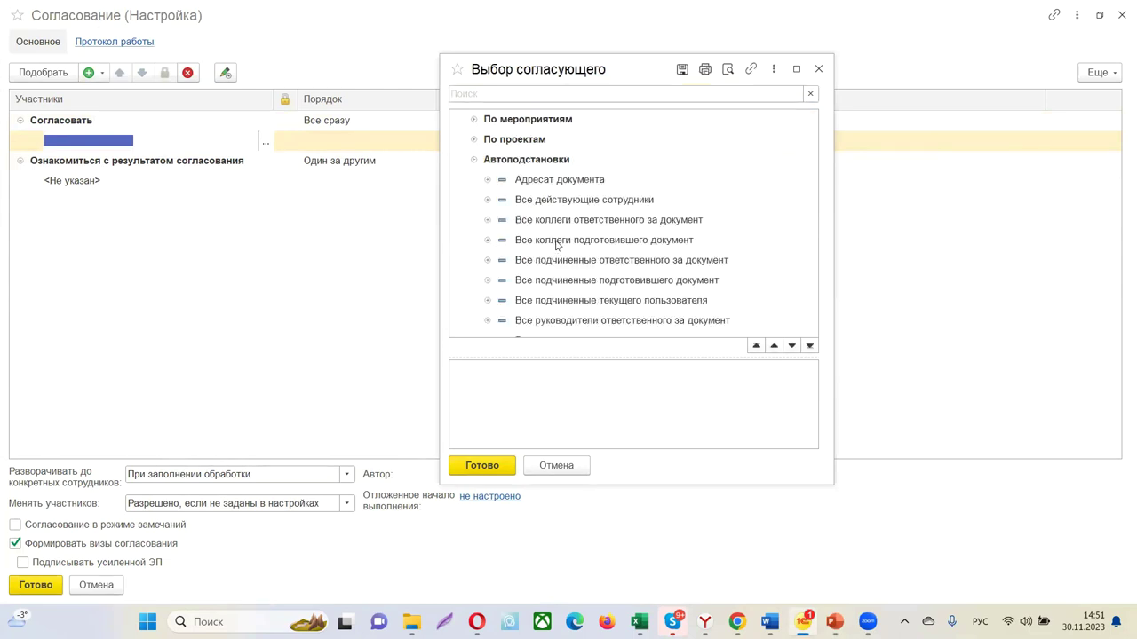
{"action": "scroll", "coordinate": [558, 244], "scroll_direction": "down", "scroll_amount": 3}
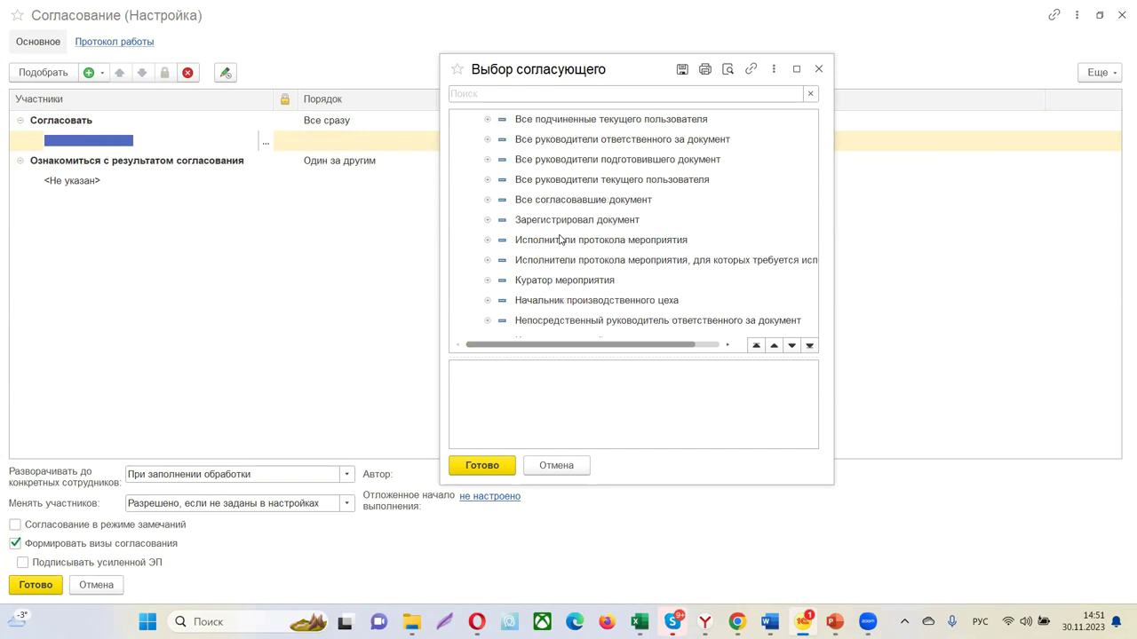
{"action": "scroll", "coordinate": [559, 240], "scroll_direction": "down", "scroll_amount": 1}
{"action": "left_click", "coordinate": [622, 282]}
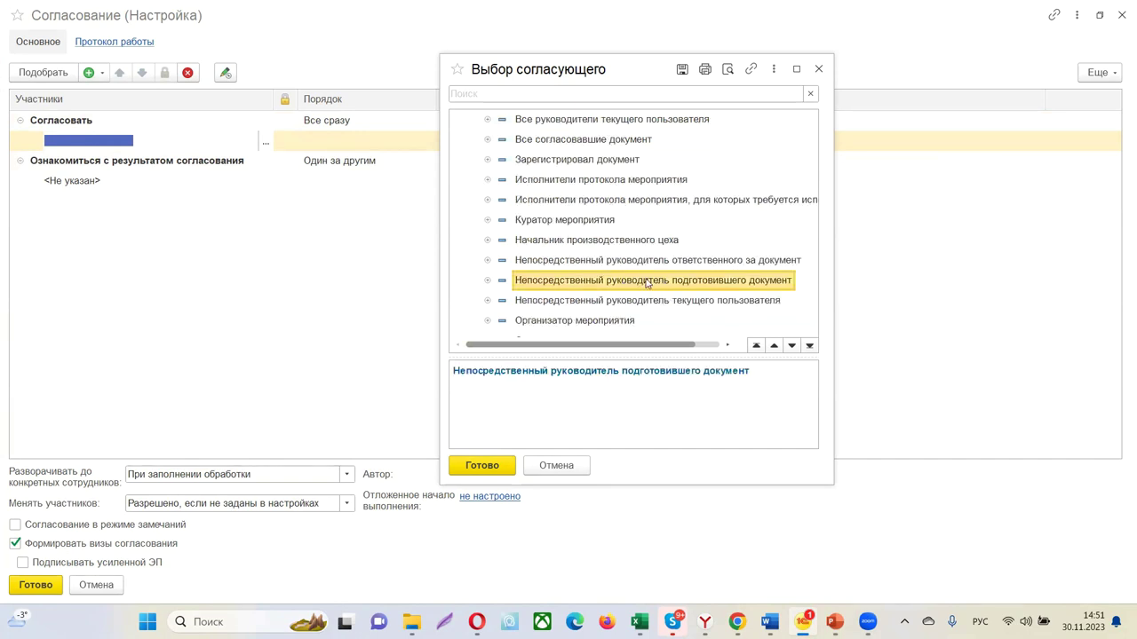
{"action": "double_click", "coordinate": [646, 282]}
{"action": "left_click_drag", "start_coordinate": [273, 104], "coordinate": [340, 108]}
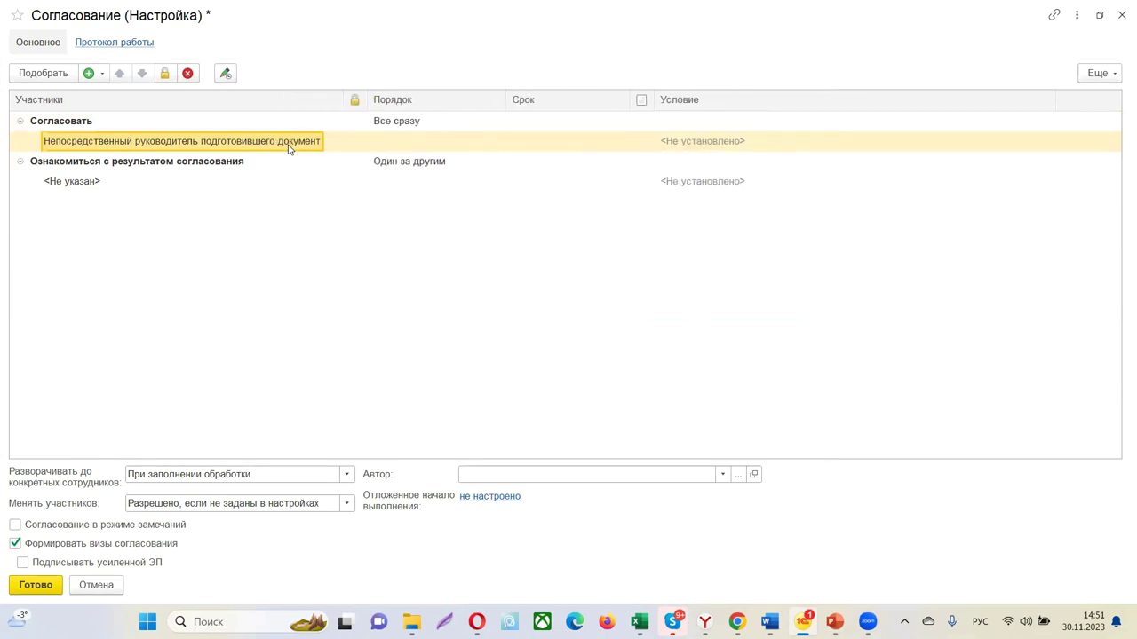
Add a second participant row to the "Согласовать" stage and look through the available roles without choosing one
{"action": "left_click", "coordinate": [417, 124]}
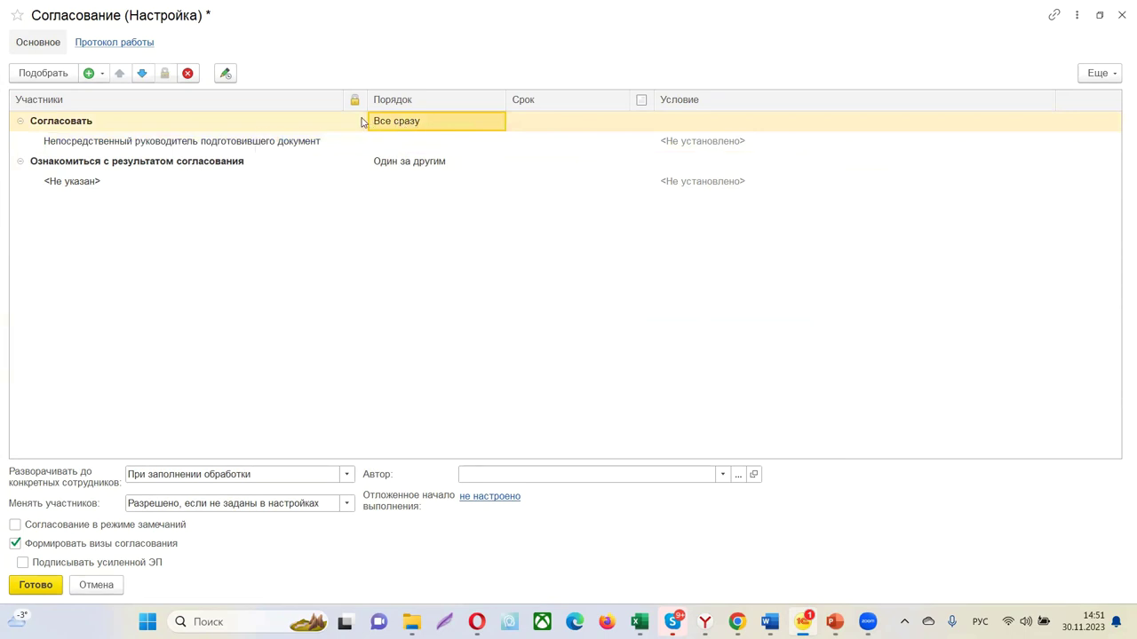
{"action": "left_click", "coordinate": [92, 76]}
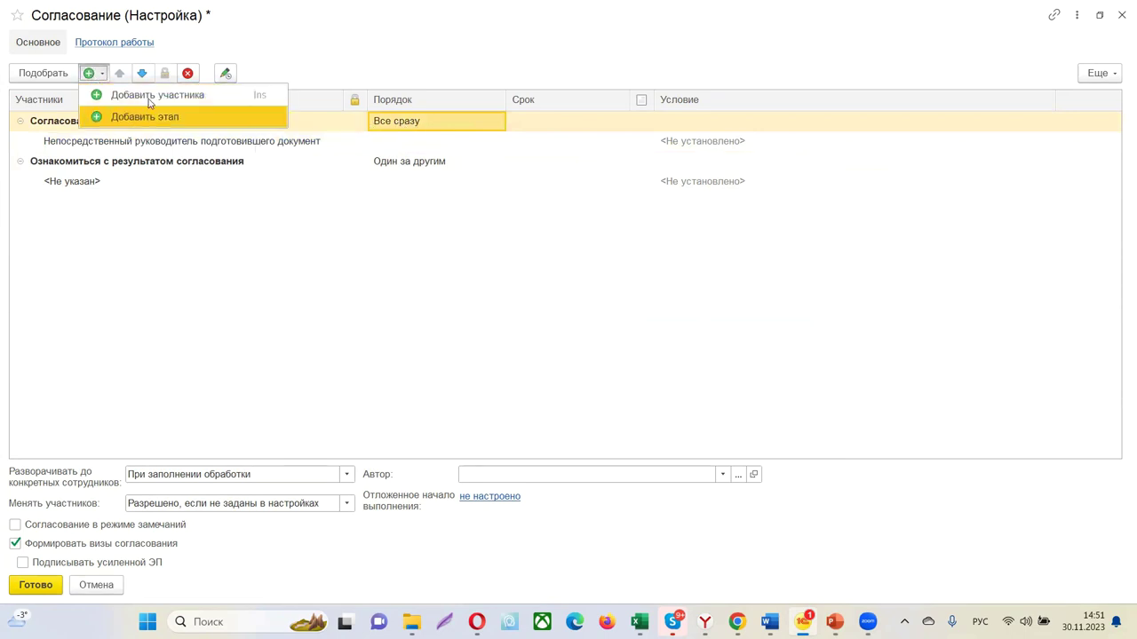
{"action": "left_click", "coordinate": [116, 94]}
{"action": "left_click", "coordinate": [86, 163]}
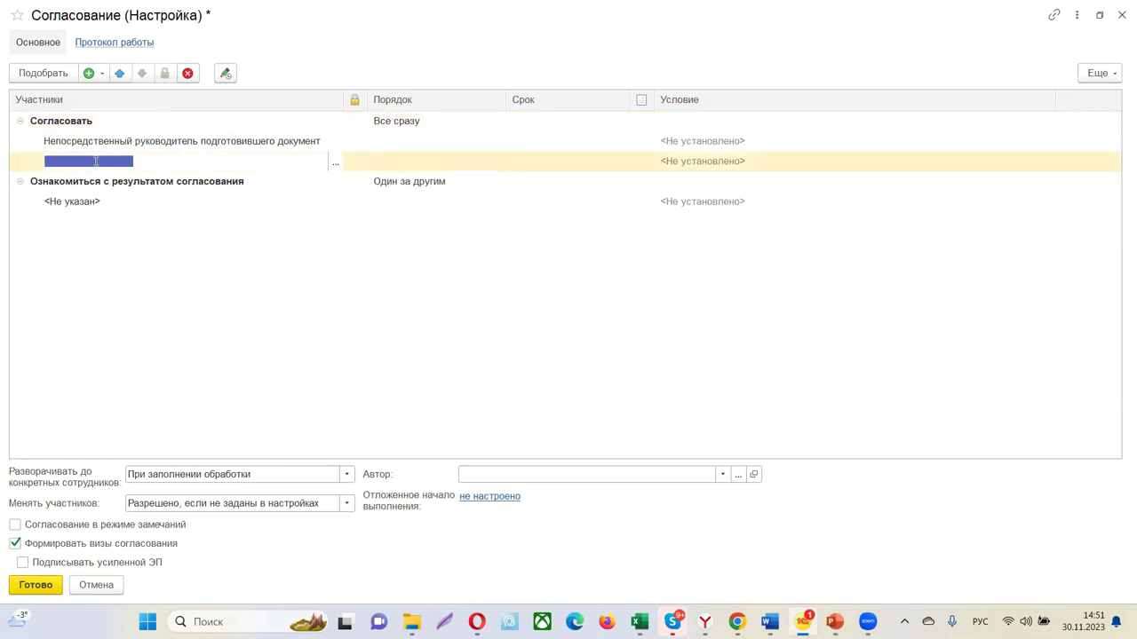
{"action": "left_click", "coordinate": [334, 162]}
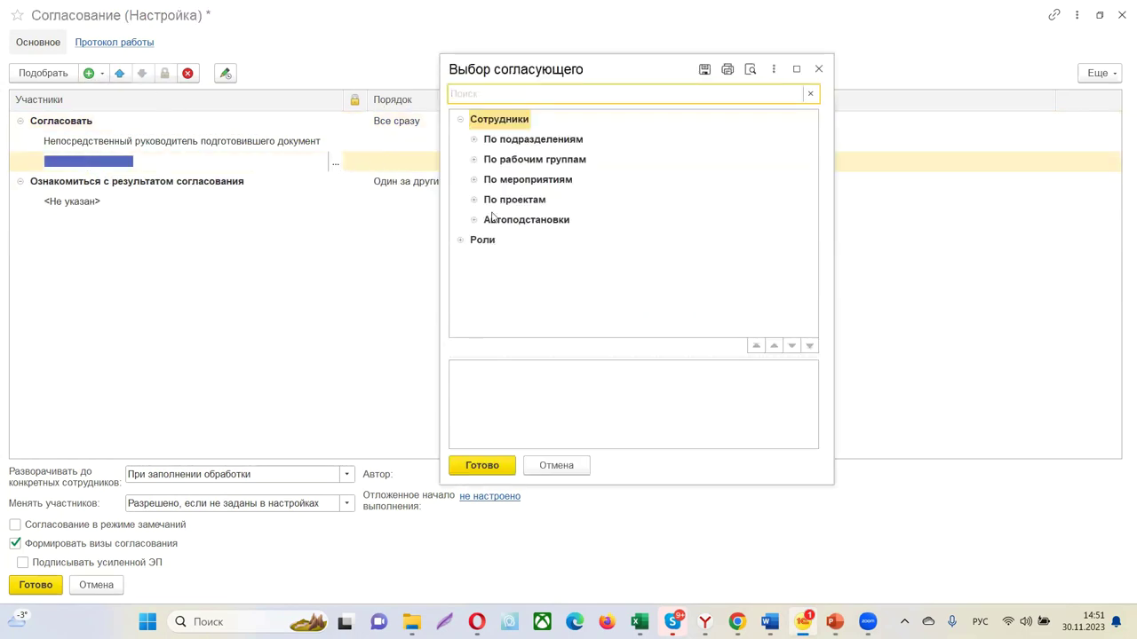
{"action": "left_click", "coordinate": [460, 240]}
{"action": "scroll", "coordinate": [540, 269], "scroll_direction": "down", "scroll_amount": 1}
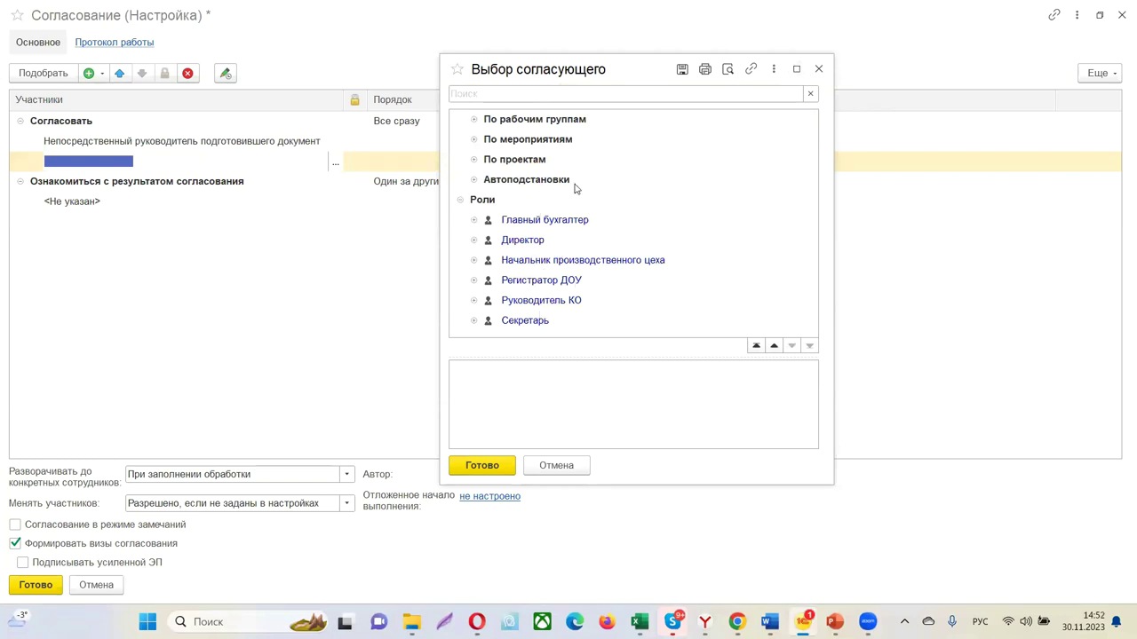
{"action": "left_click", "coordinate": [819, 68]}
Search the program functions for "рол" and open the list "Роли исполнителей"
{"action": "left_click", "coordinate": [1102, 15]}
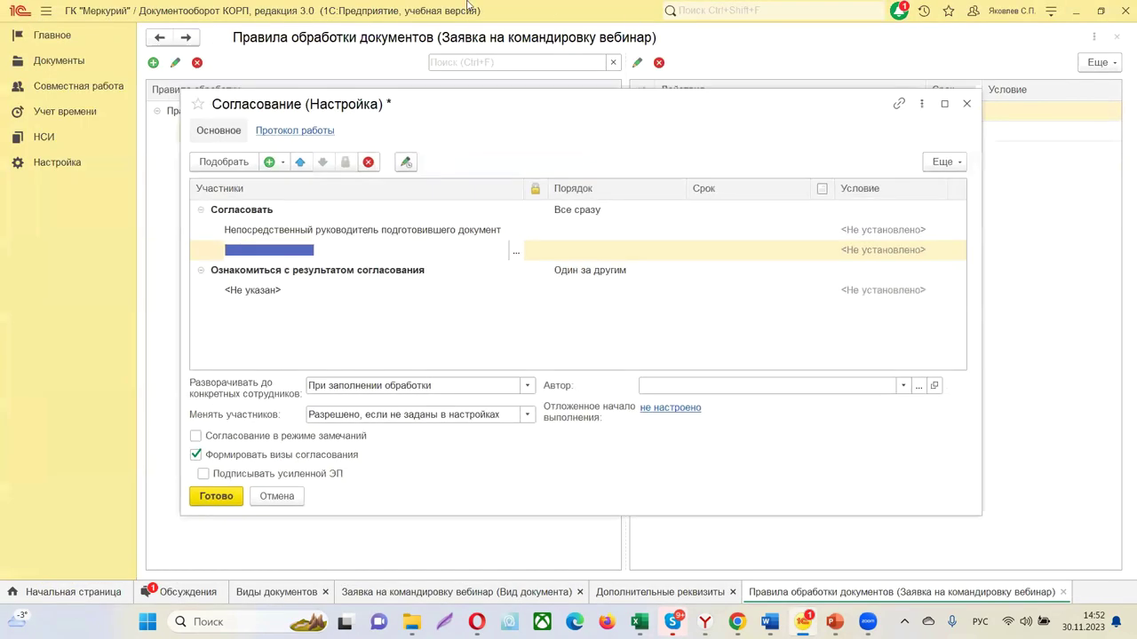
{"action": "left_click", "coordinate": [45, 15]}
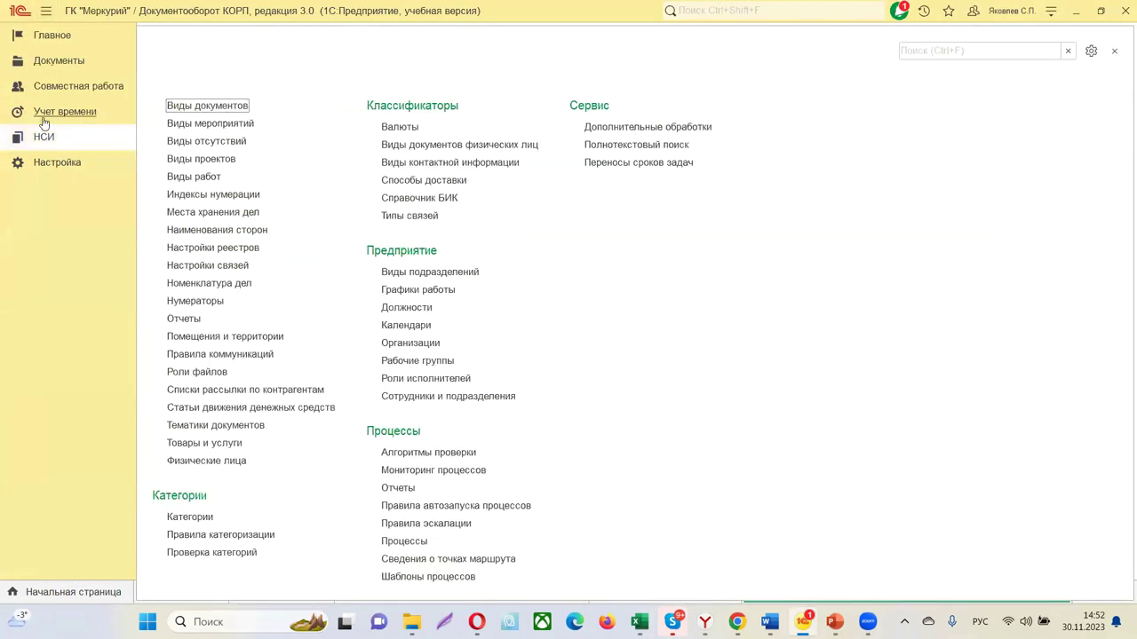
{"action": "left_click", "coordinate": [40, 35]}
{"action": "left_click", "coordinate": [961, 54]}
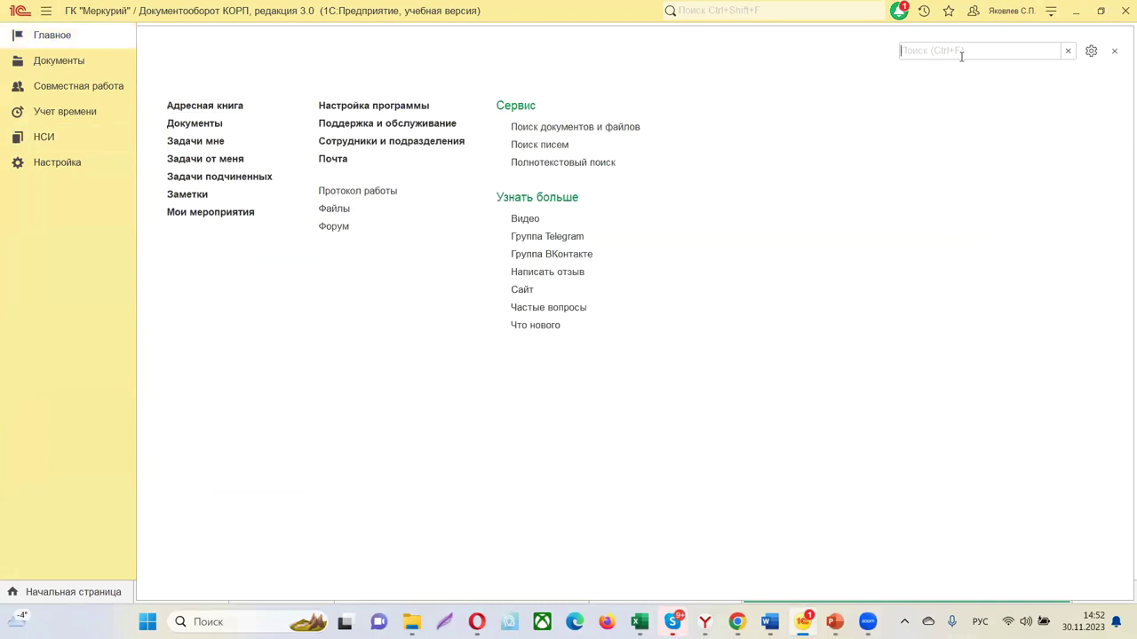
{"action": "type", "text": "рол"}
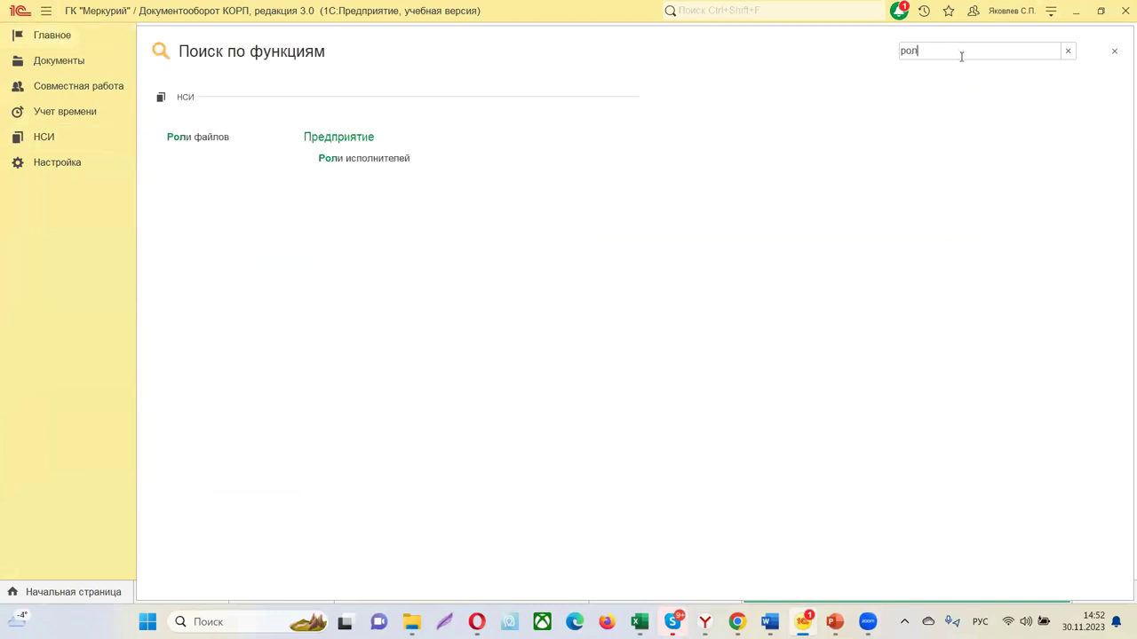
{"action": "left_click", "coordinate": [362, 159]}
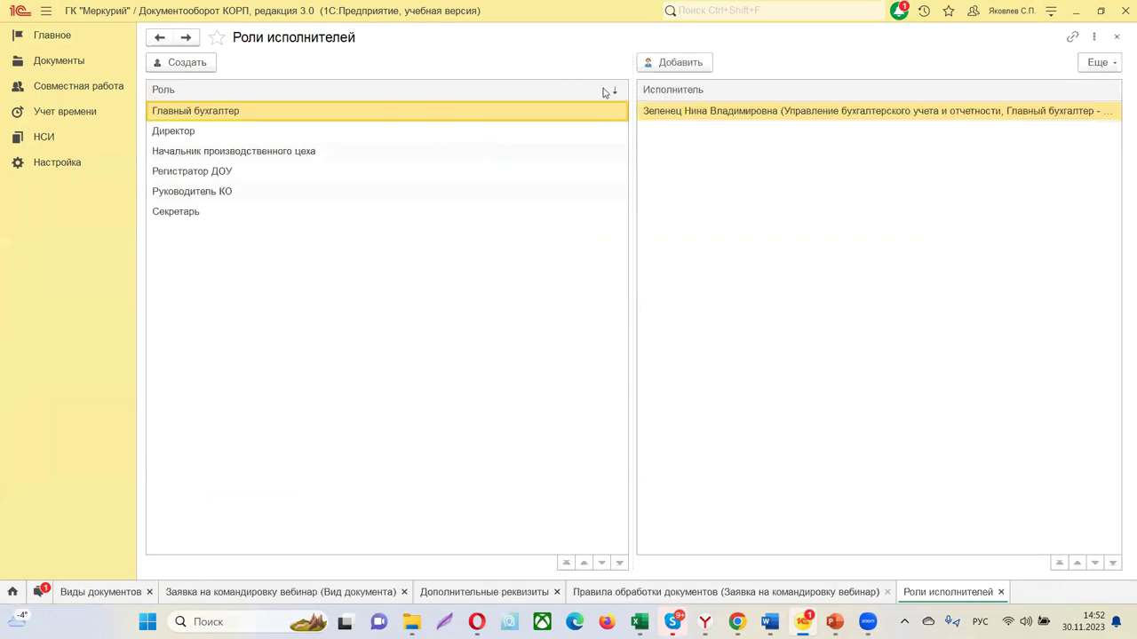
Create and save a performer role named "Служба безопасности", used without addressing objects
{"action": "left_click", "coordinate": [177, 64]}
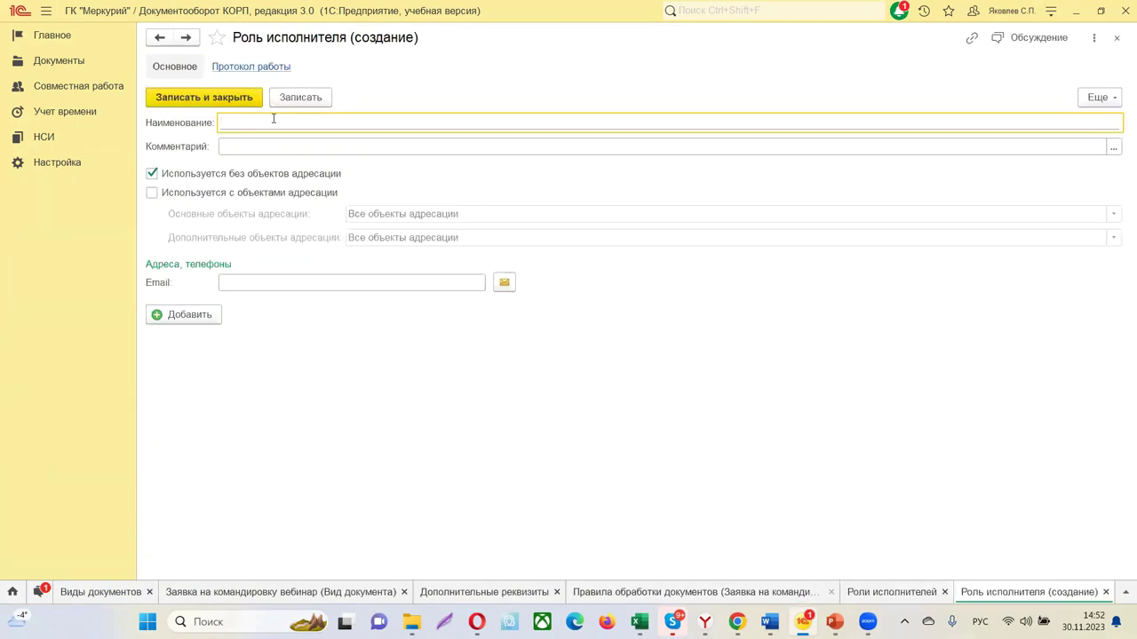
{"action": "type", "text": "Служба безопасности"}
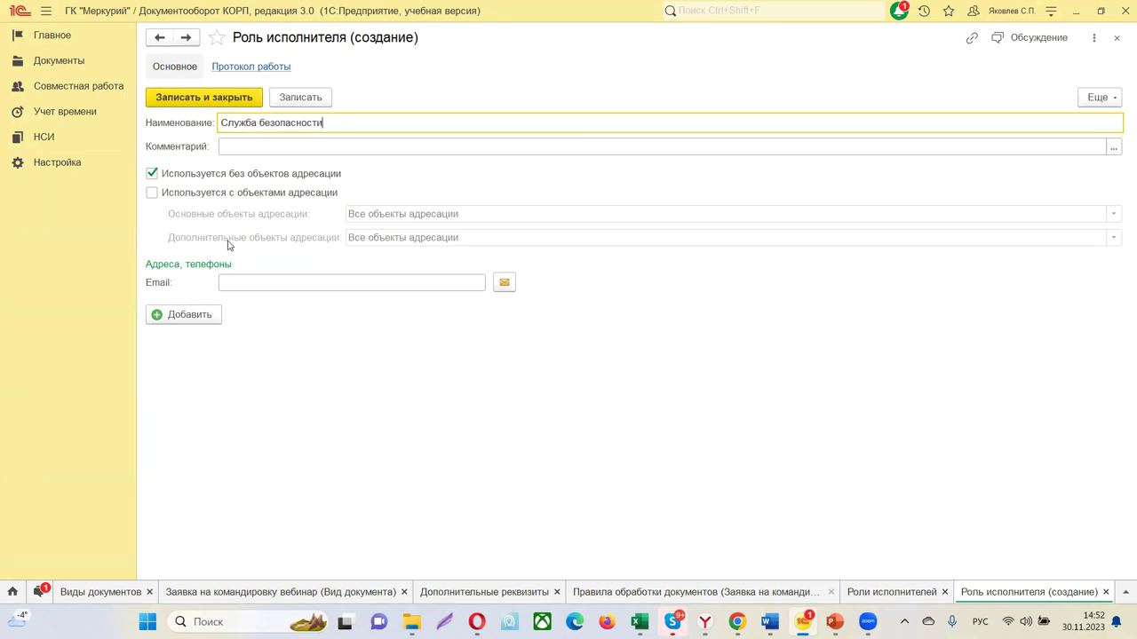
{"action": "left_click", "coordinate": [255, 97]}
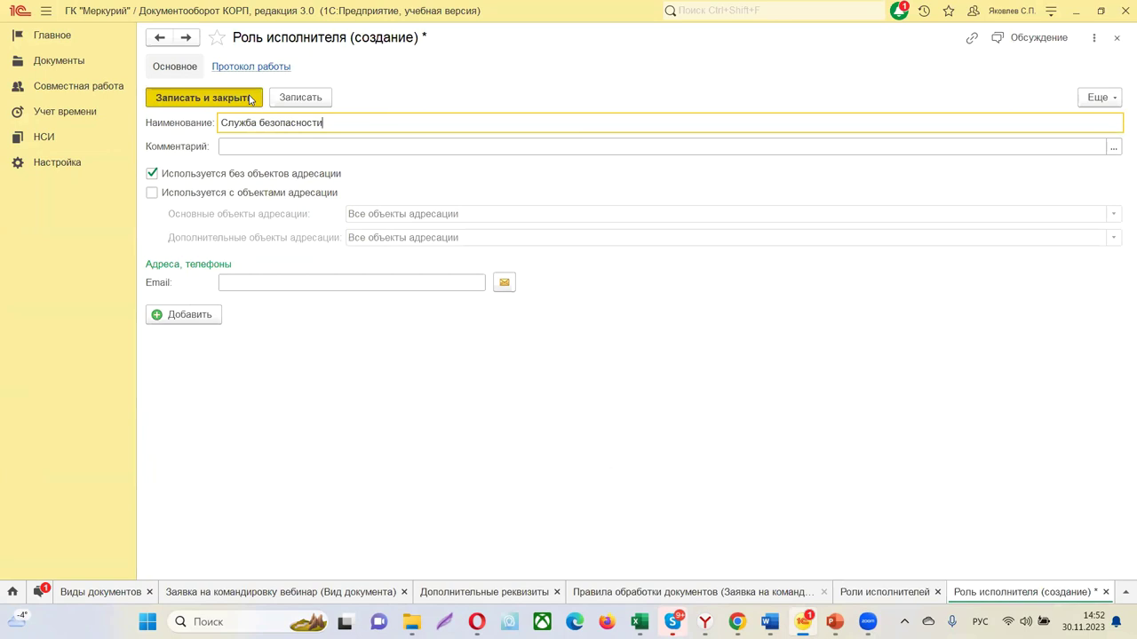
Assign the director from the "Дирекция" department as the performer of the role "Служба безопасности"
{"action": "left_click", "coordinate": [672, 63]}
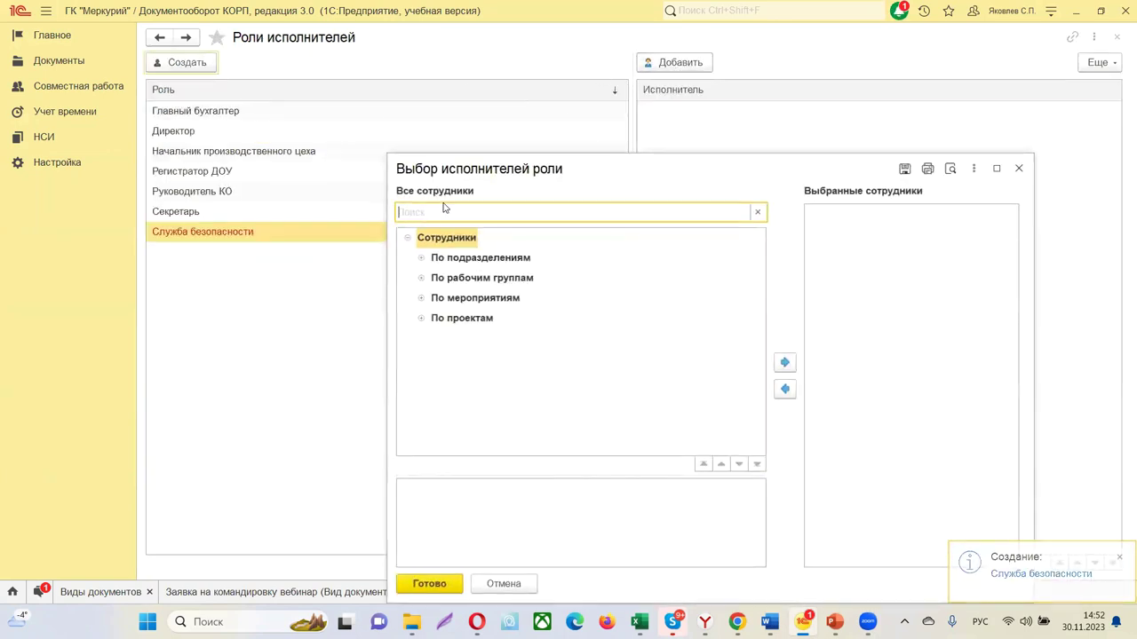
{"action": "left_click", "coordinate": [421, 258]}
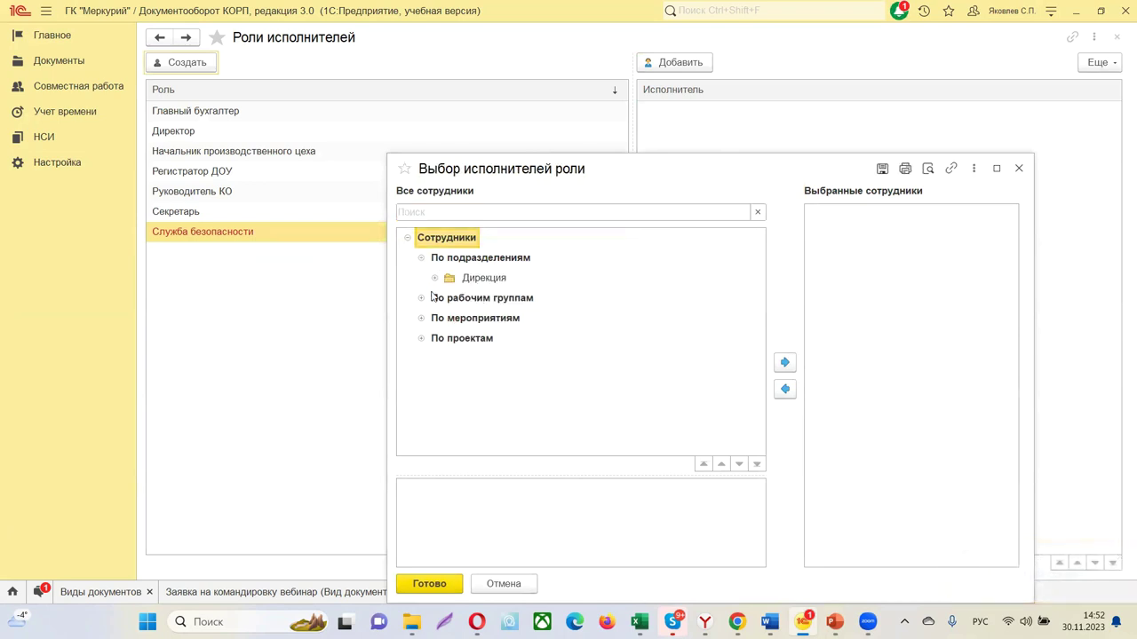
{"action": "left_click", "coordinate": [435, 278]}
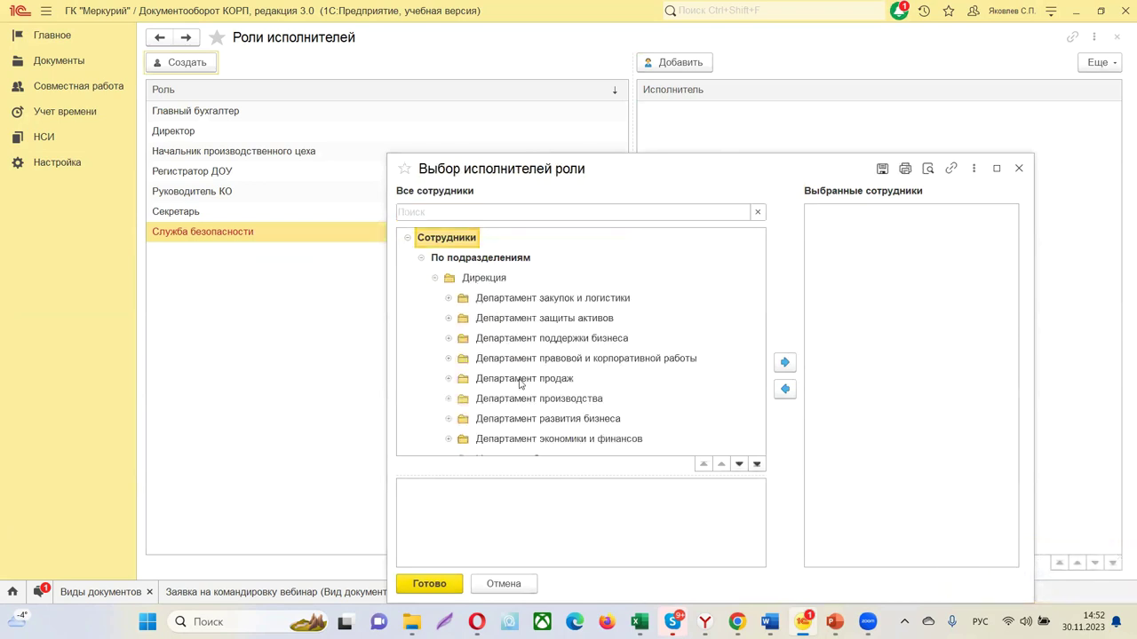
{"action": "scroll", "coordinate": [531, 356], "scroll_direction": "down", "scroll_amount": 1}
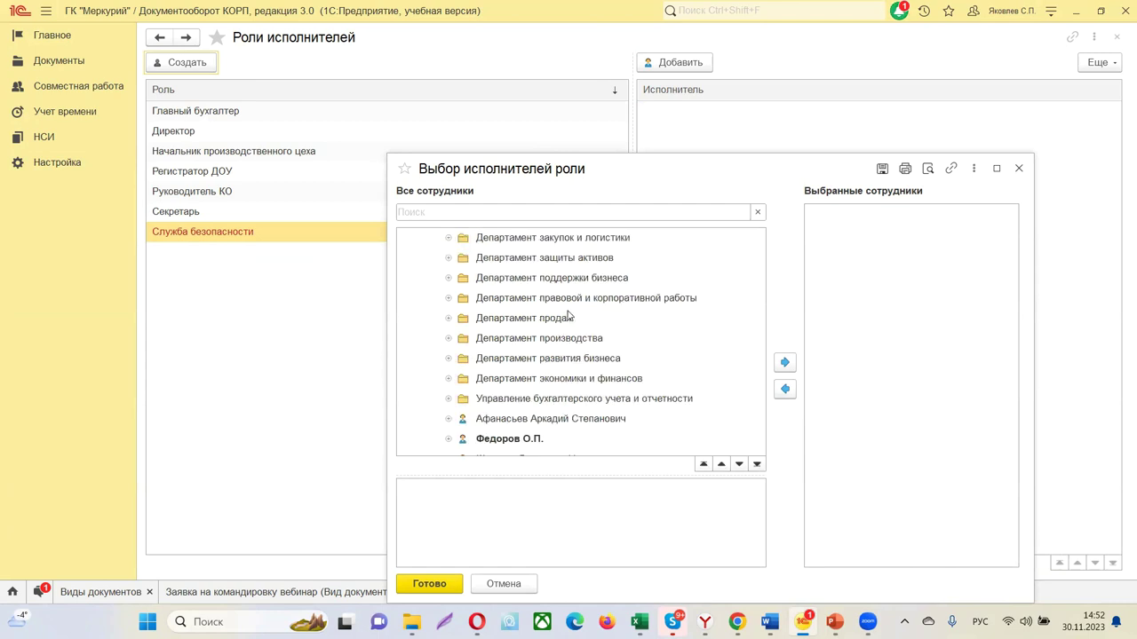
{"action": "scroll", "coordinate": [574, 305], "scroll_direction": "up", "scroll_amount": 1}
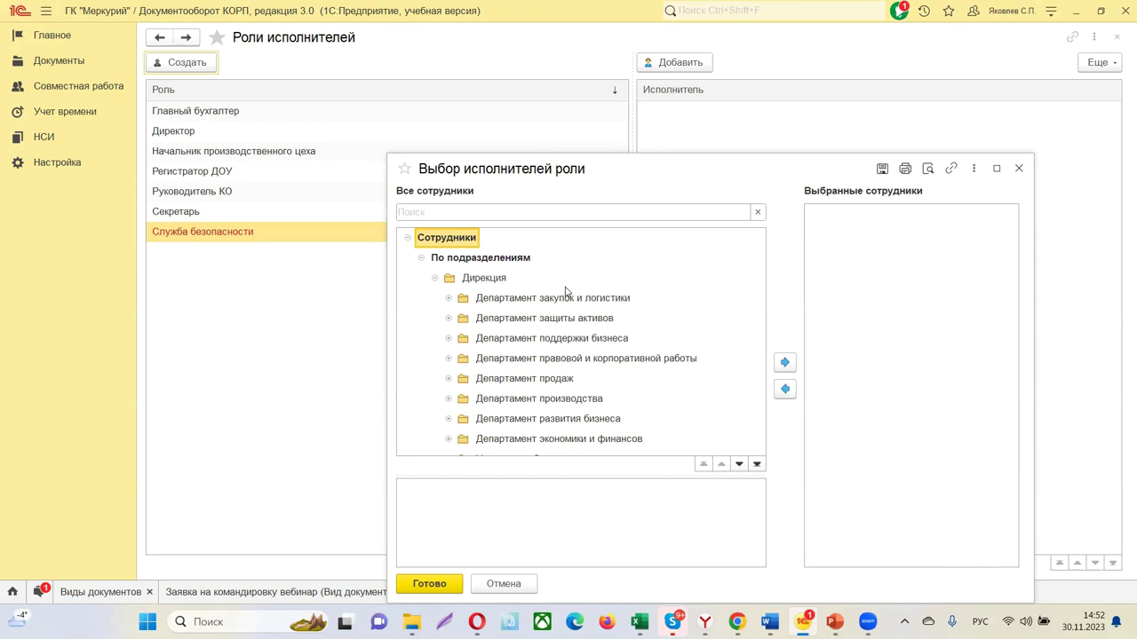
{"action": "scroll", "coordinate": [533, 338], "scroll_direction": "down", "scroll_amount": 1}
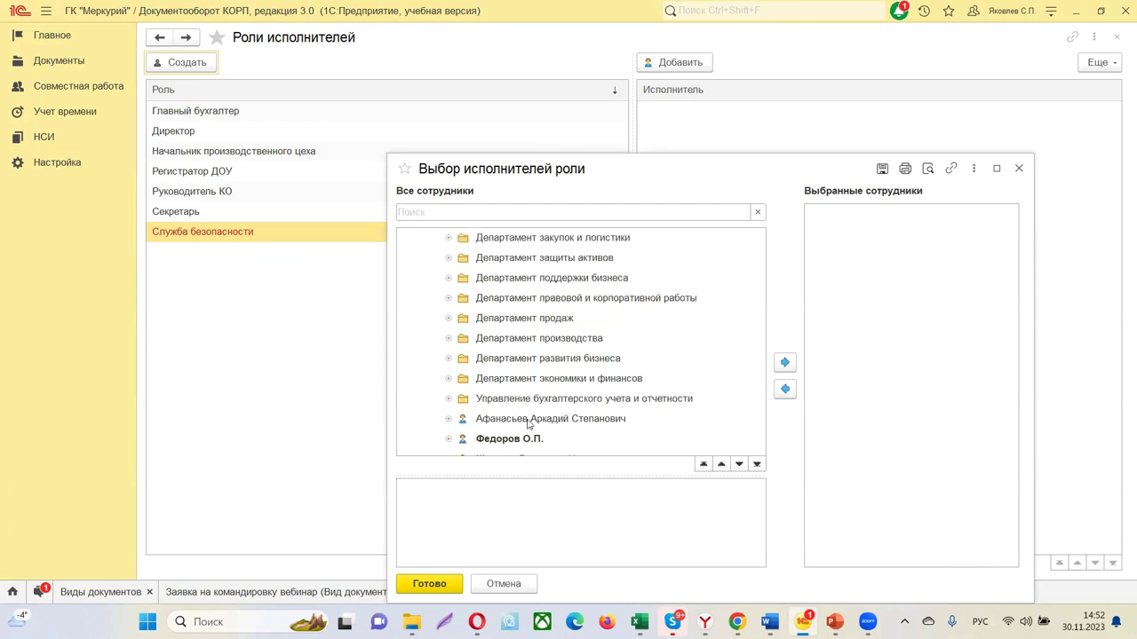
{"action": "scroll", "coordinate": [523, 430], "scroll_direction": "down", "scroll_amount": 1}
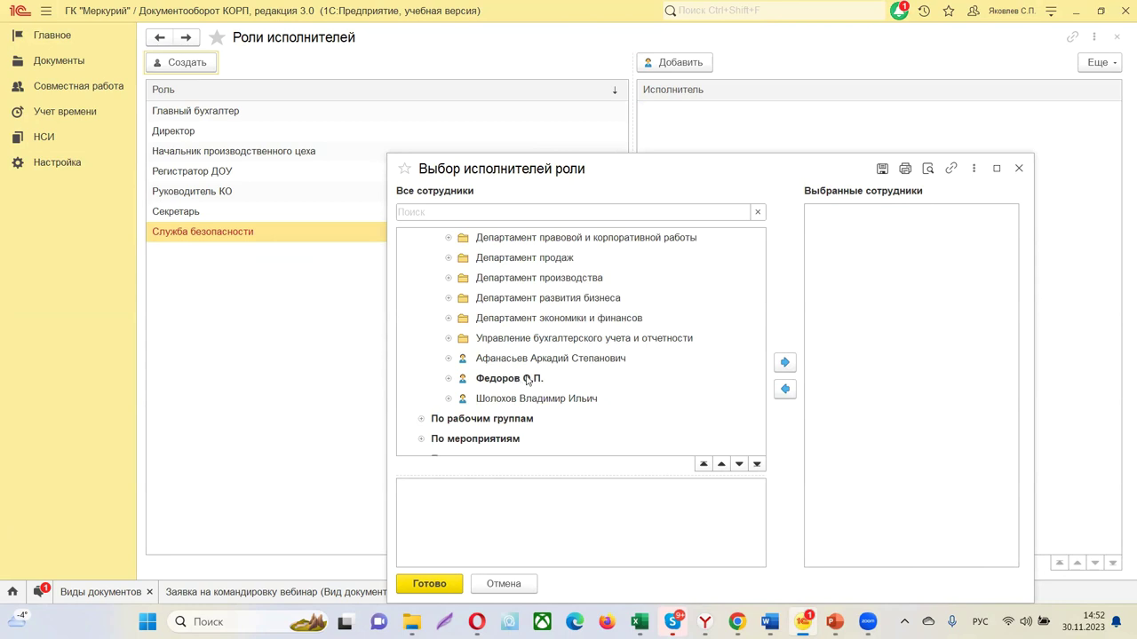
{"action": "double_click", "coordinate": [520, 380]}
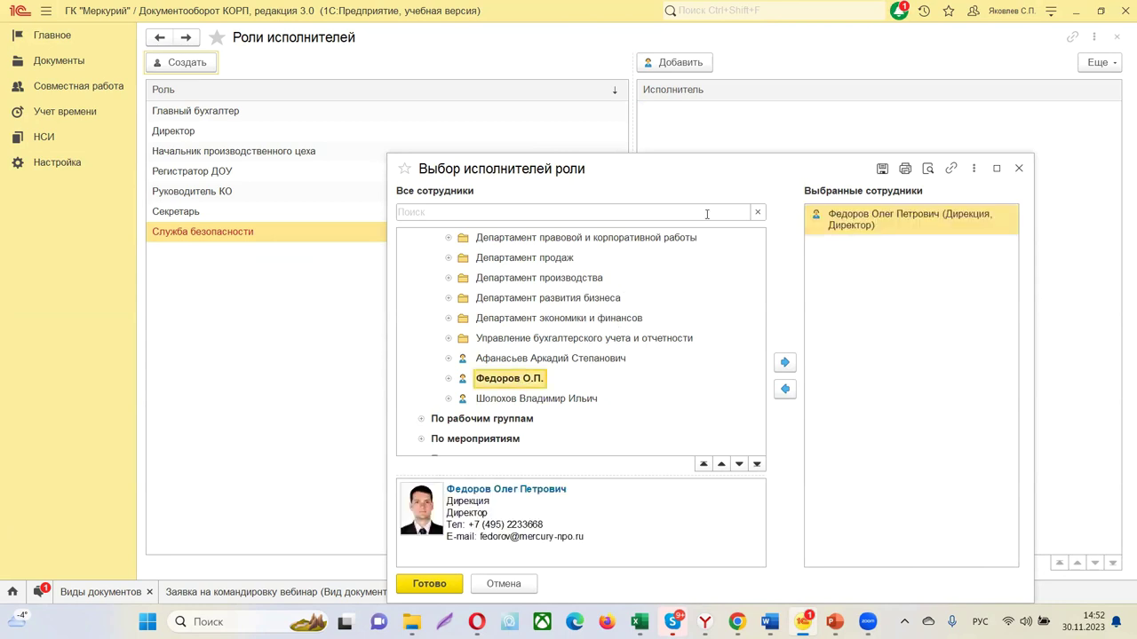
{"action": "left_click", "coordinate": [429, 583]}
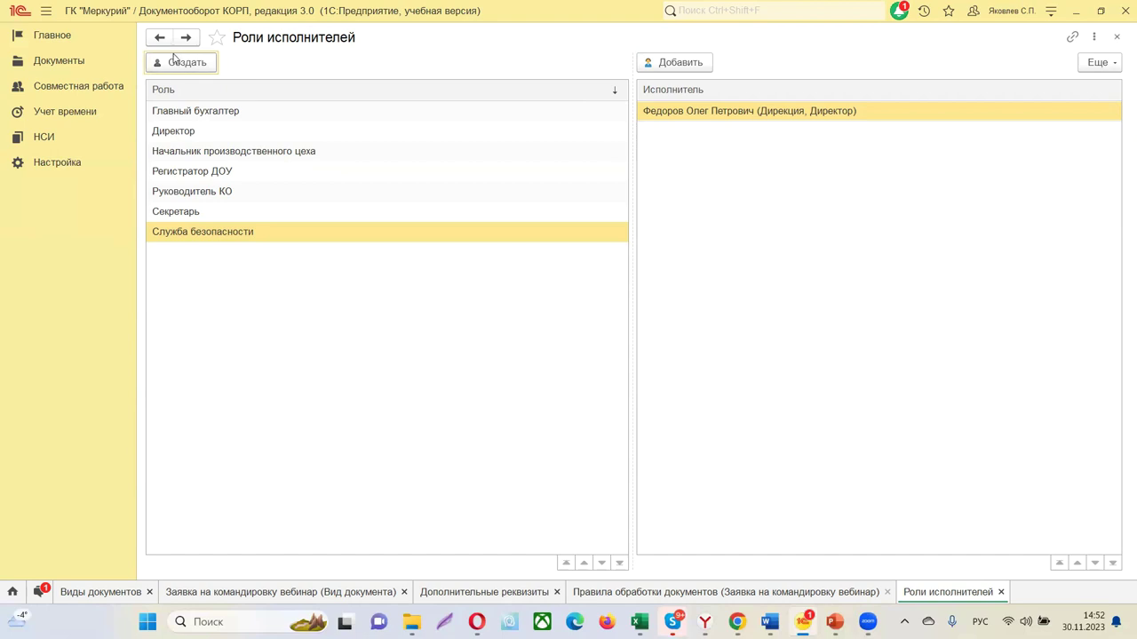
Return to the "Согласование" settings and set the second participant of the "Согласовать" stage to the role "Служба безопасности"
{"action": "left_click", "coordinate": [611, 593]}
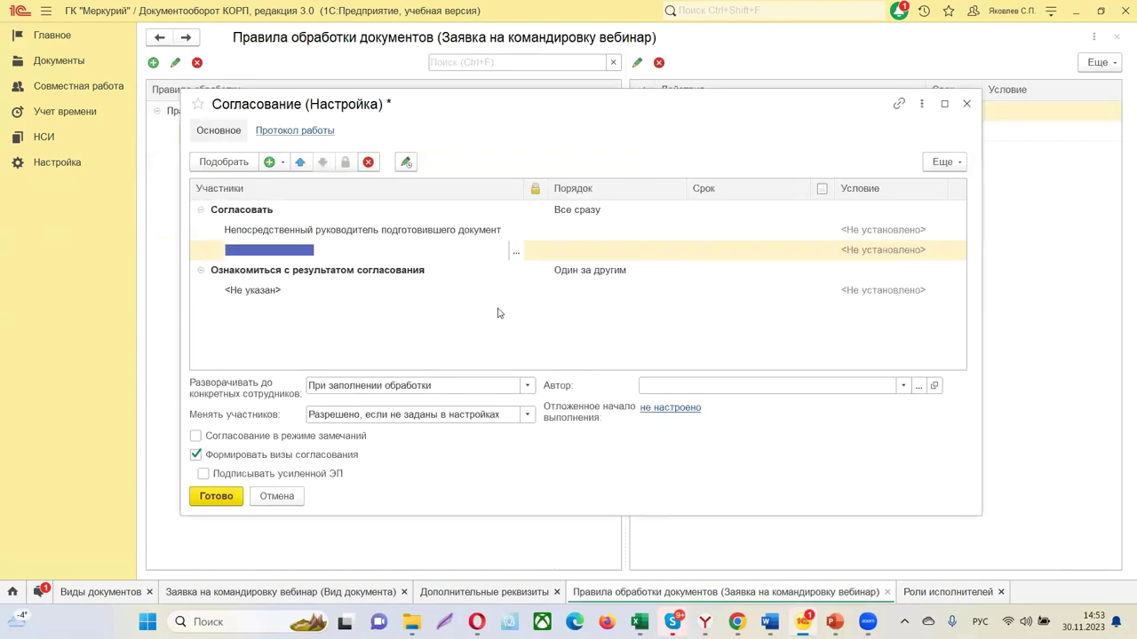
{"action": "left_click", "coordinate": [515, 252]}
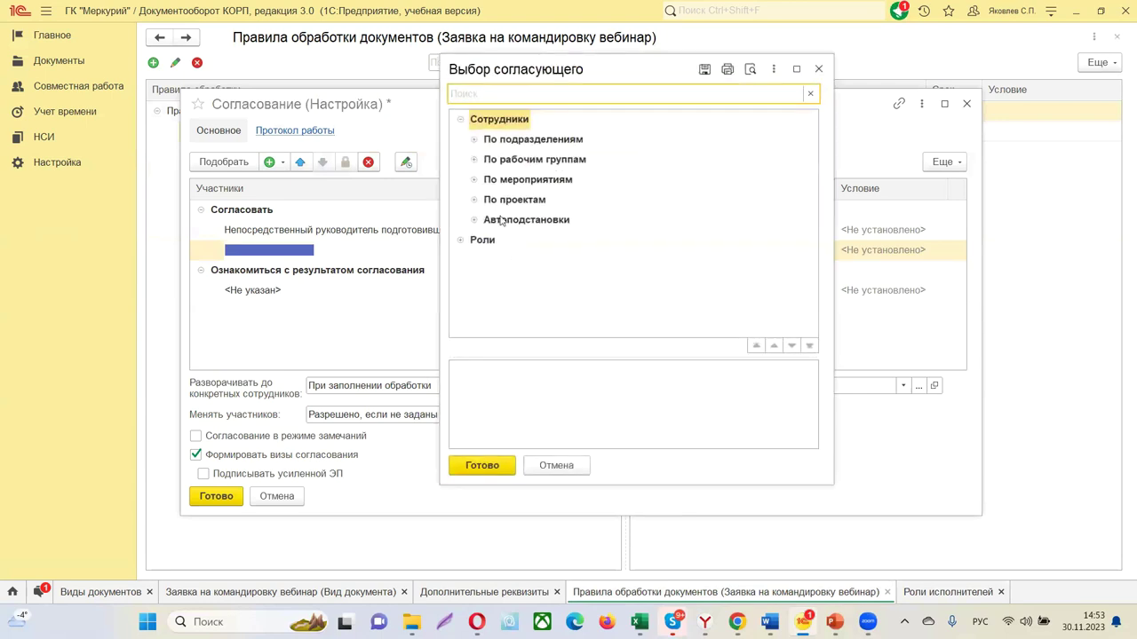
{"action": "left_click", "coordinate": [460, 241]}
{"action": "scroll", "coordinate": [524, 279], "scroll_direction": "down", "scroll_amount": 2}
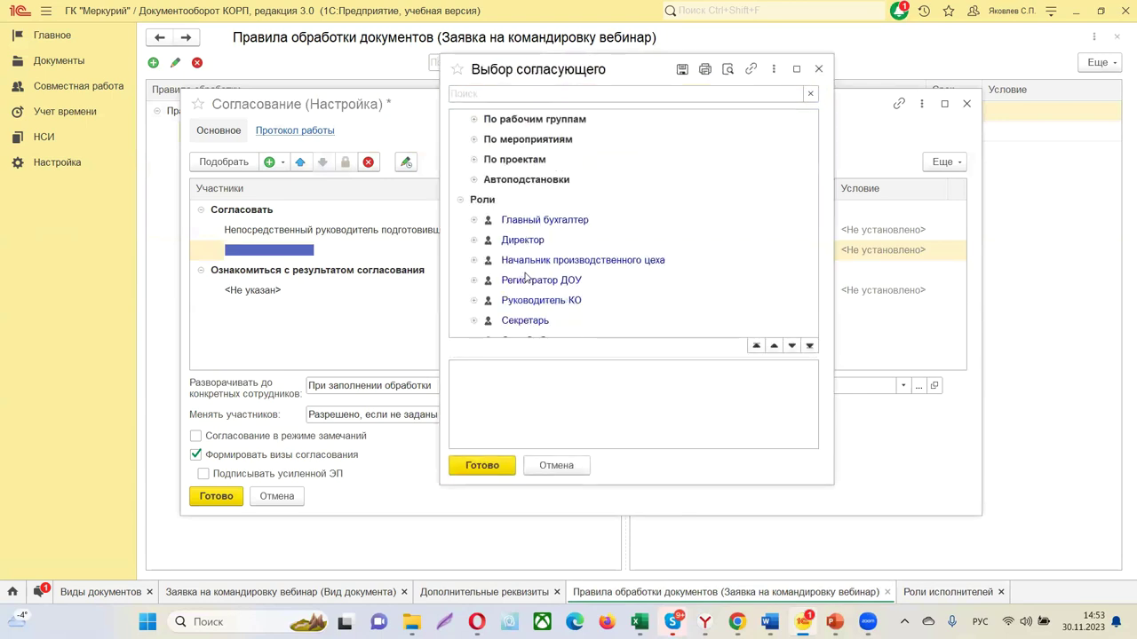
{"action": "scroll", "coordinate": [559, 257], "scroll_direction": "down", "scroll_amount": 1}
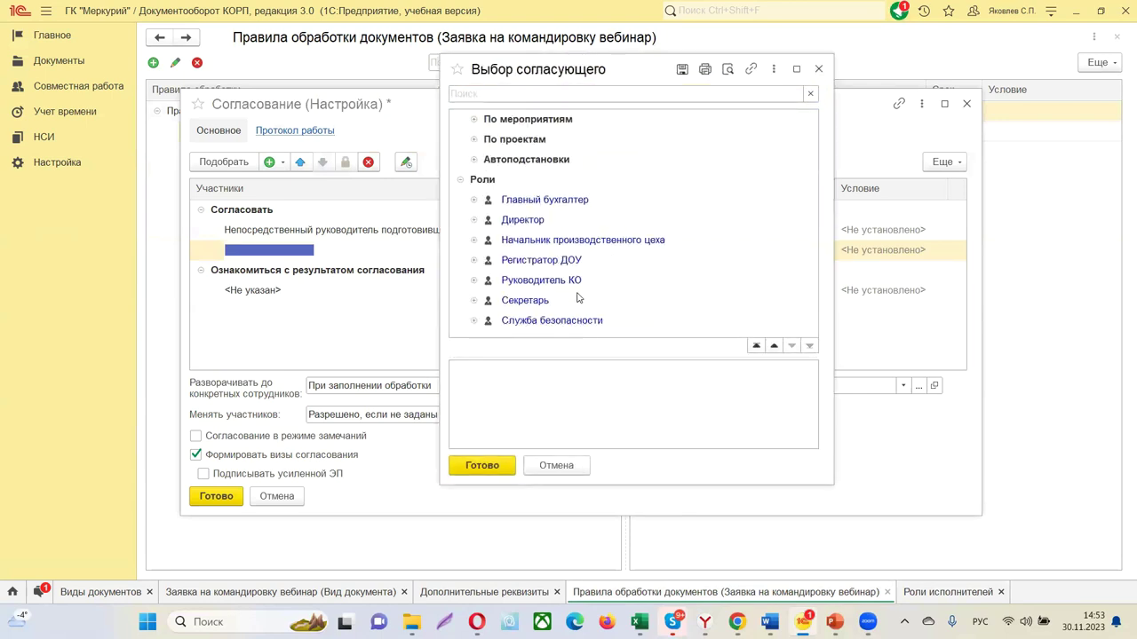
{"action": "double_click", "coordinate": [541, 321]}
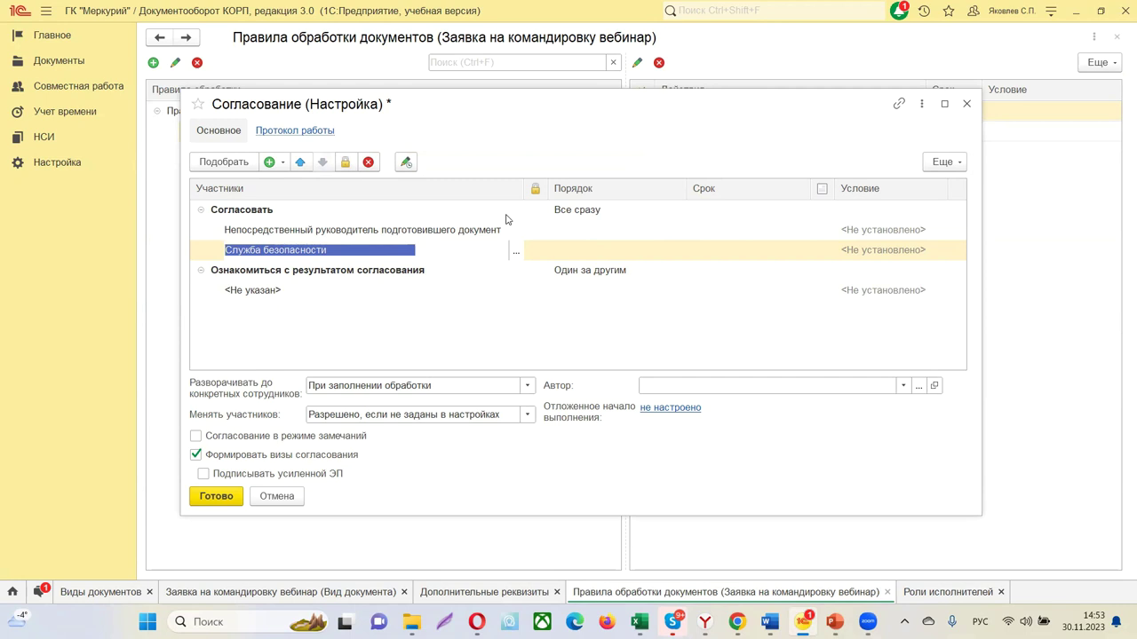
{"action": "left_click", "coordinate": [568, 212]}
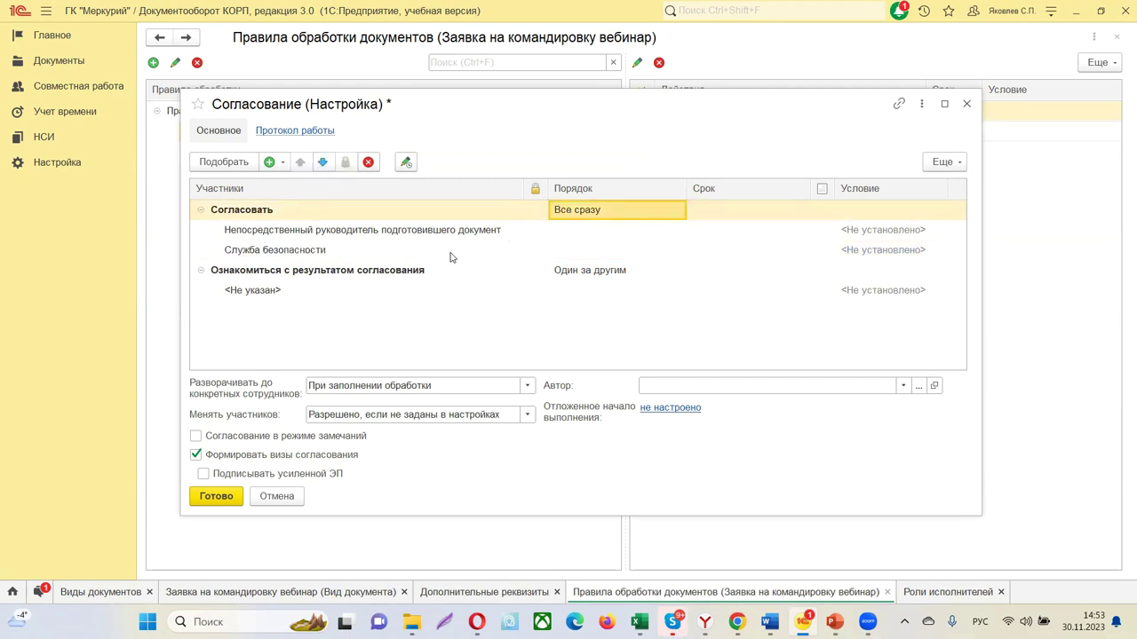
{"action": "left_click", "coordinate": [277, 253]}
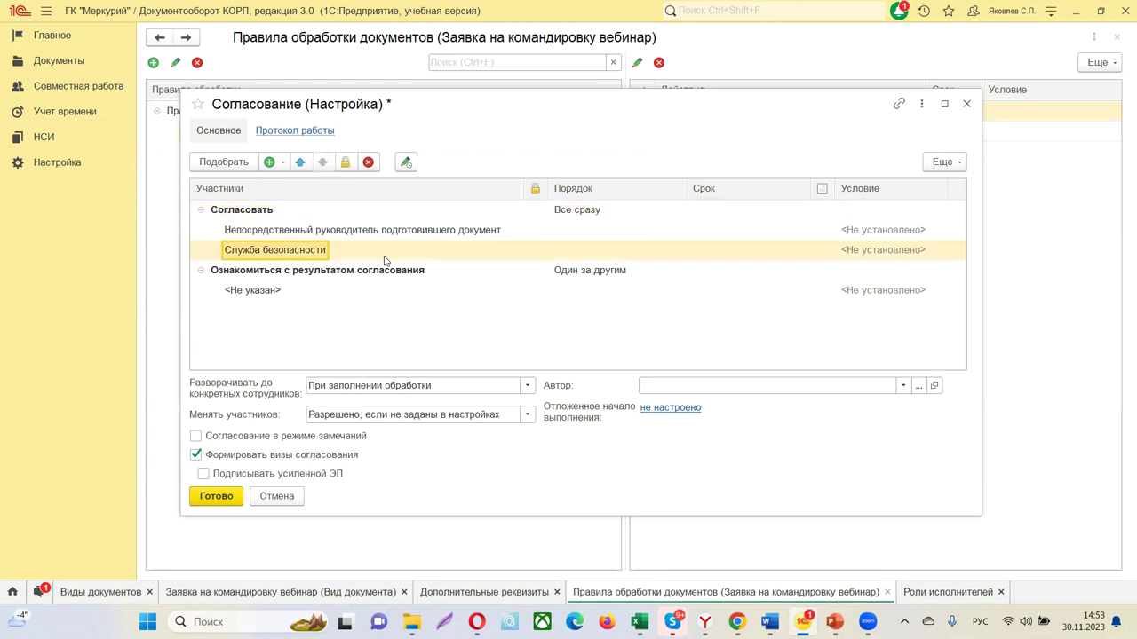
Add a new stage after "Согласовать" with the order "Один за другим" and give it an empty participant row
{"action": "left_click", "coordinate": [575, 220]}
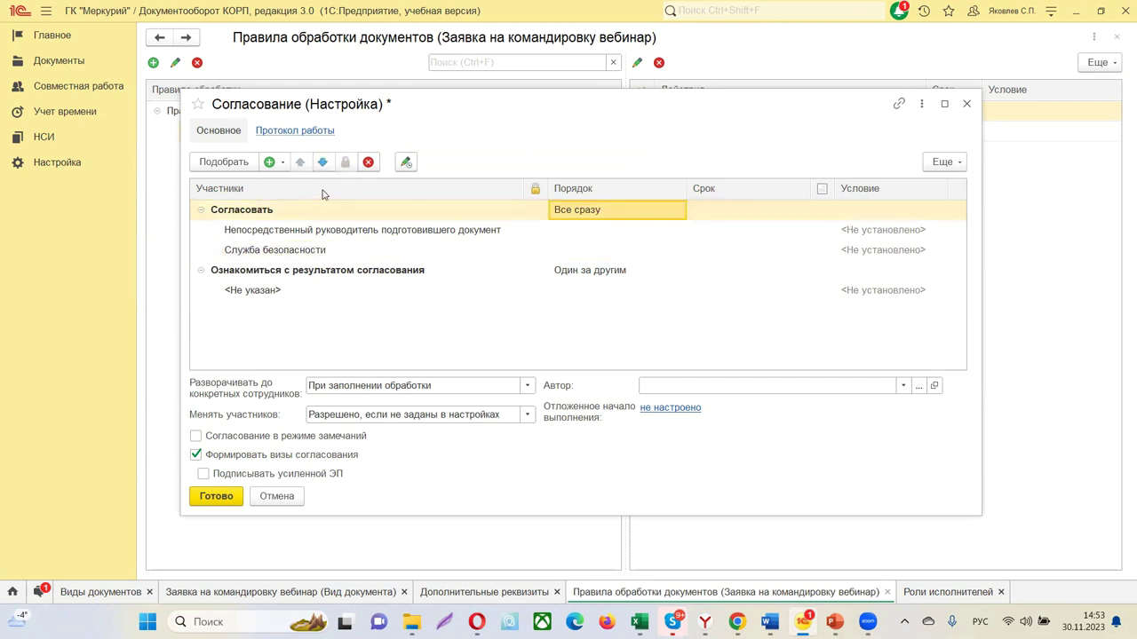
{"action": "left_click", "coordinate": [282, 164]}
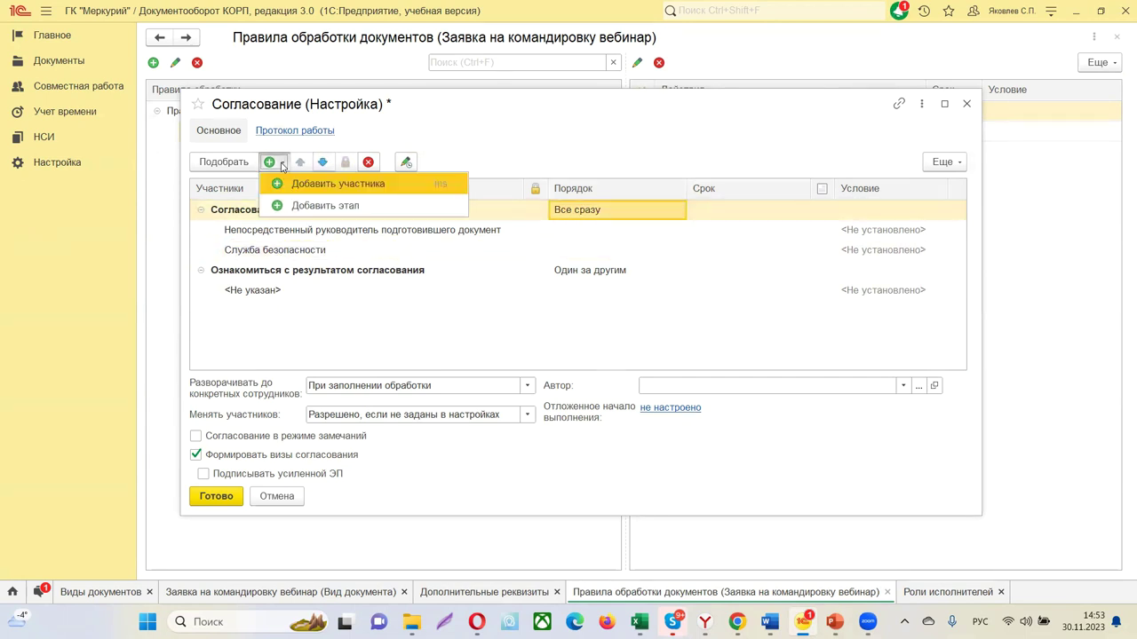
{"action": "left_click", "coordinate": [306, 205]}
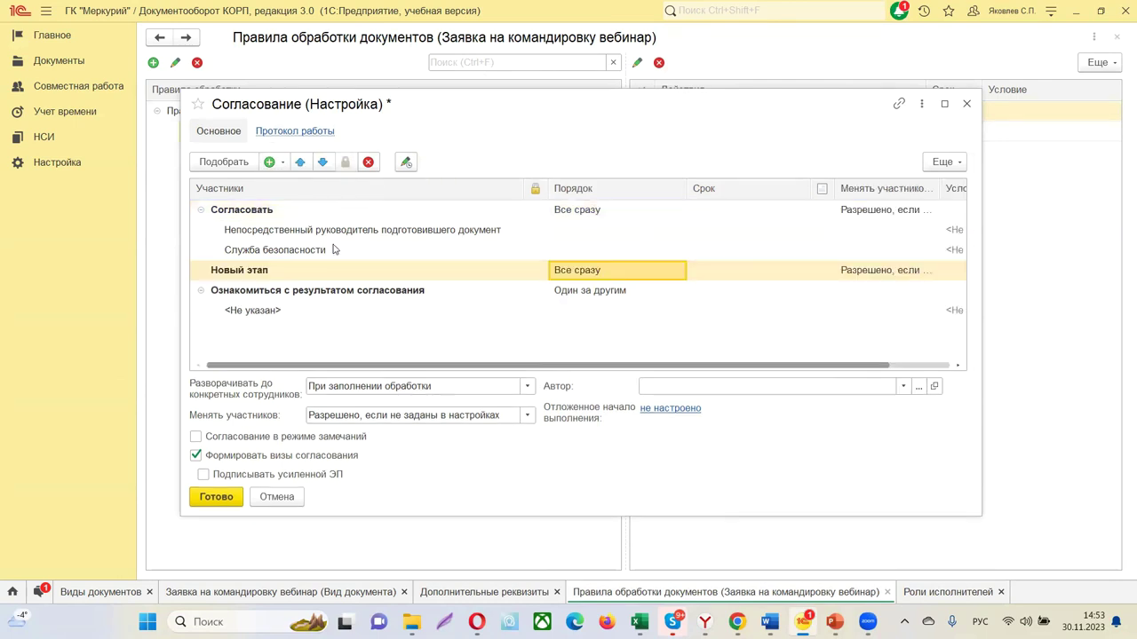
{"action": "left_click", "coordinate": [611, 274]}
{"action": "left_click", "coordinate": [596, 312]}
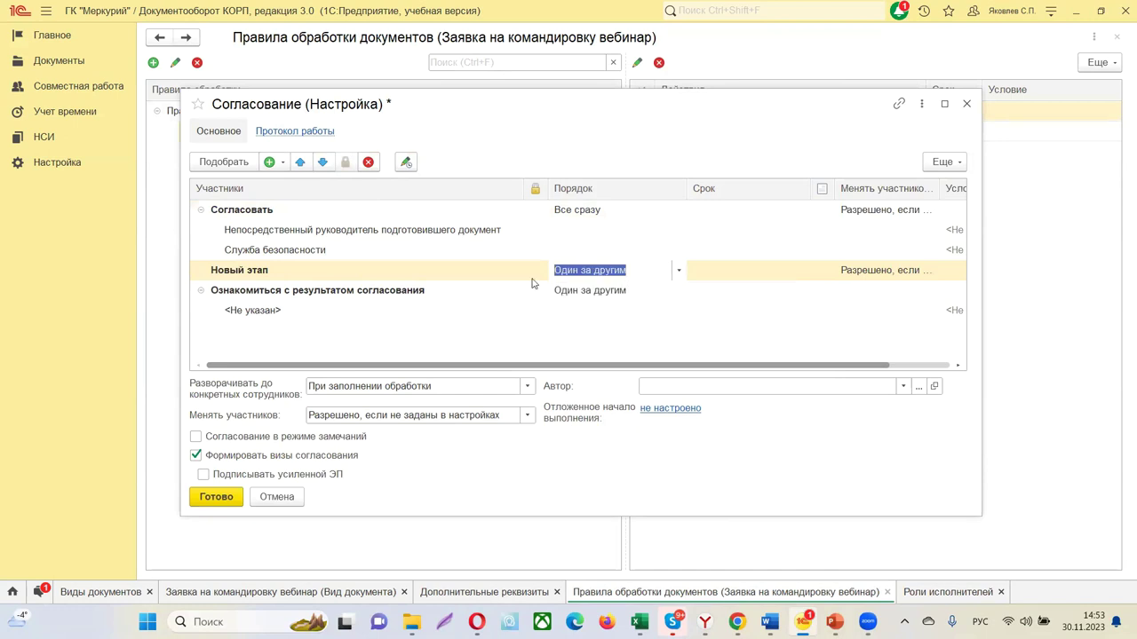
{"action": "left_click", "coordinate": [277, 163]}
{"action": "left_click", "coordinate": [307, 185]}
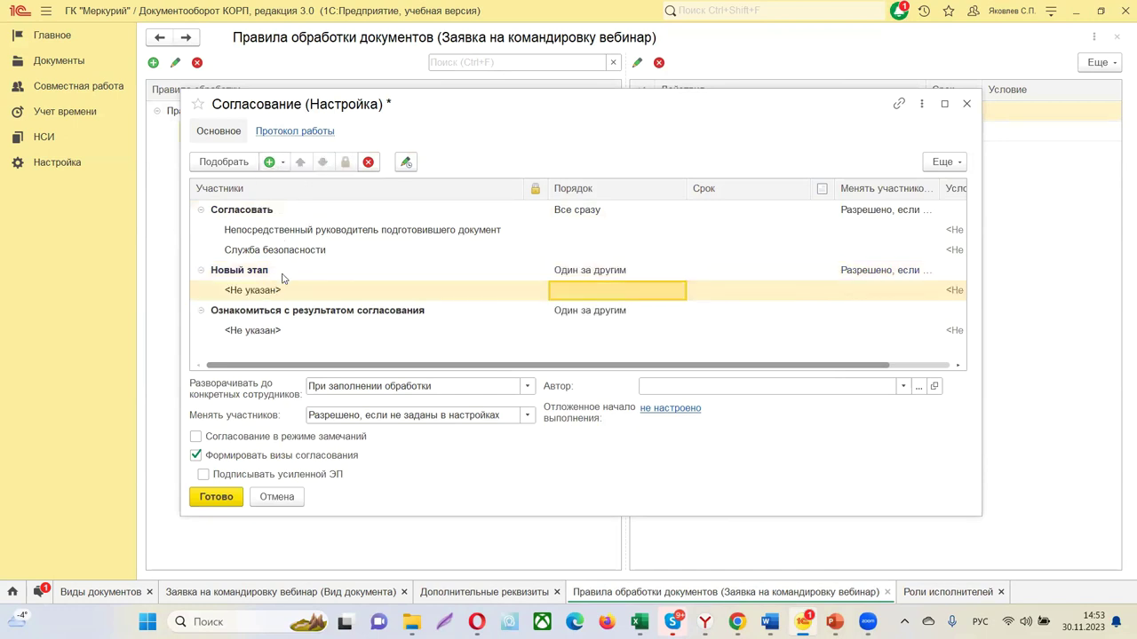
Rename the "Согласовать" stage as "Согласование параллельное"
{"action": "right_click", "coordinate": [259, 218]}
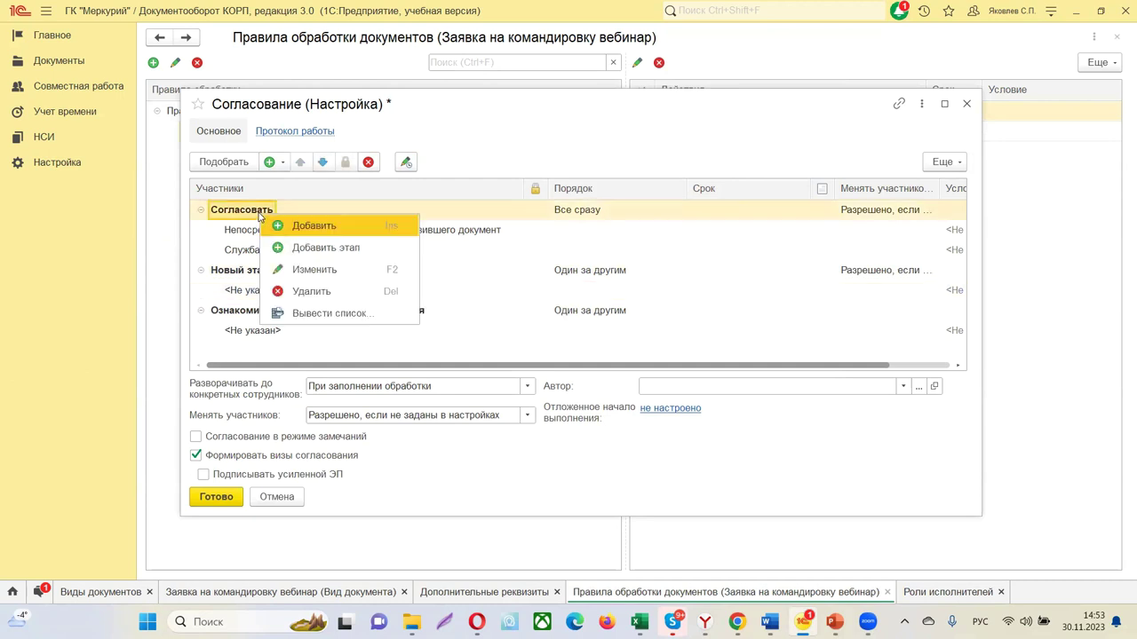
{"action": "left_click", "coordinate": [288, 269]}
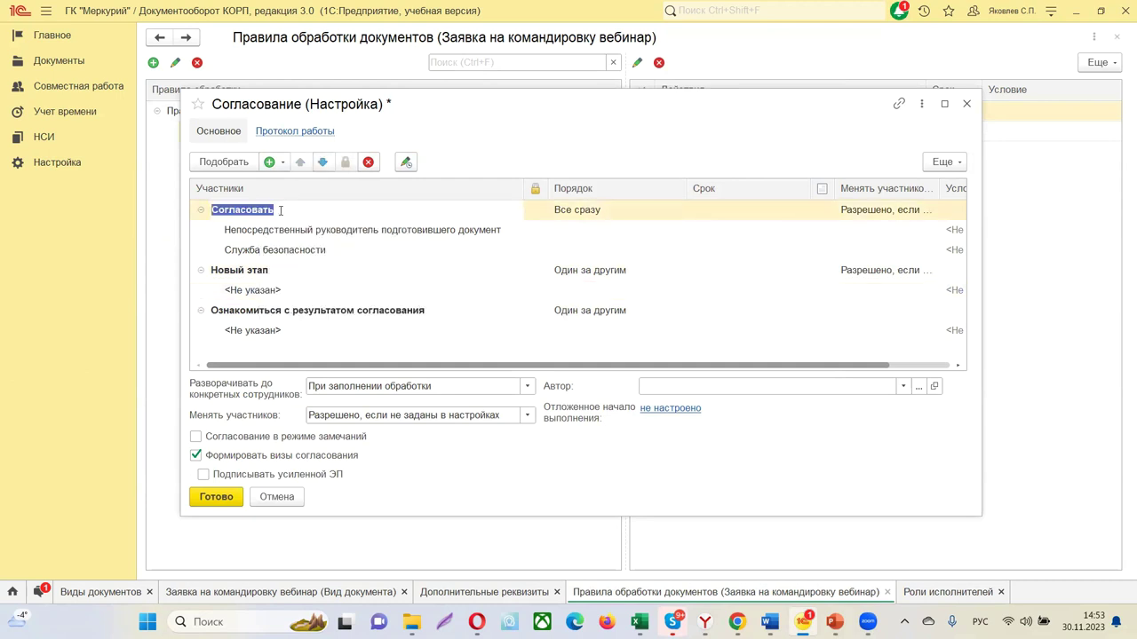
{"action": "left_click", "coordinate": [280, 211]}
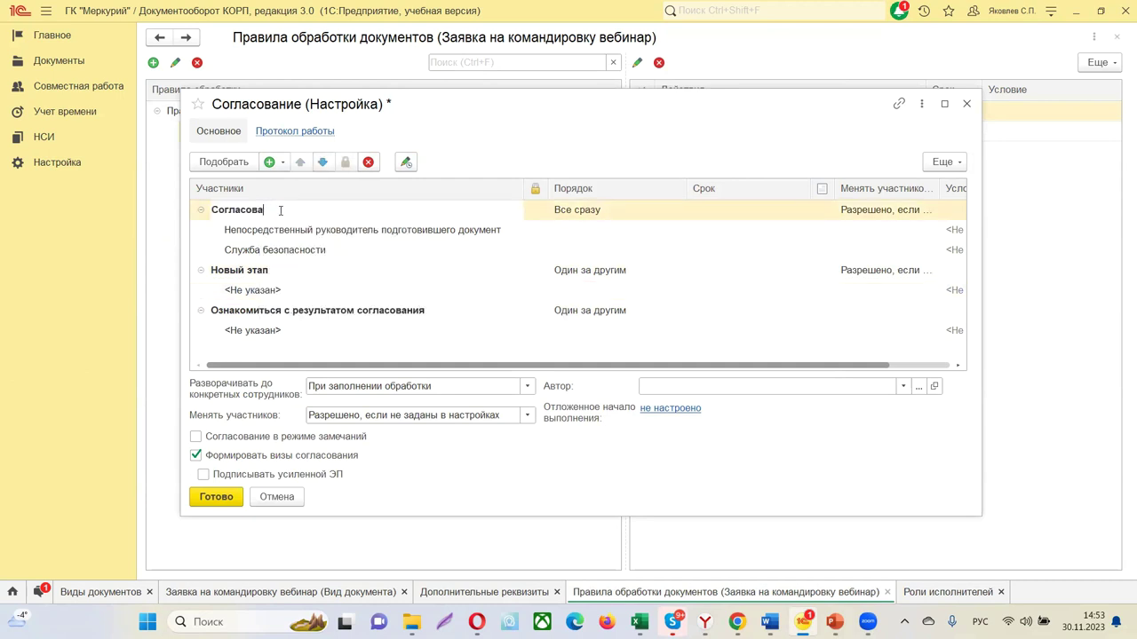
{"action": "type", "text": "пе"}
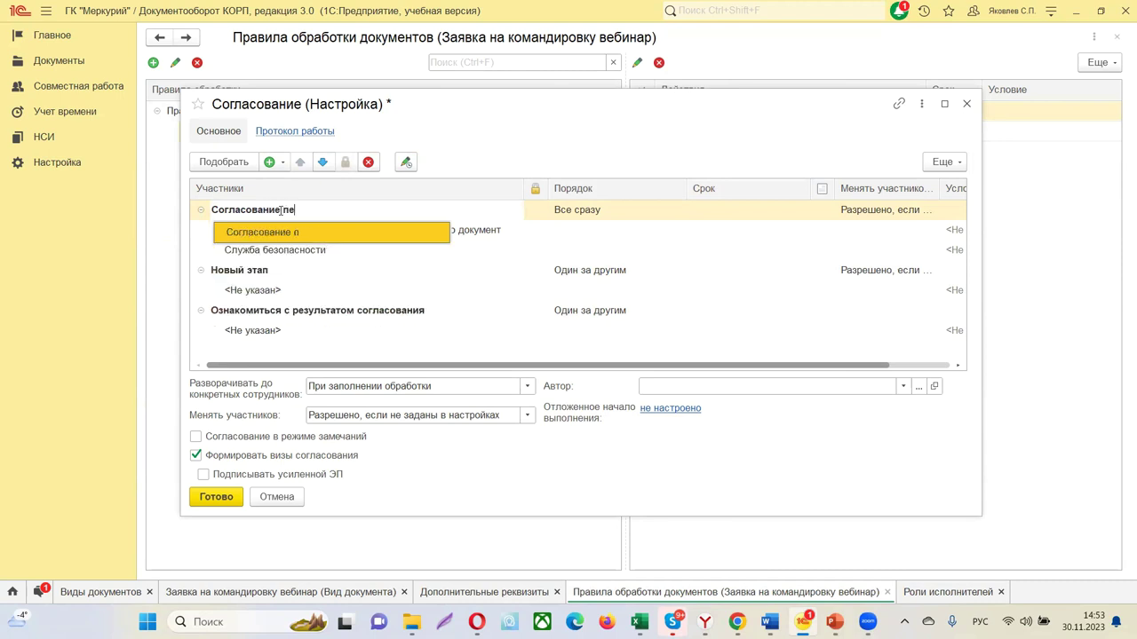
{"action": "key", "text": "BackSpace"}
{"action": "key", "text": "BackSpace"}
{"action": "type", "text": "раллельное"}
{"action": "left_click", "coordinate": [255, 234]}
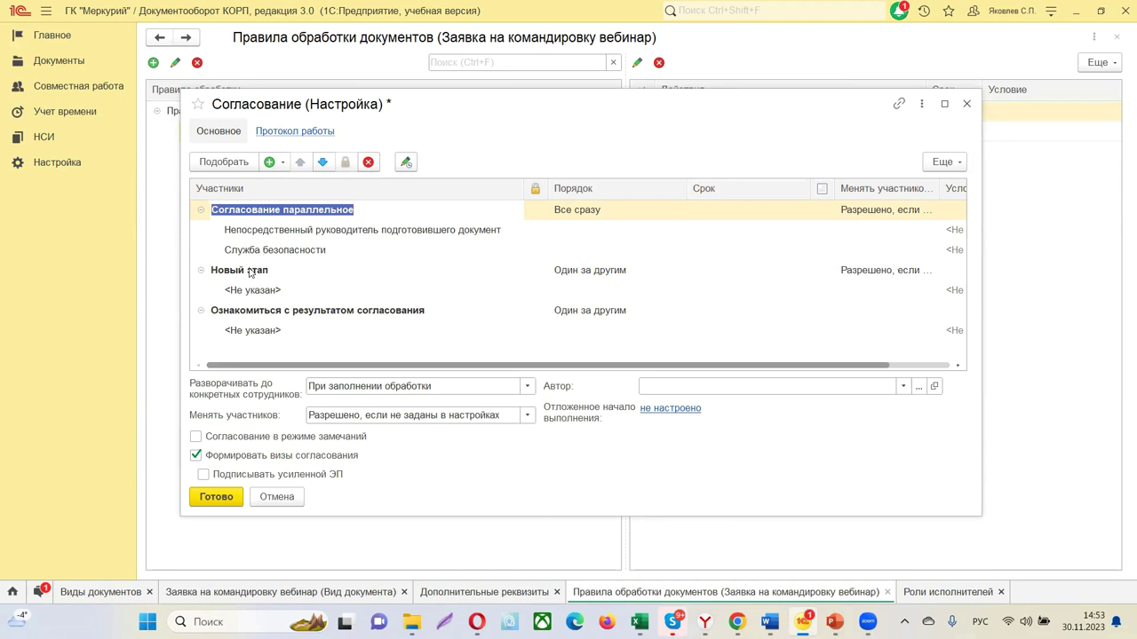
Rename the "Новый этап" stage as "Согласование последовательное"
{"action": "left_click", "coordinate": [250, 271]}
{"action": "key", "text": "BackSpace"}
{"action": "type", "text": "Согласование последоват"}
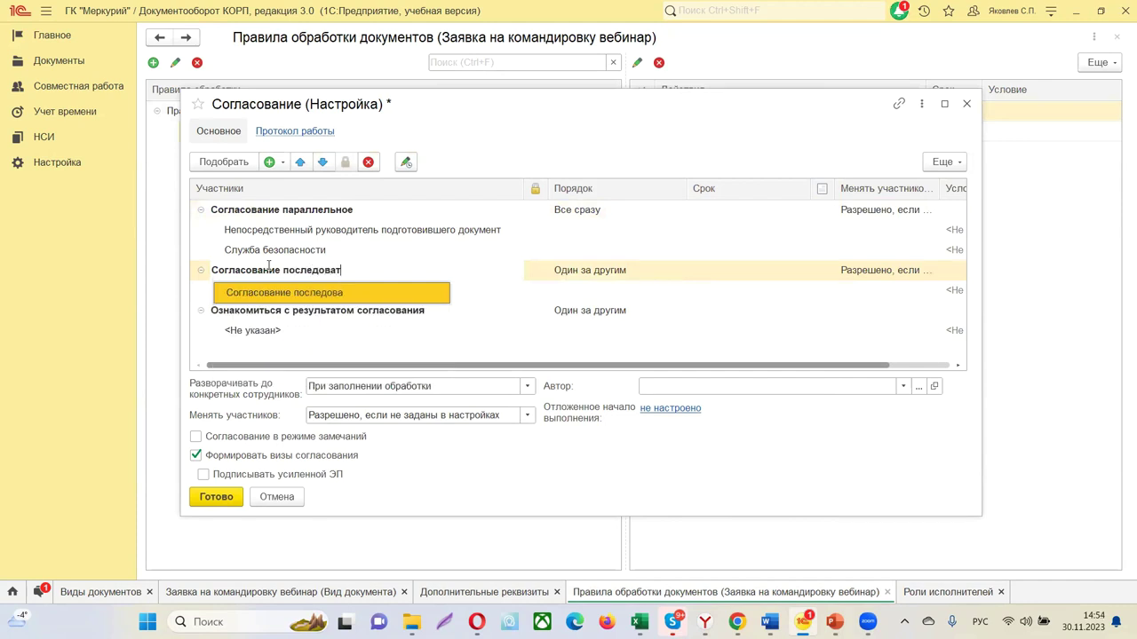
{"action": "type", "text": "ельное"}
{"action": "left_click", "coordinate": [308, 298]}
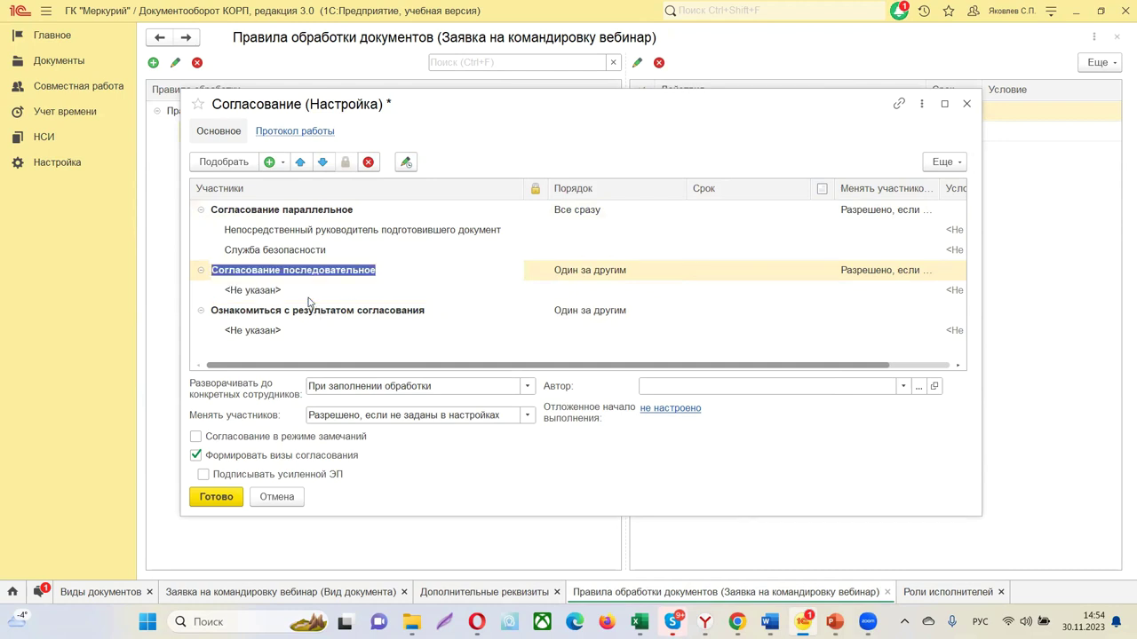
Set a term of 2 days for both participants of the "Согласование параллельное" stage
{"action": "left_click", "coordinate": [739, 227]}
{"action": "left_click", "coordinate": [726, 229]}
{"action": "type", "text": "2"}
{"action": "left_click", "coordinate": [716, 252]}
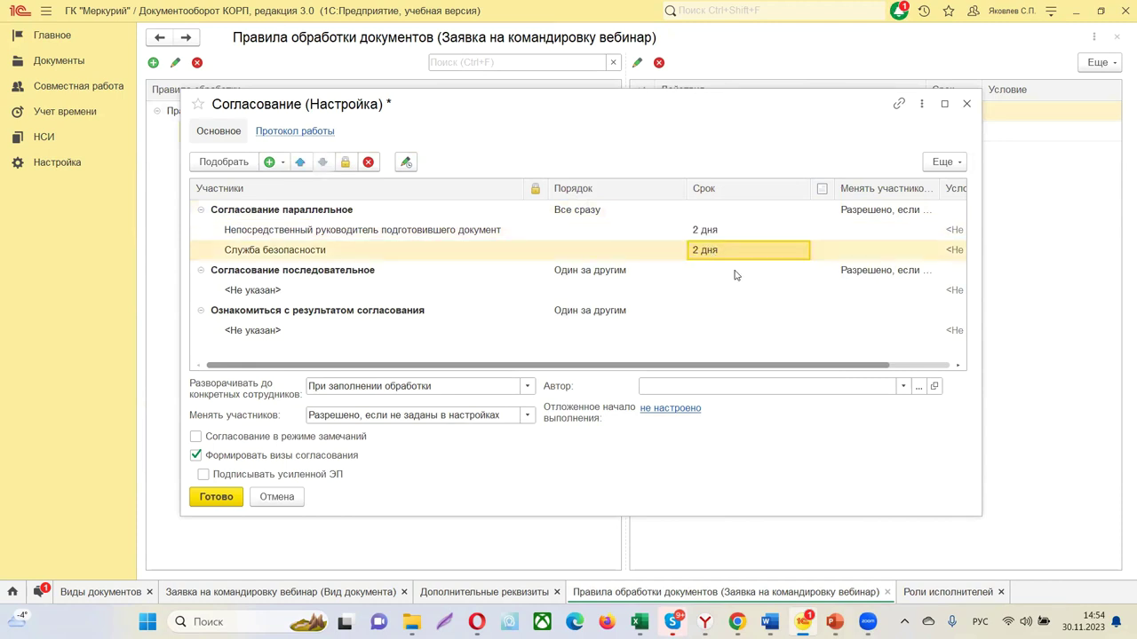
Set the participant of the "Согласование последовательное" stage to the role "Директор"
{"action": "left_click", "coordinate": [357, 312]}
{"action": "double_click", "coordinate": [275, 291]}
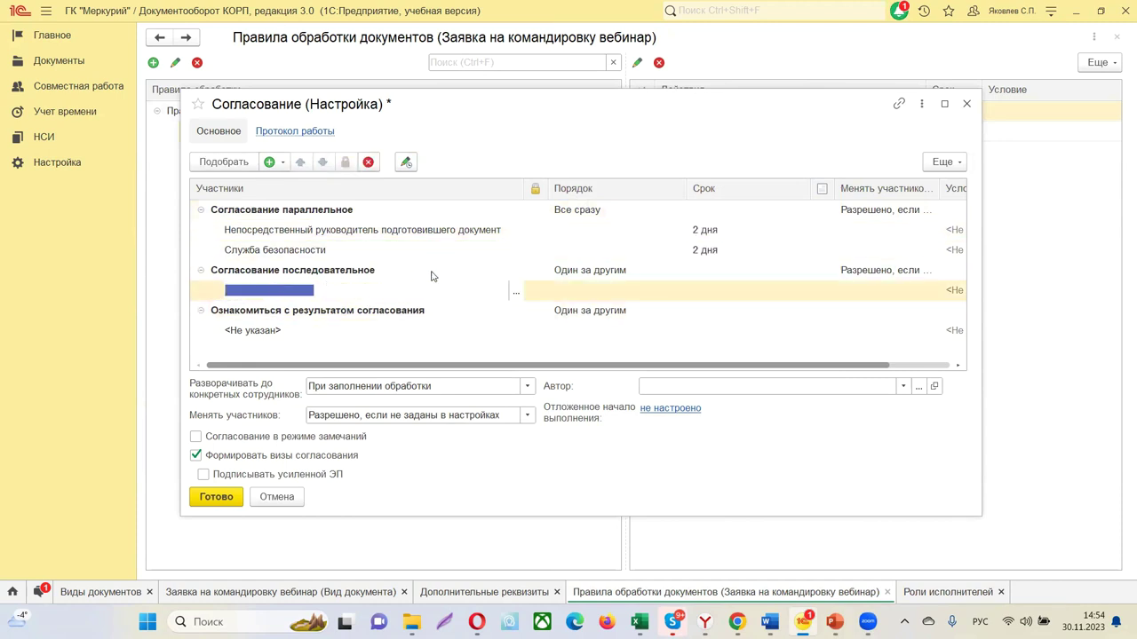
{"action": "left_click", "coordinate": [516, 291]}
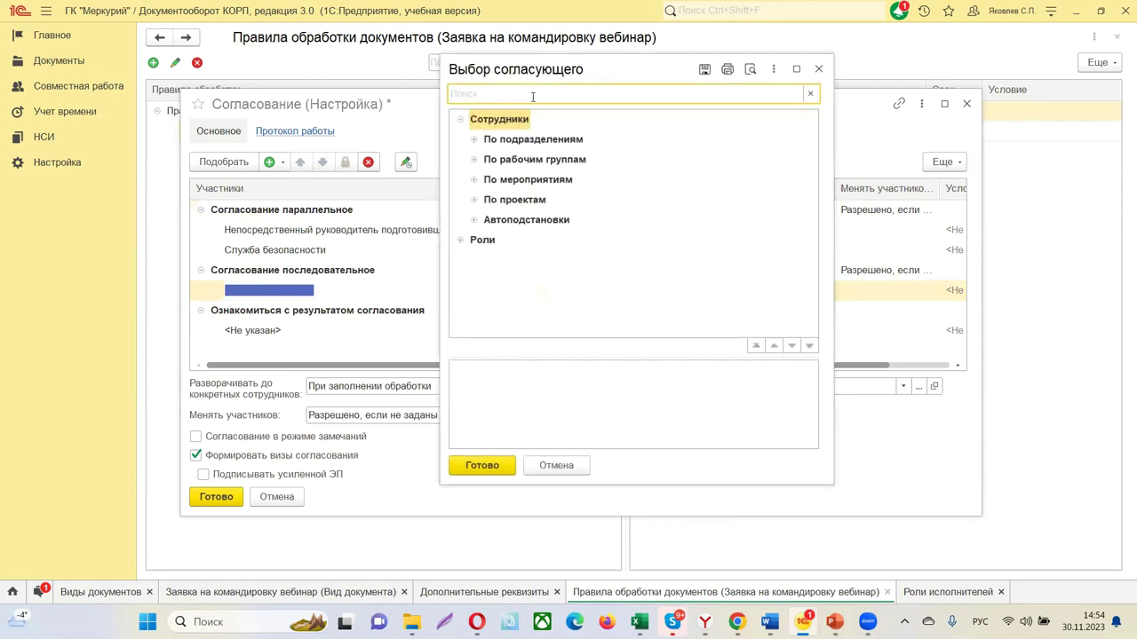
{"action": "type", "text": "гене"}
{"action": "left_click", "coordinate": [460, 240]}
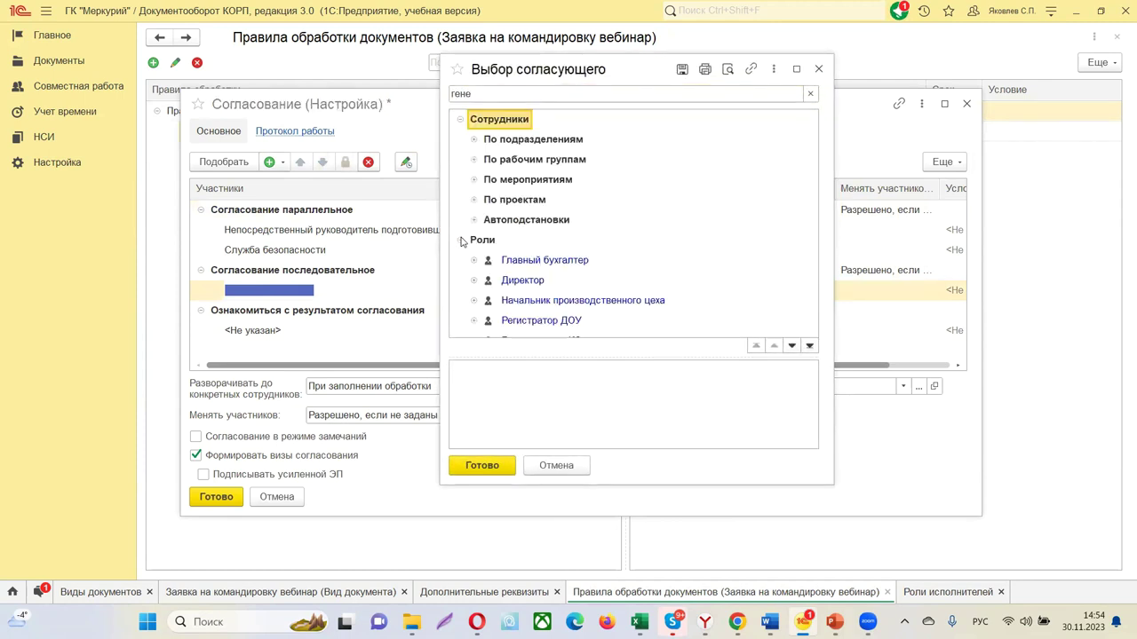
{"action": "scroll", "coordinate": [551, 256], "scroll_direction": "down", "scroll_amount": 3}
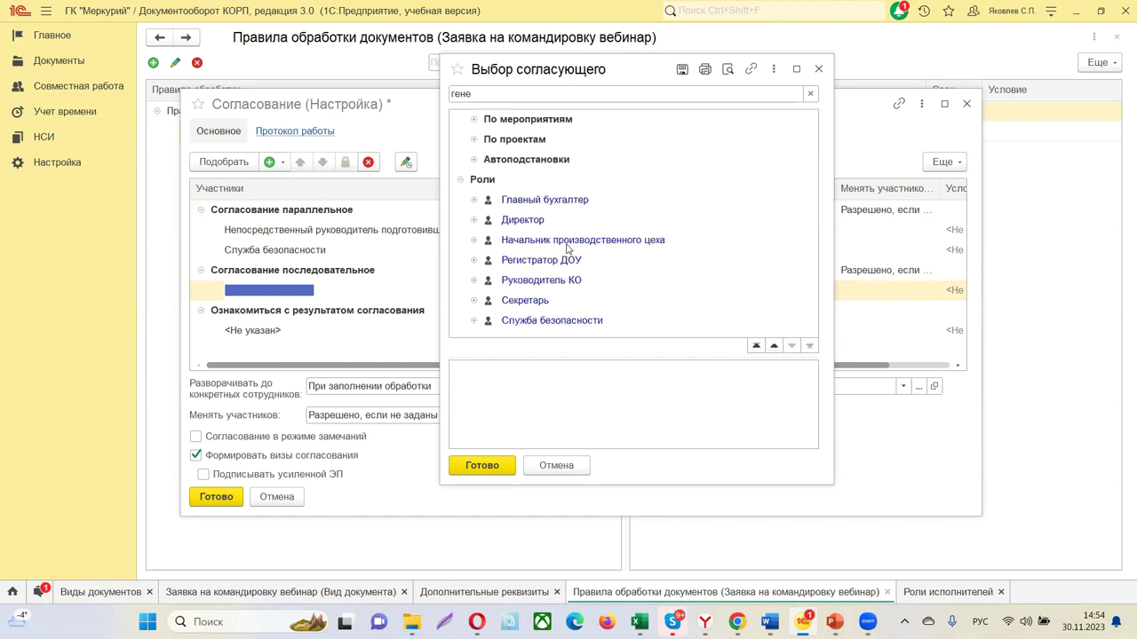
{"action": "double_click", "coordinate": [522, 220]}
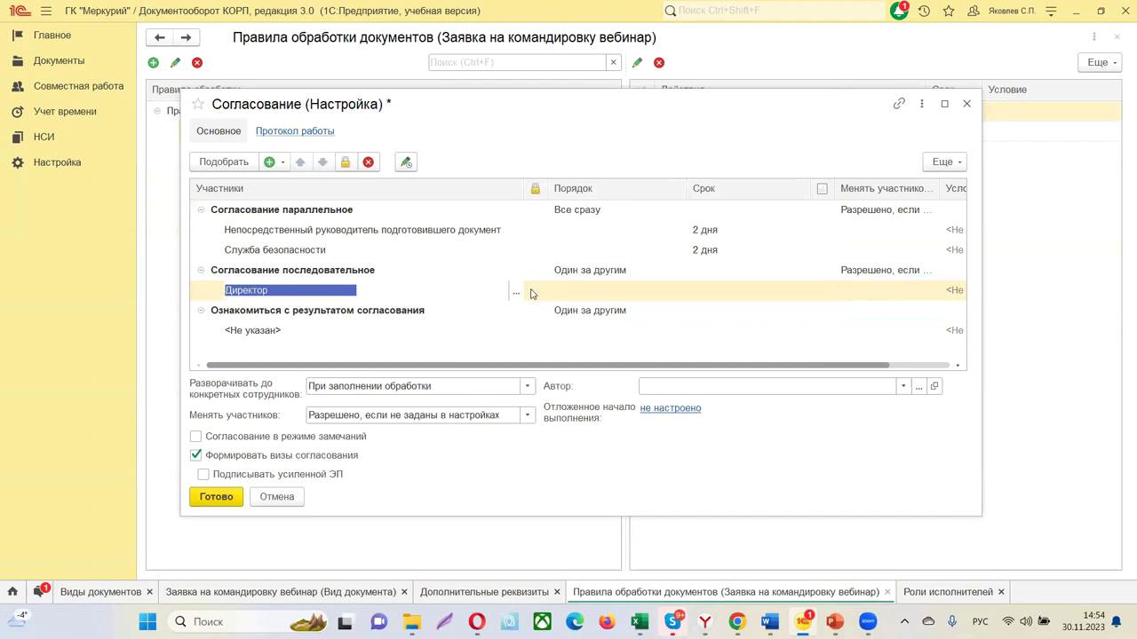
{"action": "left_click", "coordinate": [533, 293]}
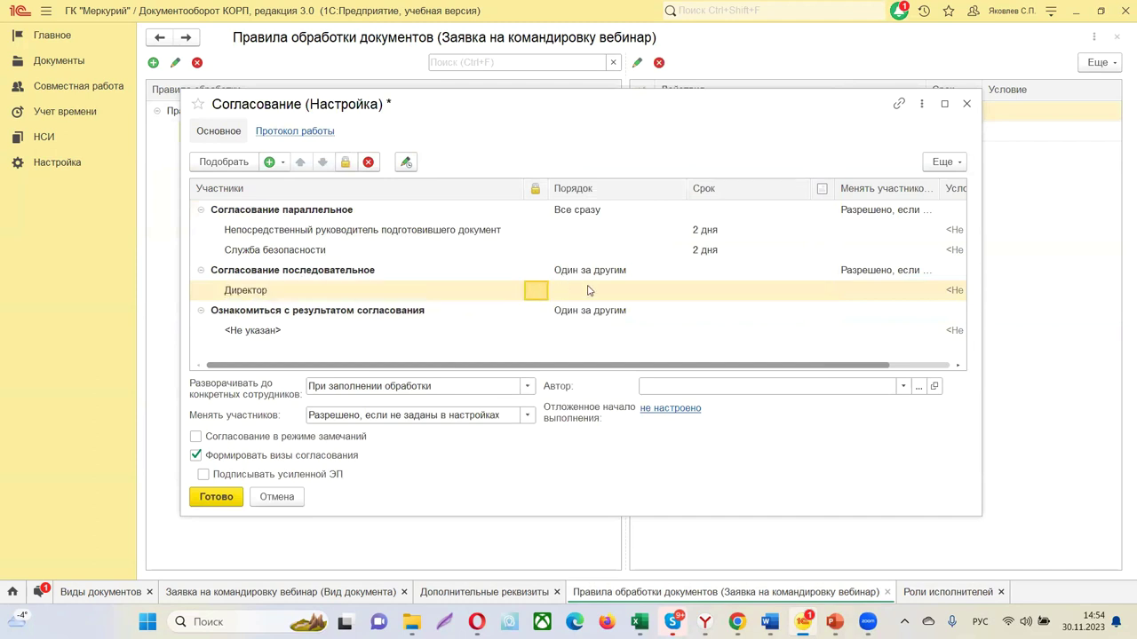
Set a term of 2 days for the "Директор" participant of the "Согласование последовательное" stage
{"action": "left_click", "coordinate": [708, 299]}
{"action": "type", "text": "2"}
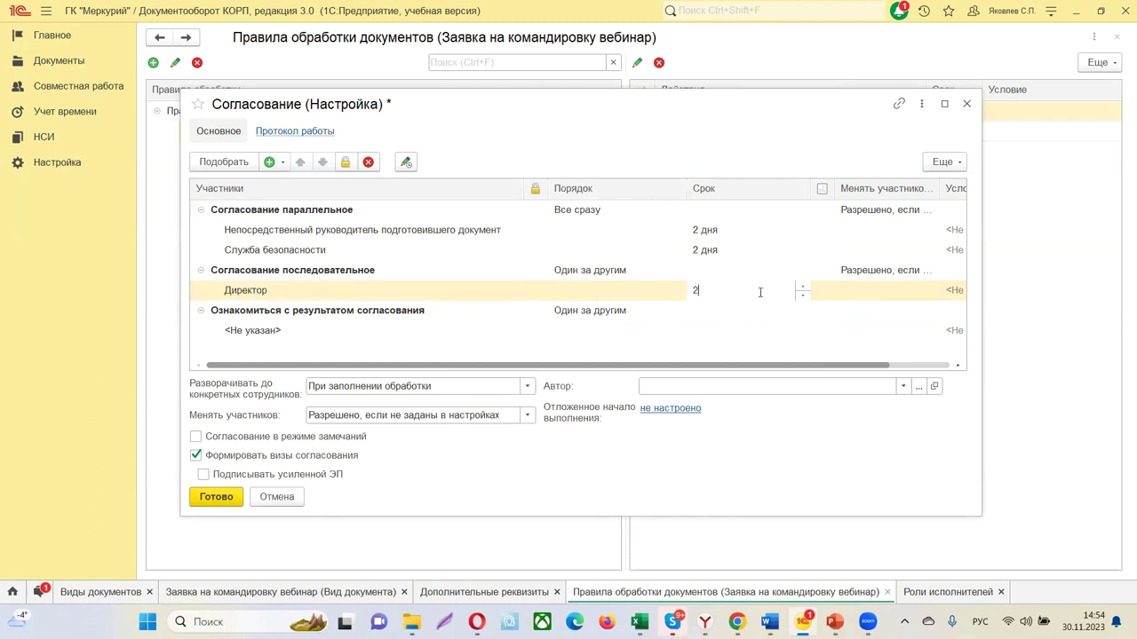
{"action": "left_click", "coordinate": [849, 294]}
{"action": "key", "text": "Escape"}
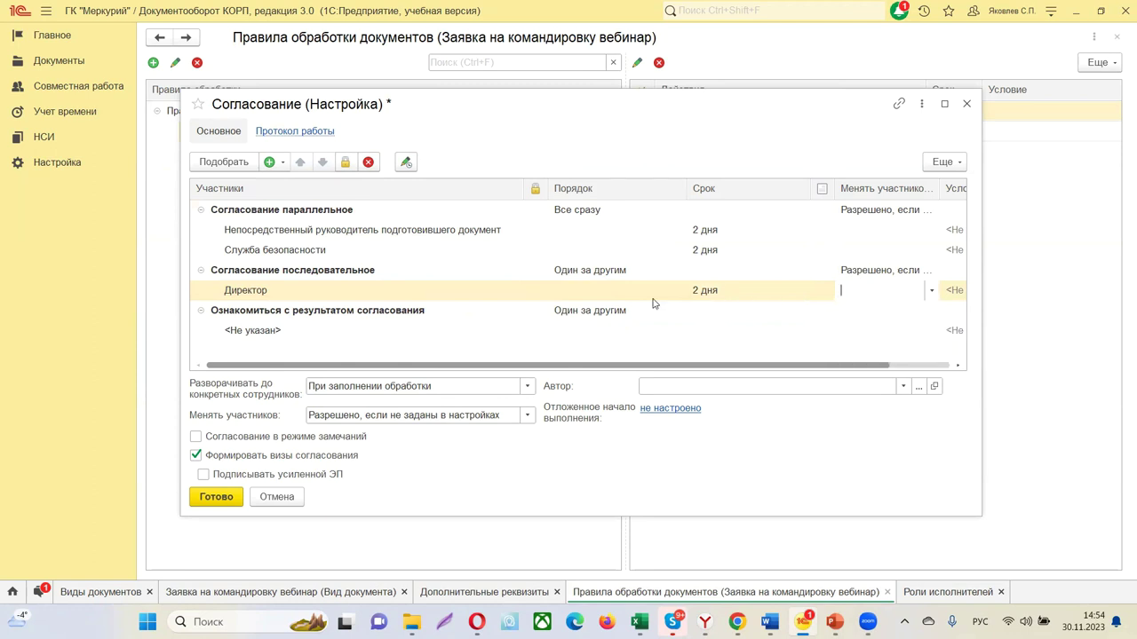
Set the participant of the "Ознакомиться с результатом согласования" stage to the autosubstitution "Подготовил документ"
{"action": "left_click", "coordinate": [269, 335]}
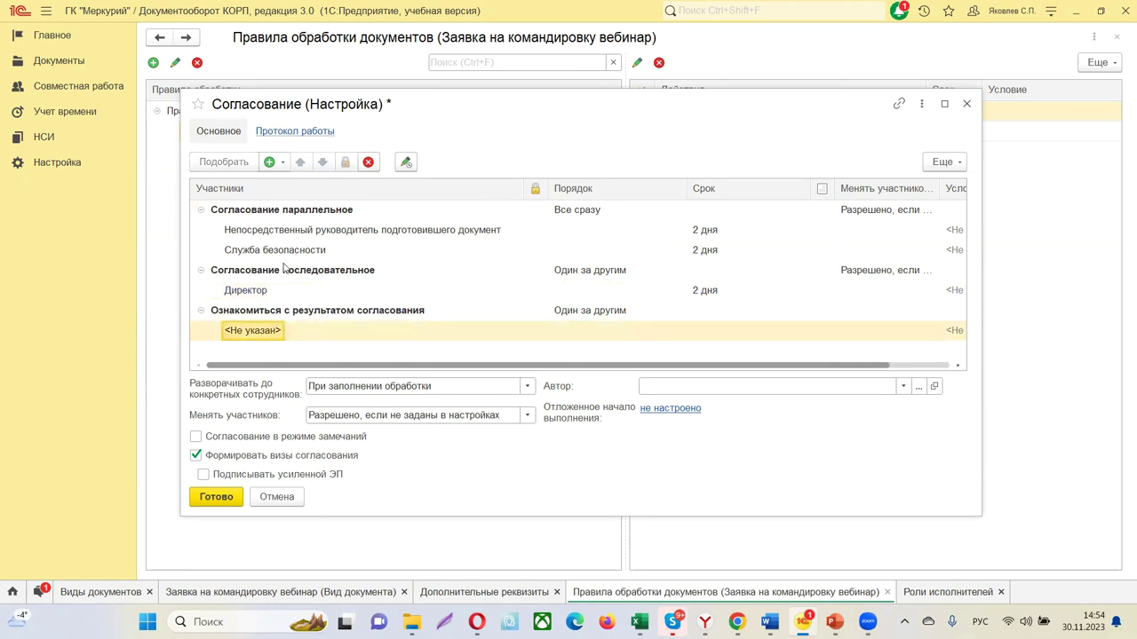
{"action": "left_click", "coordinate": [250, 332]}
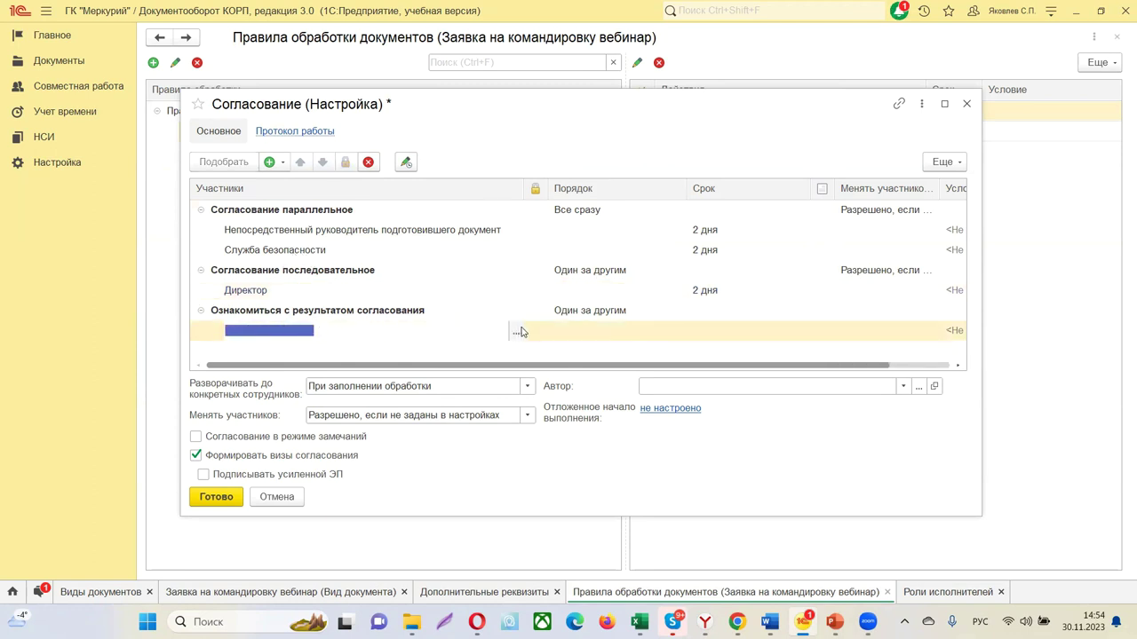
{"action": "left_click", "coordinate": [519, 331]}
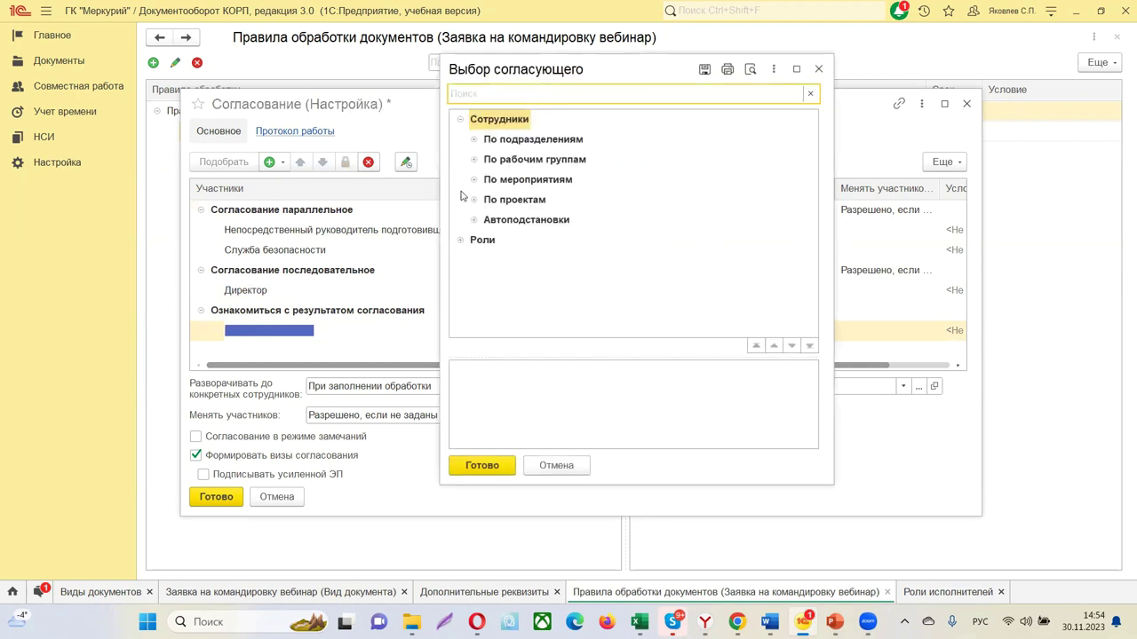
{"action": "left_click", "coordinate": [475, 220]}
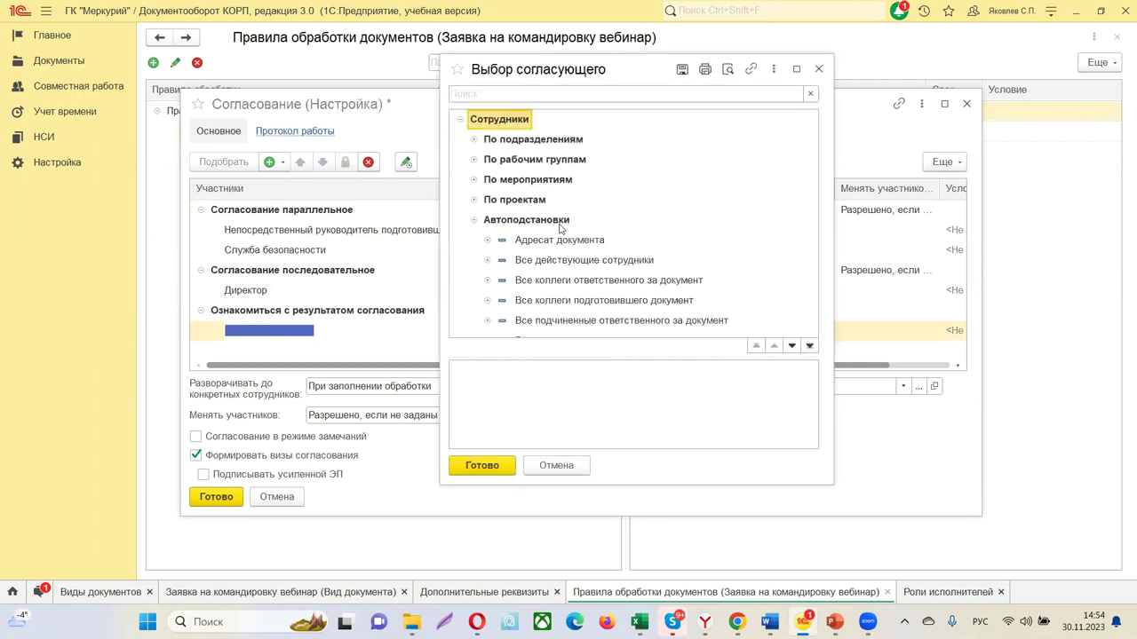
{"action": "scroll", "coordinate": [597, 256], "scroll_direction": "down", "scroll_amount": 1}
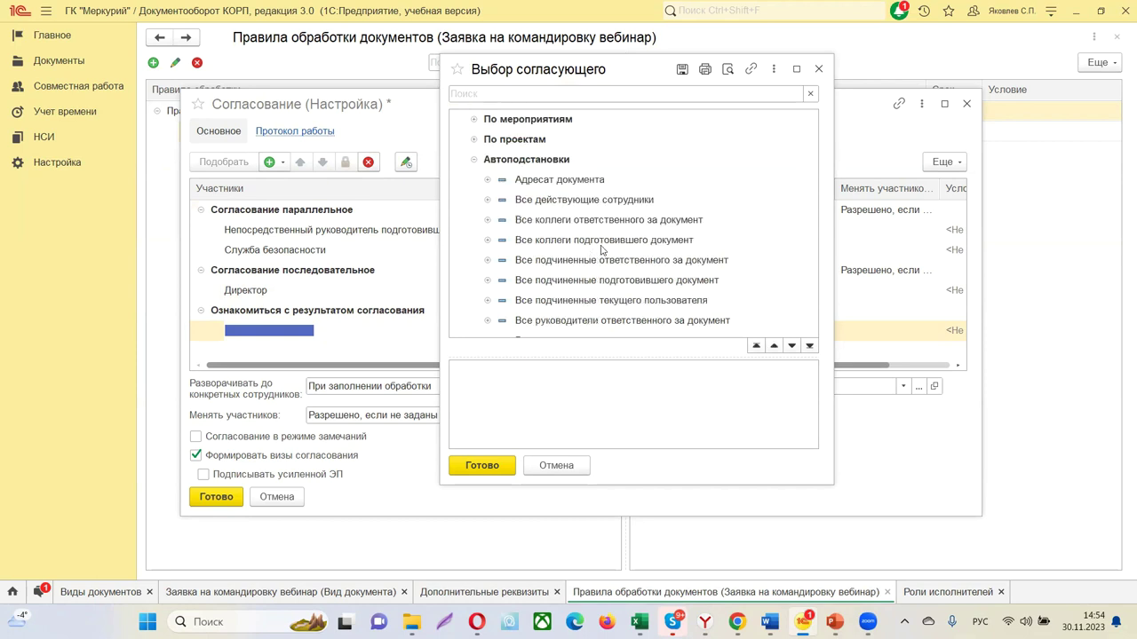
{"action": "scroll", "coordinate": [586, 218], "scroll_direction": "down", "scroll_amount": 2}
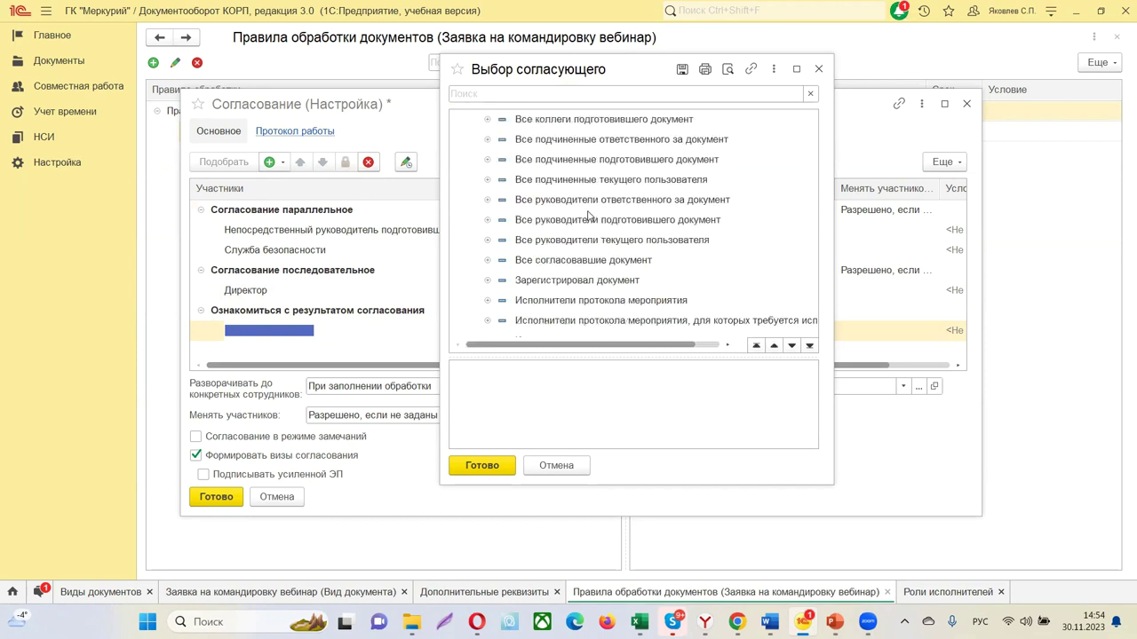
{"action": "scroll", "coordinate": [590, 213], "scroll_direction": "down", "scroll_amount": 3}
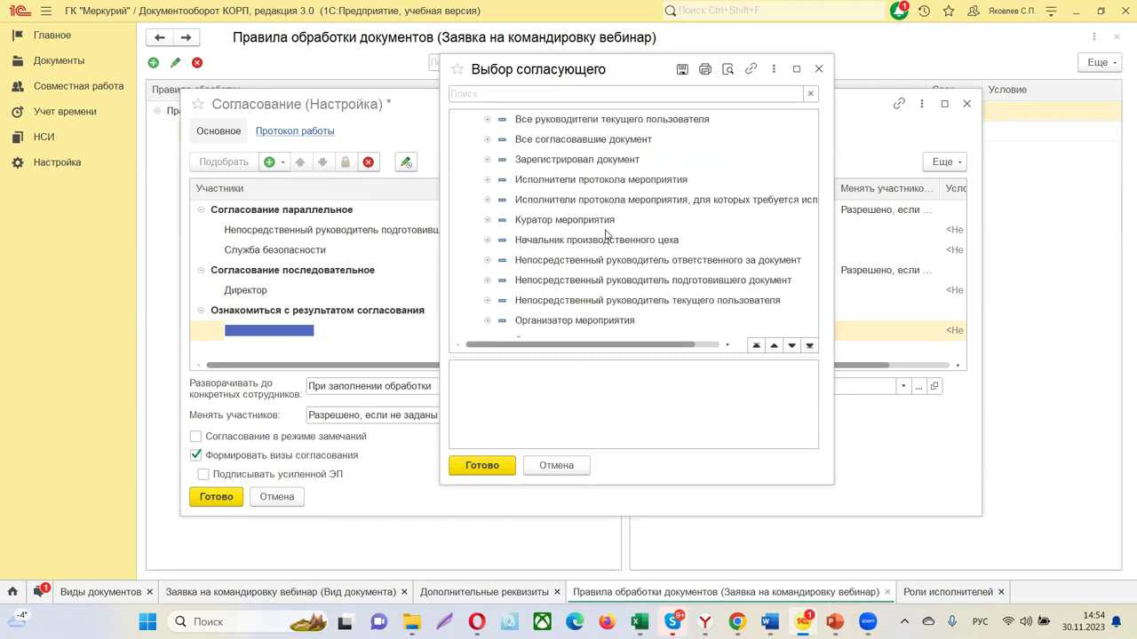
{"action": "double_click", "coordinate": [569, 321]}
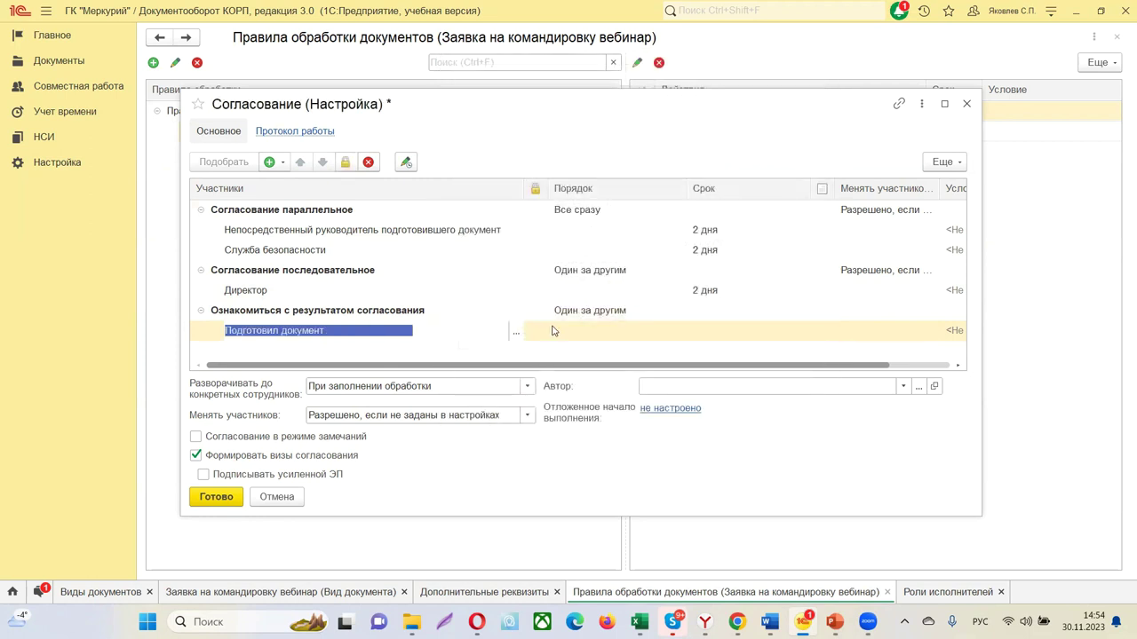
Set a term of 2 days for the "Подготовил документ" participant
{"action": "left_click", "coordinate": [723, 330]}
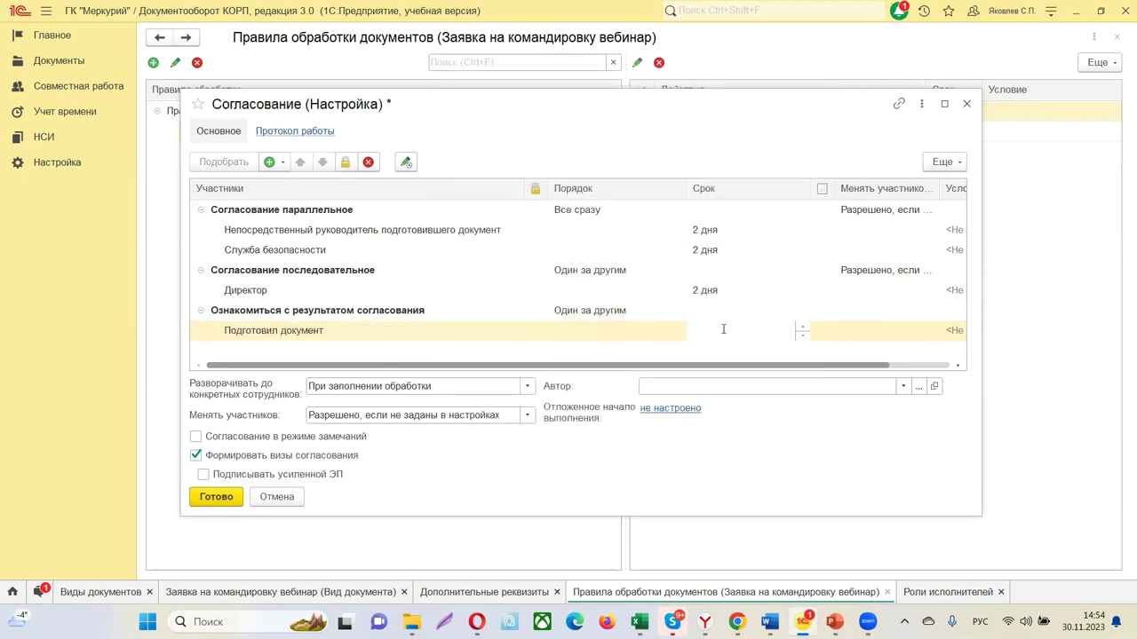
{"action": "type", "text": "2"}
{"action": "left_click", "coordinate": [838, 330]}
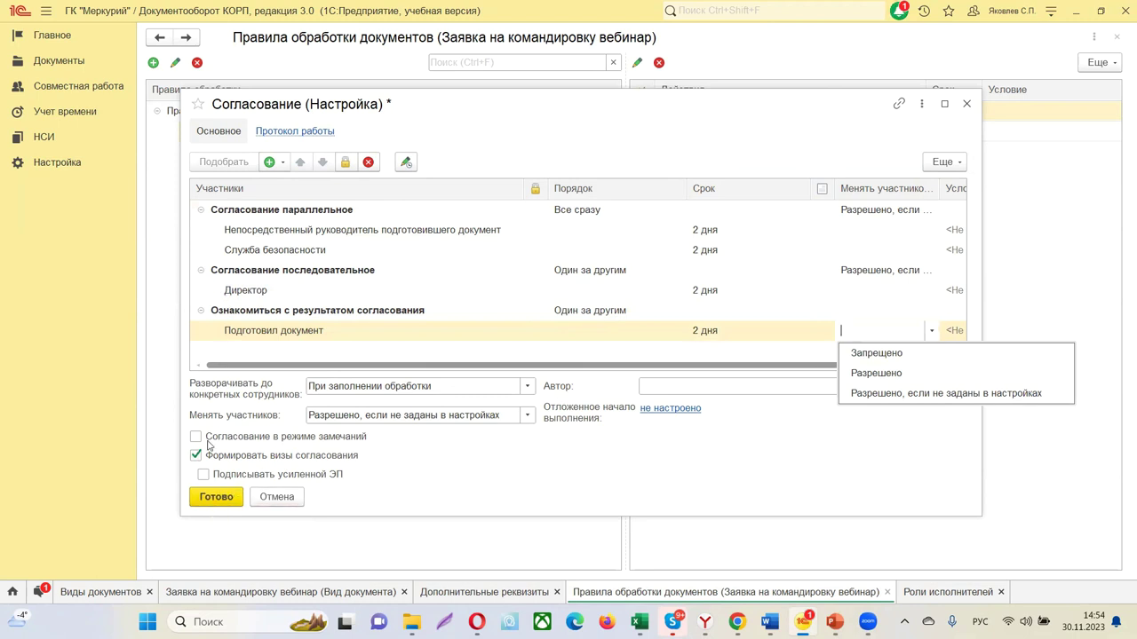
{"action": "left_click", "coordinate": [528, 458]}
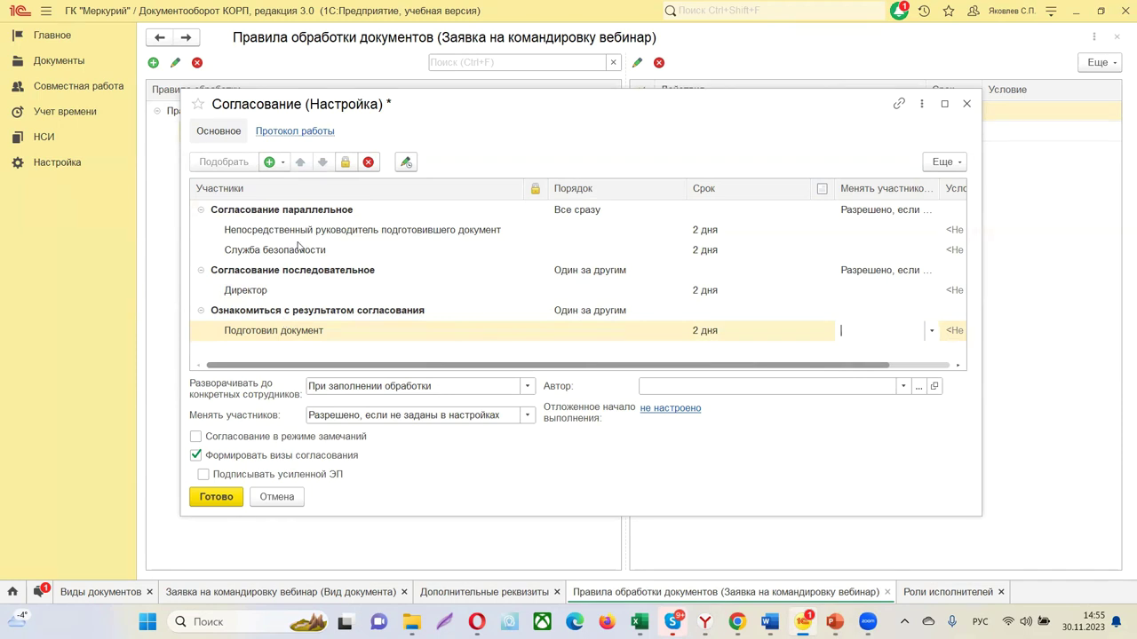
Widen the approval settings window and open the choice of a condition for the "Служба безопасности" participant
{"action": "left_click", "coordinate": [273, 317]}
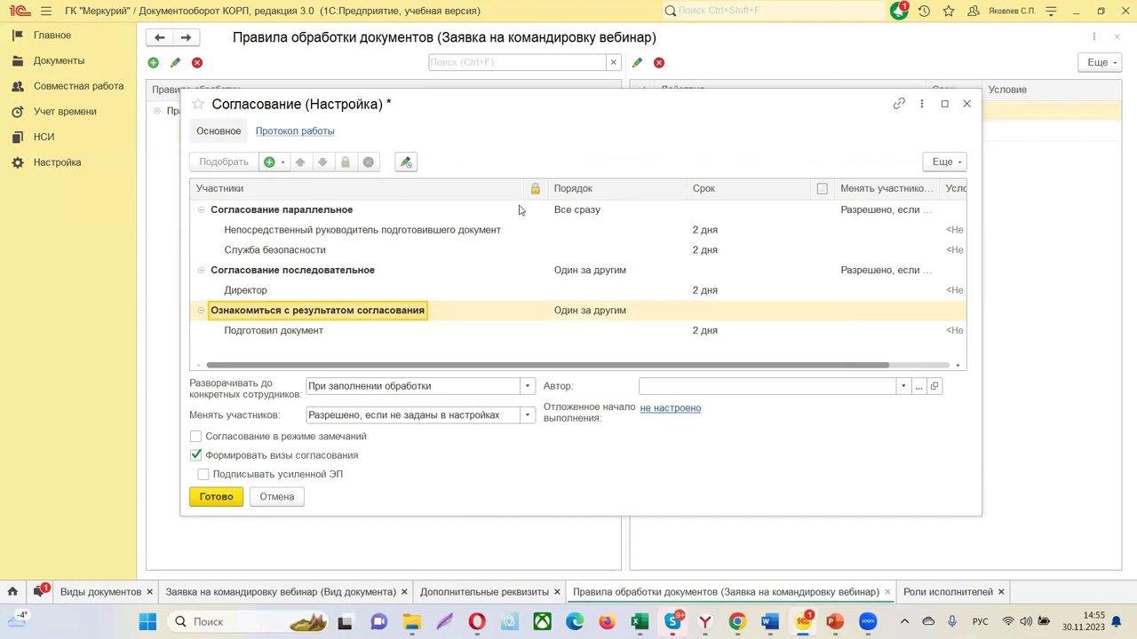
{"action": "left_click", "coordinate": [406, 249]}
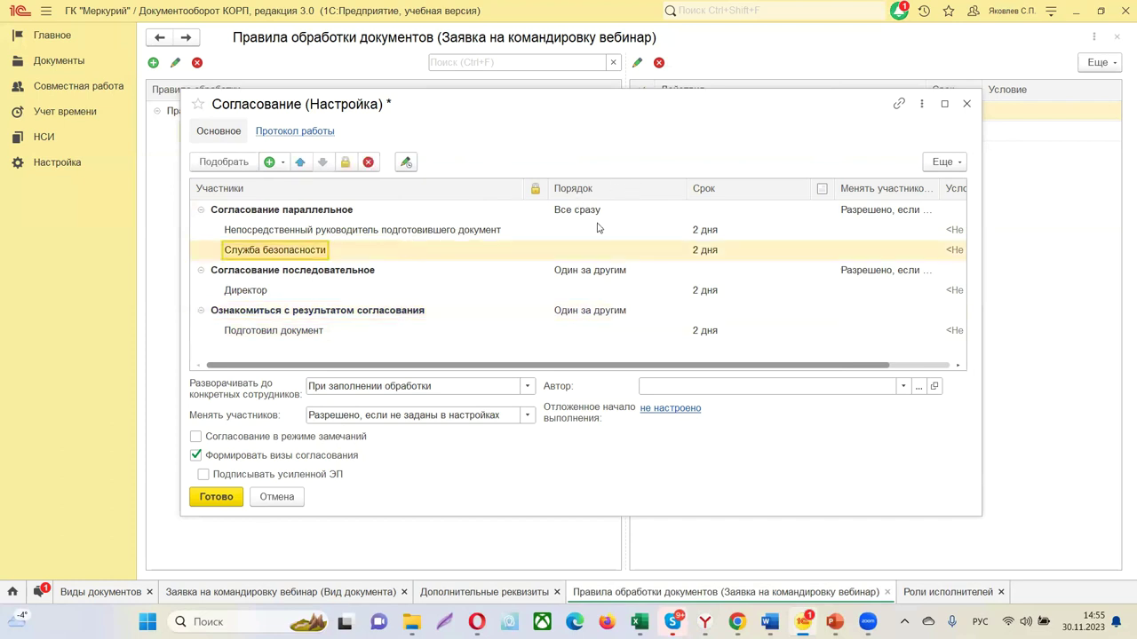
{"action": "left_click", "coordinate": [877, 252]}
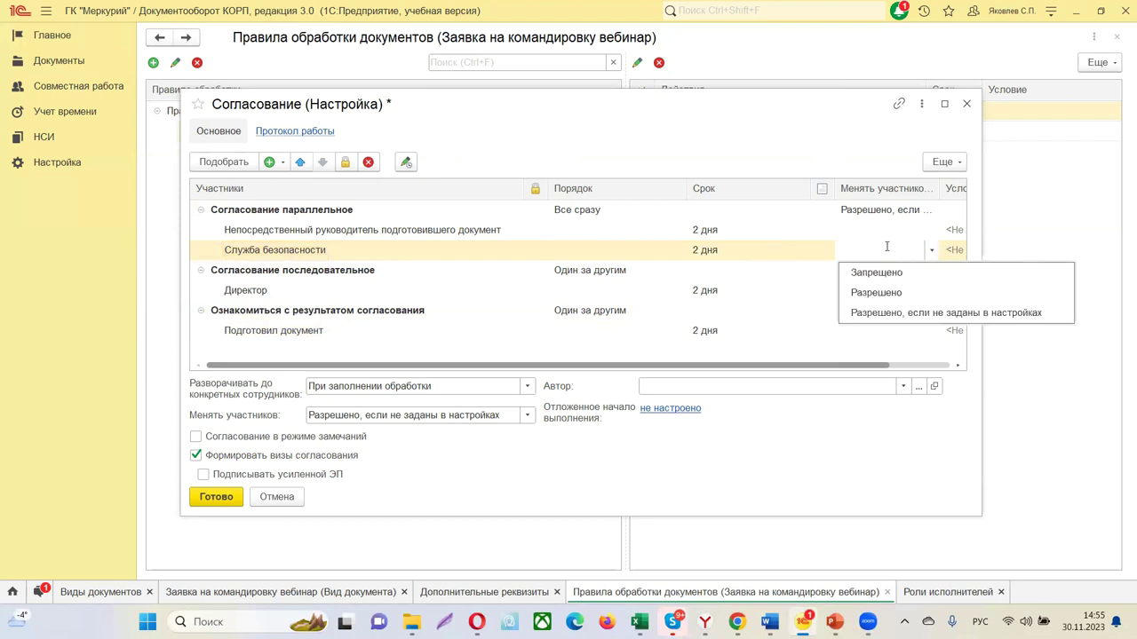
{"action": "key", "text": "Escape"}
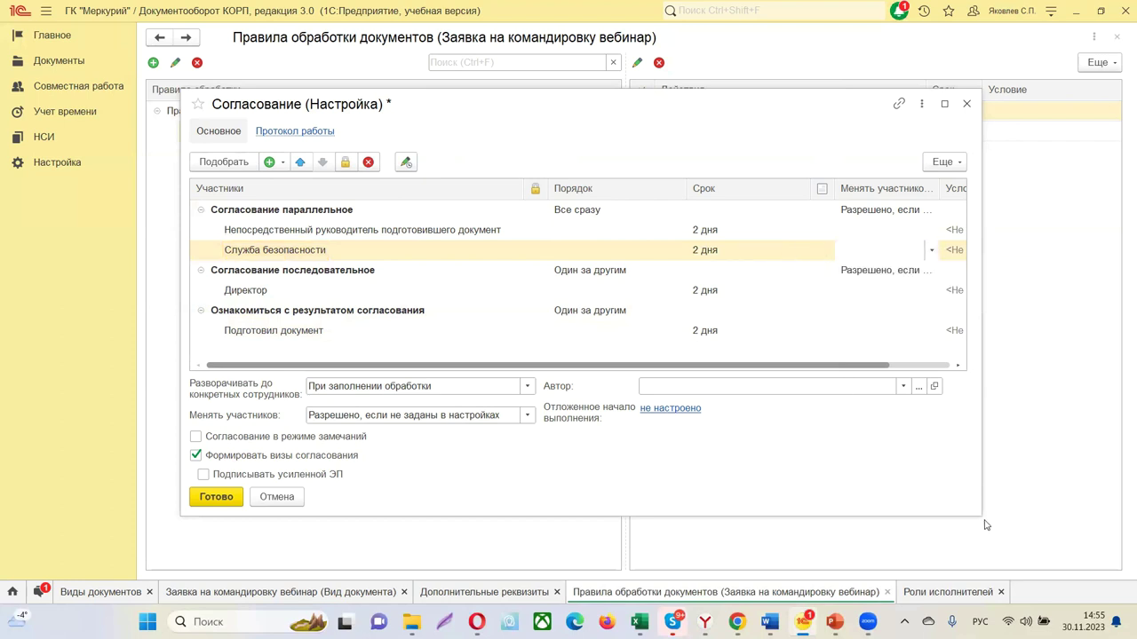
{"action": "left_click_drag", "start_coordinate": [980, 516], "coordinate": [1124, 526]}
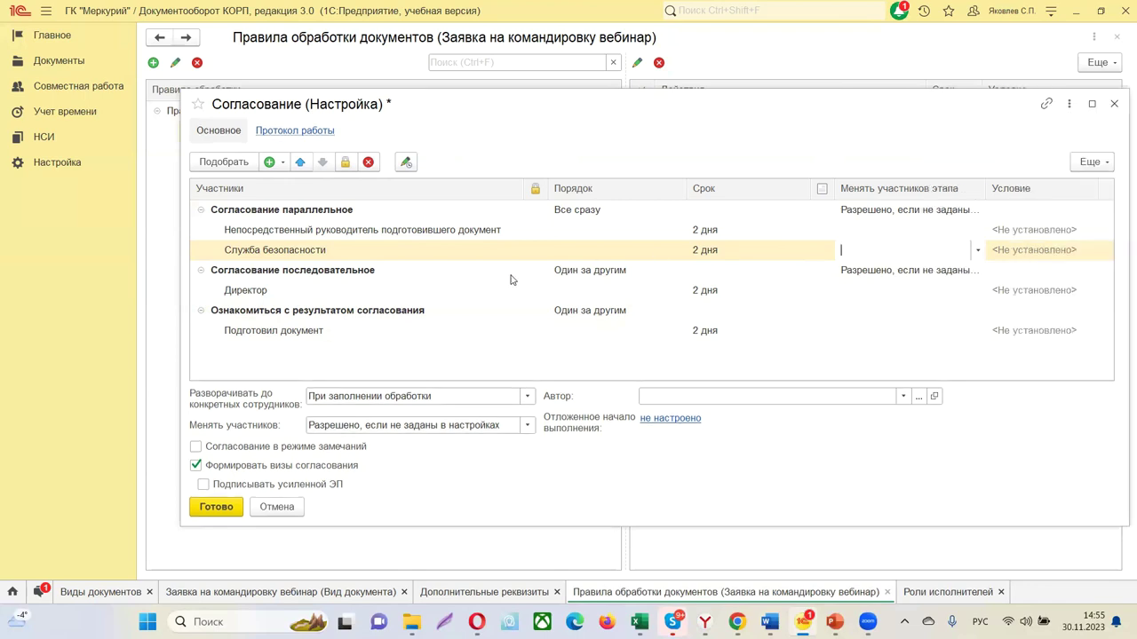
{"action": "left_click", "coordinate": [1026, 252]}
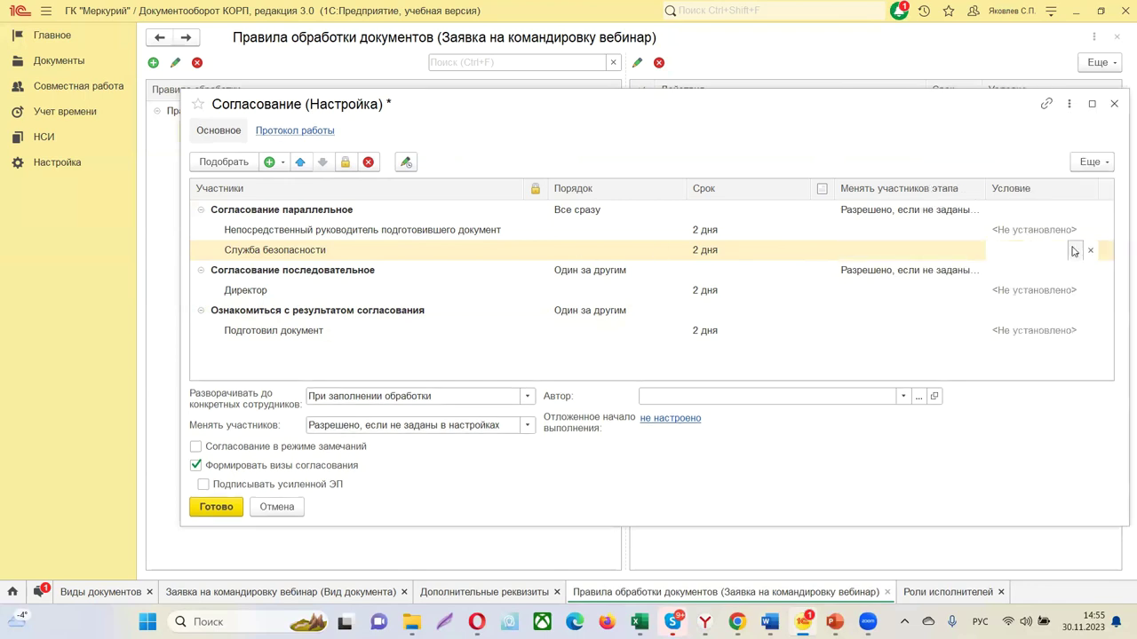
{"action": "left_click", "coordinate": [1075, 250]}
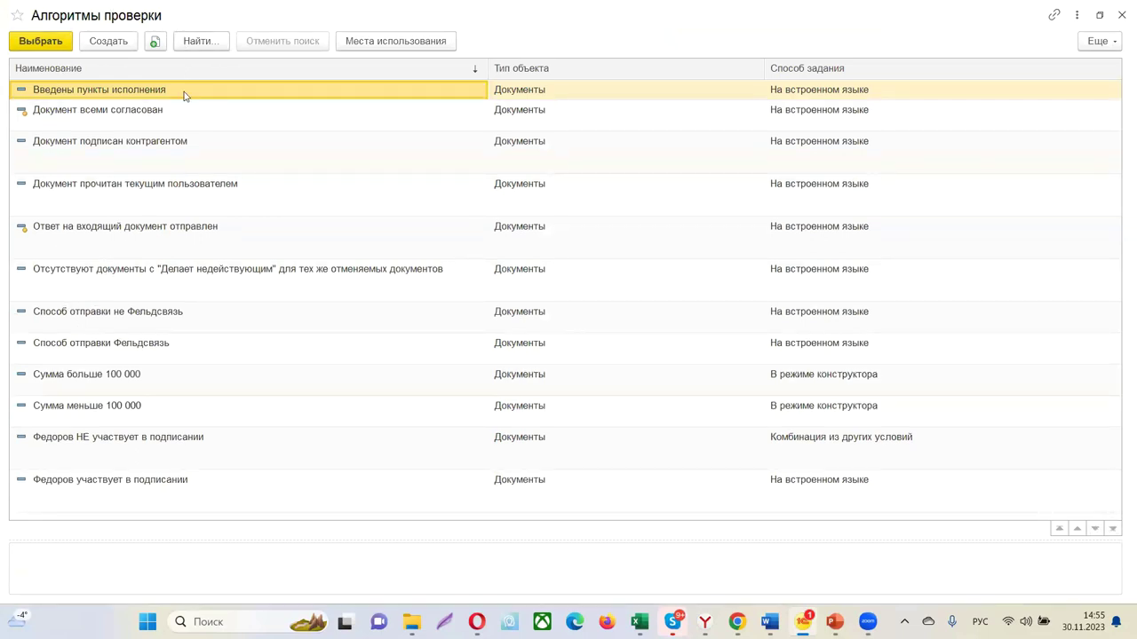
Create a check algorithm named "За пределами РФ вебинар" and add a rule to its filter
{"action": "left_click", "coordinate": [105, 41]}
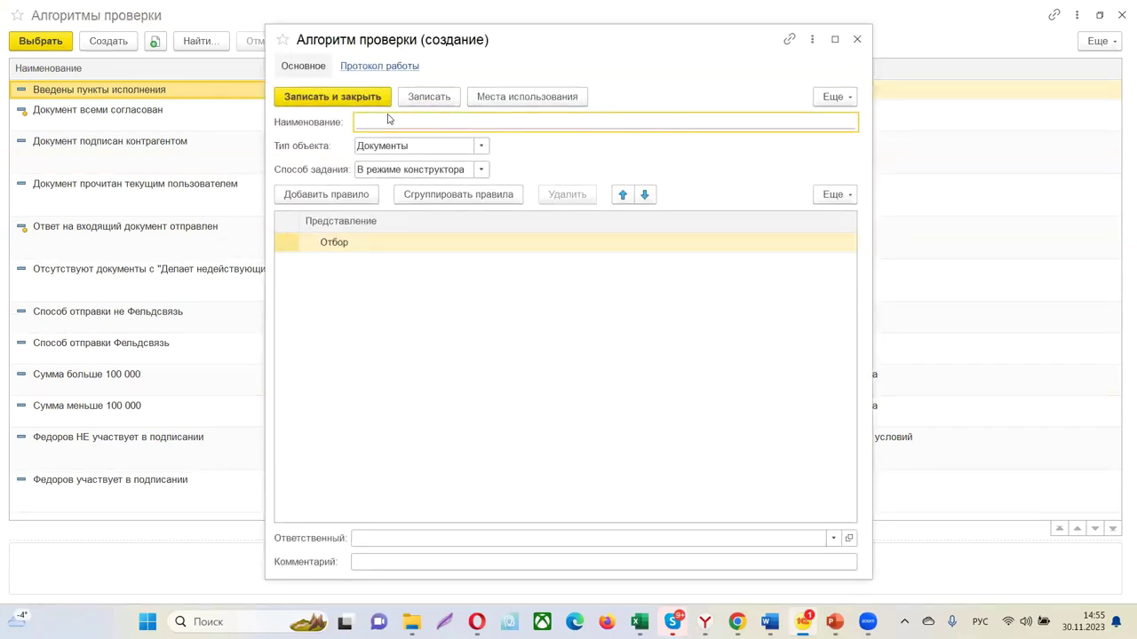
{"action": "type", "text": "За пределами РФ вебинар"}
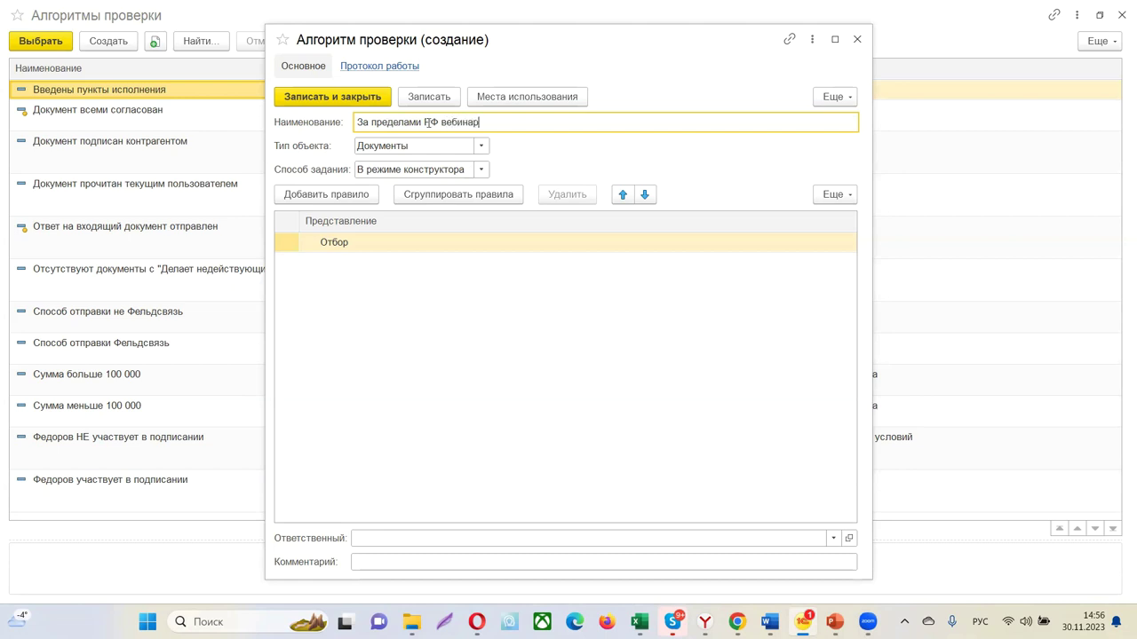
{"action": "left_click", "coordinate": [481, 169]}
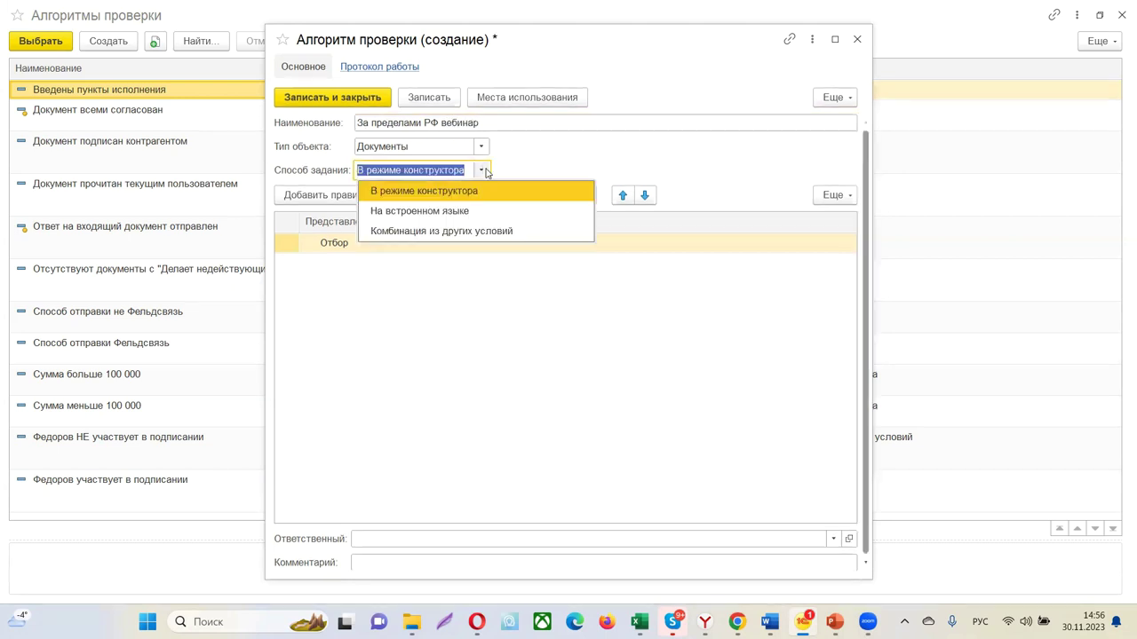
{"action": "left_click", "coordinate": [569, 169]}
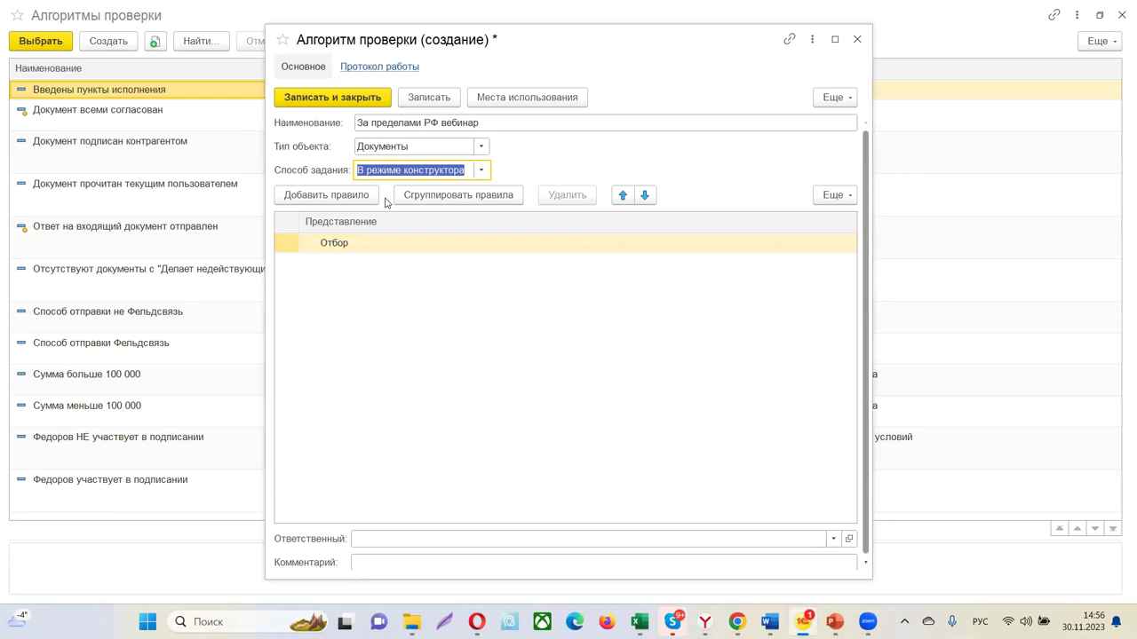
{"action": "left_click", "coordinate": [340, 195]}
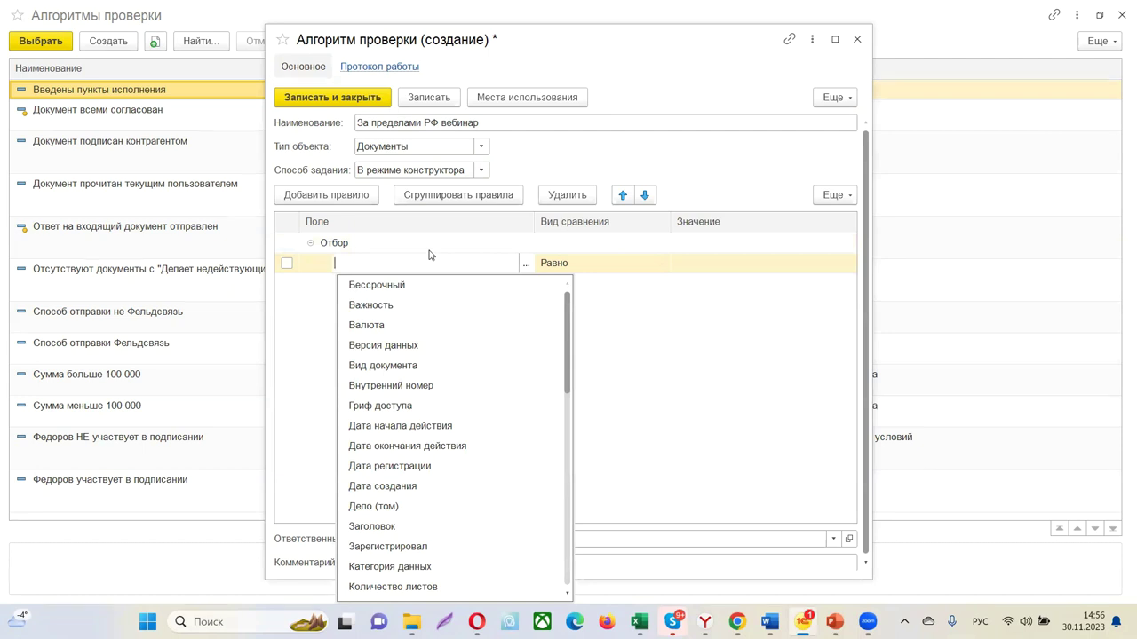
{"action": "left_click", "coordinate": [525, 265]}
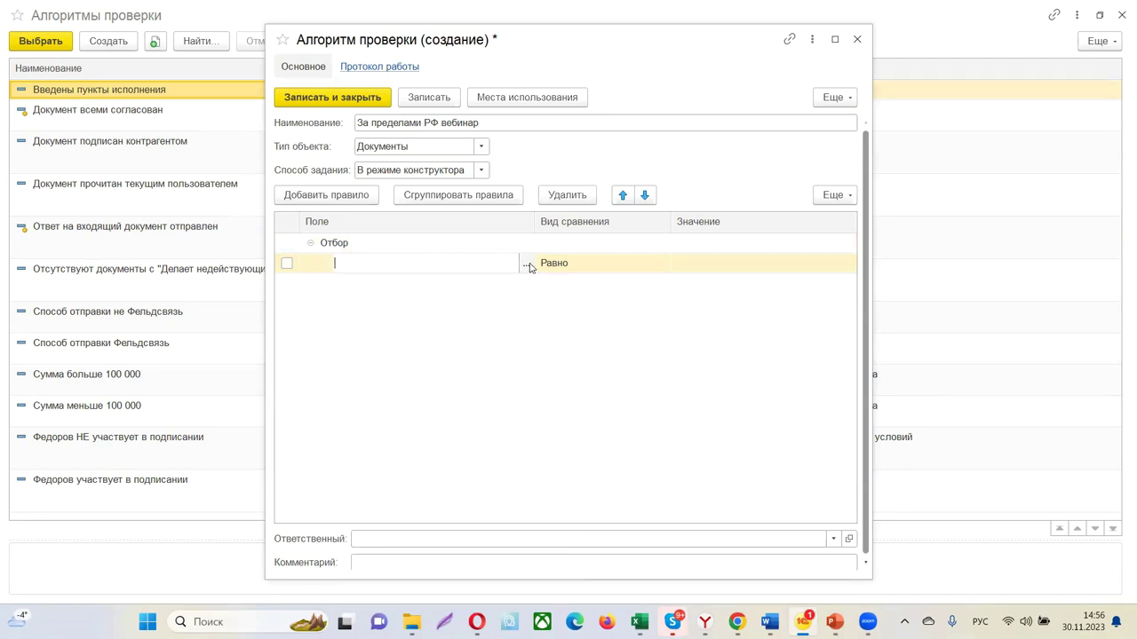
{"action": "left_click", "coordinate": [526, 266]}
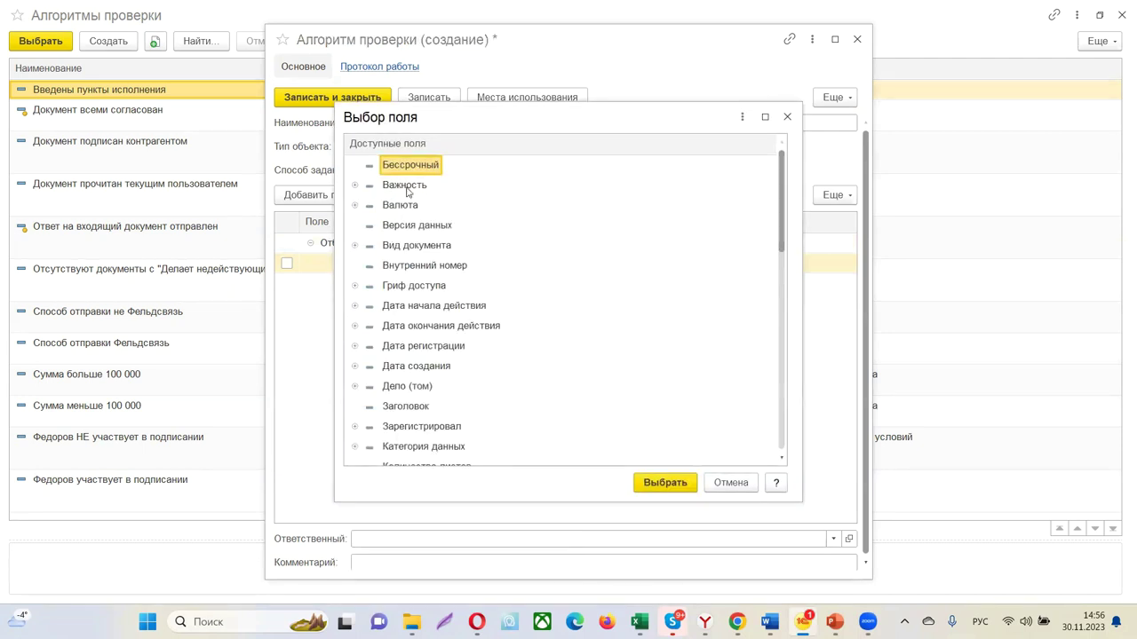
{"action": "left_click", "coordinate": [786, 117]}
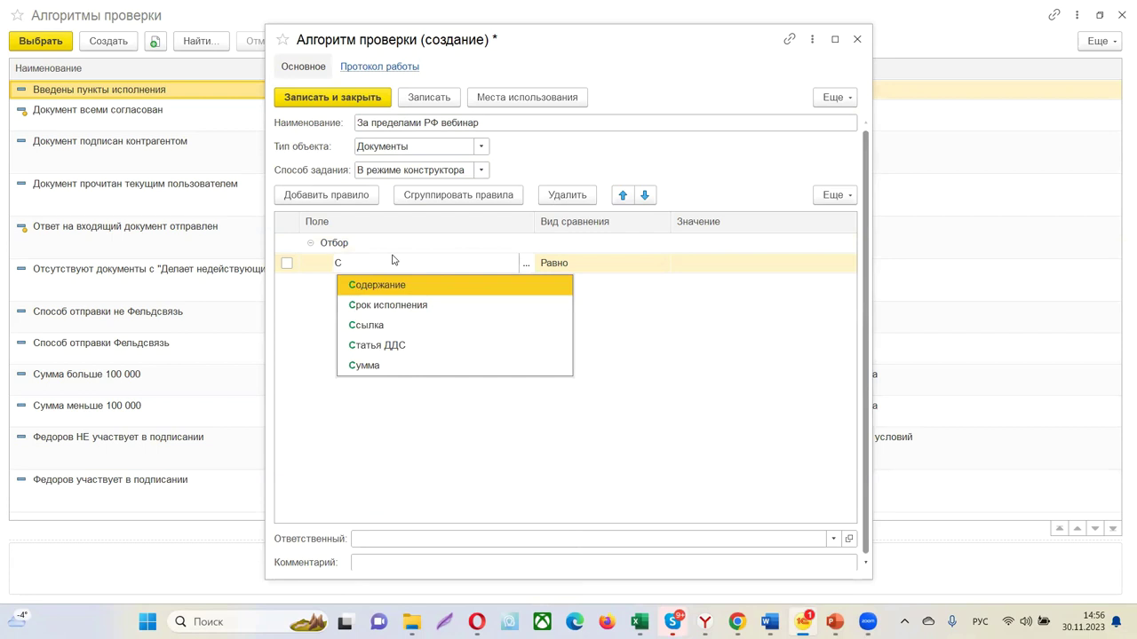
Set the rule's field to "Ссылка.За пределами РФ вебинар (Заявка на командировку вебинар)"
{"action": "left_click", "coordinate": [375, 329]}
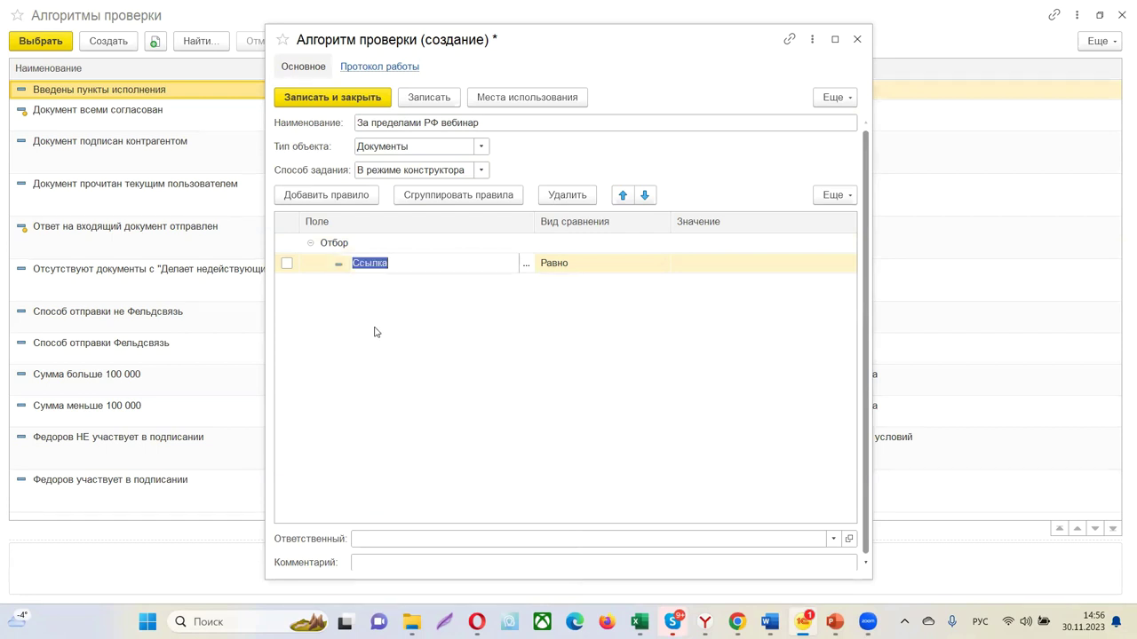
{"action": "left_click", "coordinate": [404, 264]}
{"action": "type", "text": "."}
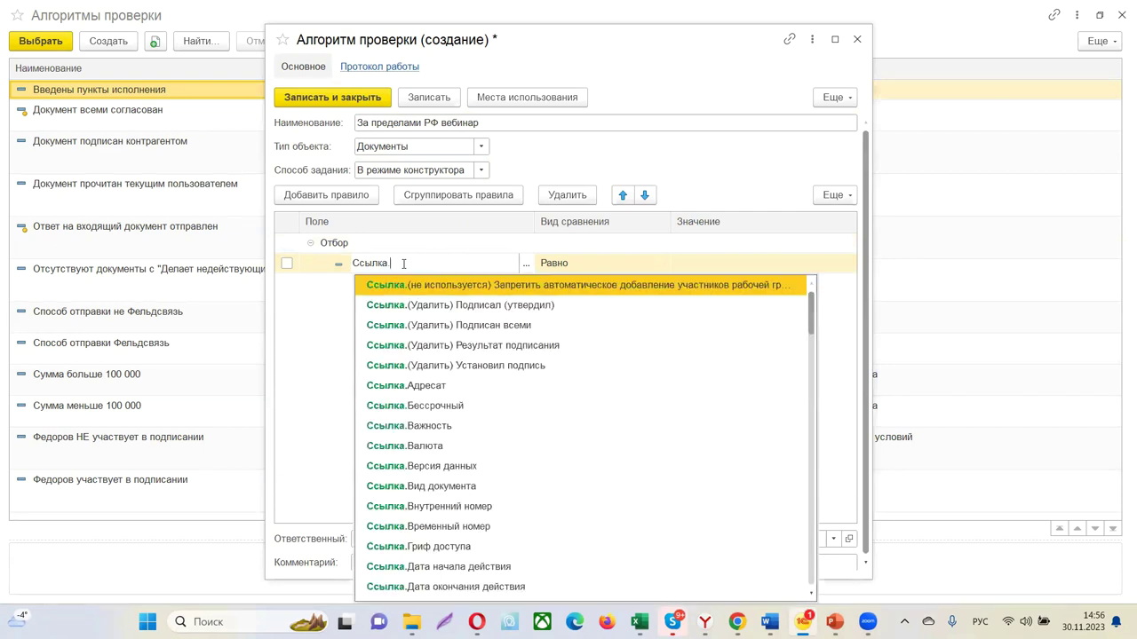
{"action": "type", "text": "за"}
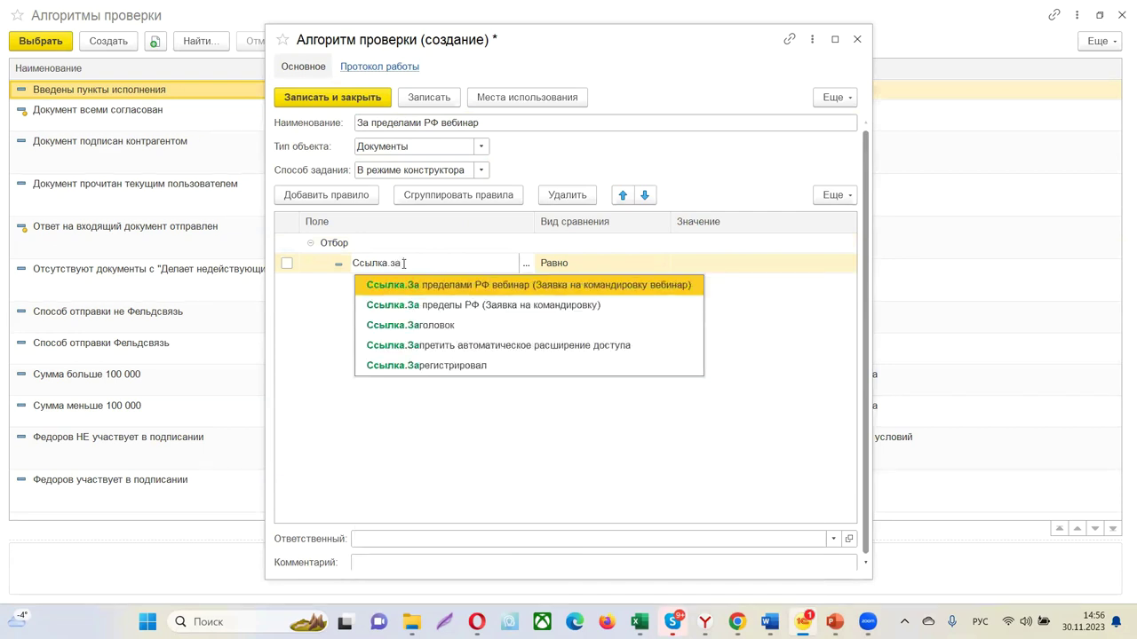
{"action": "left_click", "coordinate": [451, 286]}
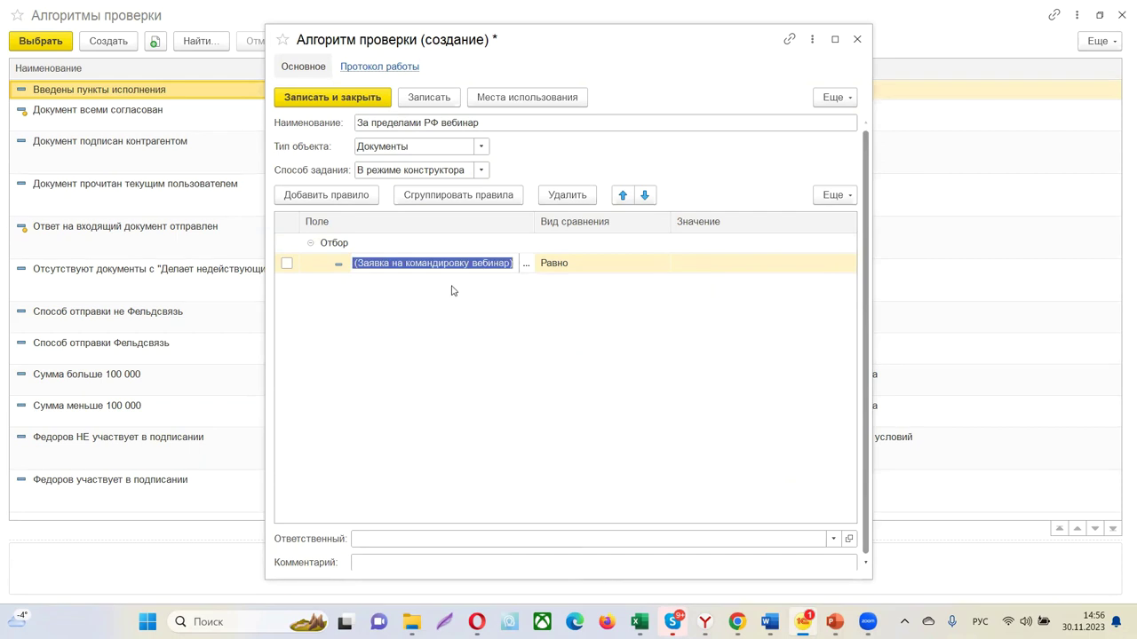
Set the rule's comparison value to "да" from the values of the property "За пределами РФ вебинар"
{"action": "left_click", "coordinate": [696, 264]}
{"action": "left_click", "coordinate": [744, 305]}
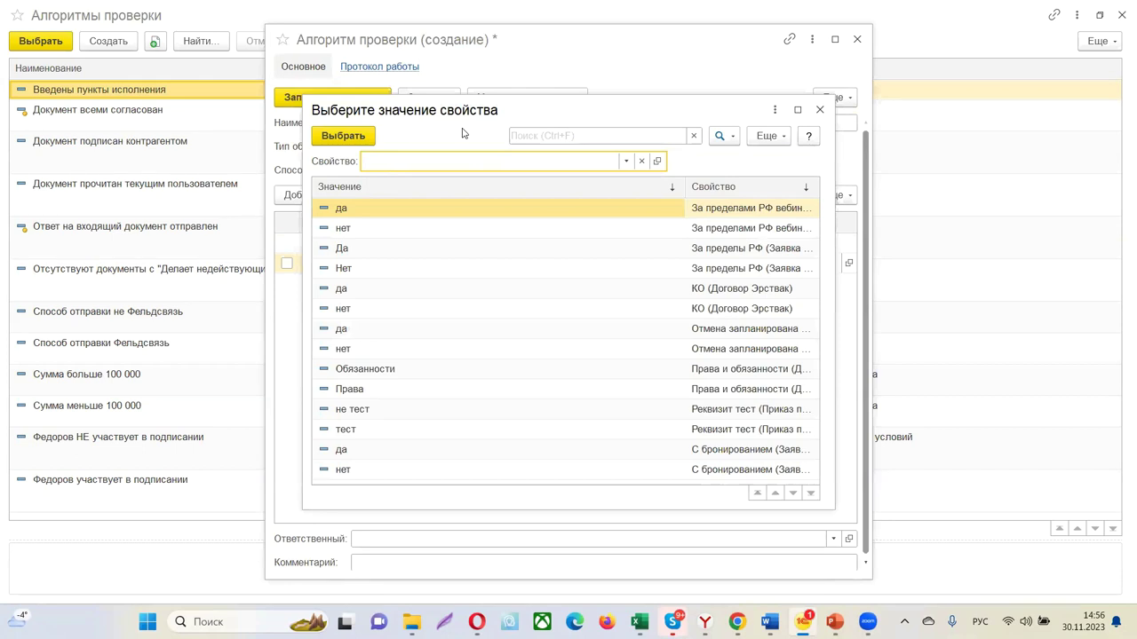
{"action": "type", "text": "за пред"}
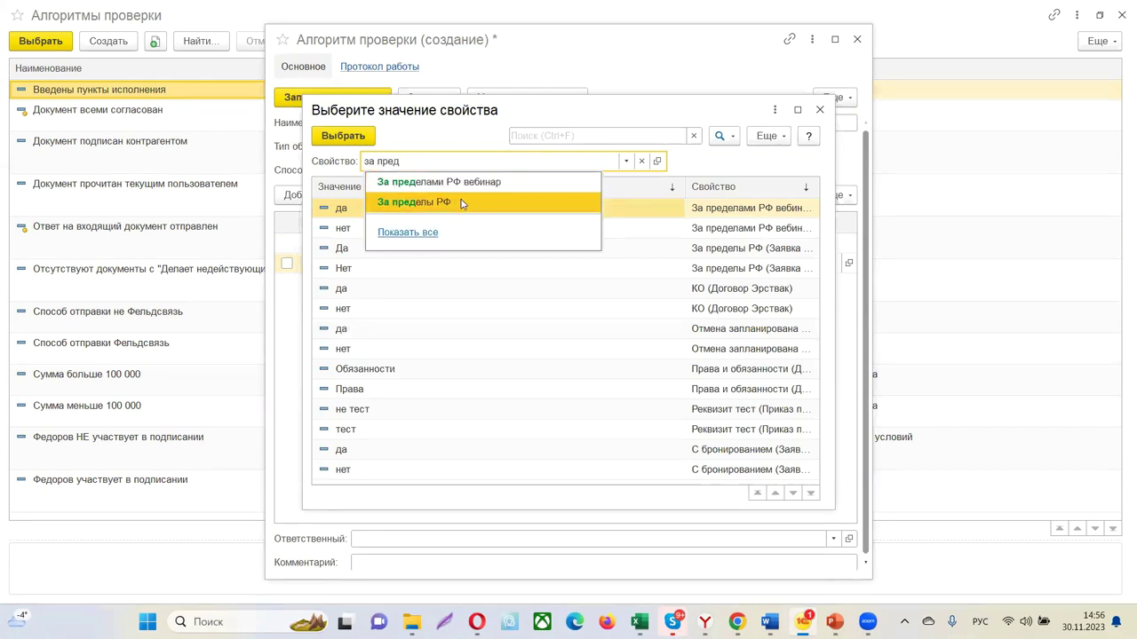
{"action": "left_click", "coordinate": [391, 181]}
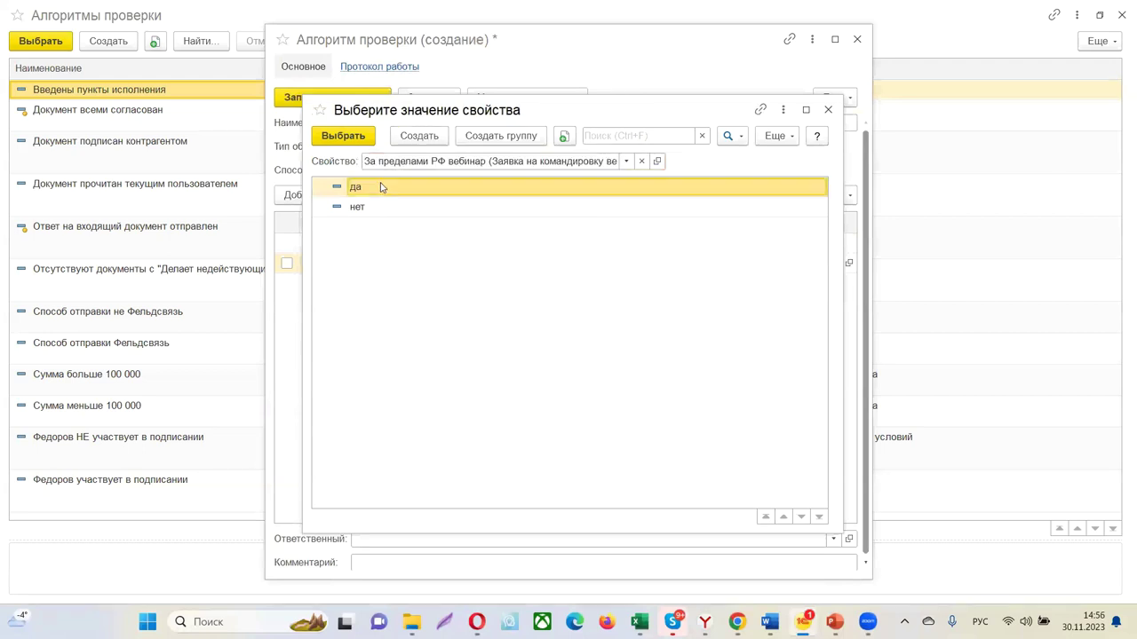
{"action": "double_click", "coordinate": [353, 185]}
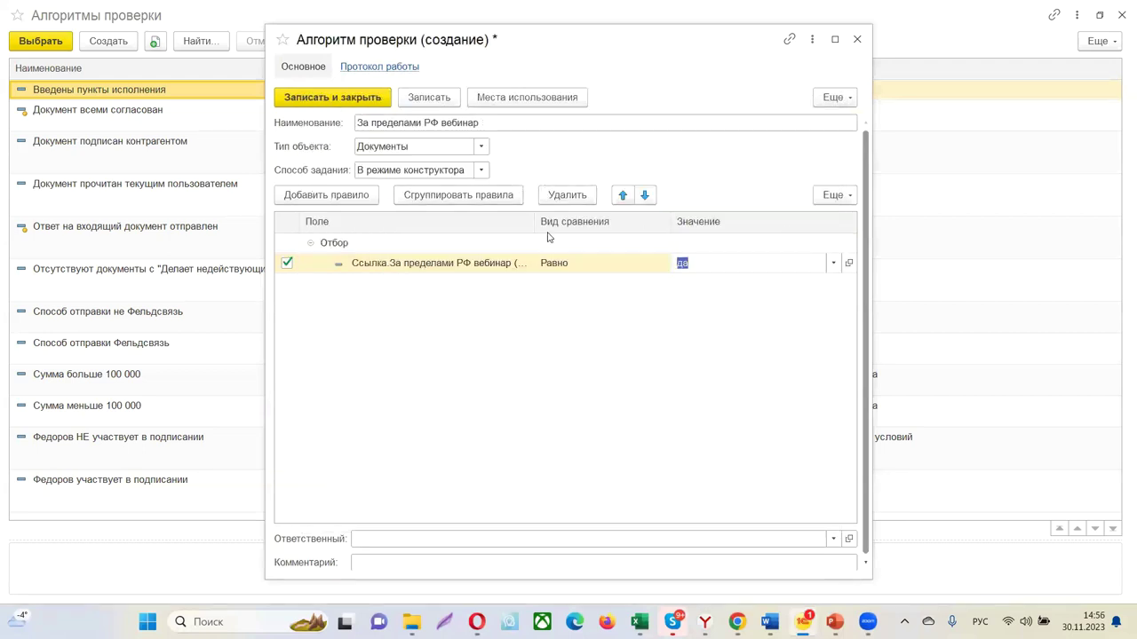
Save the check algorithm and assign "За пределами РФ вебинар" as the condition for the "Служба безопасности" participant
{"action": "left_click", "coordinate": [331, 101]}
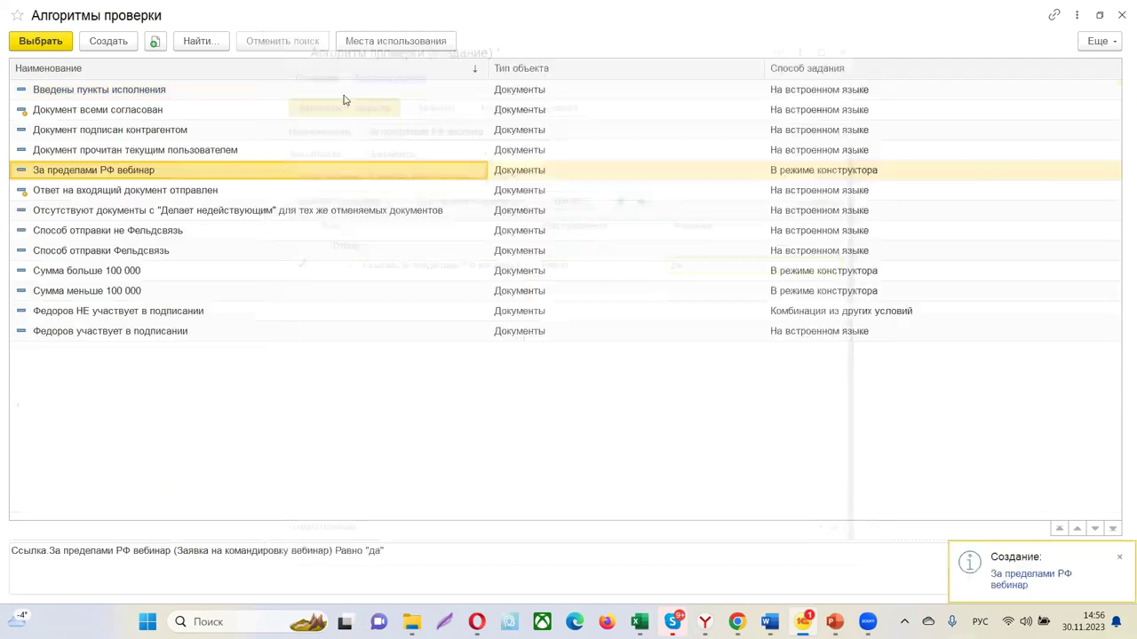
{"action": "double_click", "coordinate": [95, 174]}
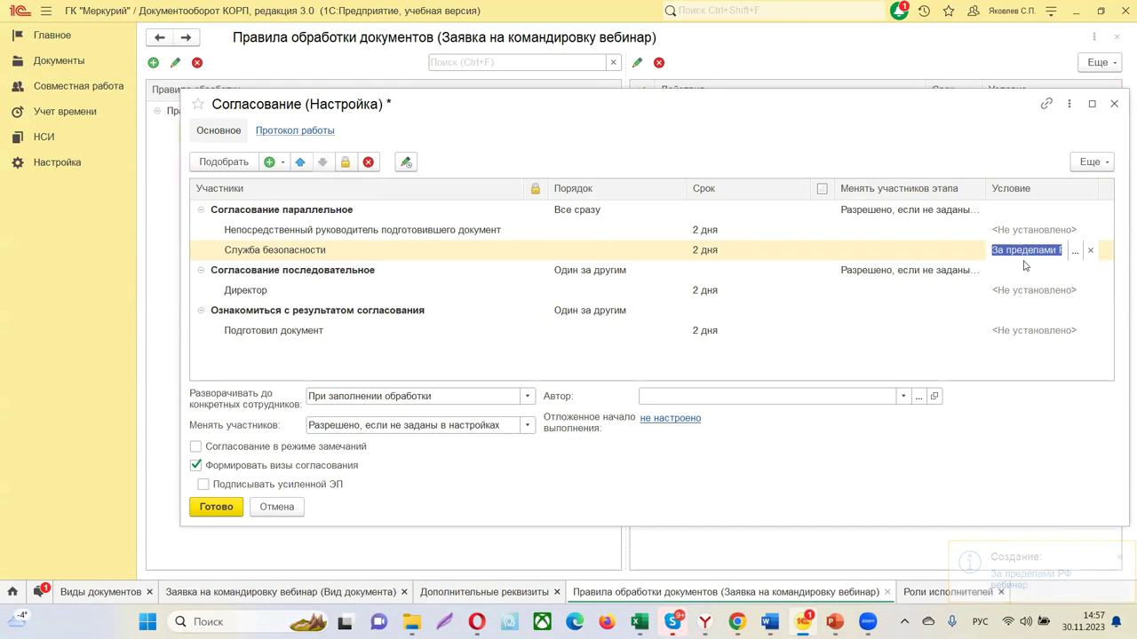
{"action": "left_click", "coordinate": [1022, 259]}
{"action": "left_click", "coordinate": [978, 271]}
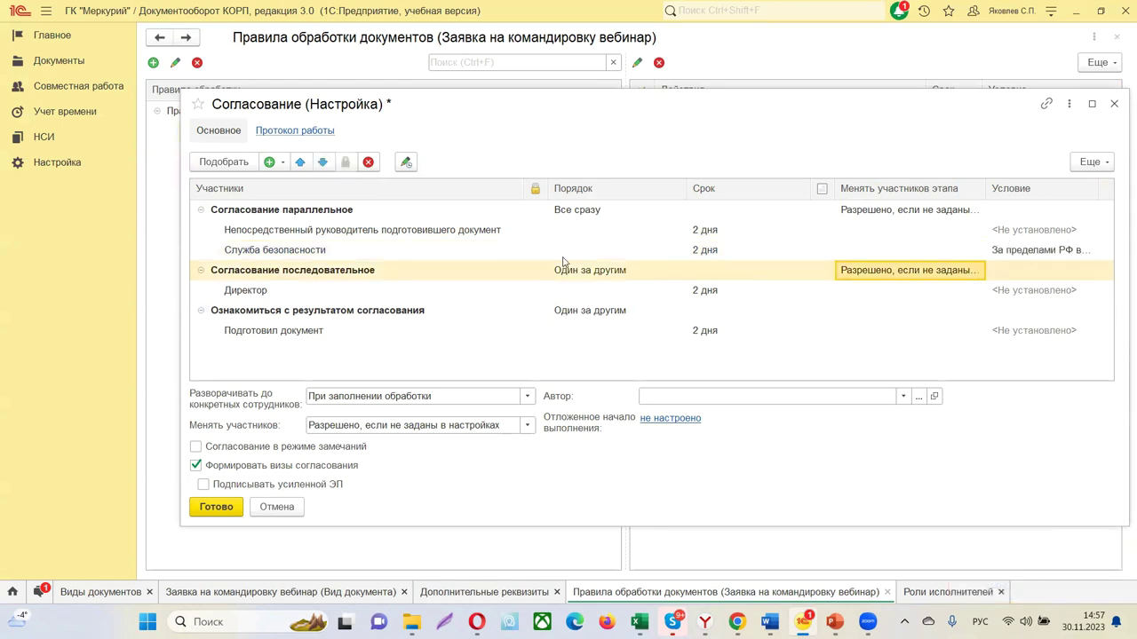
Start a new check algorithm for the "Директор" participant's condition and name it "Сумма ЗНКВ больше 100000"
{"action": "left_click", "coordinate": [254, 290]}
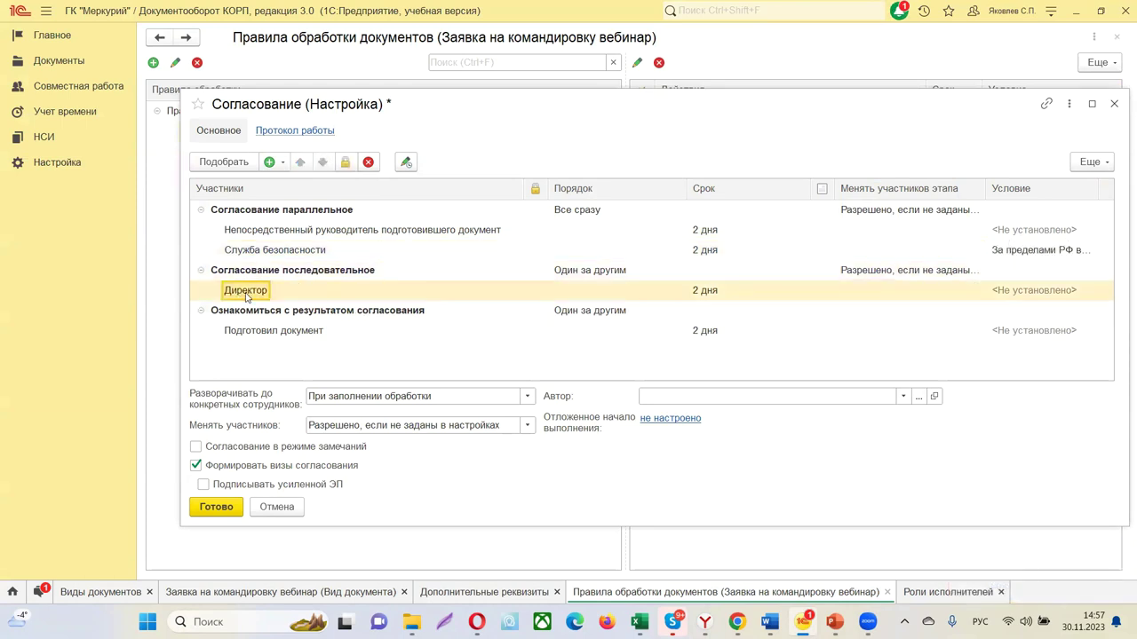
{"action": "left_click", "coordinate": [1017, 288]}
{"action": "left_click", "coordinate": [1074, 290]}
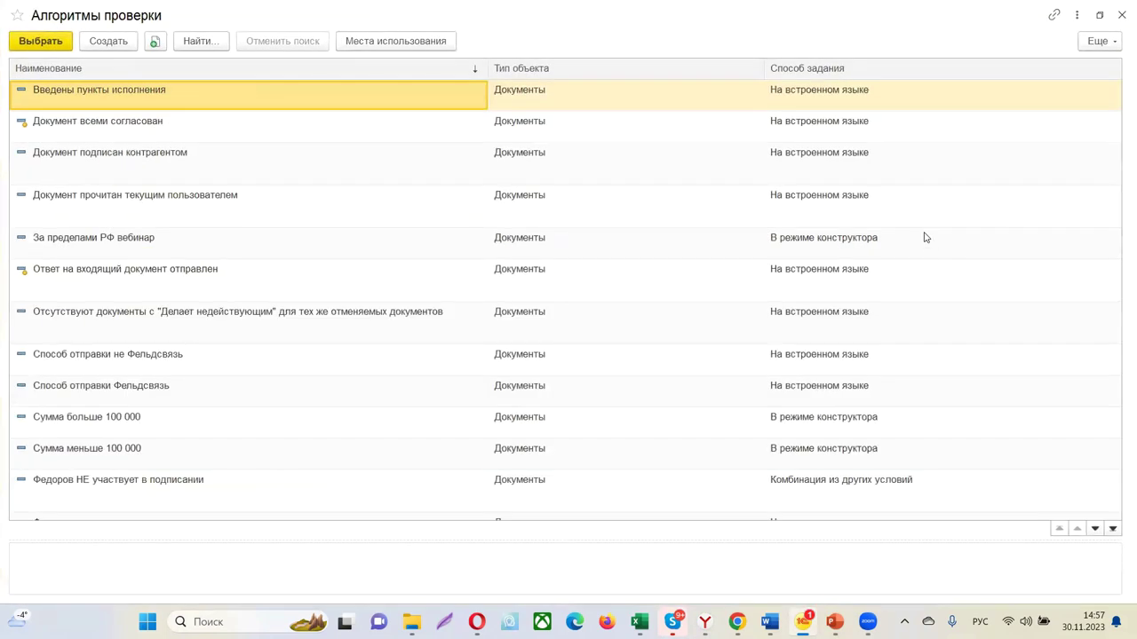
{"action": "left_click", "coordinate": [108, 41]}
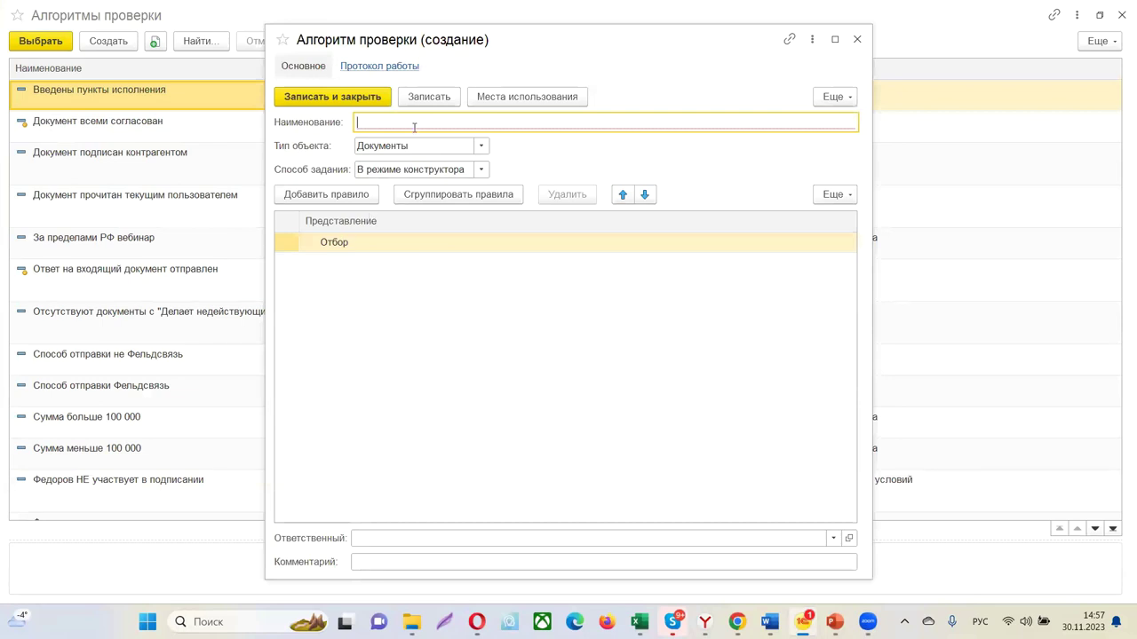
{"action": "type", "text": "Сумма ЗНКВ больше 100000"}
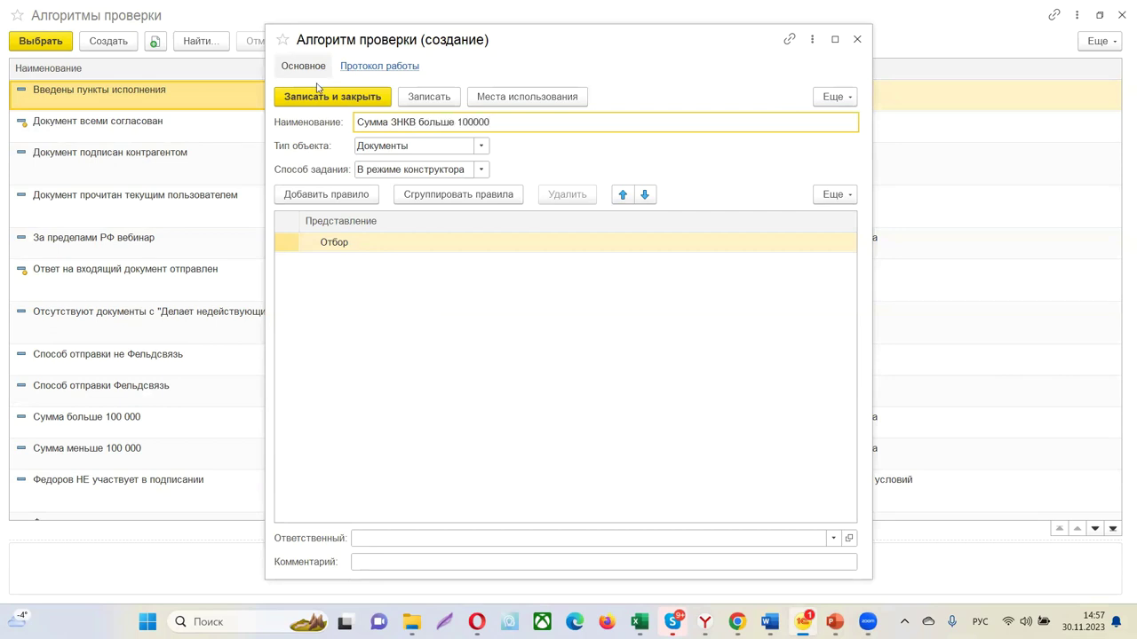
Add a rule to the algorithm's filter with the field "Ссылка.Сумма"
{"action": "left_click", "coordinate": [340, 195]}
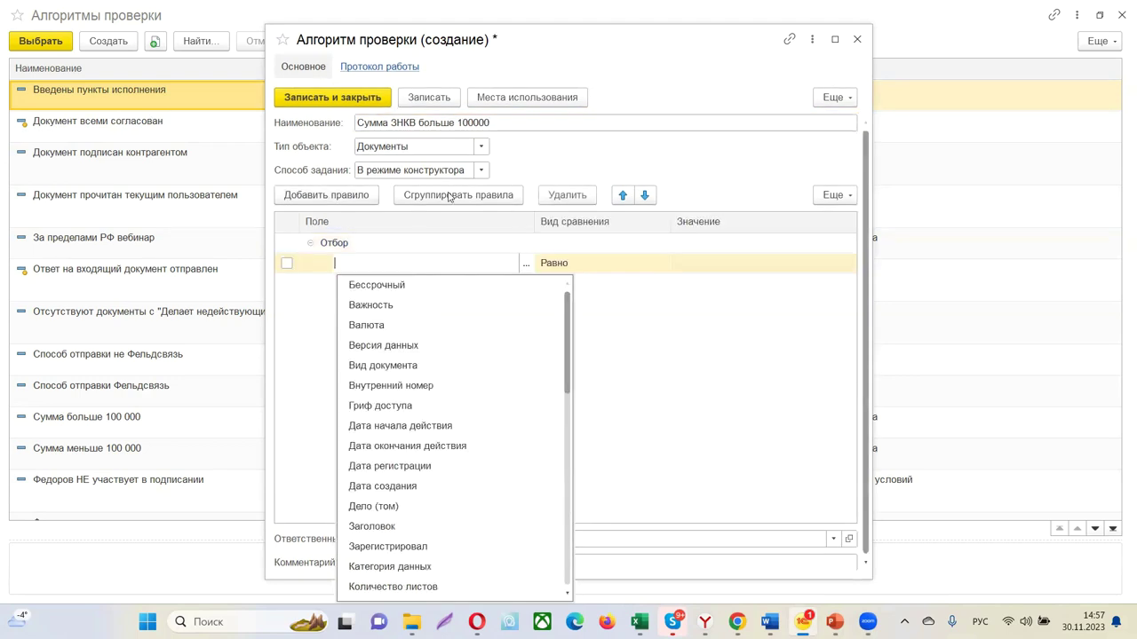
{"action": "left_click", "coordinate": [380, 260]}
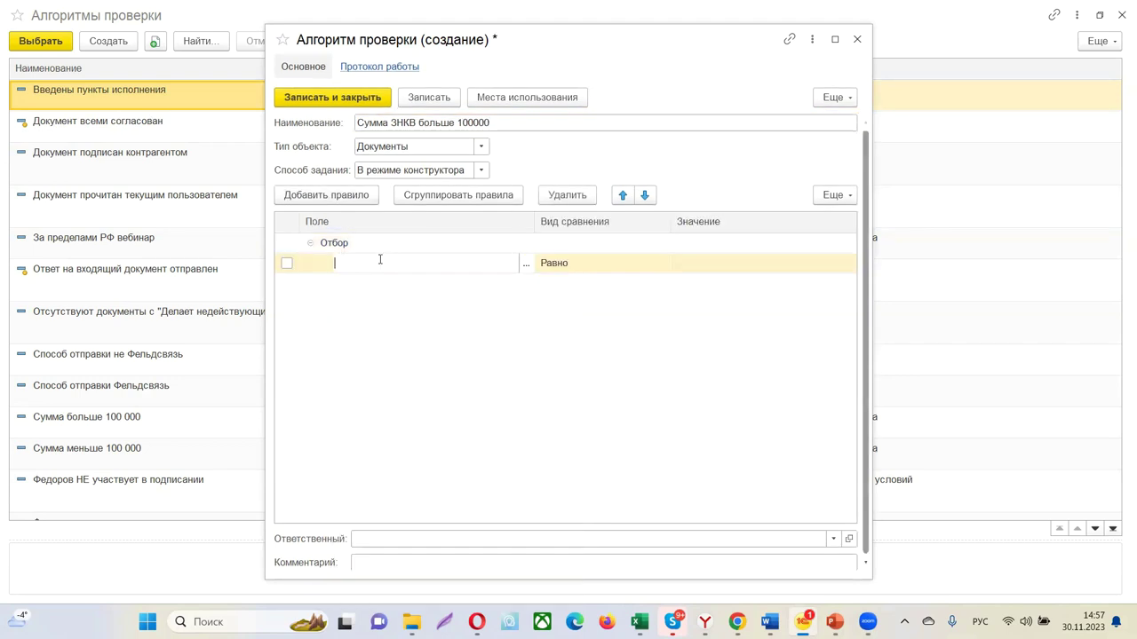
{"action": "type", "text": "ссы"}
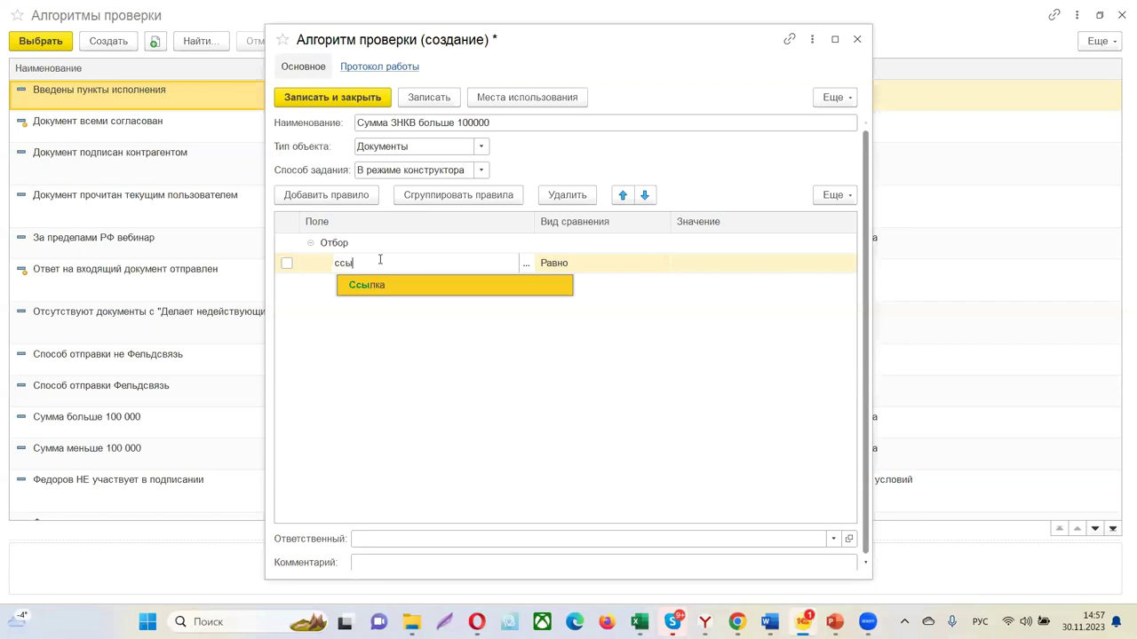
{"action": "left_click", "coordinate": [380, 280]}
{"action": "left_click", "coordinate": [402, 259]}
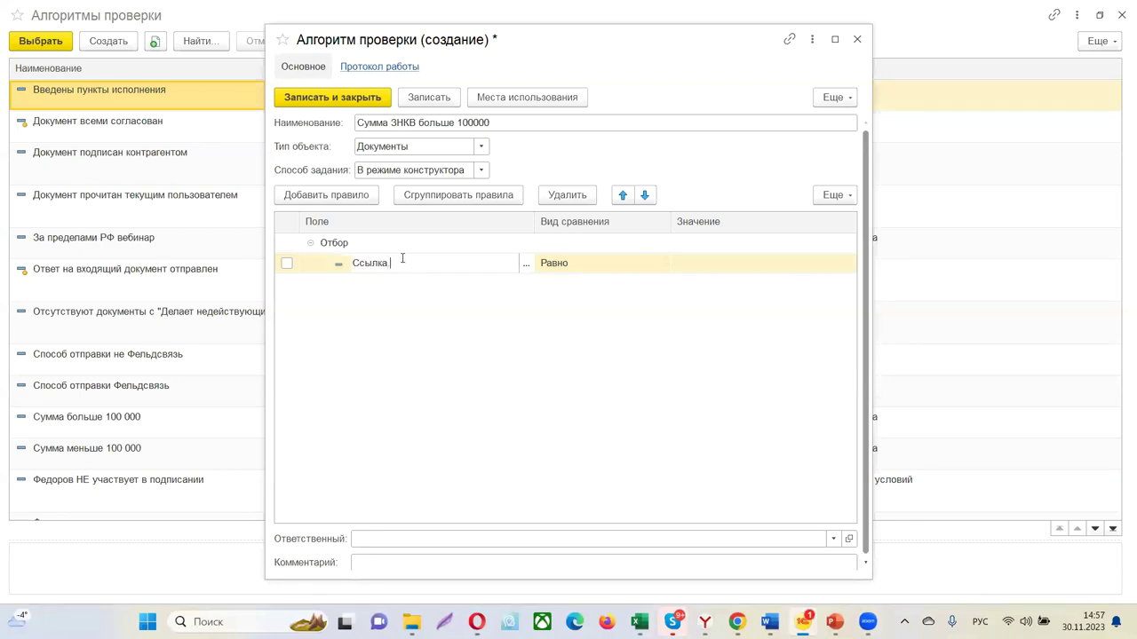
{"action": "type", "text": "."}
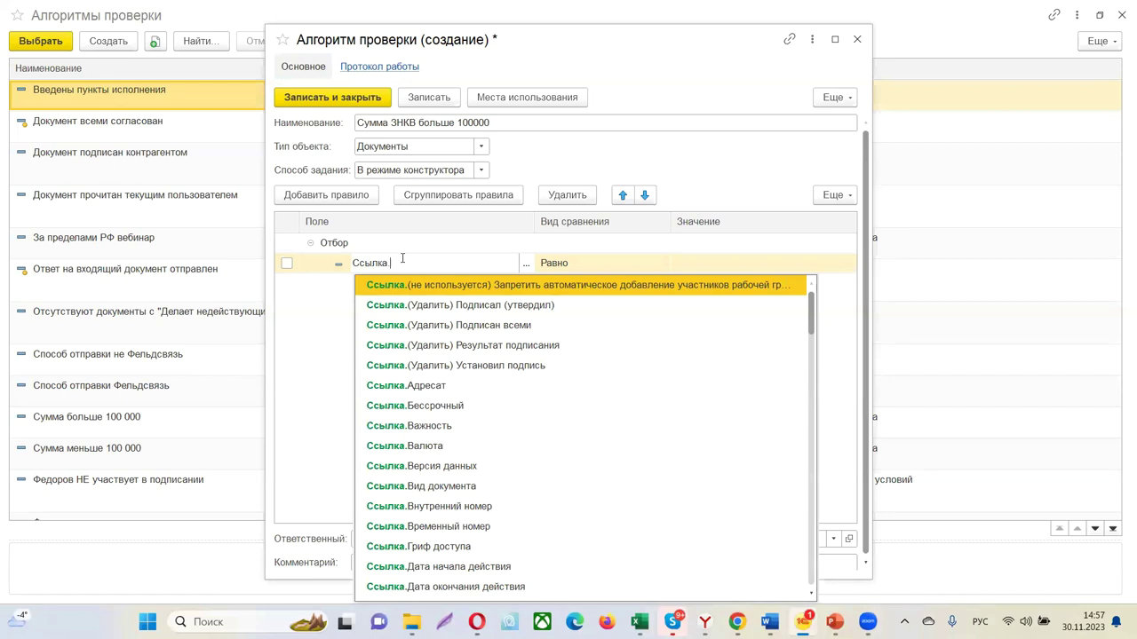
{"action": "type", "text": "сумм"}
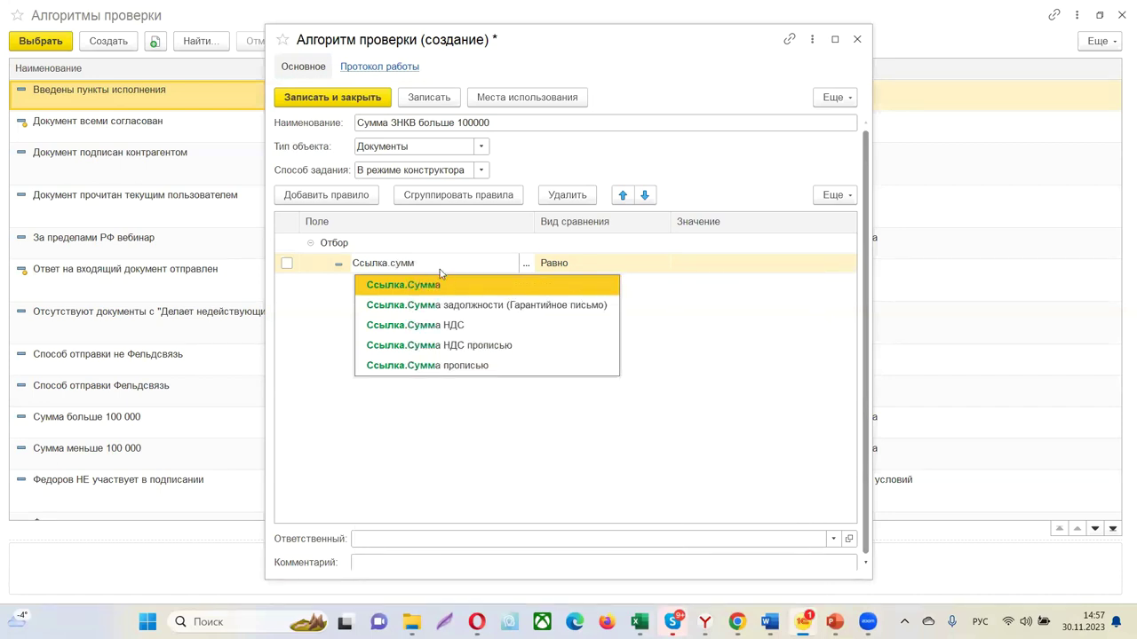
{"action": "left_click", "coordinate": [437, 284]}
Set the rule's comparison type to "Больше" and its value to 100 000,00
{"action": "left_click", "coordinate": [782, 260]}
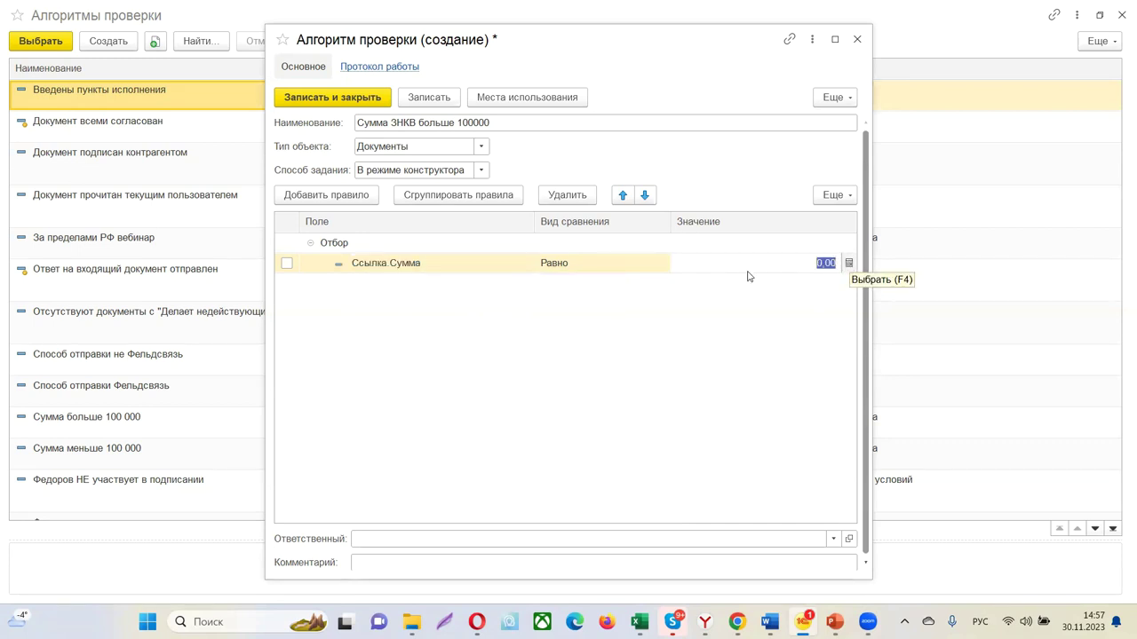
{"action": "left_click", "coordinate": [581, 264]}
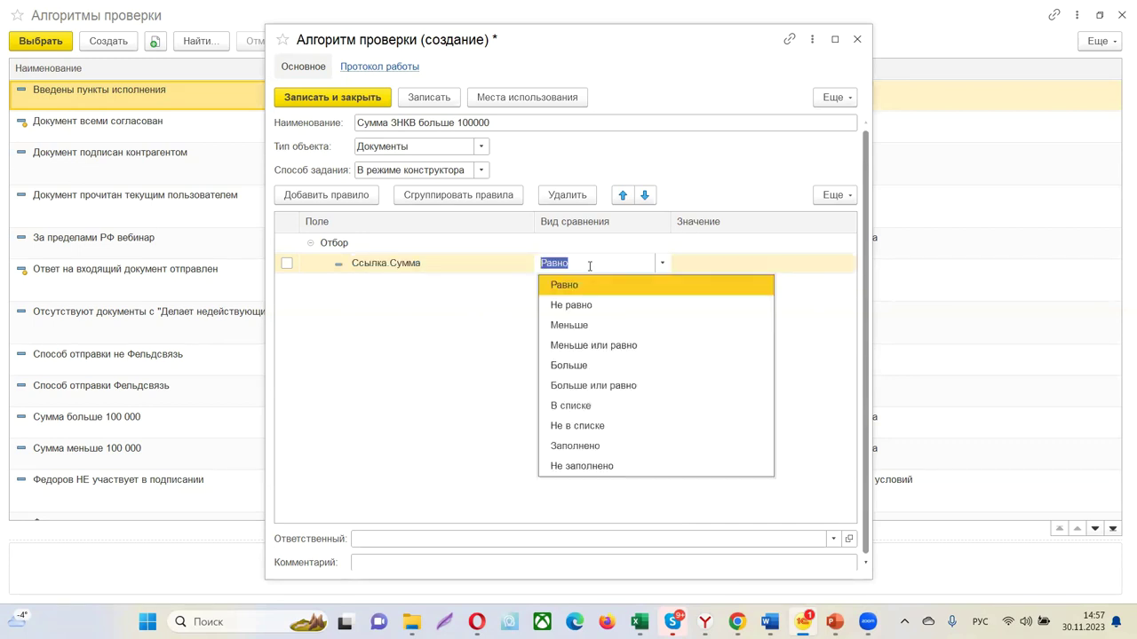
{"action": "left_click", "coordinate": [575, 366]}
{"action": "type", "text": "100 000,00"}
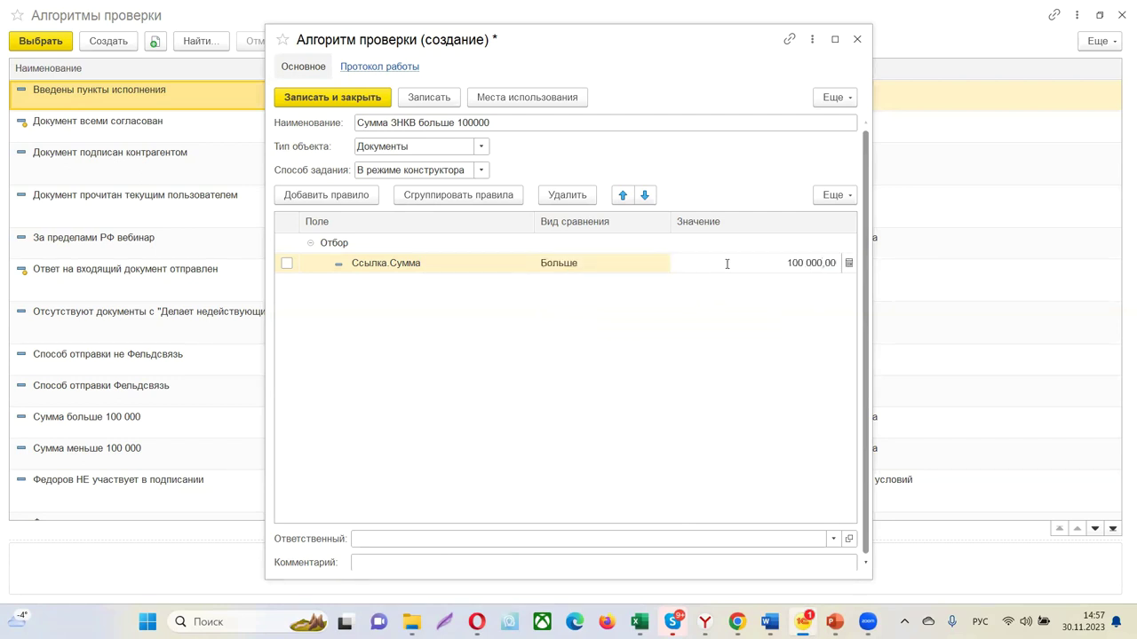
{"action": "left_click", "coordinate": [730, 318]}
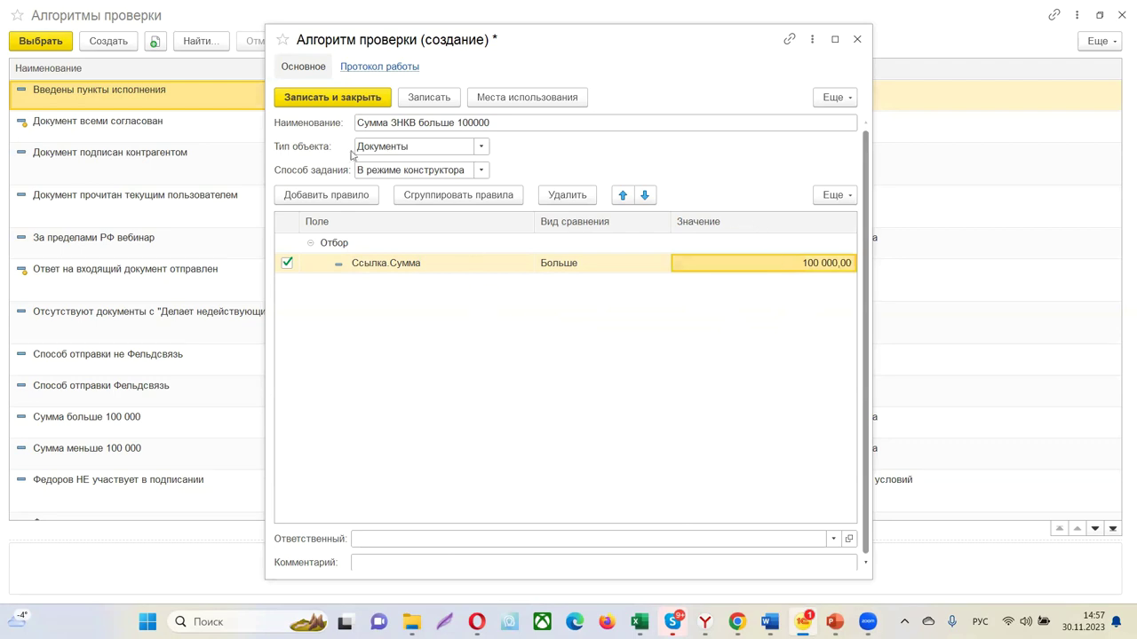
Save the algorithm, assign it as the "Директор" participant's condition, and accept the approval settings
{"action": "left_click", "coordinate": [346, 99]}
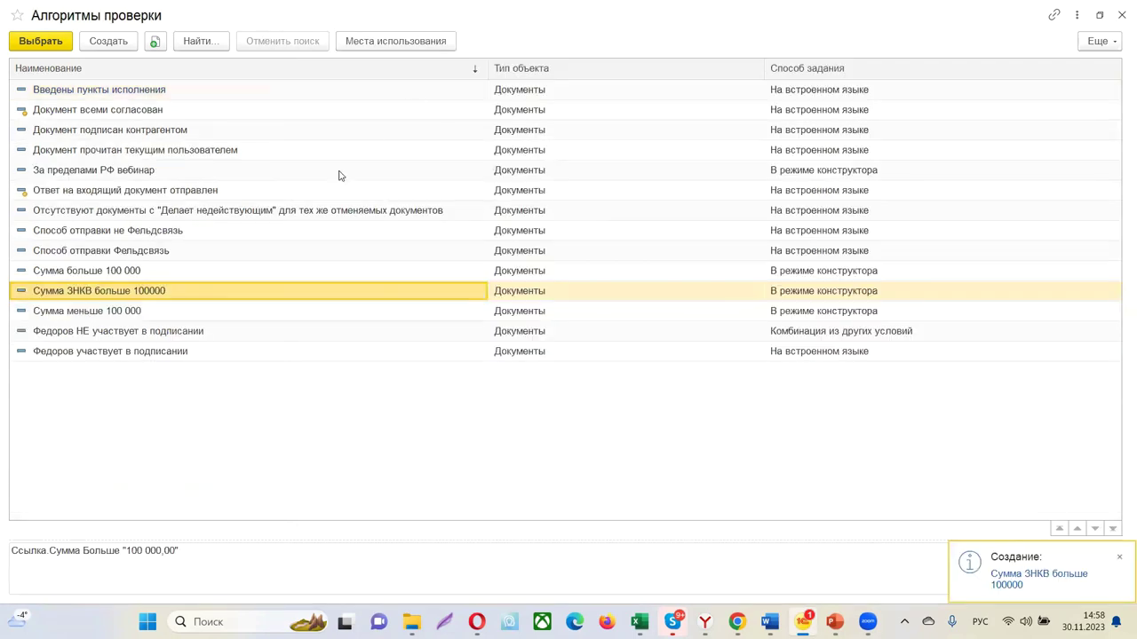
{"action": "double_click", "coordinate": [80, 290]}
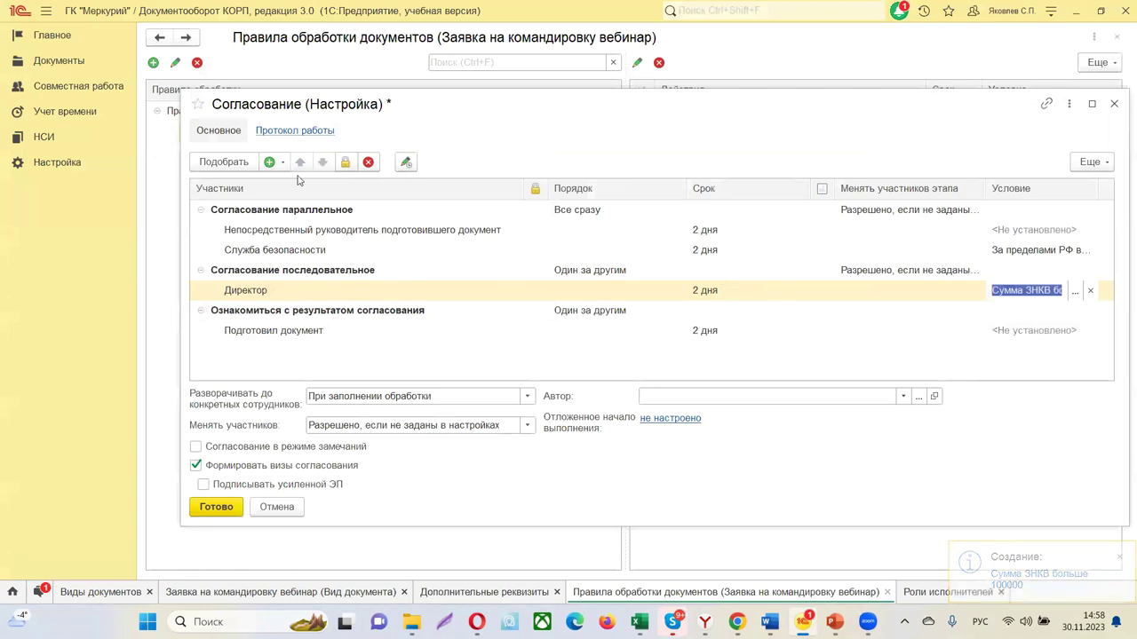
{"action": "left_click", "coordinate": [223, 514]}
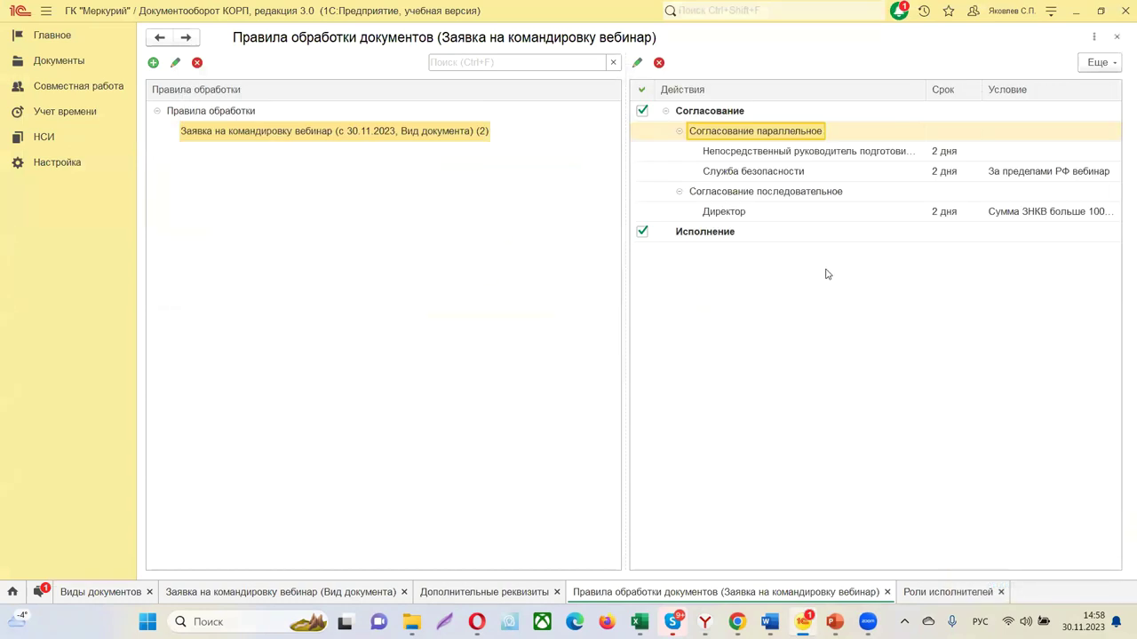
Assign the role "Руководитель КО" as the performer in the "Исполнение" stage of the execution action and accept its settings
{"action": "double_click", "coordinate": [730, 232]}
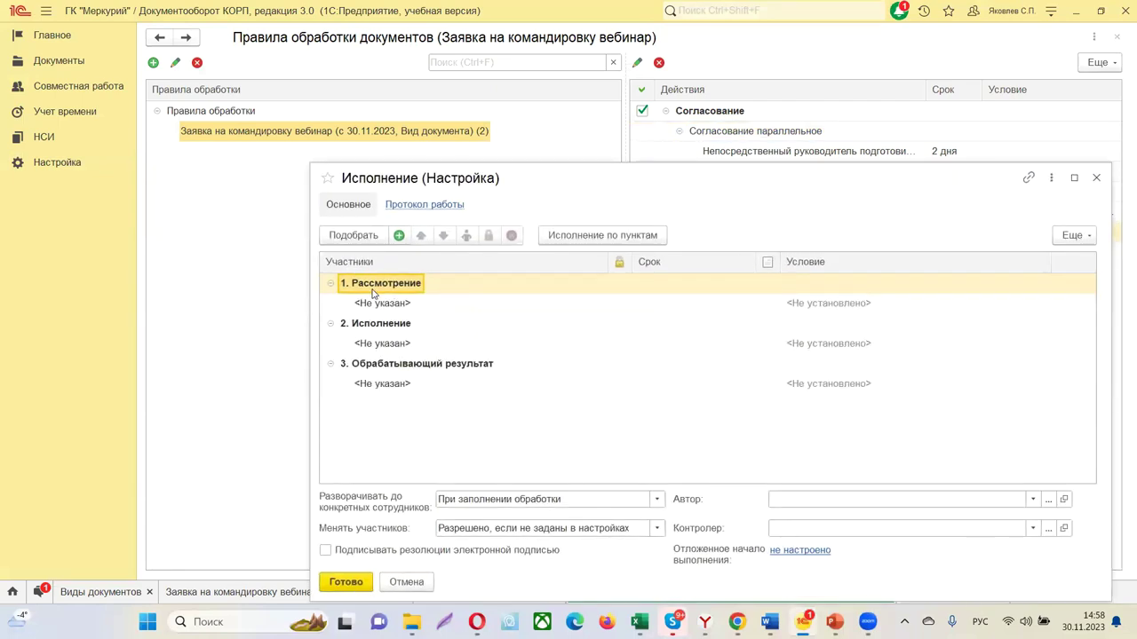
{"action": "double_click", "coordinate": [379, 344]}
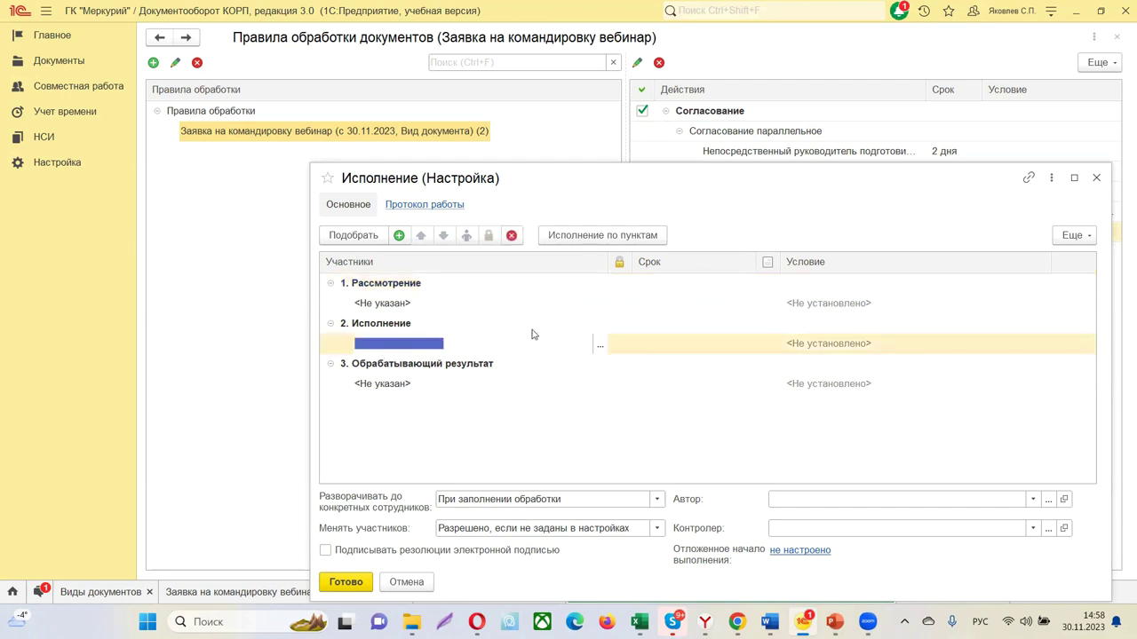
{"action": "left_click", "coordinate": [605, 347]}
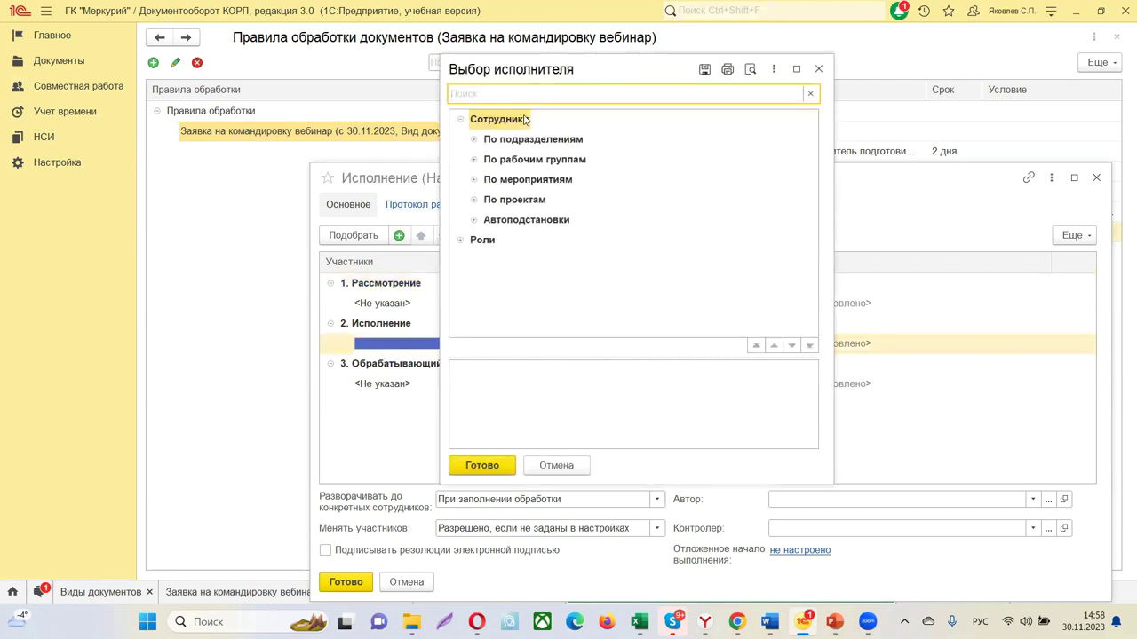
{"action": "left_click", "coordinate": [460, 240]}
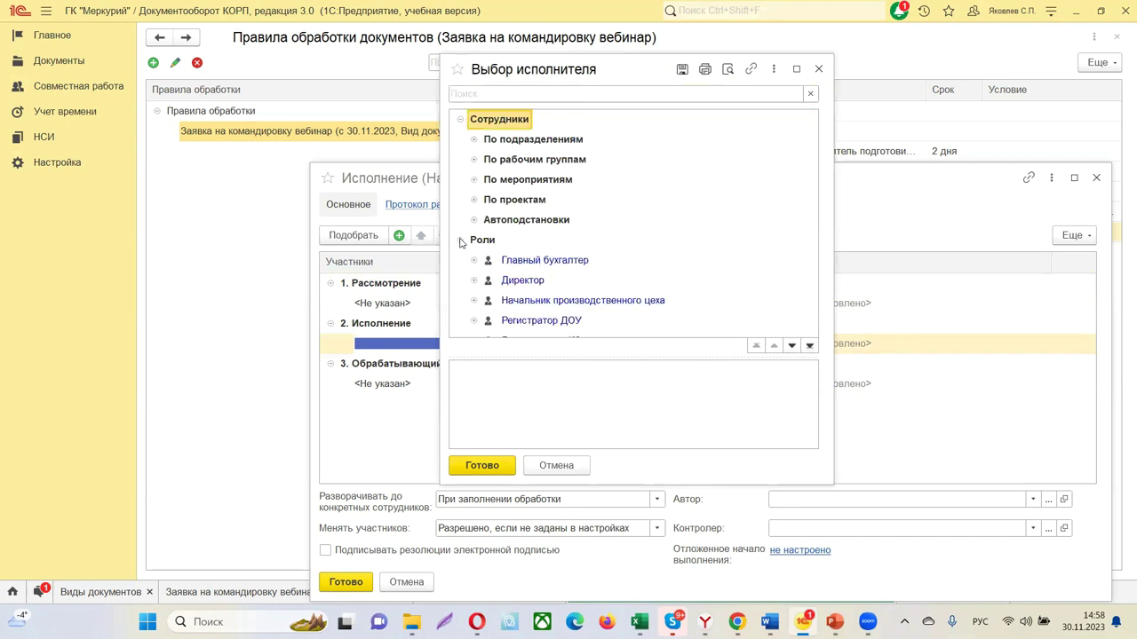
{"action": "scroll", "coordinate": [561, 260], "scroll_direction": "down", "scroll_amount": 1}
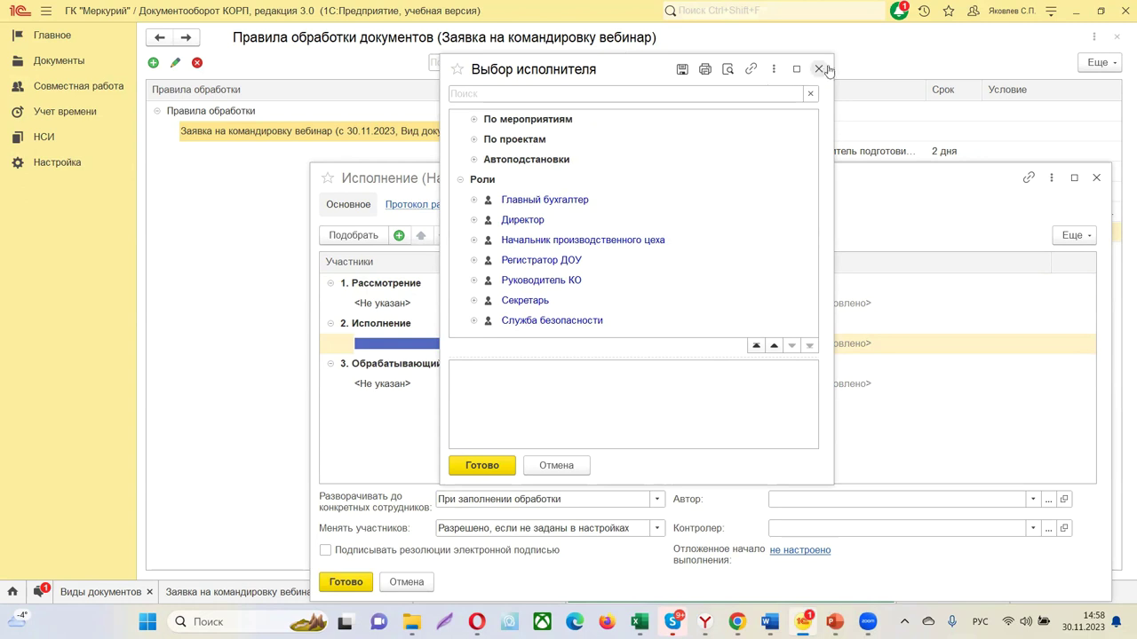
{"action": "left_click", "coordinate": [569, 281]}
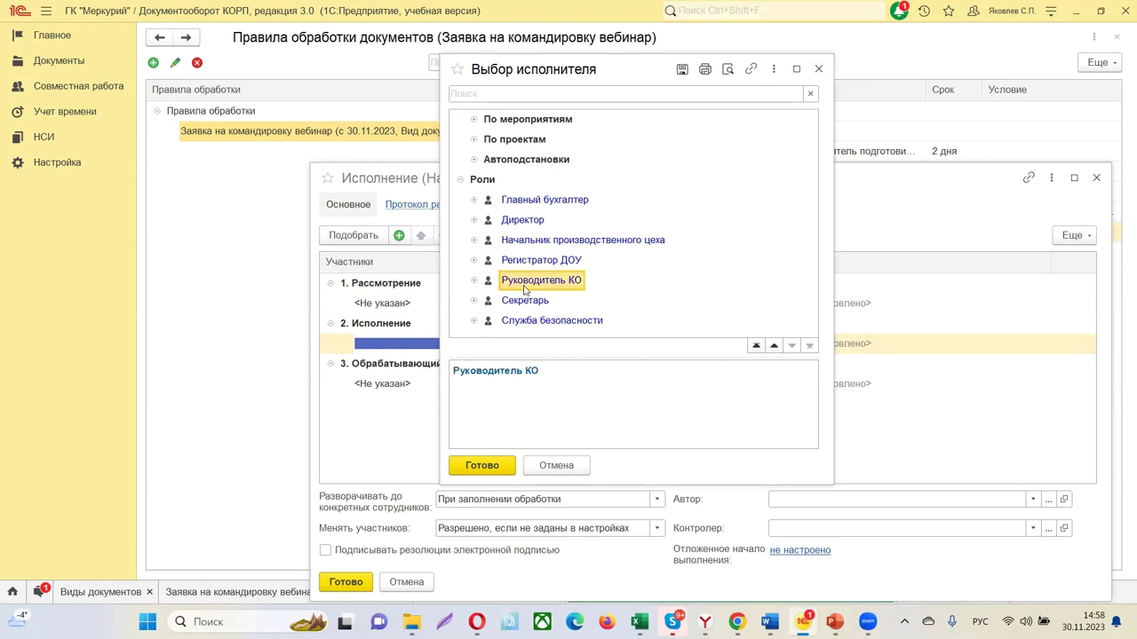
{"action": "double_click", "coordinate": [527, 282]}
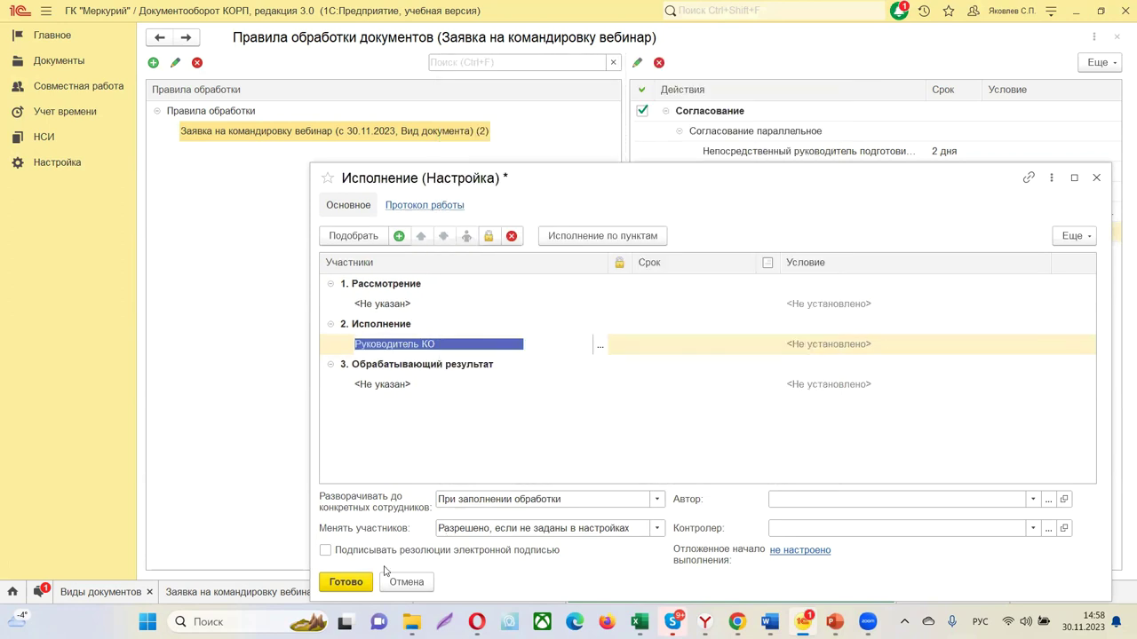
{"action": "left_click", "coordinate": [351, 582]}
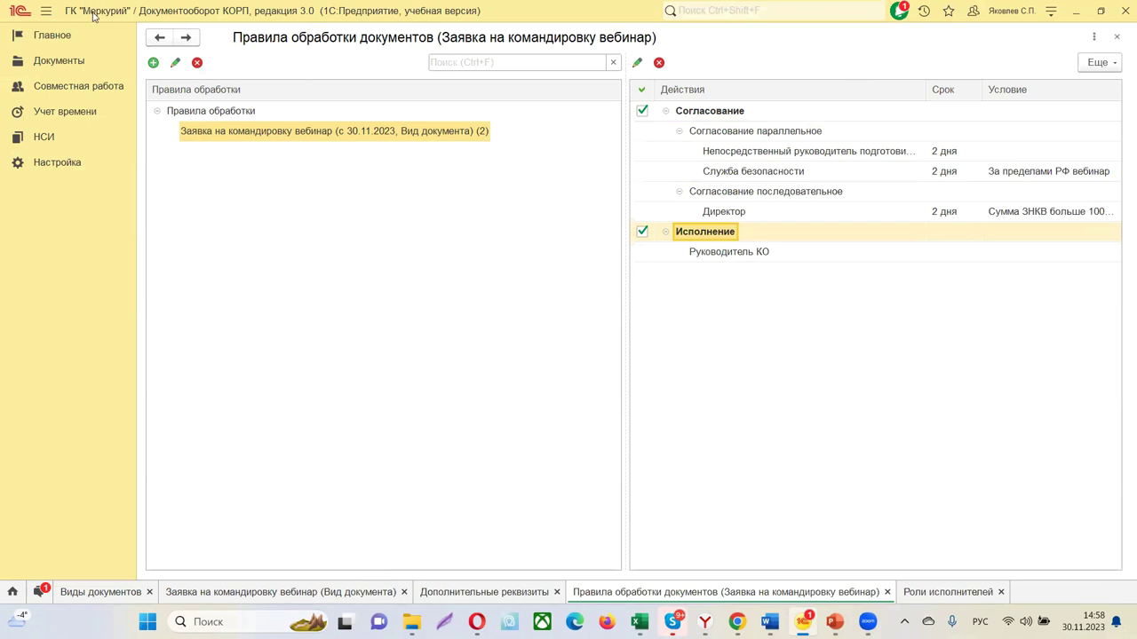
Close the performer roles list and return to the "Заявка на командировку вебинар" document type card
{"action": "left_click", "coordinate": [160, 39]}
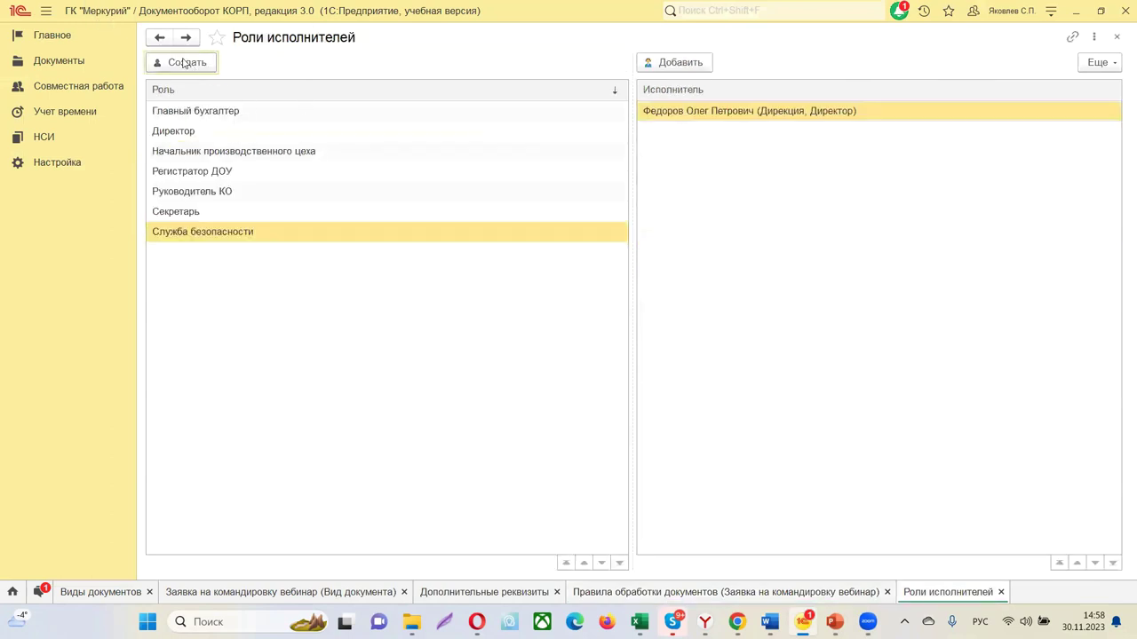
{"action": "left_click", "coordinate": [1116, 37]}
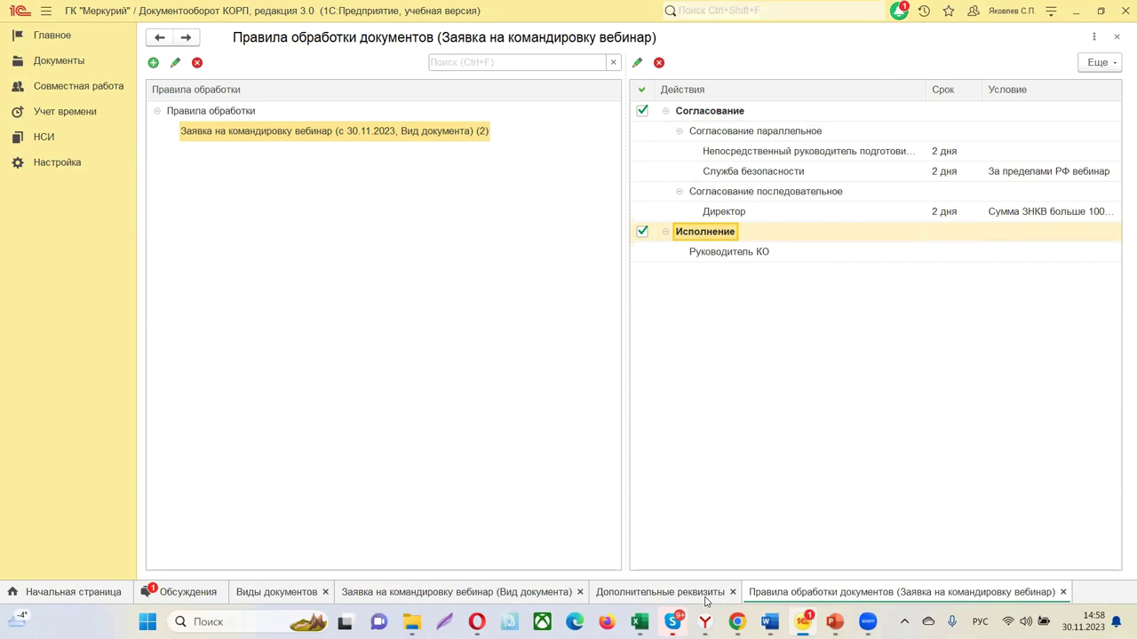
{"action": "left_click", "coordinate": [527, 593]}
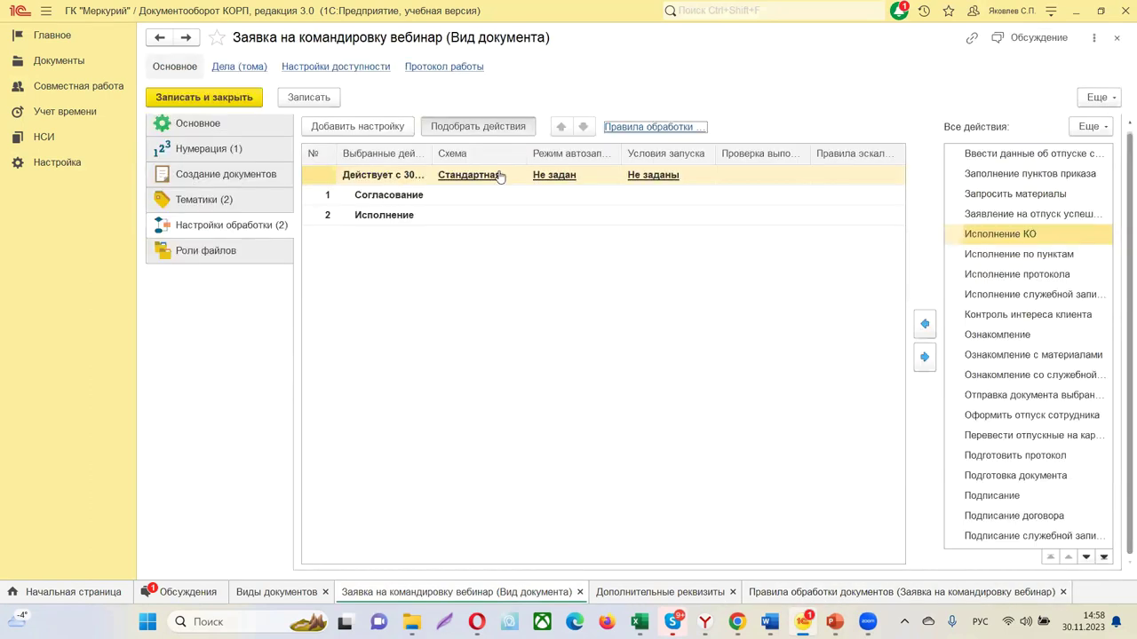
Save the document type, add the file role "Основной" to it and make that file mandatory
{"action": "left_click", "coordinate": [289, 99]}
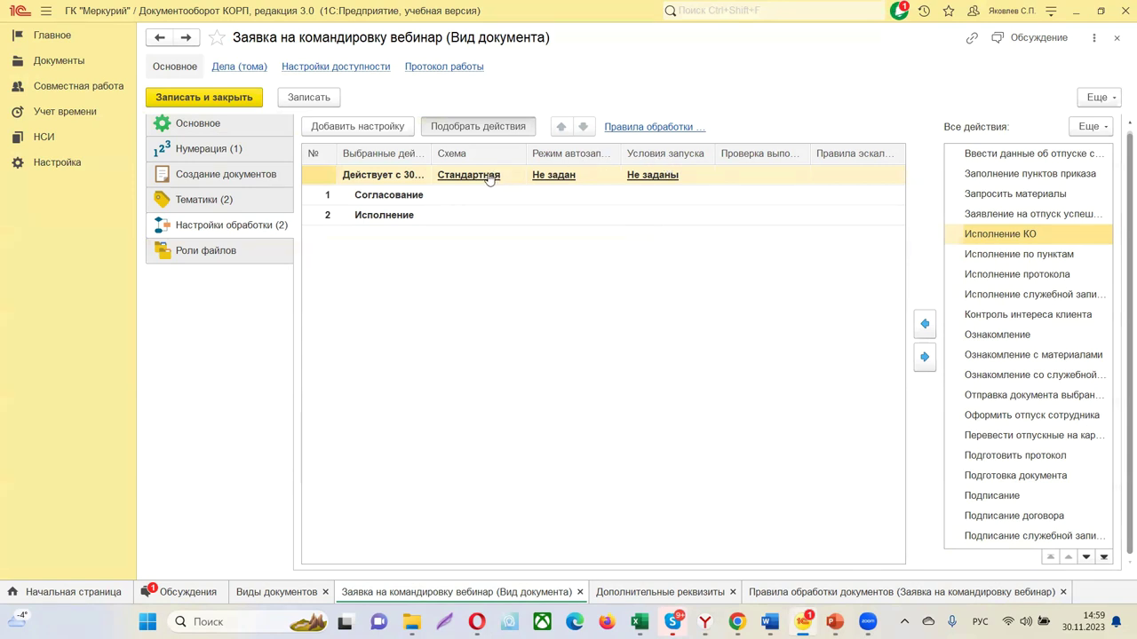
{"action": "left_click", "coordinate": [206, 253]}
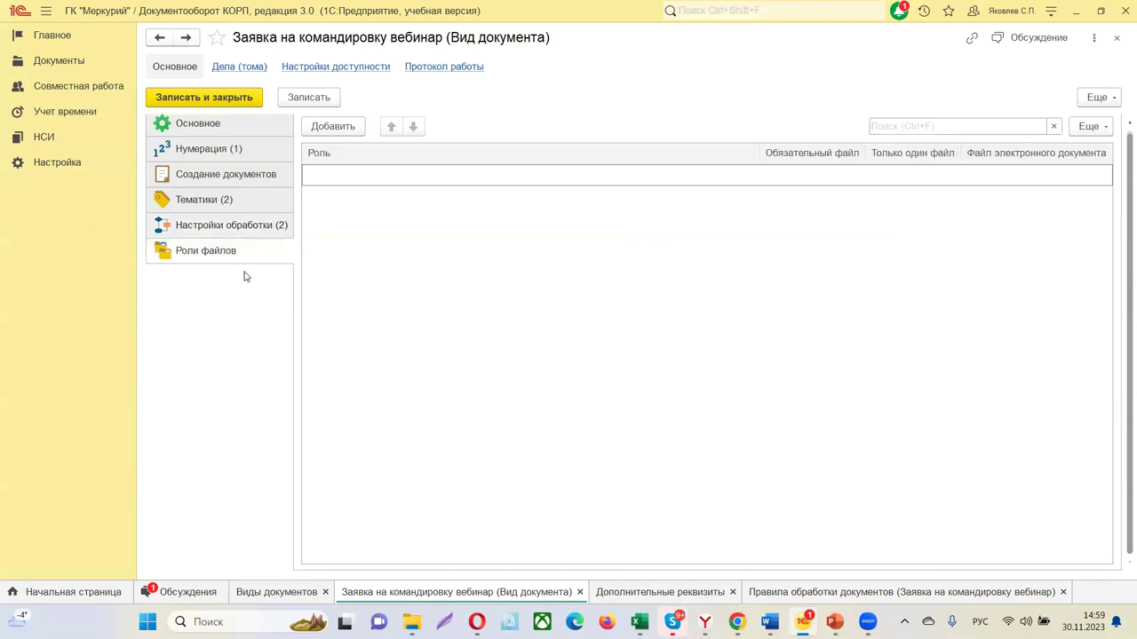
{"action": "left_click", "coordinate": [351, 130]}
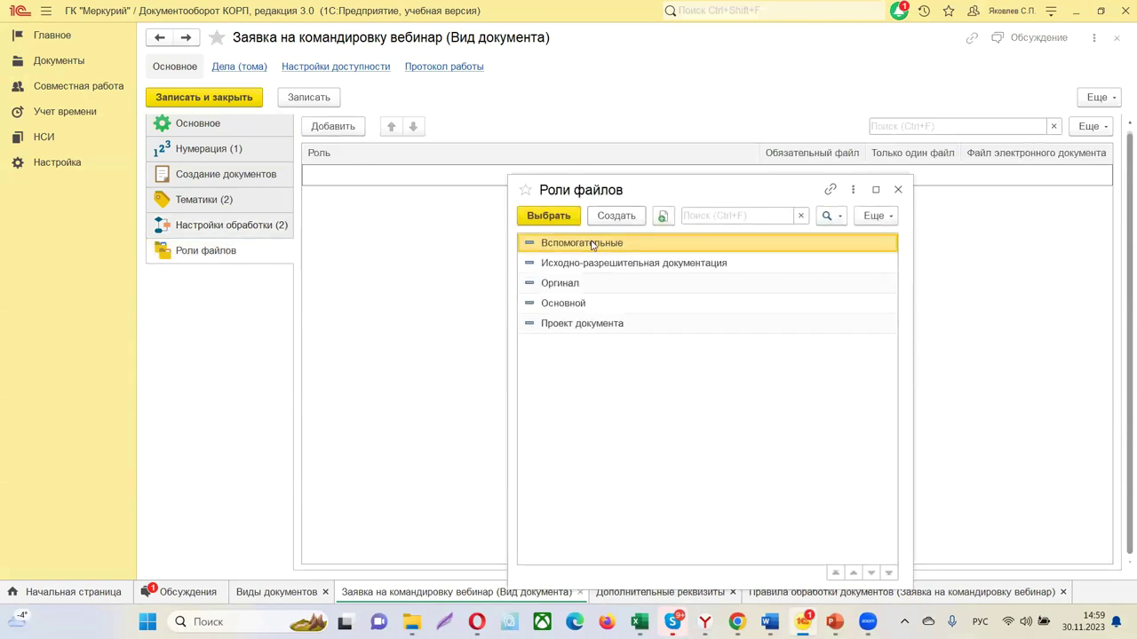
{"action": "double_click", "coordinate": [567, 304]}
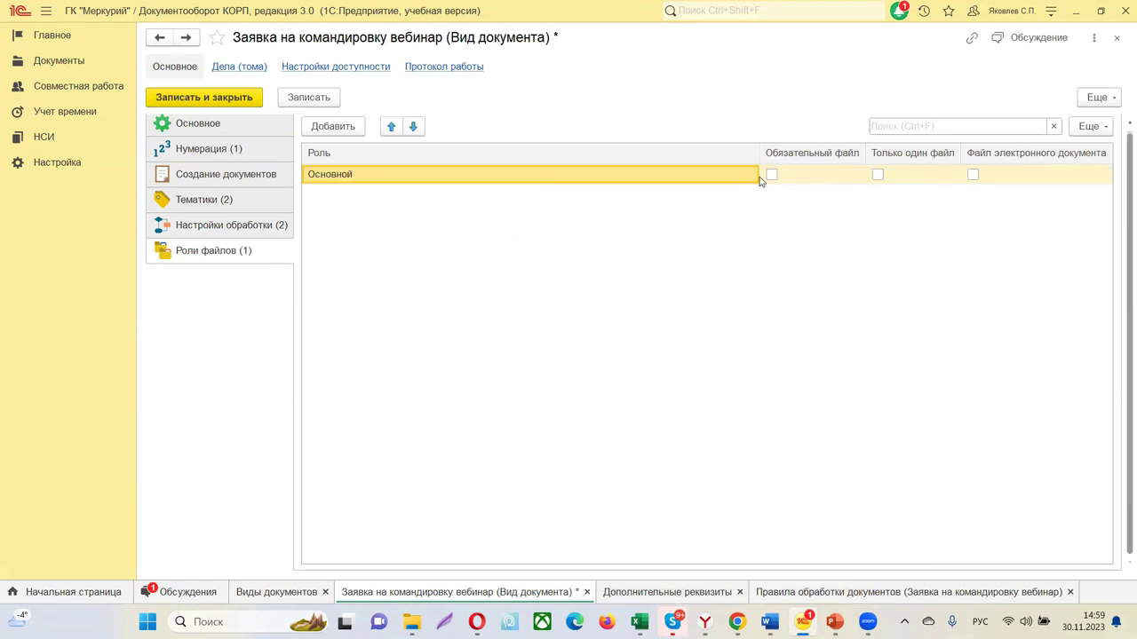
{"action": "left_click", "coordinate": [770, 177]}
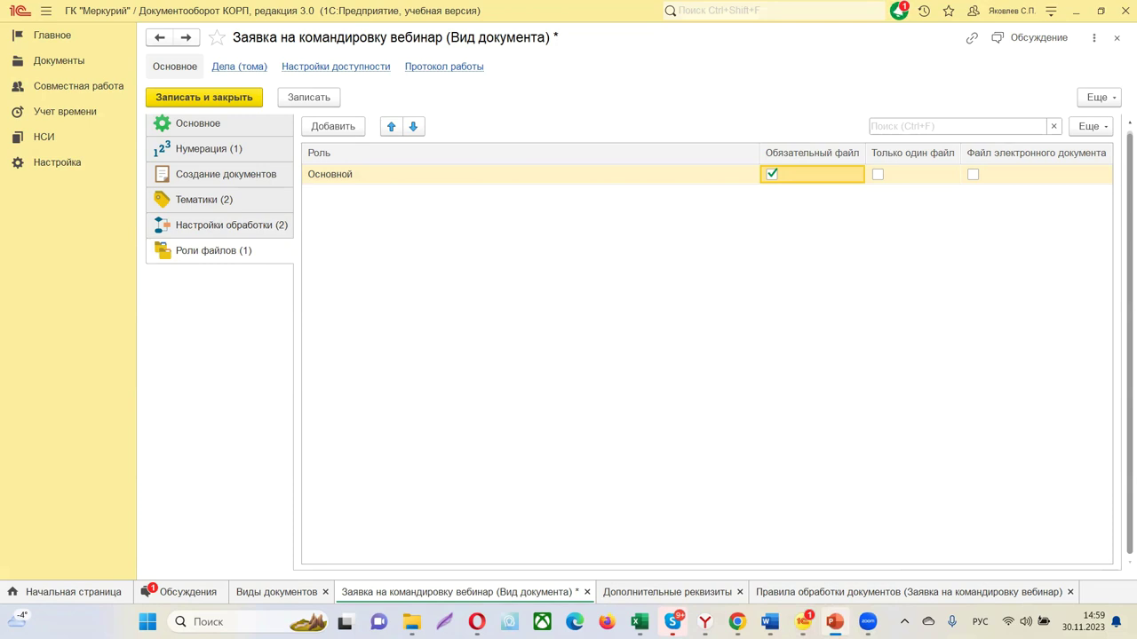
Create a new file role named "Дополнительные файлы" and add it to the document type's file roles
{"action": "left_click", "coordinate": [312, 129]}
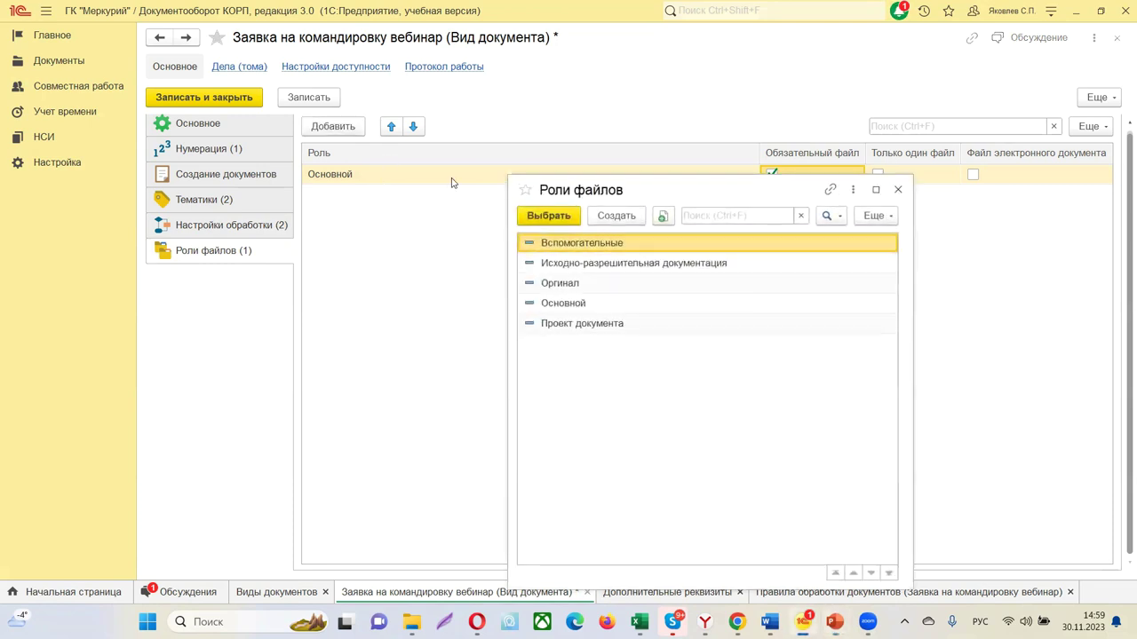
{"action": "left_click", "coordinate": [616, 216]}
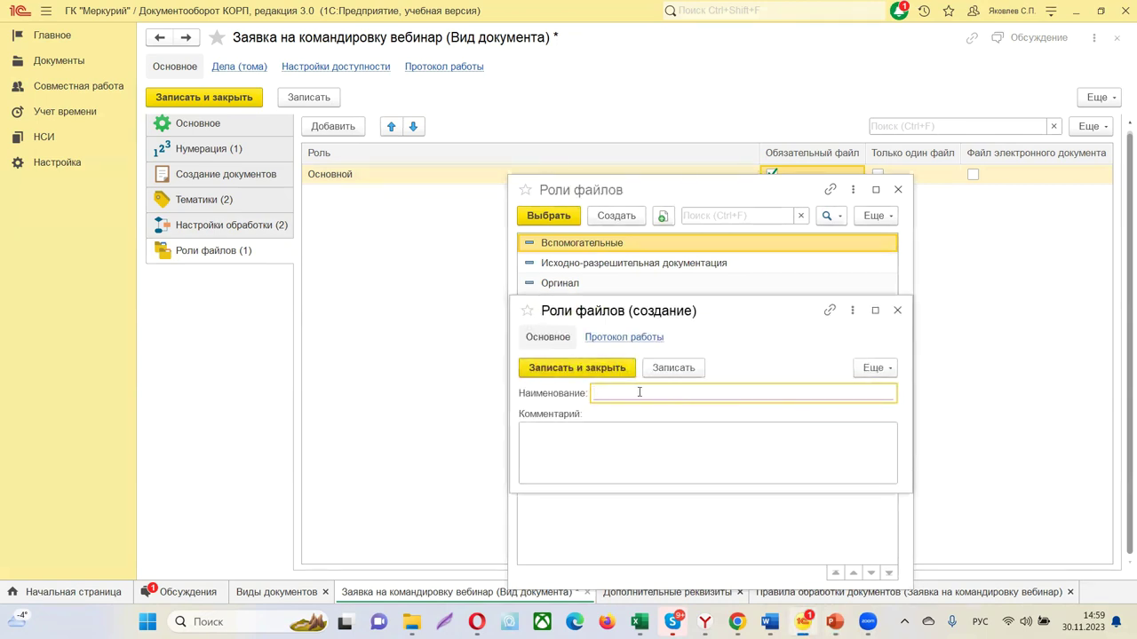
{"action": "type", "text": "Дополнительные файлы"}
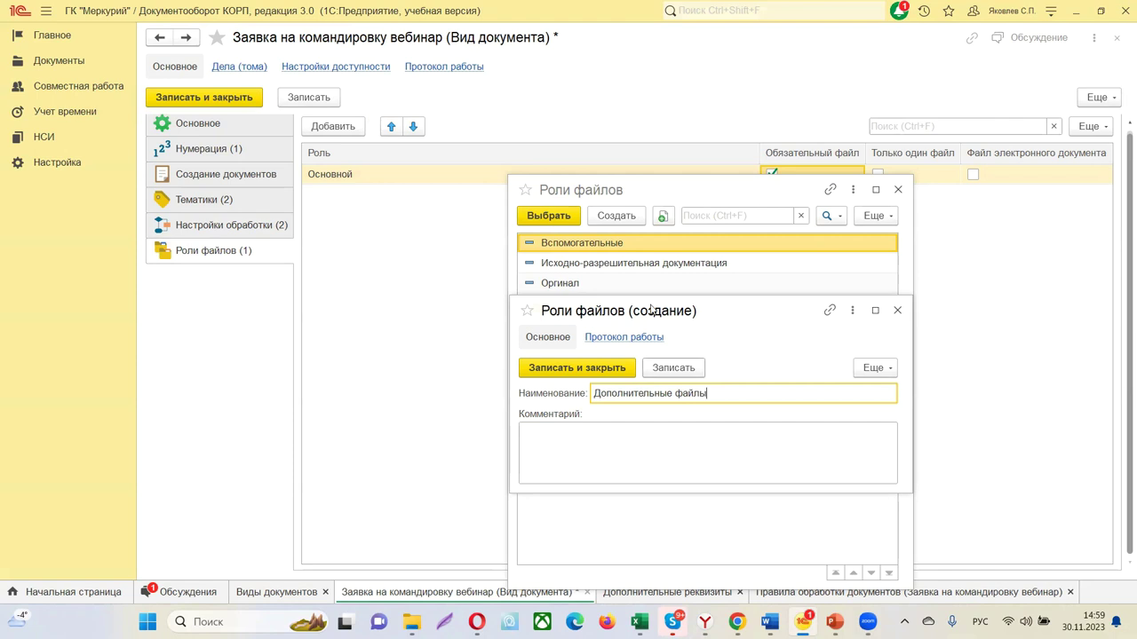
{"action": "left_click", "coordinate": [621, 366]}
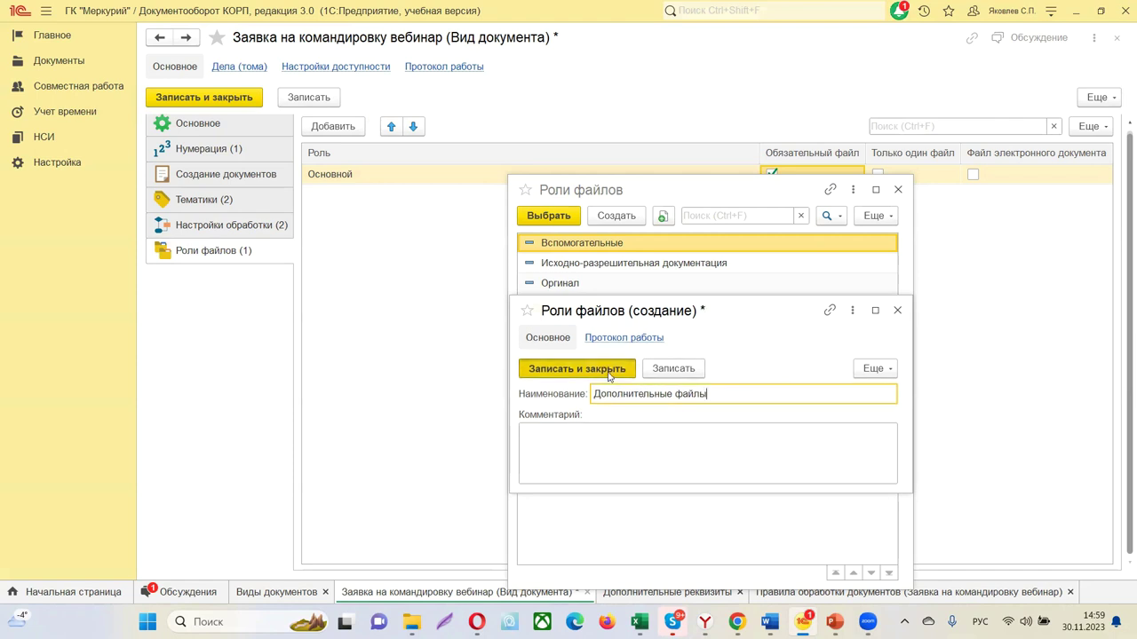
{"action": "left_click", "coordinate": [548, 216]}
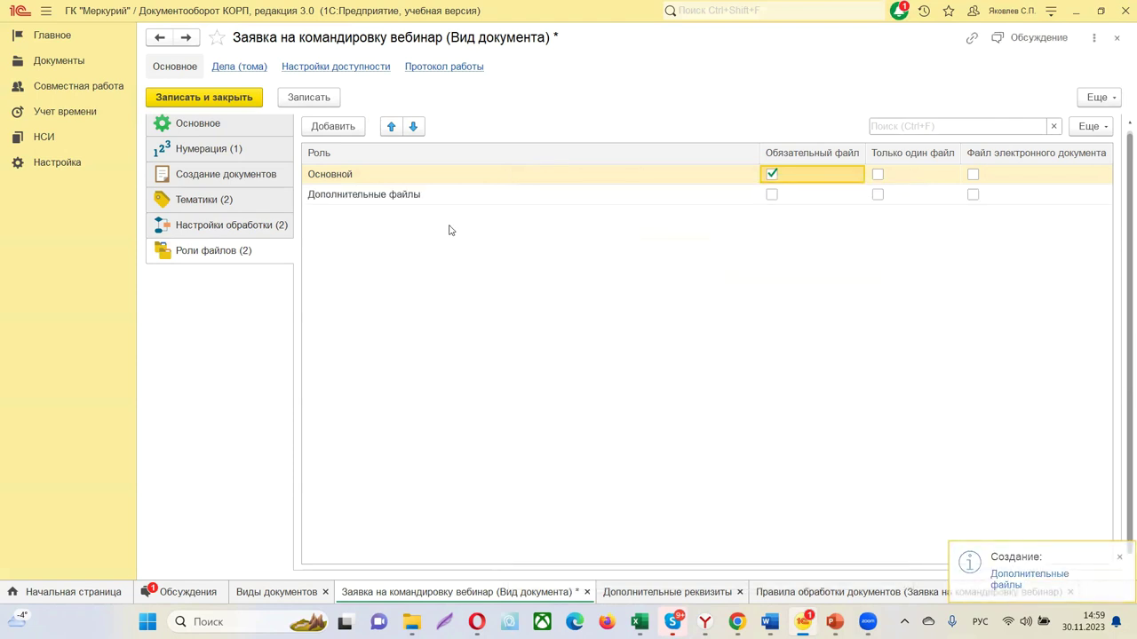
Save the document type with its file roles and return to its main settings
{"action": "left_click", "coordinate": [327, 97]}
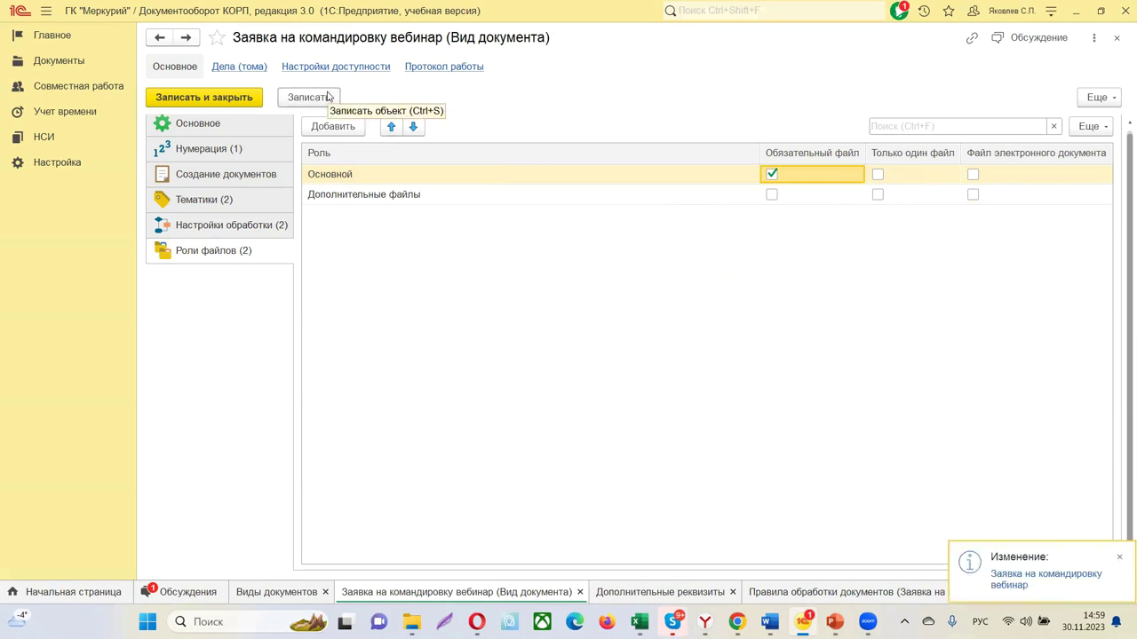
{"action": "left_click", "coordinate": [200, 130]}
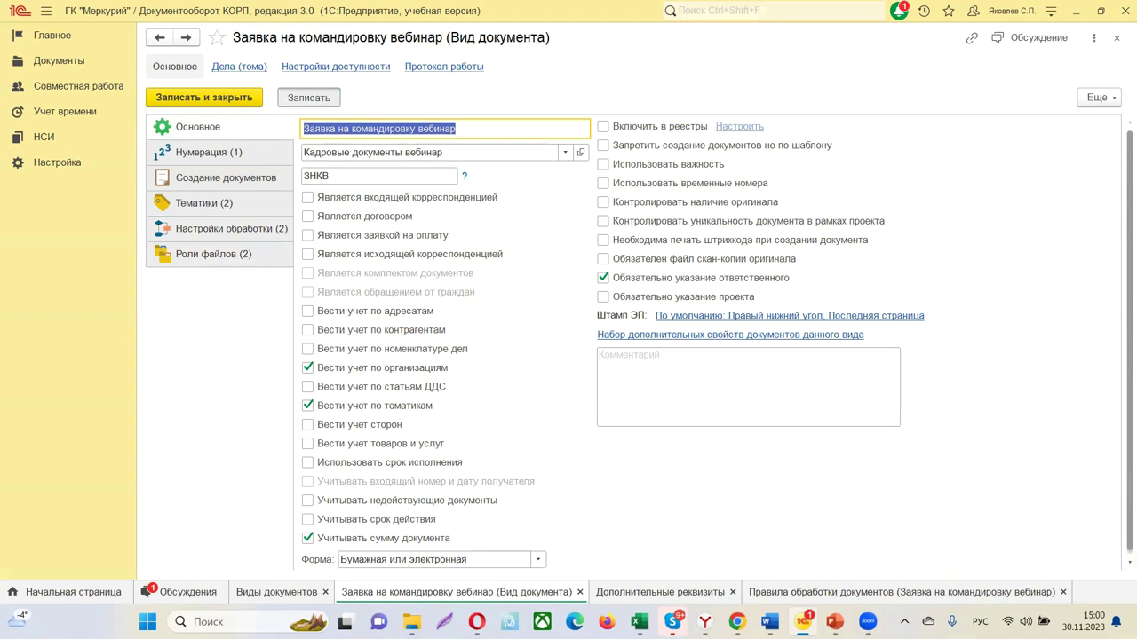
{"action": "left_click", "coordinate": [317, 98]}
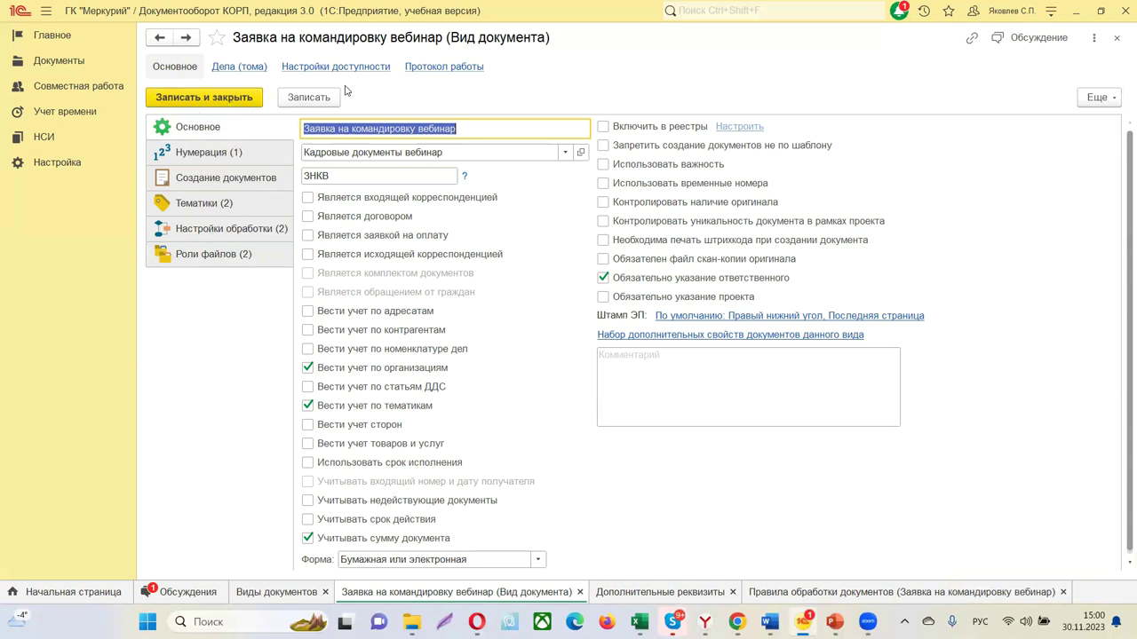
{"action": "left_click", "coordinate": [318, 98]}
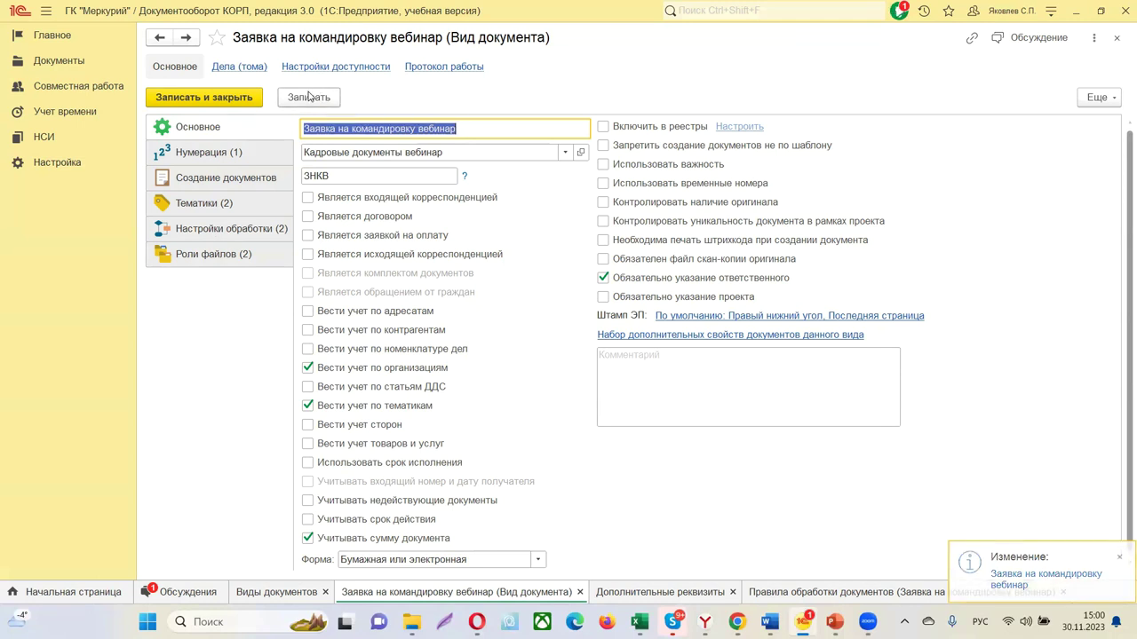
Search the templates for "заявка" and create a new document "Заявка на командировку вебинар - С предварительным расчетом бюджета"
{"action": "left_click", "coordinate": [60, 63]}
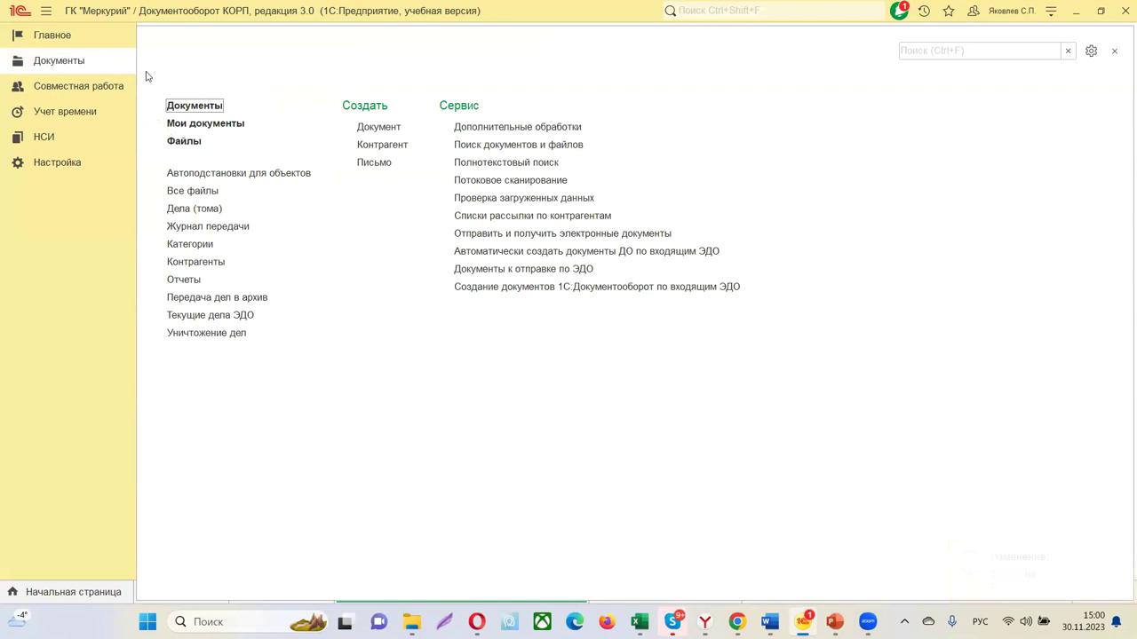
{"action": "left_click", "coordinate": [379, 126]}
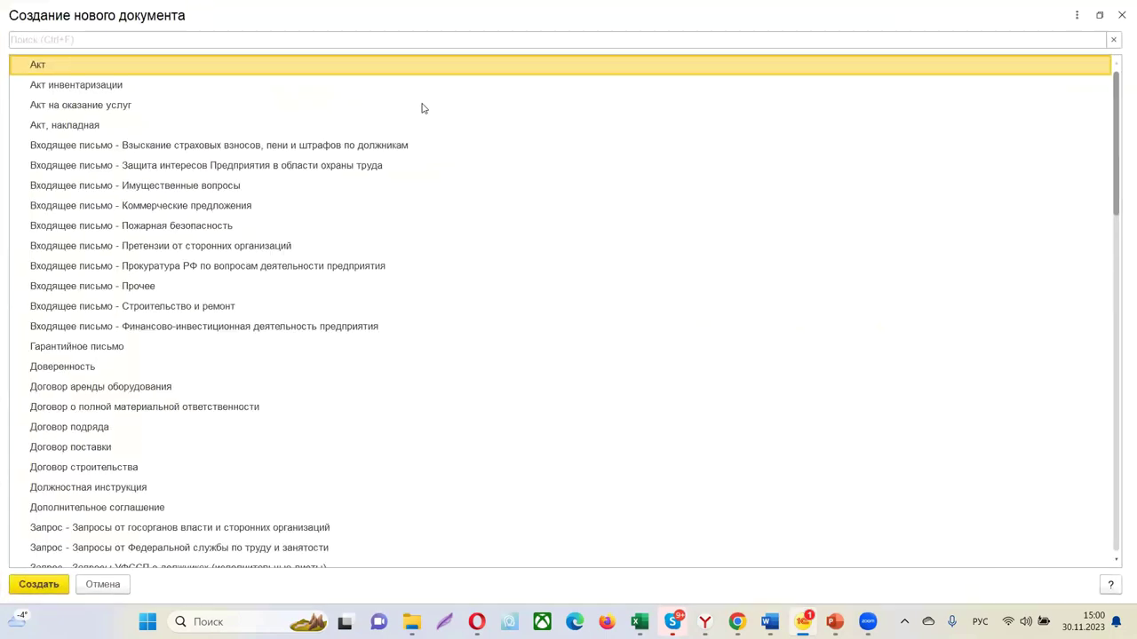
{"action": "left_click", "coordinate": [59, 40]}
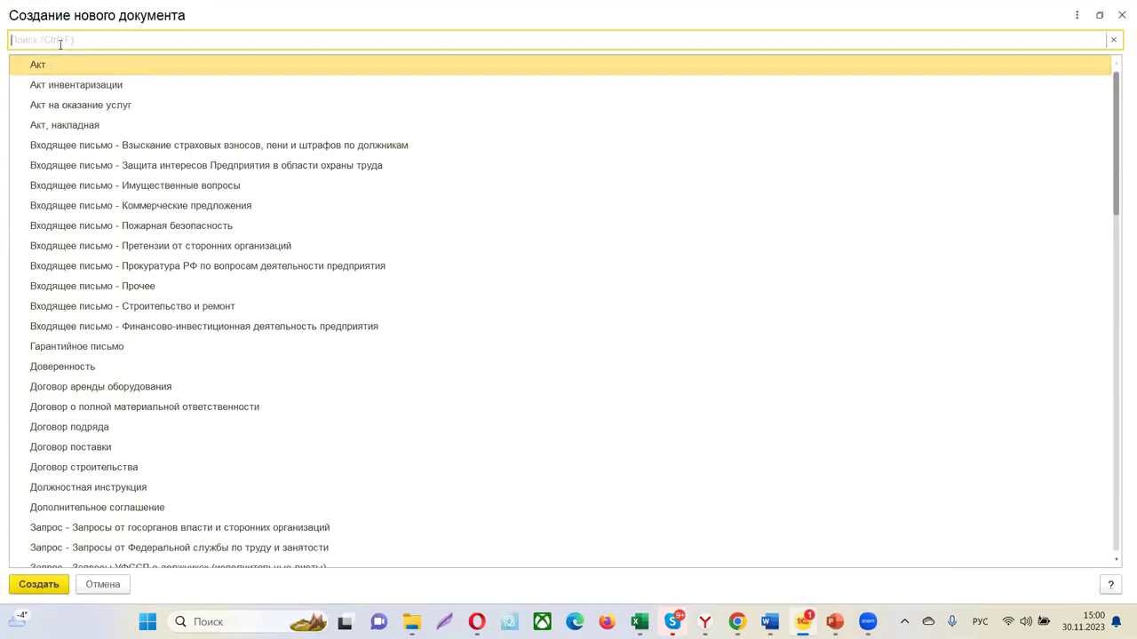
{"action": "type", "text": "заявка"}
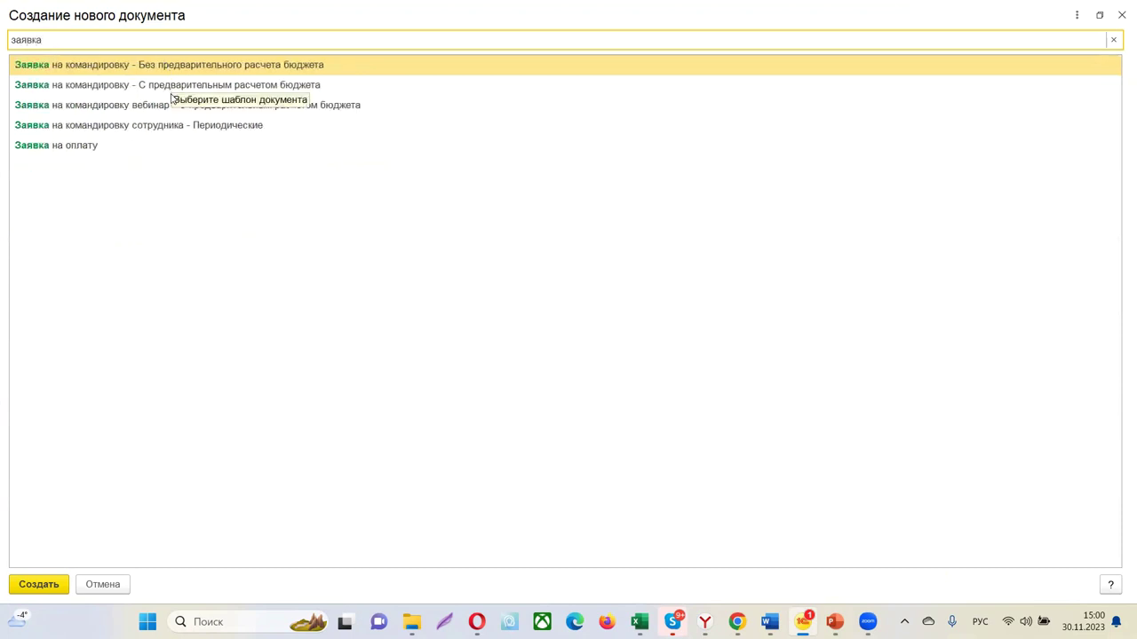
{"action": "left_click", "coordinate": [120, 105]}
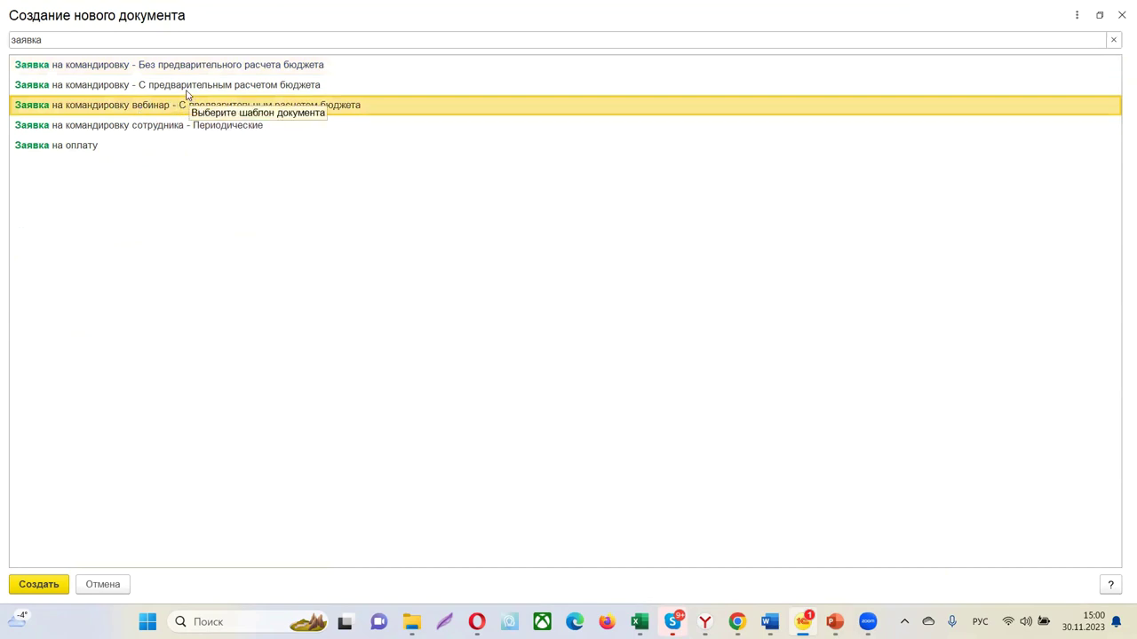
{"action": "double_click", "coordinate": [123, 108]}
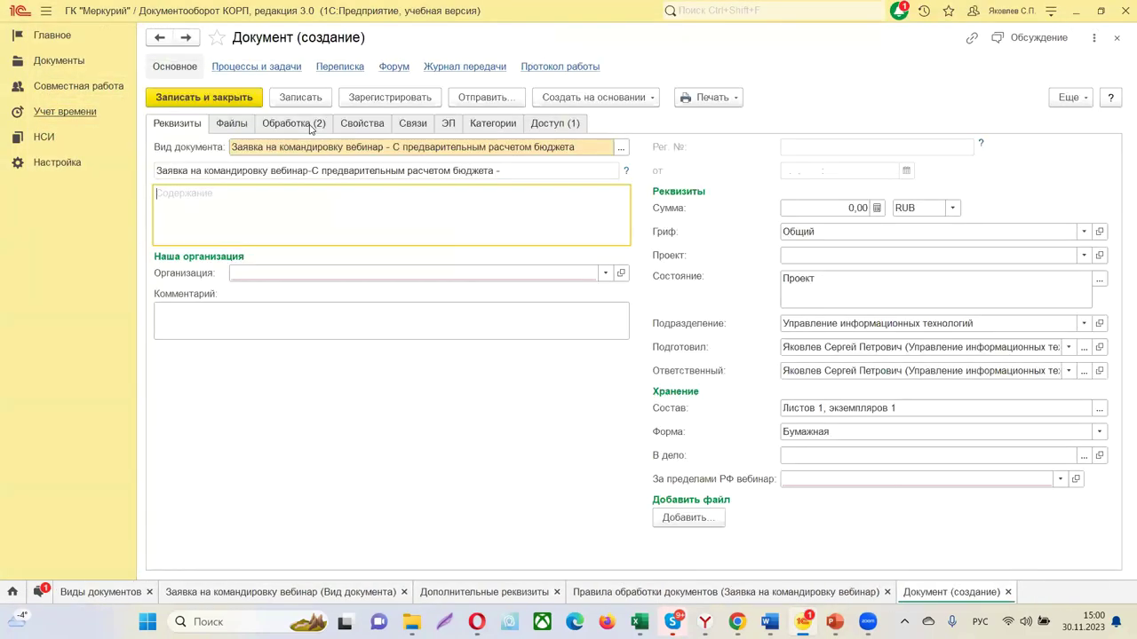
Set the new document's organization to ООО "Меркурий Проект" and "За пределами РФ вебинар" to "да"
{"action": "left_click", "coordinate": [503, 171]}
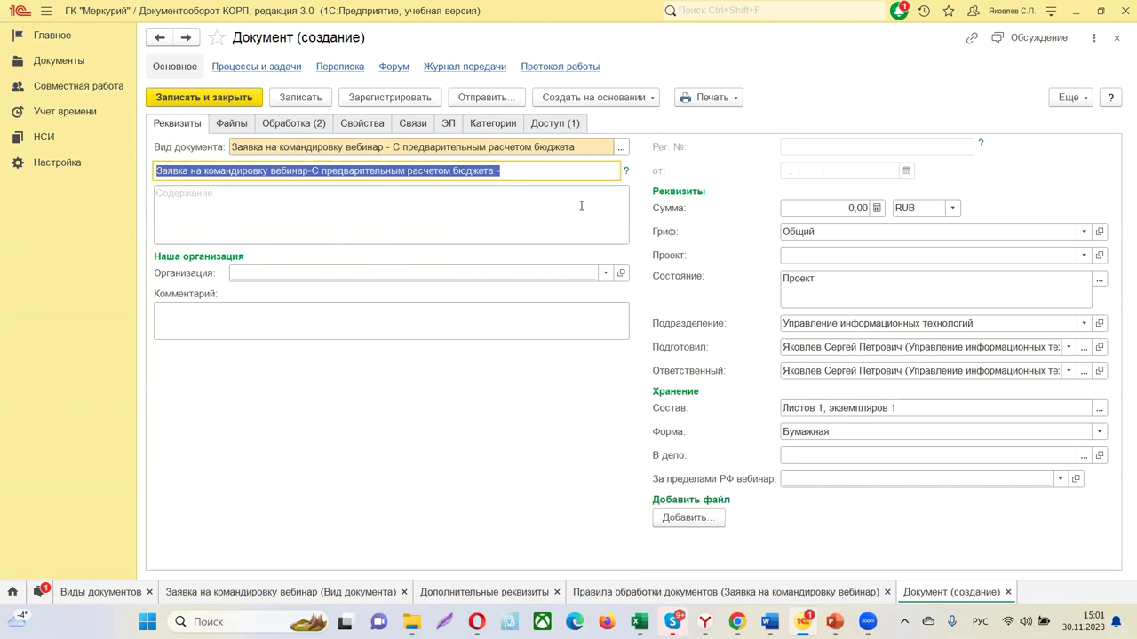
{"action": "left_click", "coordinate": [790, 209]}
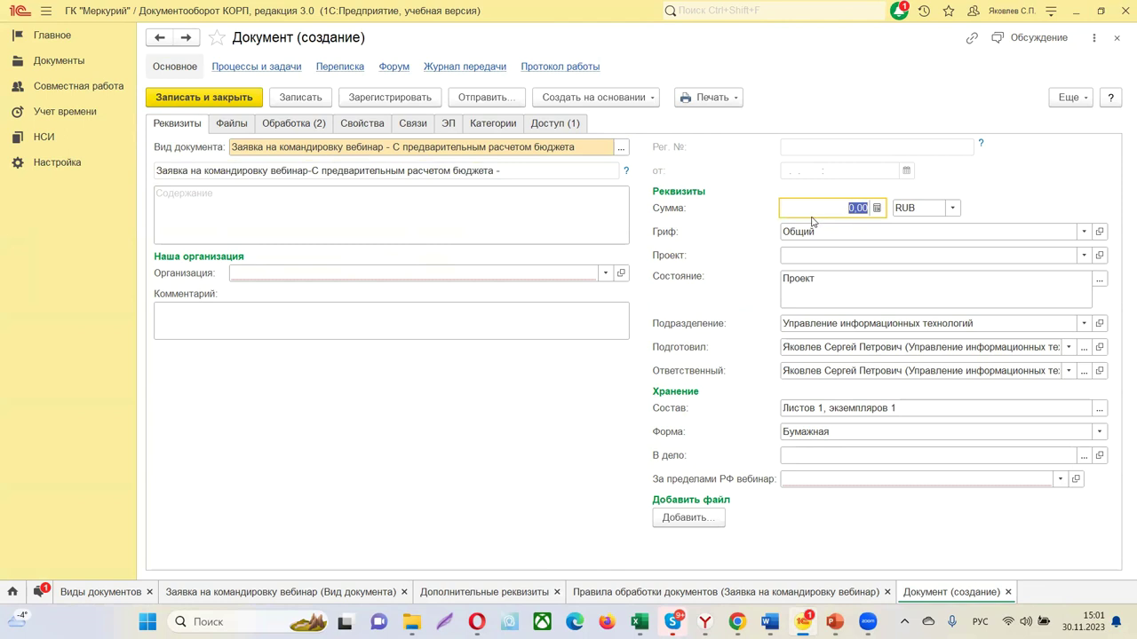
{"action": "left_click", "coordinate": [266, 272]}
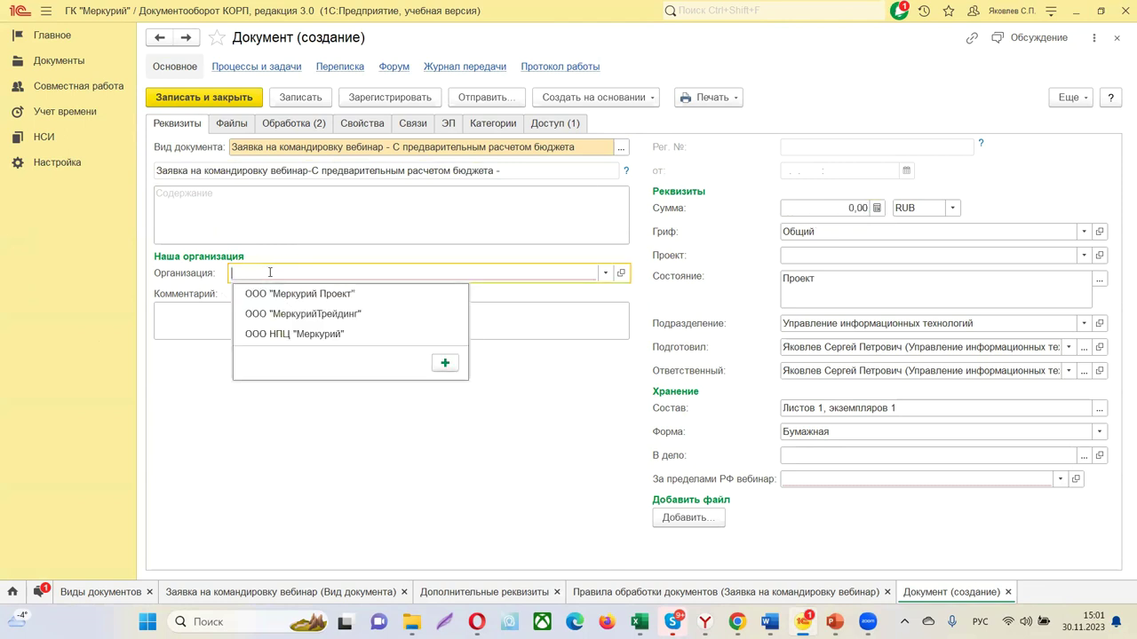
{"action": "left_click", "coordinate": [328, 294]}
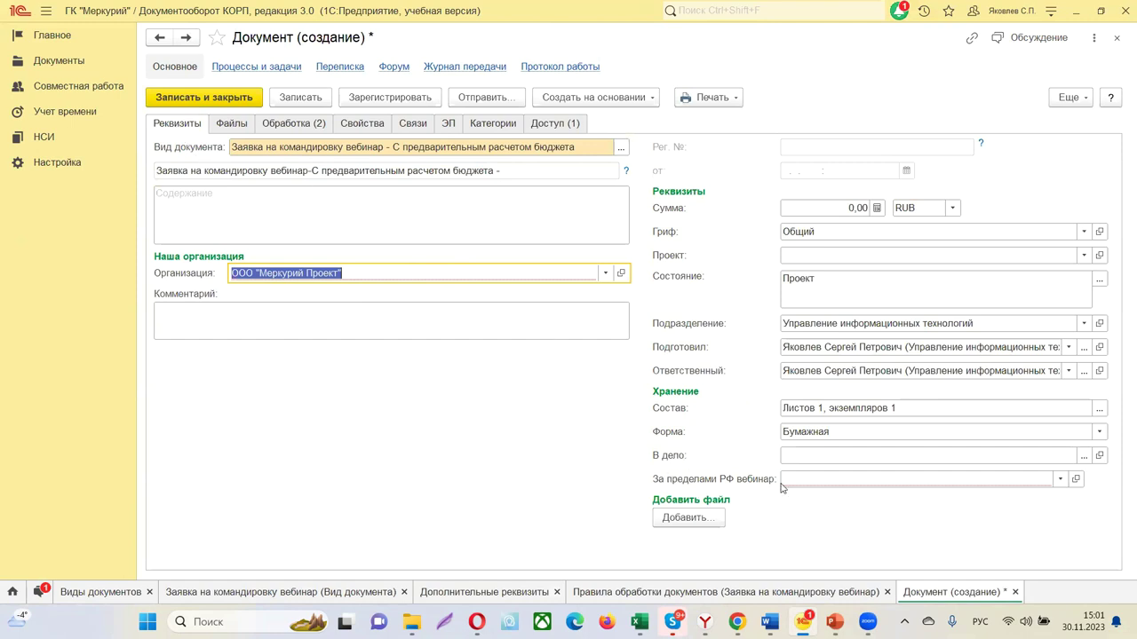
{"action": "left_click", "coordinate": [1059, 481]}
{"action": "left_click", "coordinate": [829, 507]}
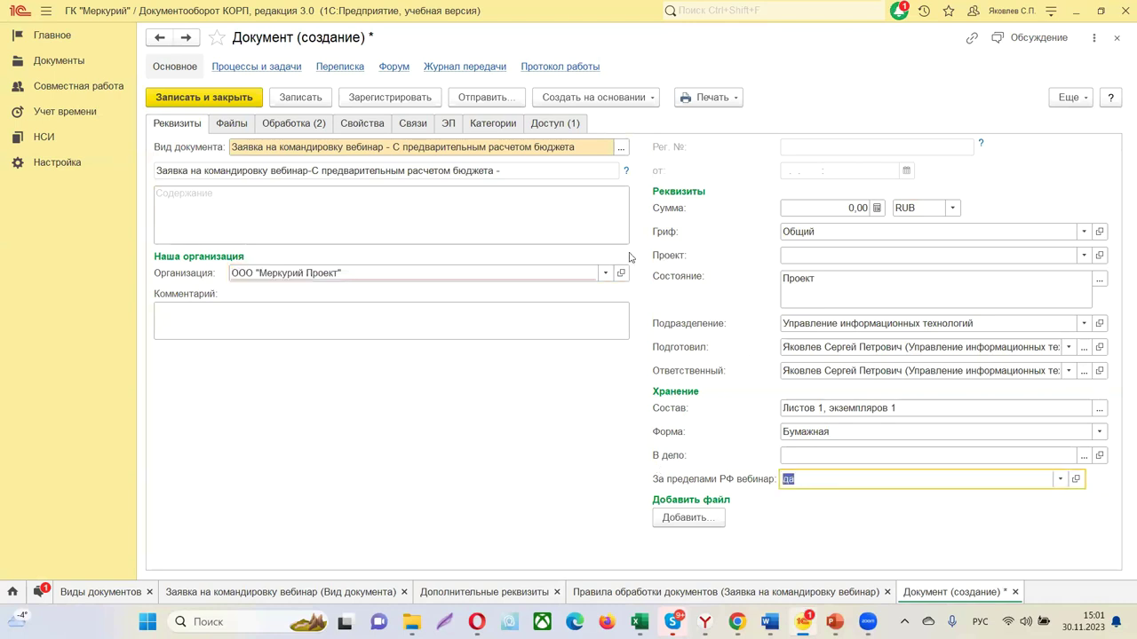
Fill in the trip purpose property "Цель командировки" with "Цель" and save the document
{"action": "left_click", "coordinate": [293, 123]}
{"action": "left_click", "coordinate": [298, 98]}
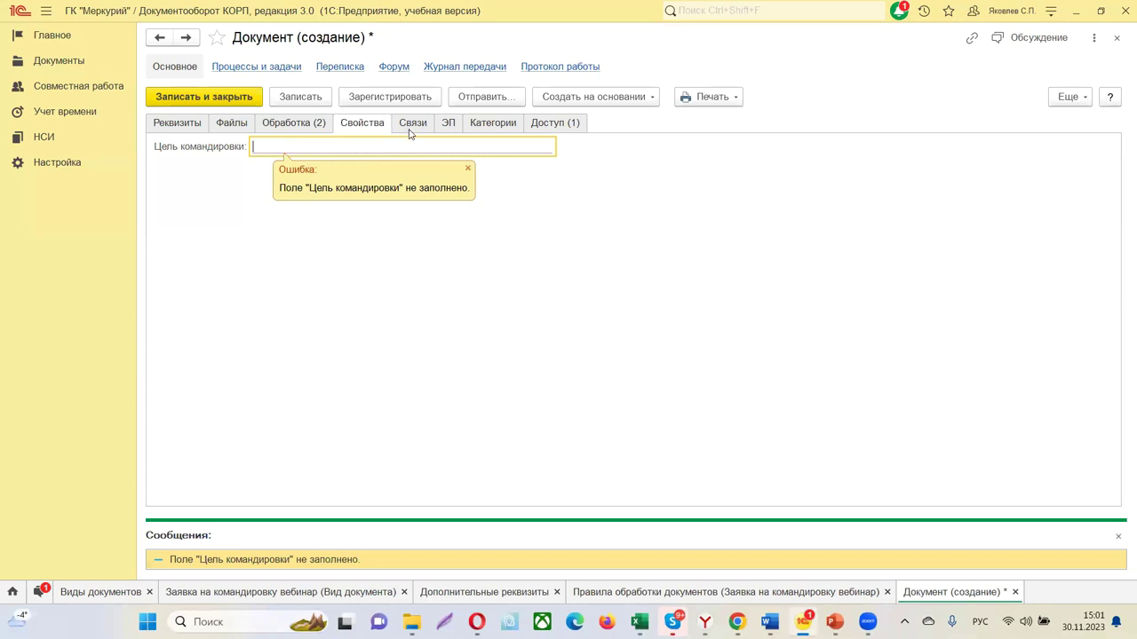
{"action": "type", "text": "Цель"}
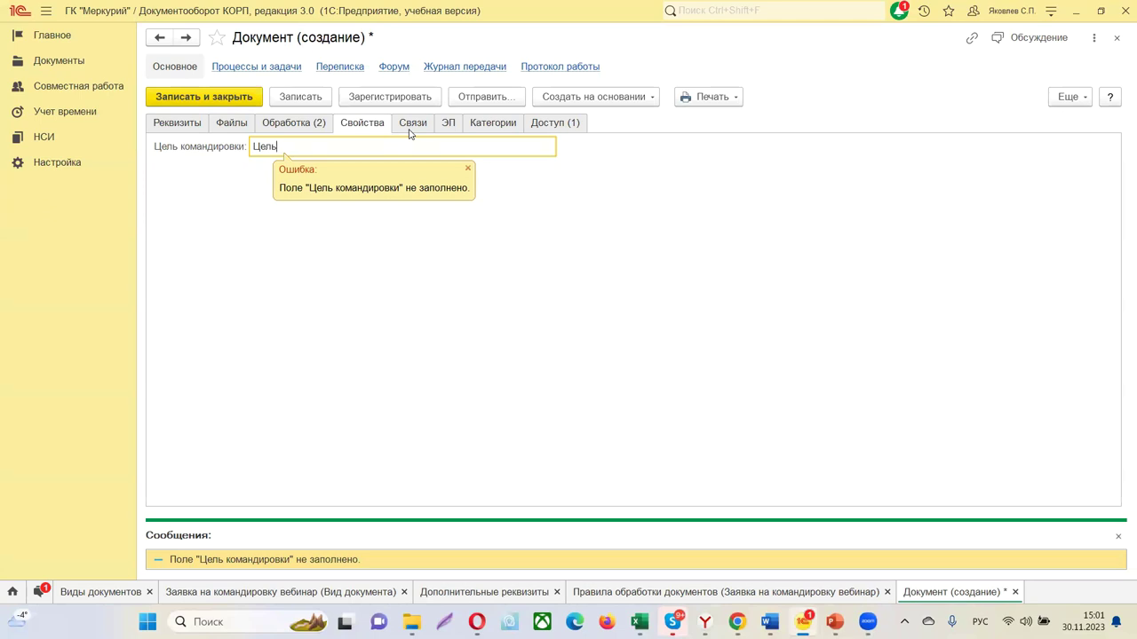
{"action": "left_click", "coordinate": [318, 101]}
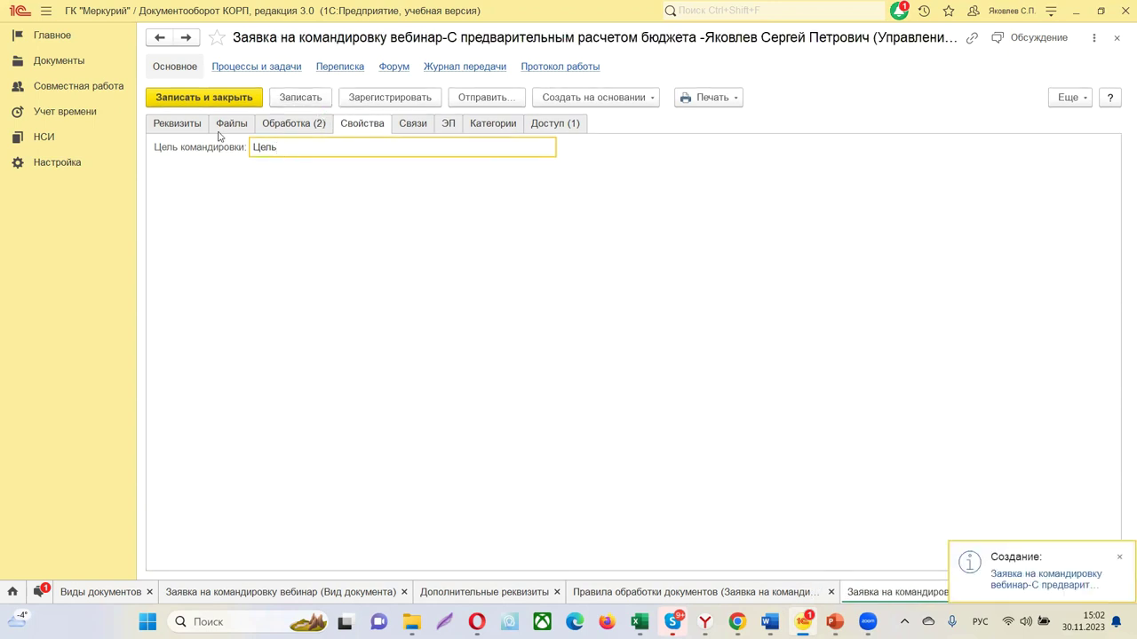
Review the document's file roles and processing actions, and try to start its processing
{"action": "left_click", "coordinate": [176, 125]}
{"action": "left_click", "coordinate": [236, 124]}
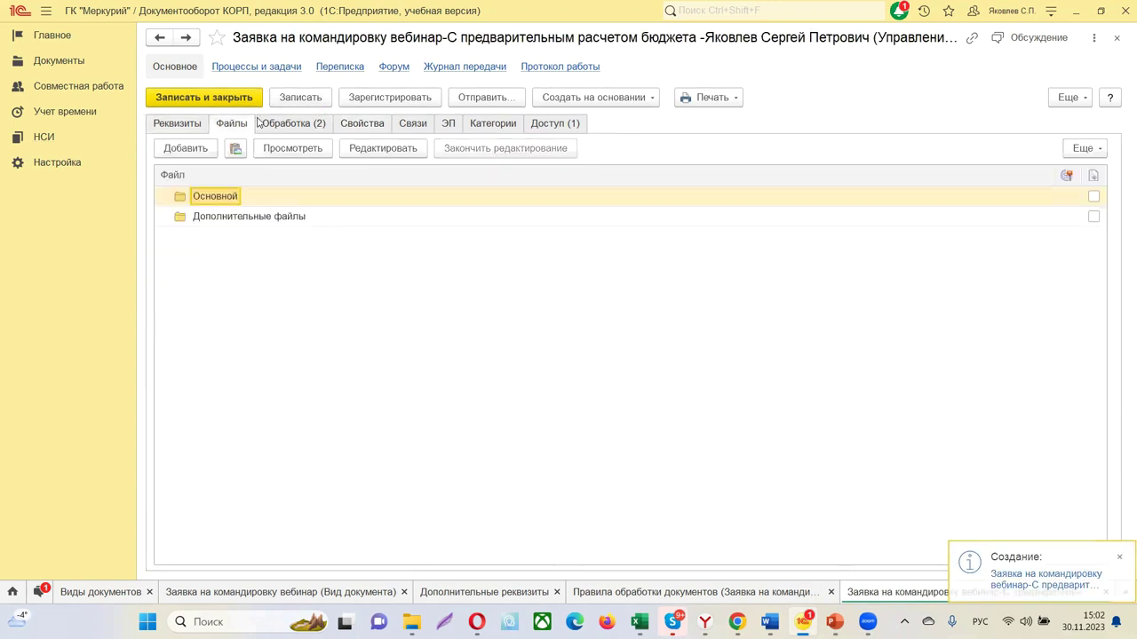
{"action": "left_click", "coordinate": [269, 124]}
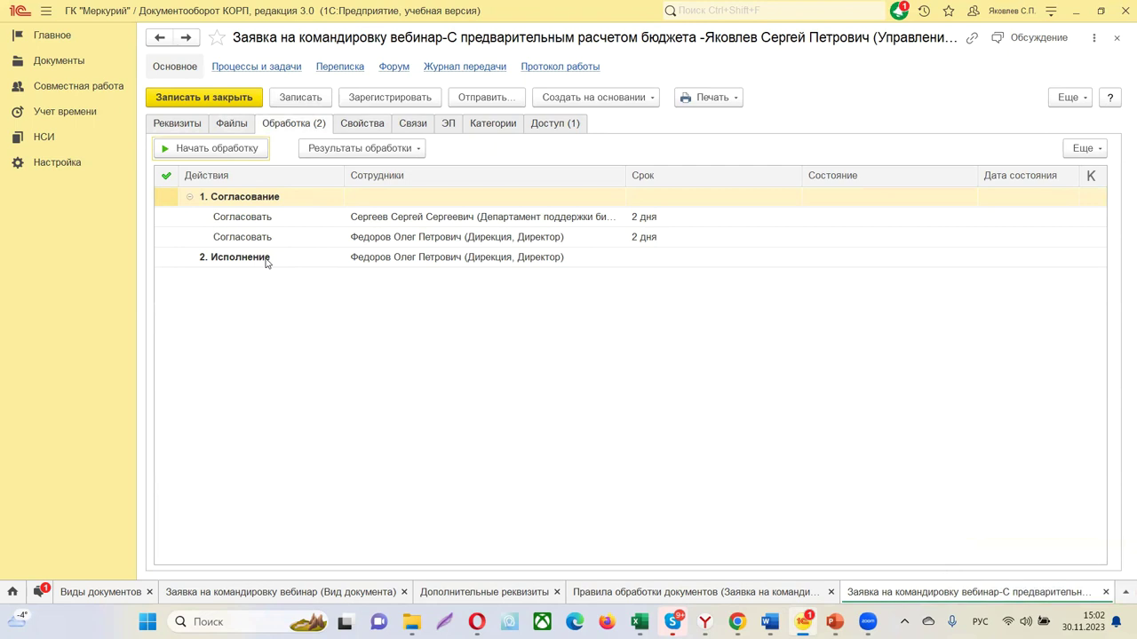
{"action": "left_click", "coordinate": [257, 148]}
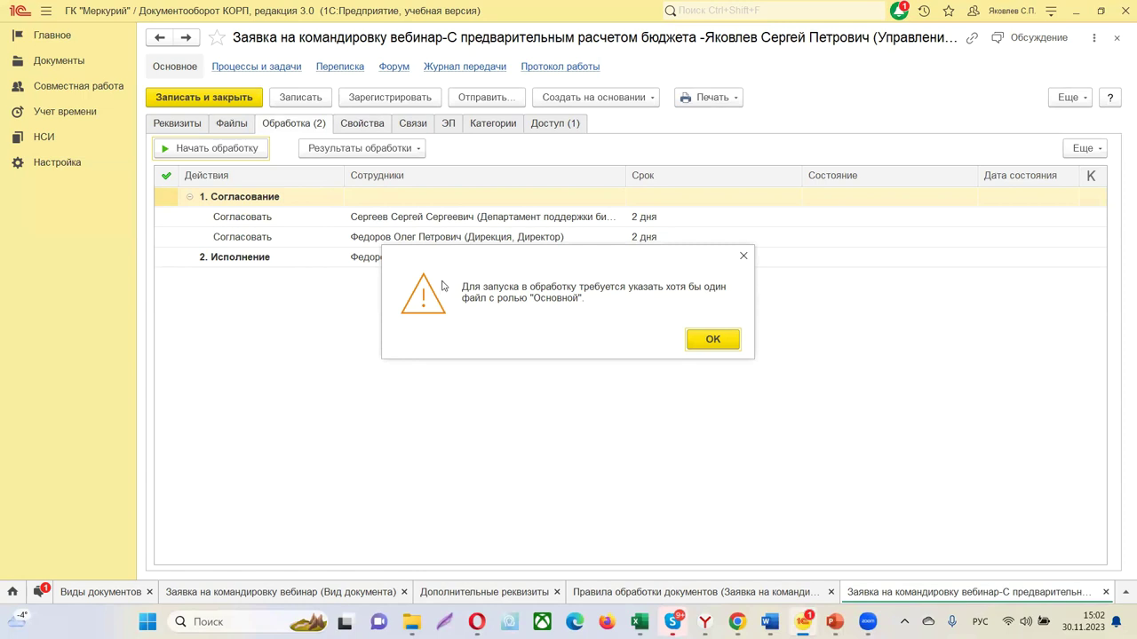
{"action": "left_click", "coordinate": [703, 341]}
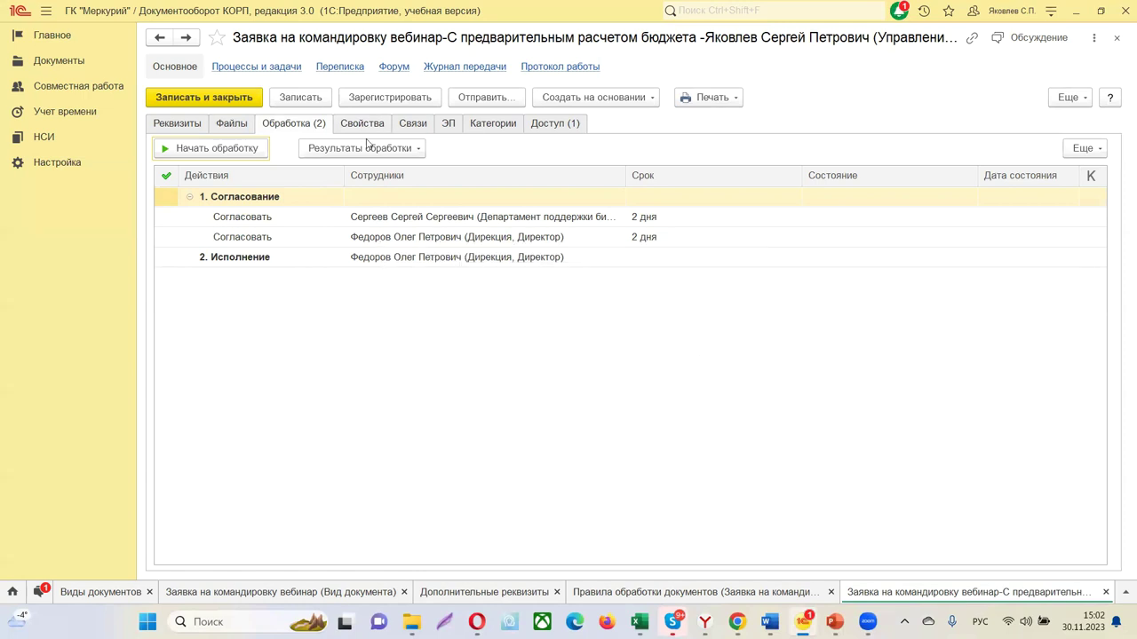
Attach the file 1cAdmin837 from disk under the "Основной" file role and save the document
{"action": "left_click", "coordinate": [235, 125]}
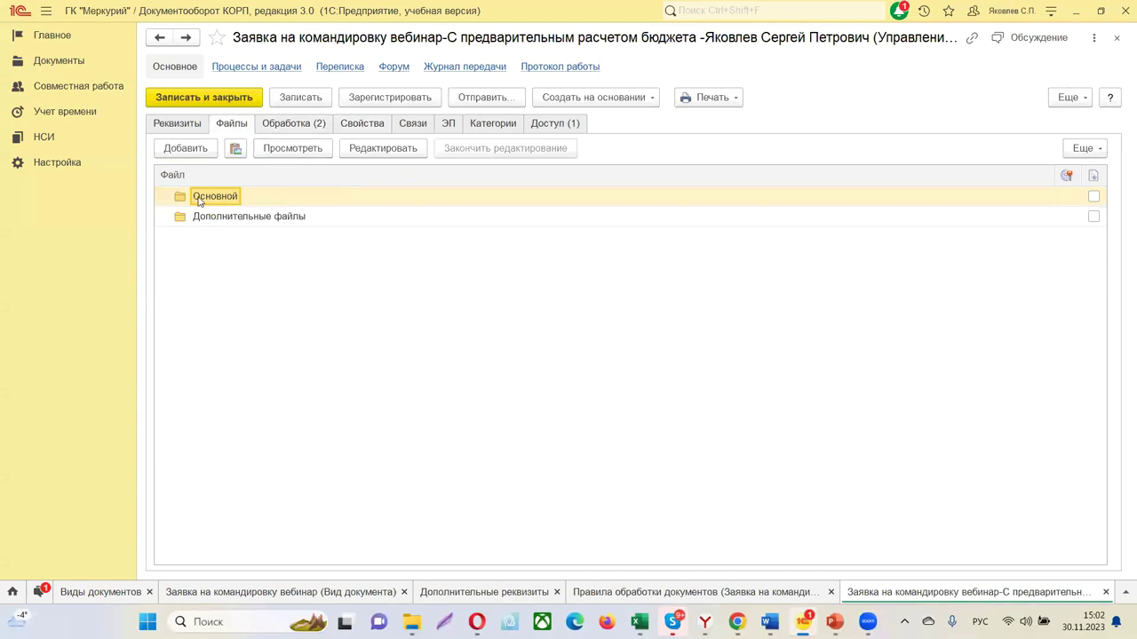
{"action": "right_click", "coordinate": [199, 200]}
{"action": "left_click", "coordinate": [248, 86]}
{"action": "left_click", "coordinate": [585, 393]}
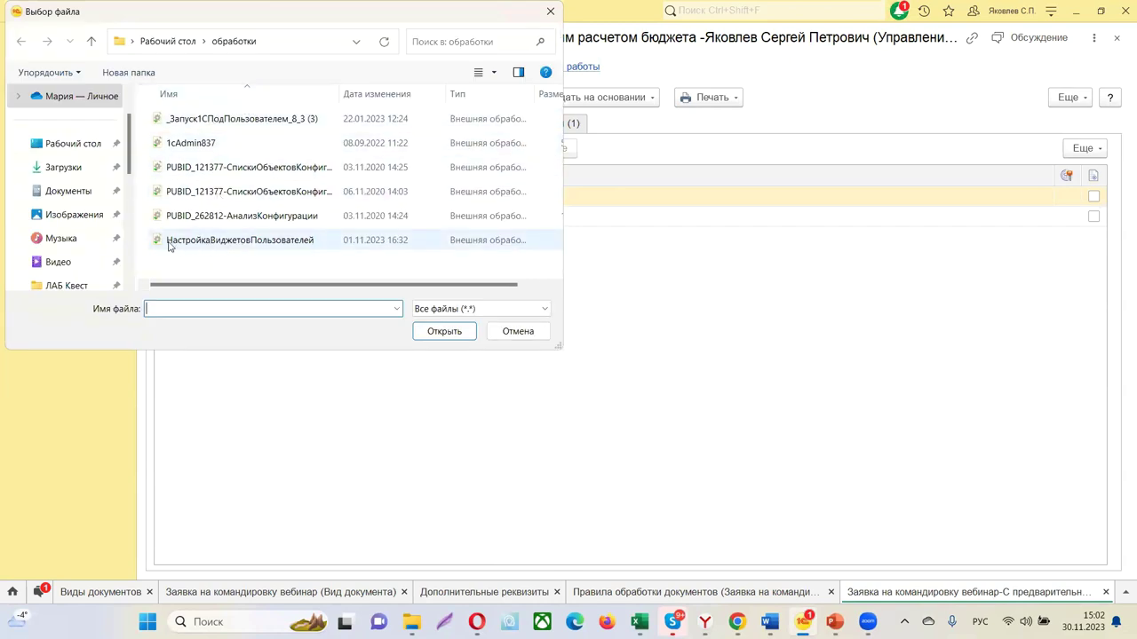
{"action": "double_click", "coordinate": [247, 144]}
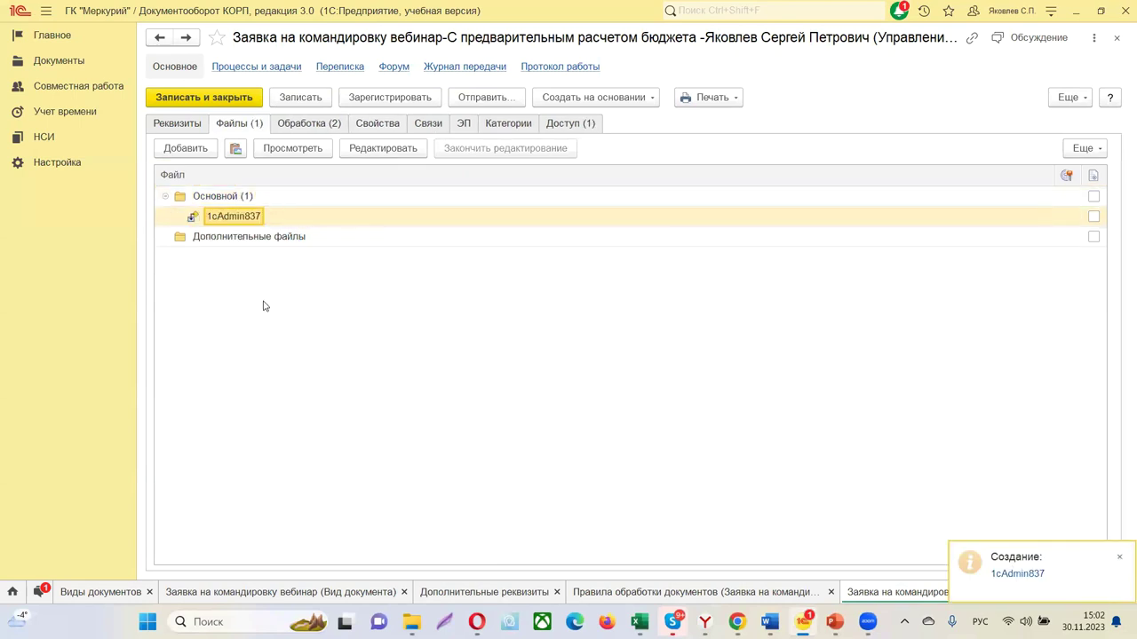
{"action": "left_click", "coordinate": [307, 96]}
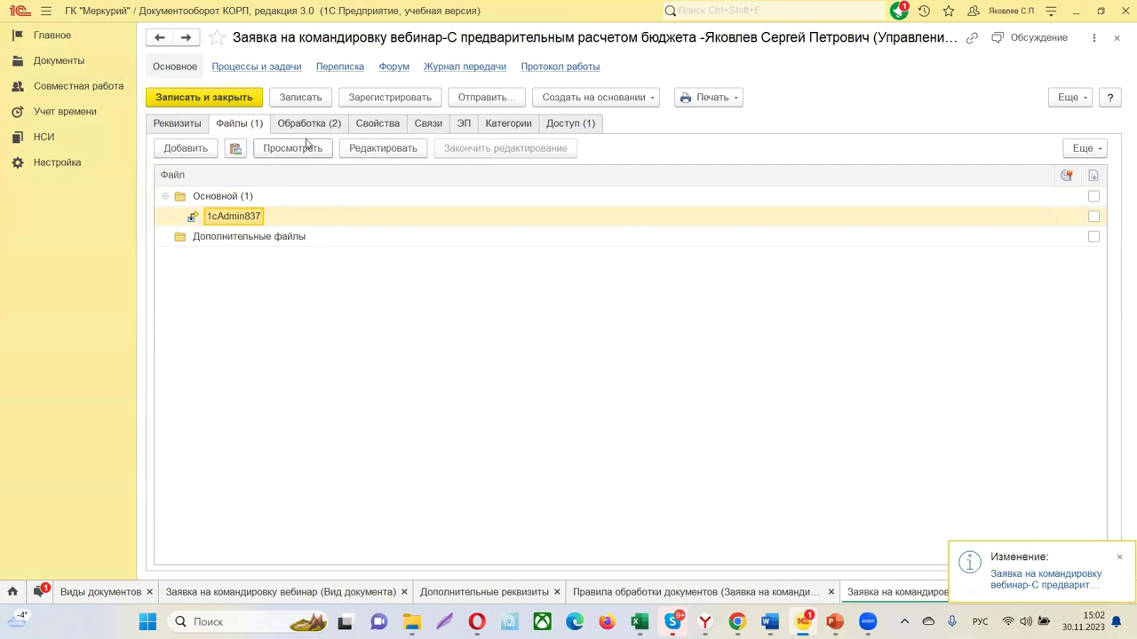
Start the document's processing and return to its main details to check its state
{"action": "left_click", "coordinate": [330, 127]}
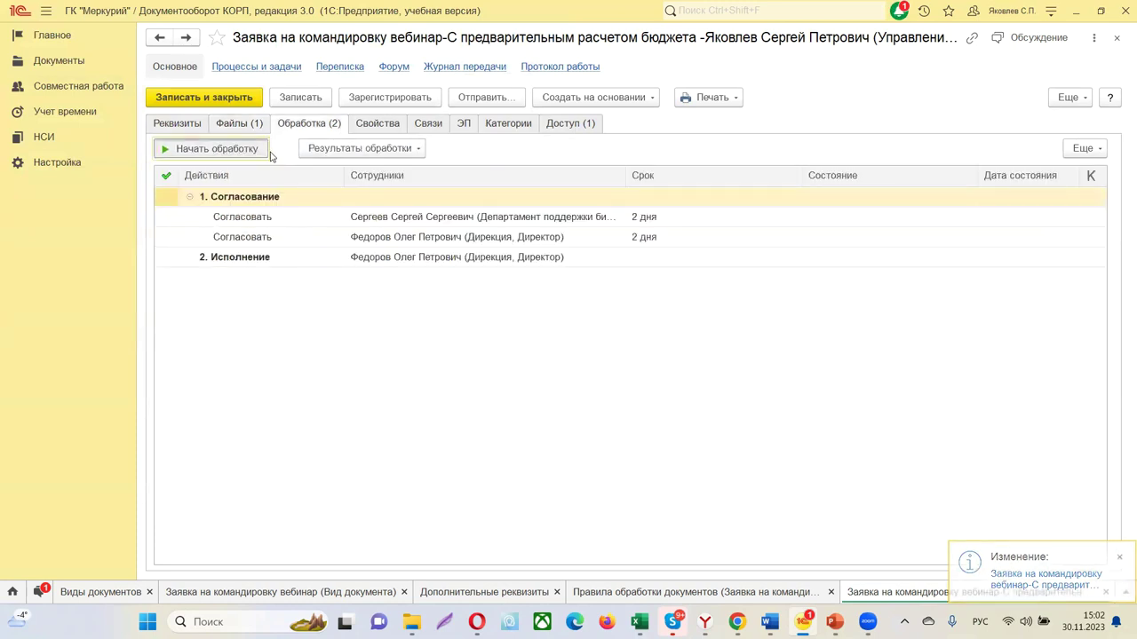
{"action": "left_click", "coordinate": [265, 149]}
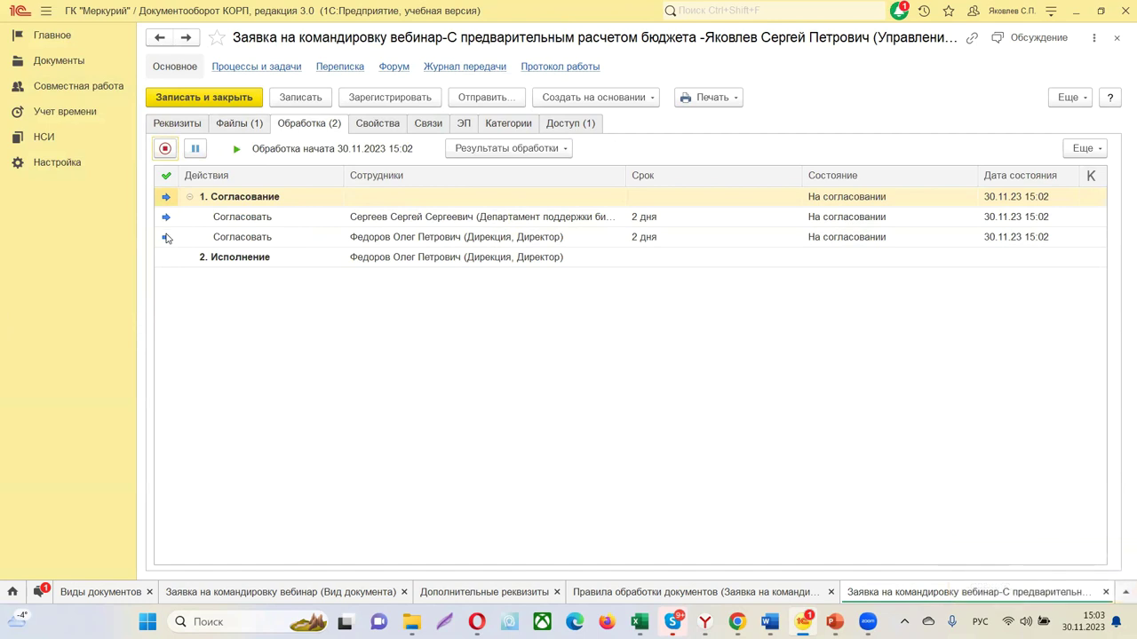
{"action": "left_click", "coordinate": [182, 131]}
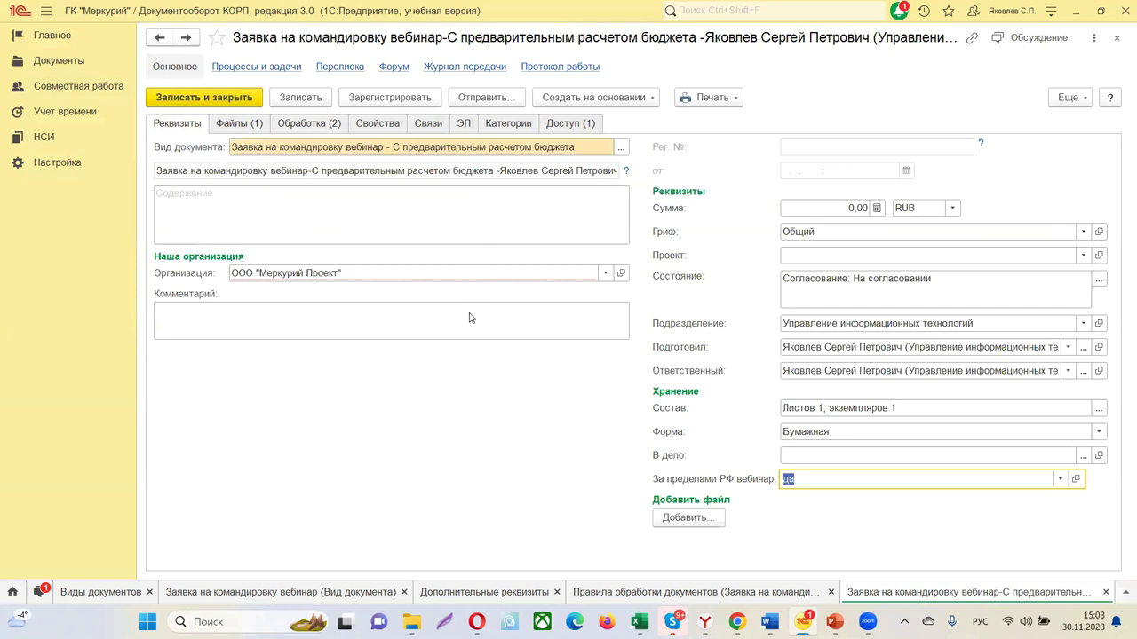
{"action": "key", "text": "Tab"}
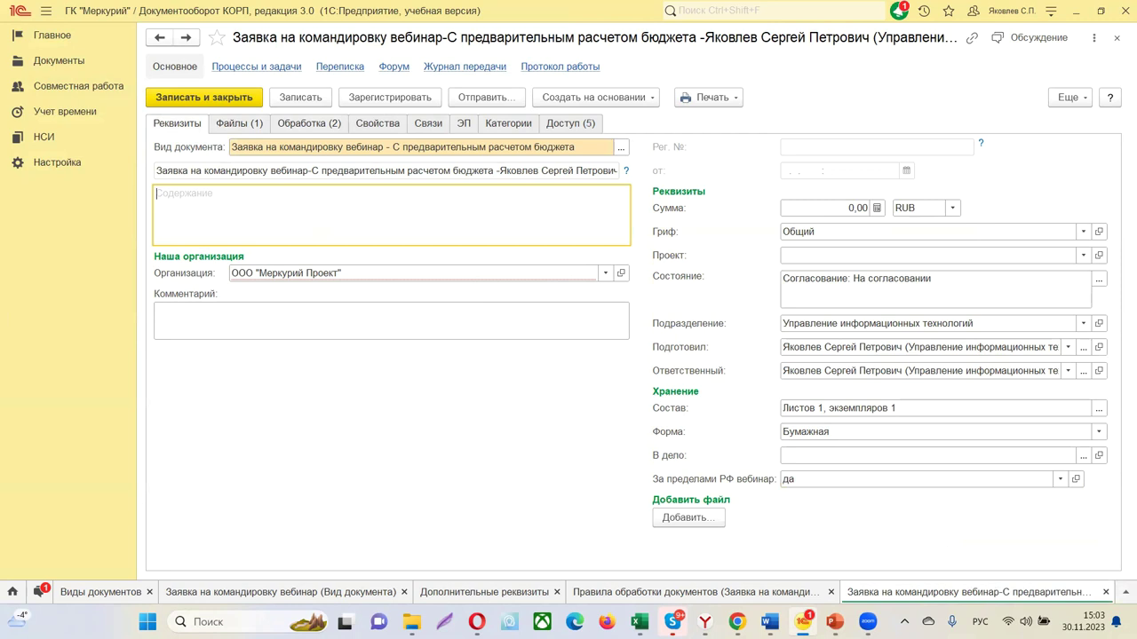